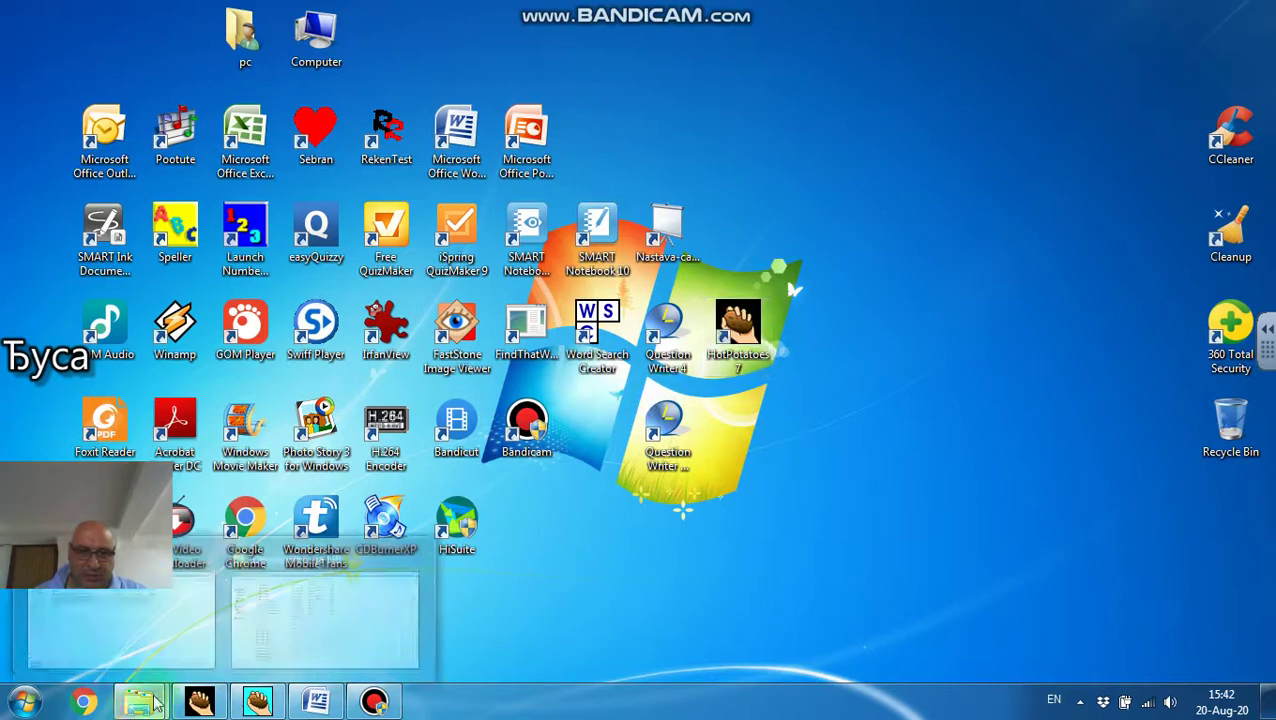
- Copy the heading "Мачак отишао у хајдуке - Бранко Ћопић - Фабула приче" from the Word document into the JMix exercise title
{"action": "left_click", "coordinate": [199, 700]}
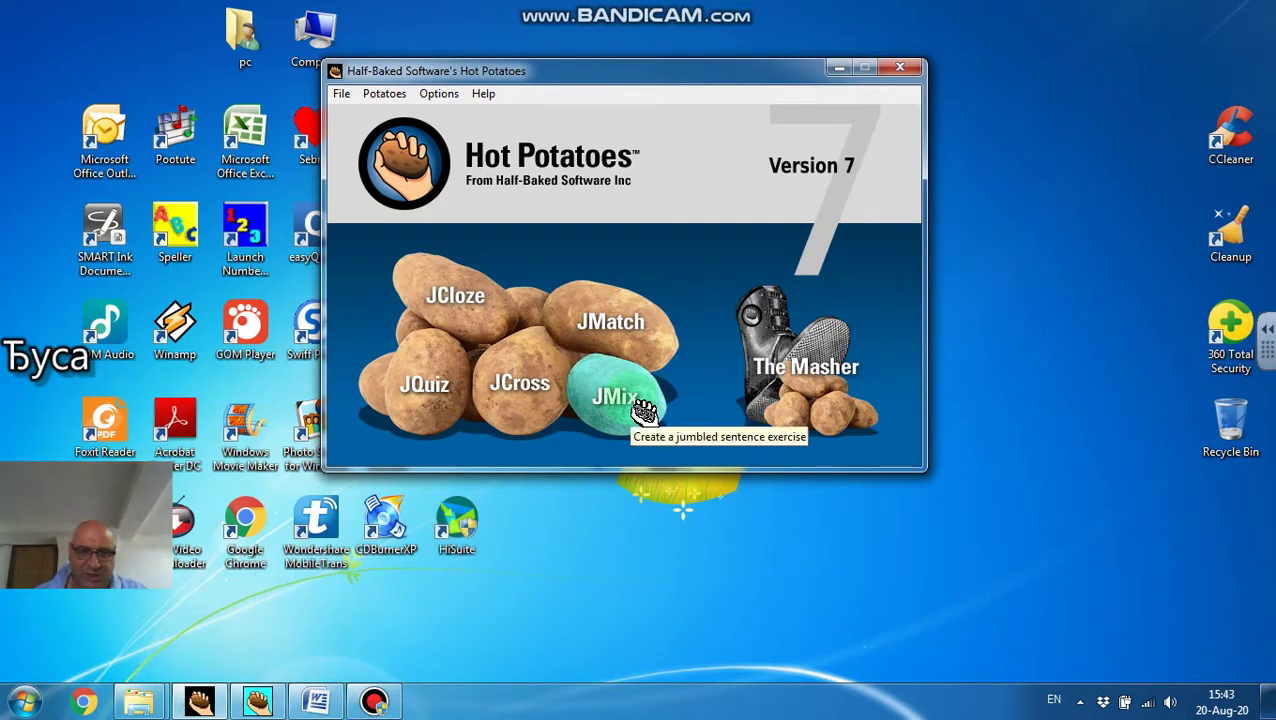
{"action": "left_click", "coordinate": [262, 704]}
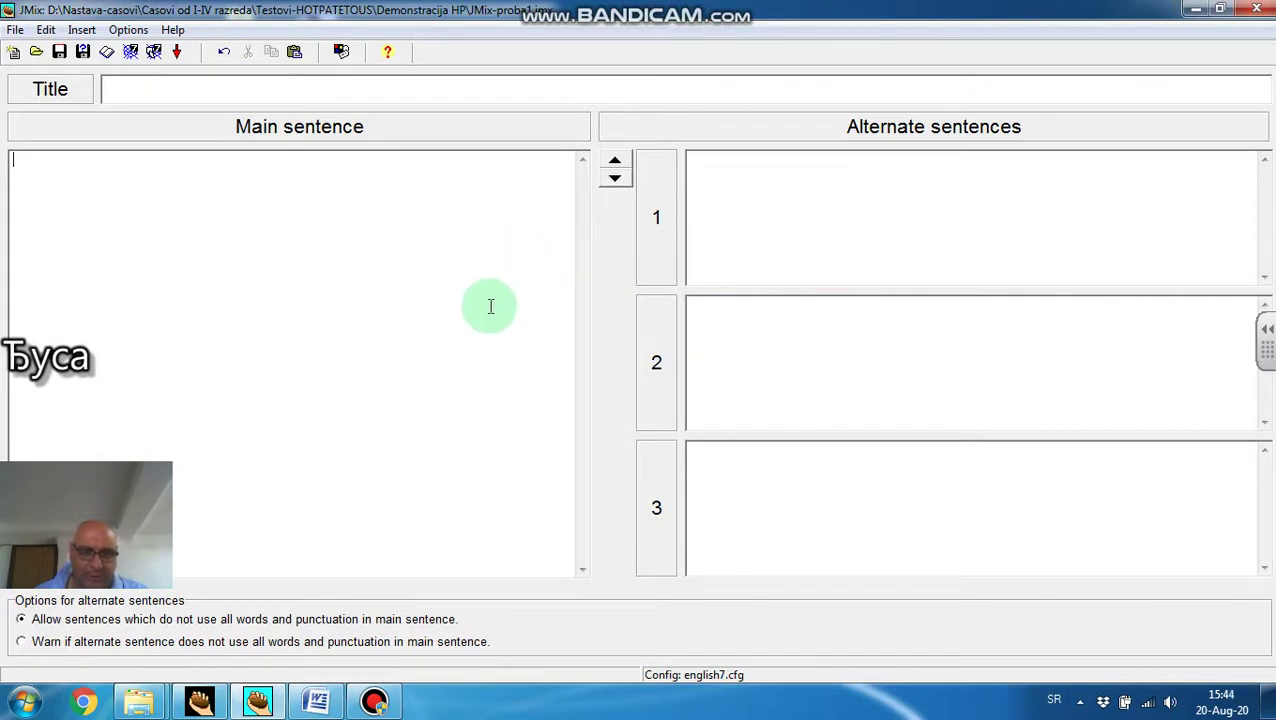
{"action": "left_click", "coordinate": [318, 703]}
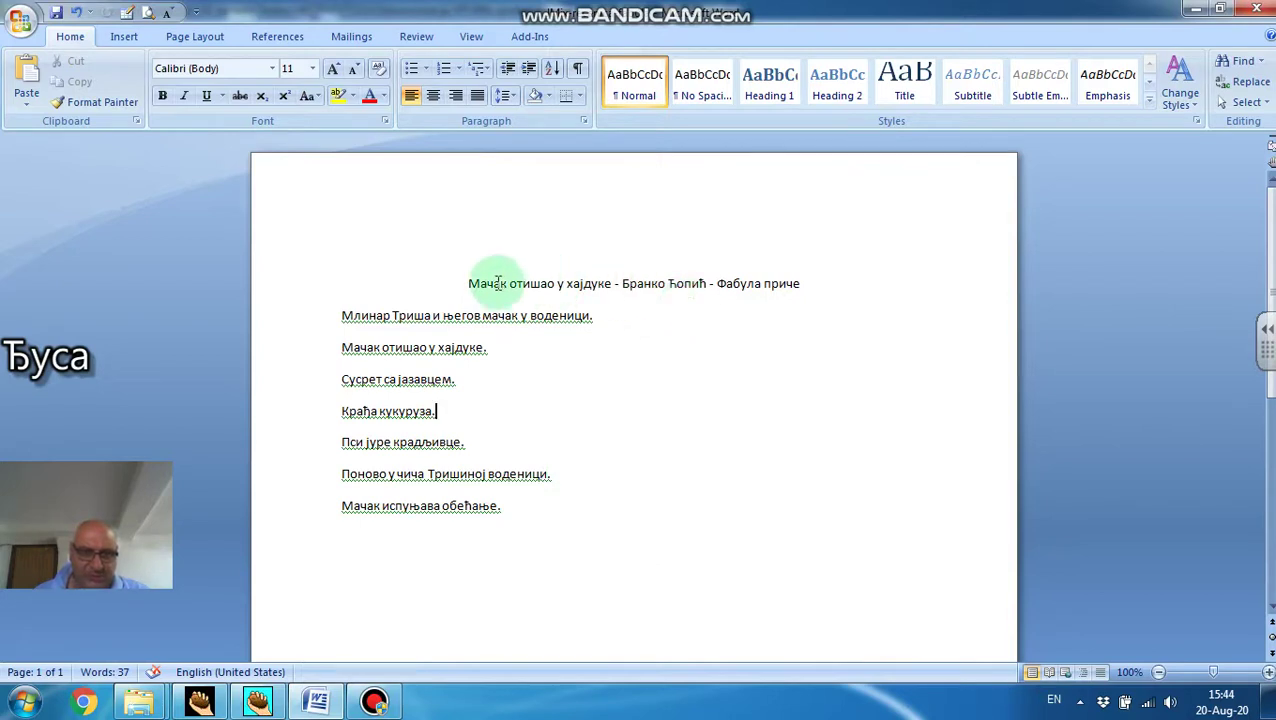
{"action": "left_click_drag", "start_coordinate": [464, 281], "coordinate": [810, 284]}
{"action": "key", "text": "ctrl+c"}
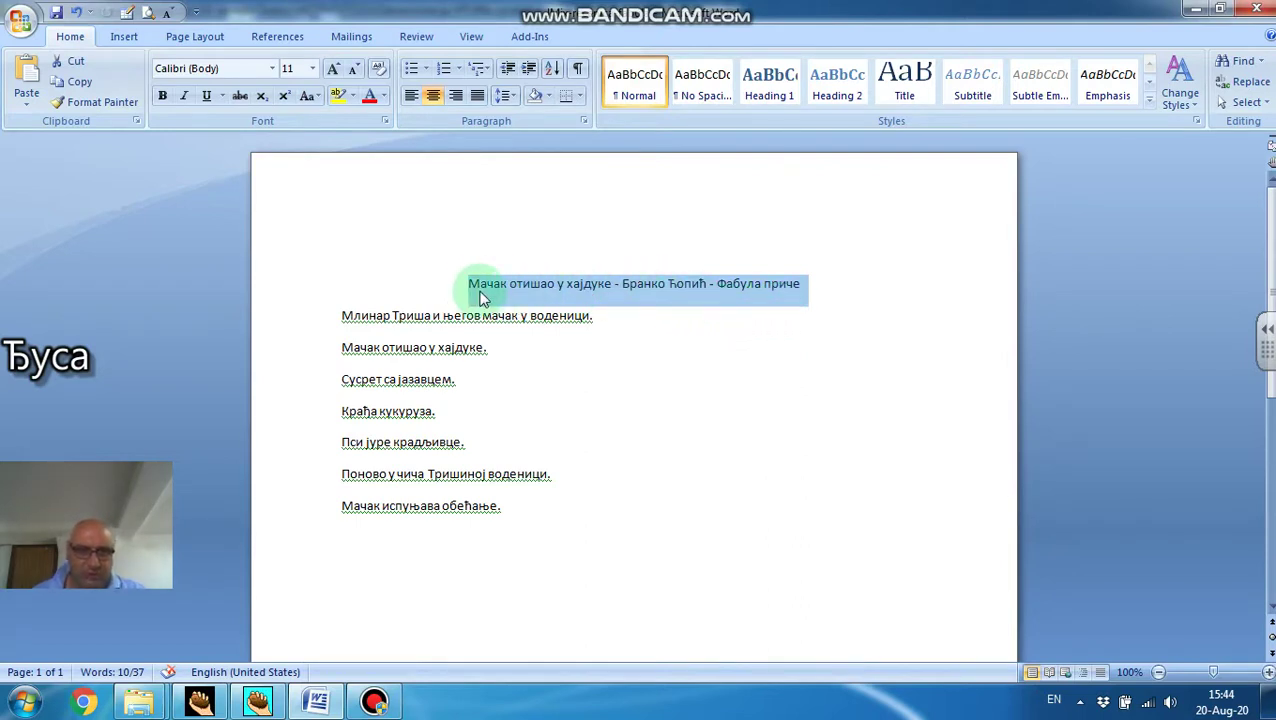
{"action": "mouse_move", "coordinate": [374, 701]}
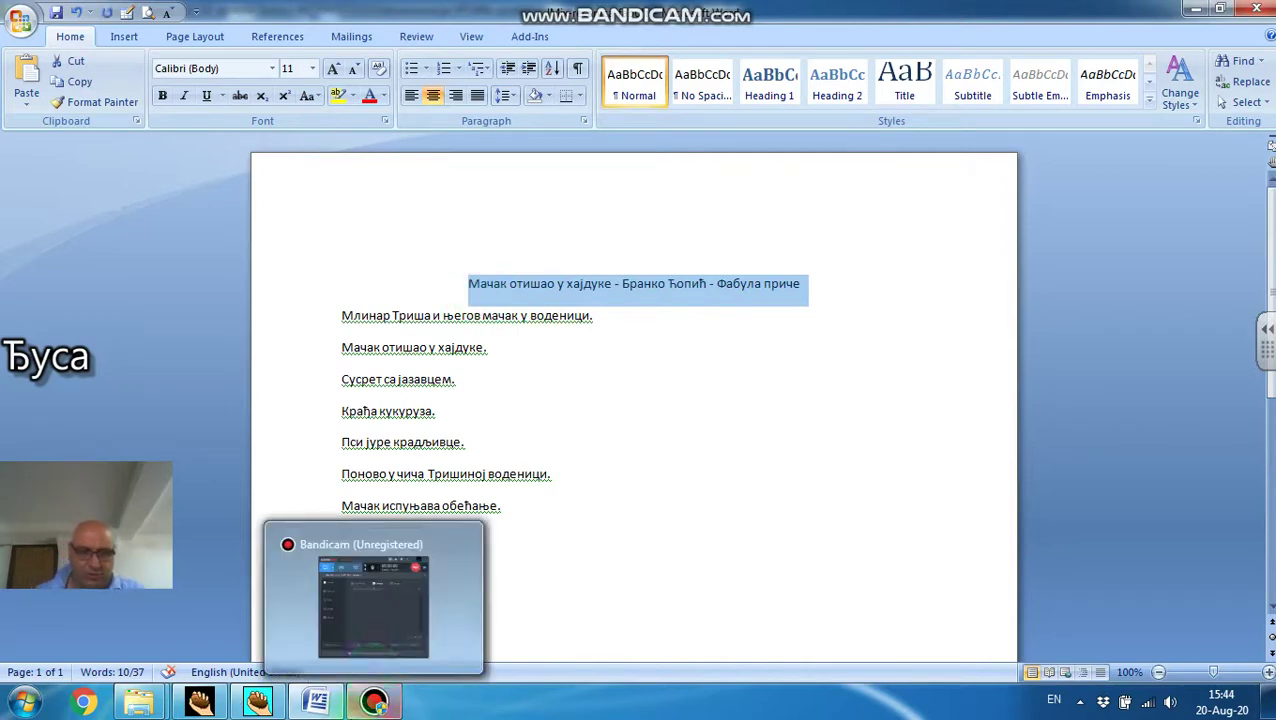
{"action": "left_click", "coordinate": [247, 543]}
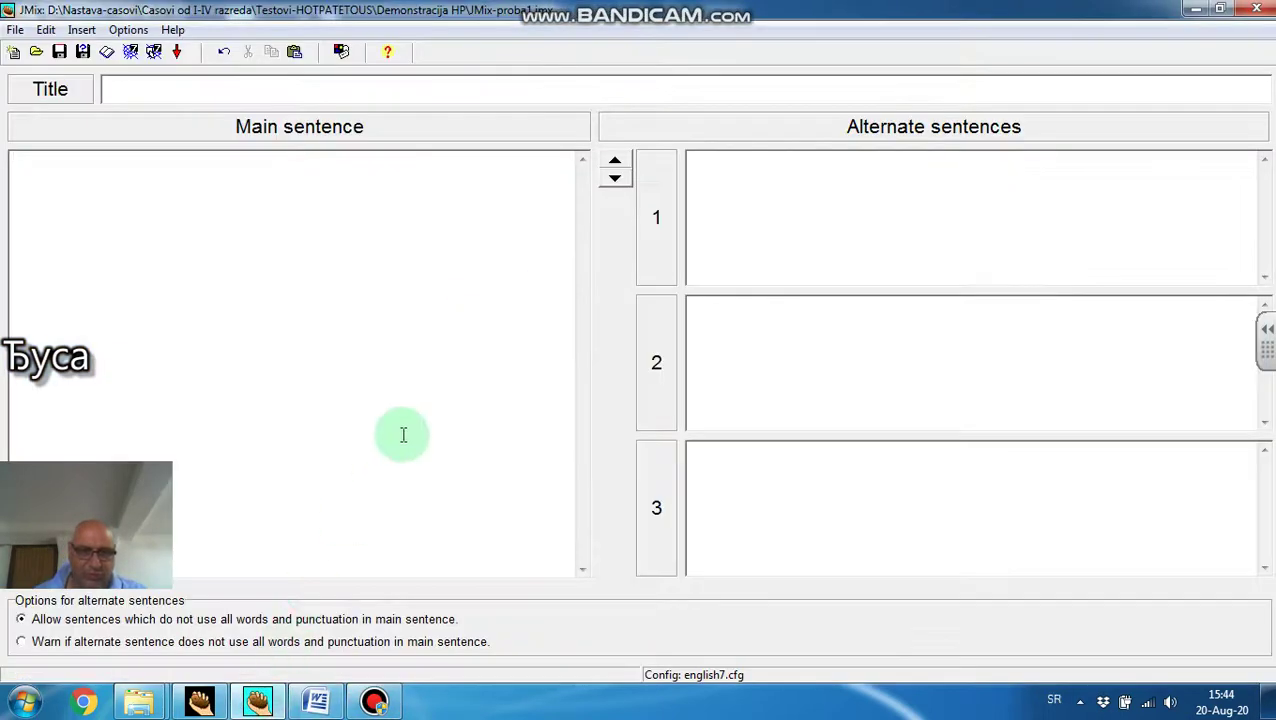
{"action": "left_click", "coordinate": [567, 91]}
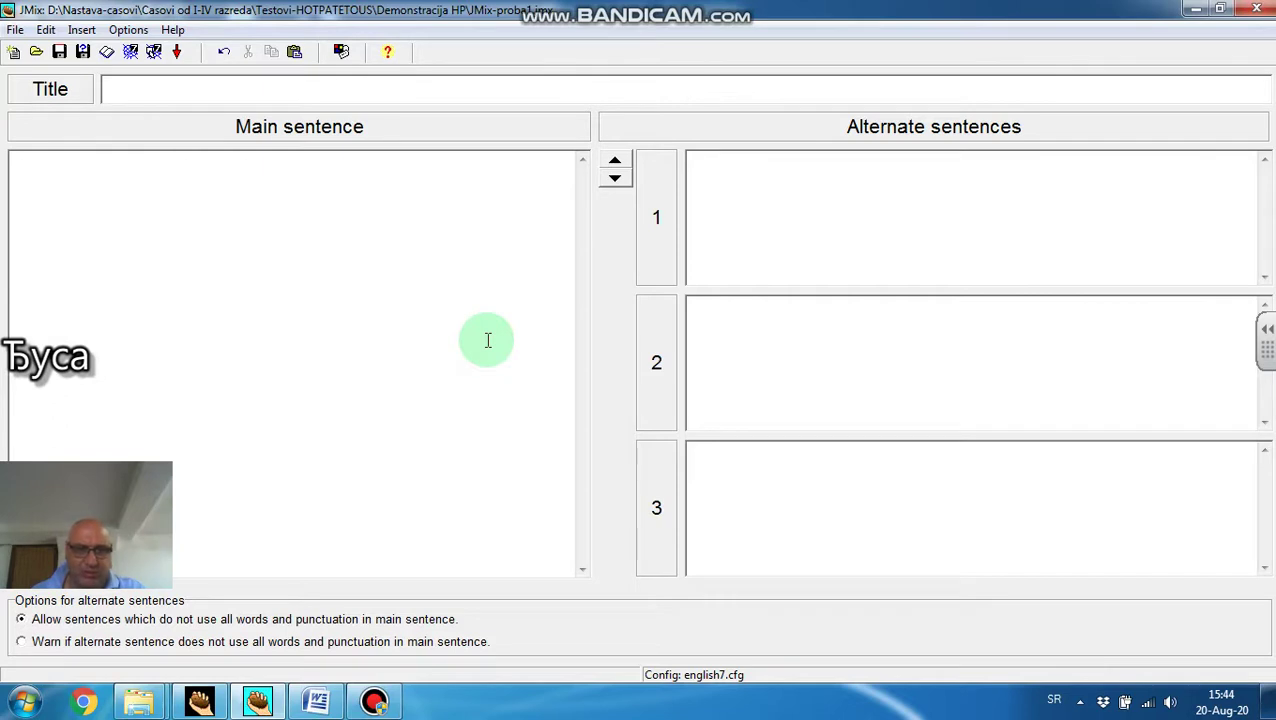
{"action": "left_click", "coordinate": [314, 704]}
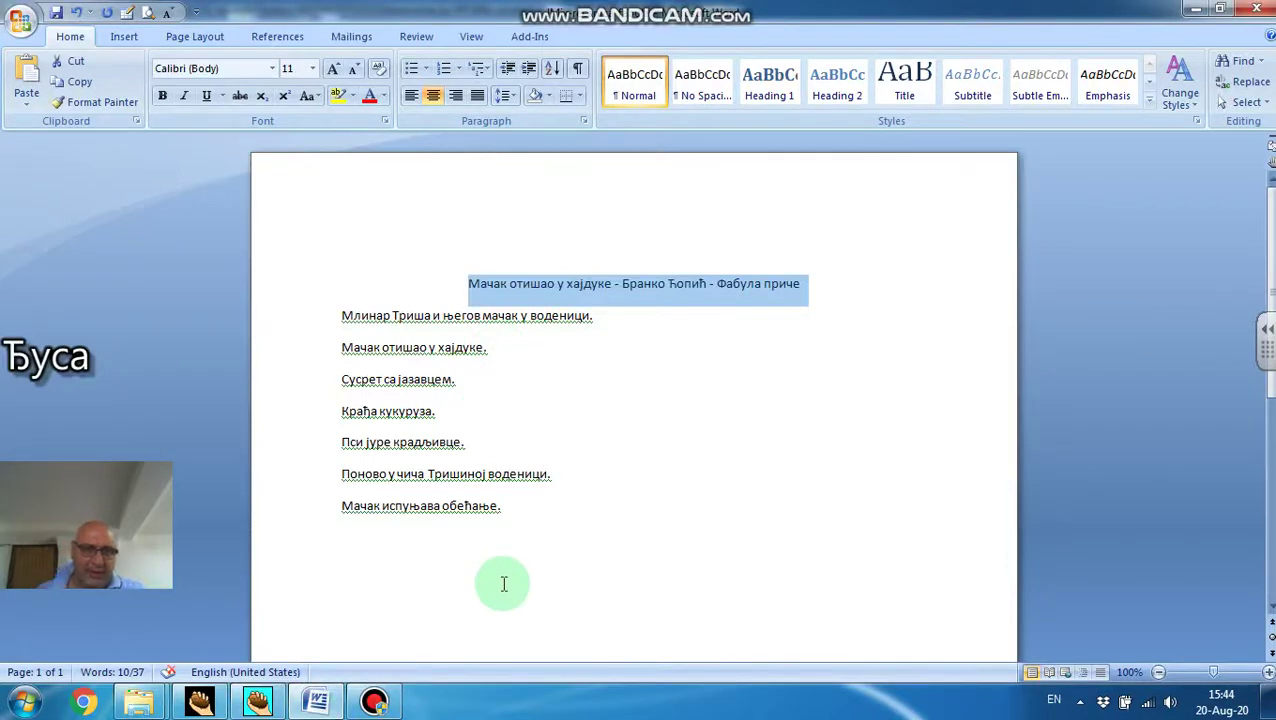
{"action": "left_click", "coordinate": [258, 702]}
{"action": "key", "text": "ctrl+v"}
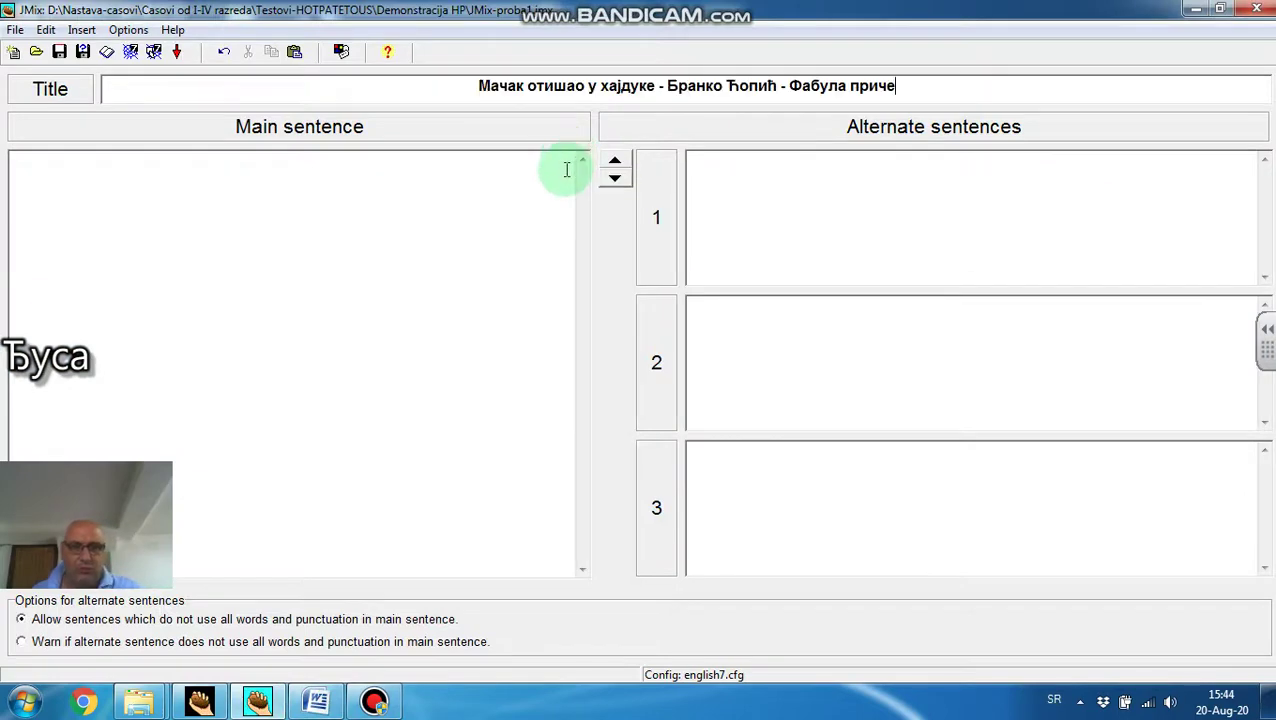
- Copy the seven plot sentences below the heading in the Word document into the JMix exercise's main sentence
{"action": "left_click", "coordinate": [316, 702]}
{"action": "left_click_drag", "start_coordinate": [338, 313], "coordinate": [625, 547]}
{"action": "key", "text": "ctrl+c"}
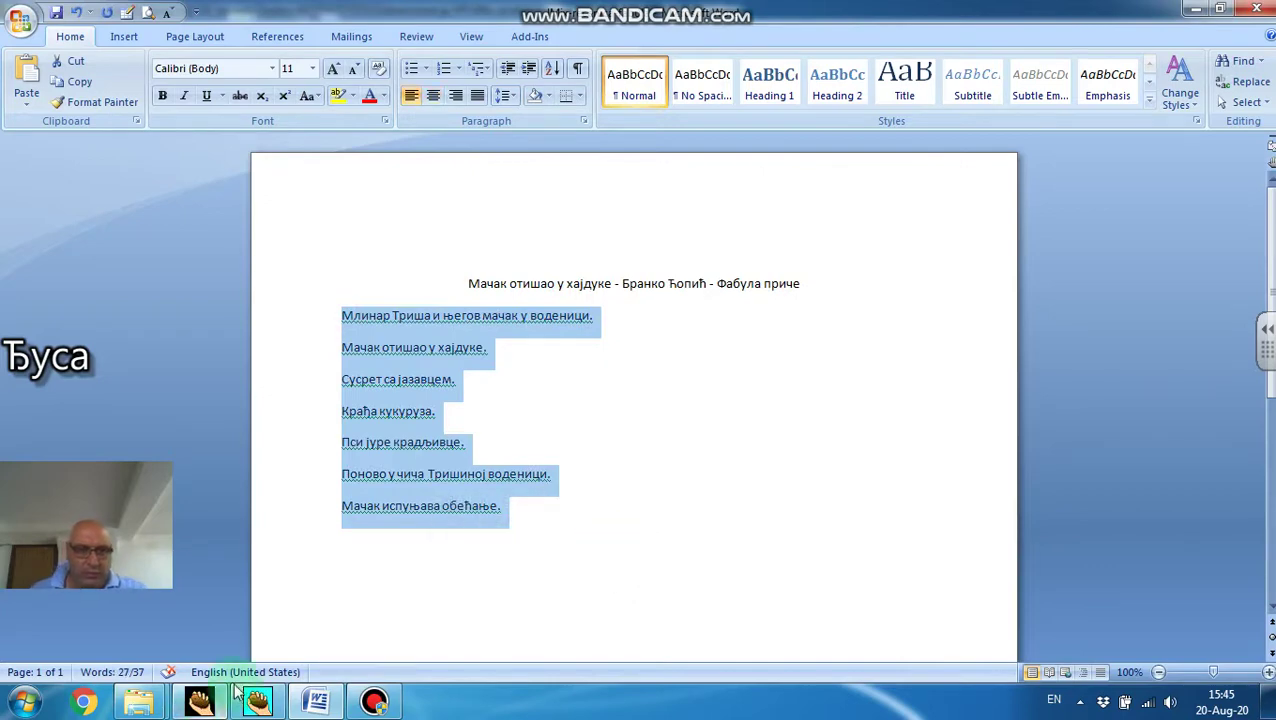
{"action": "left_click", "coordinate": [257, 702]}
{"action": "left_click", "coordinate": [222, 211]}
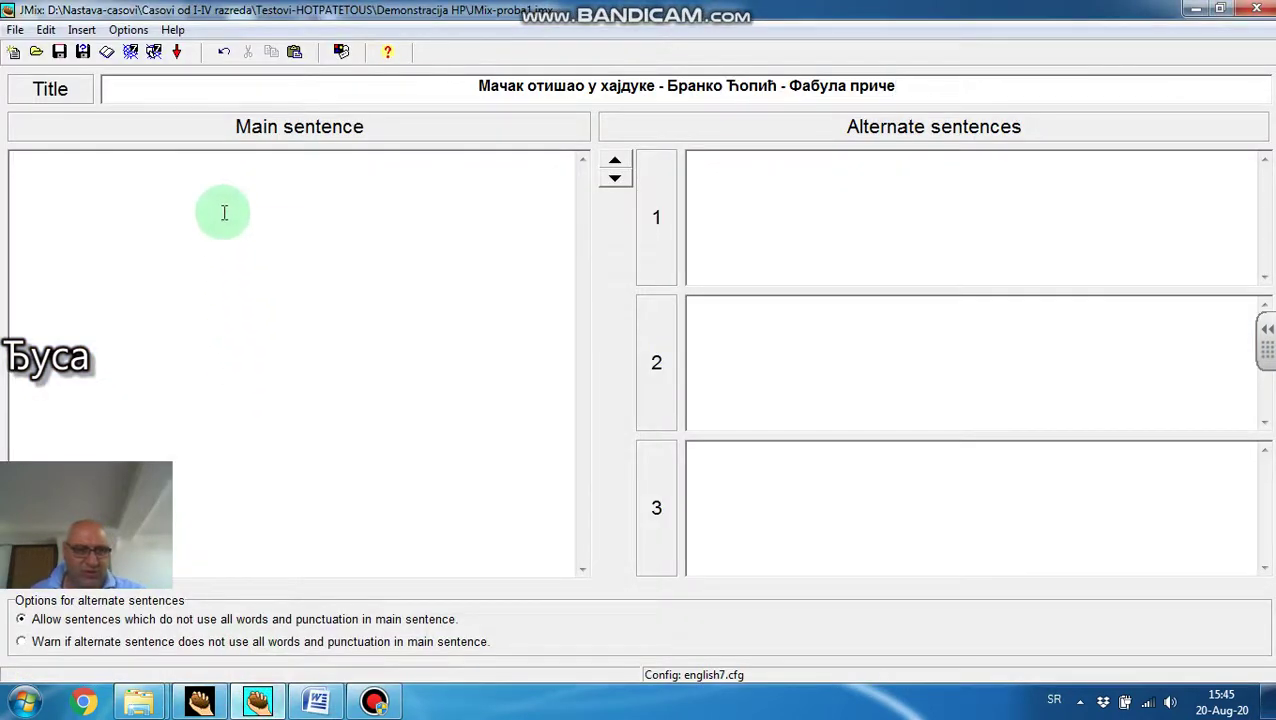
{"action": "key", "text": "ctrl+v"}
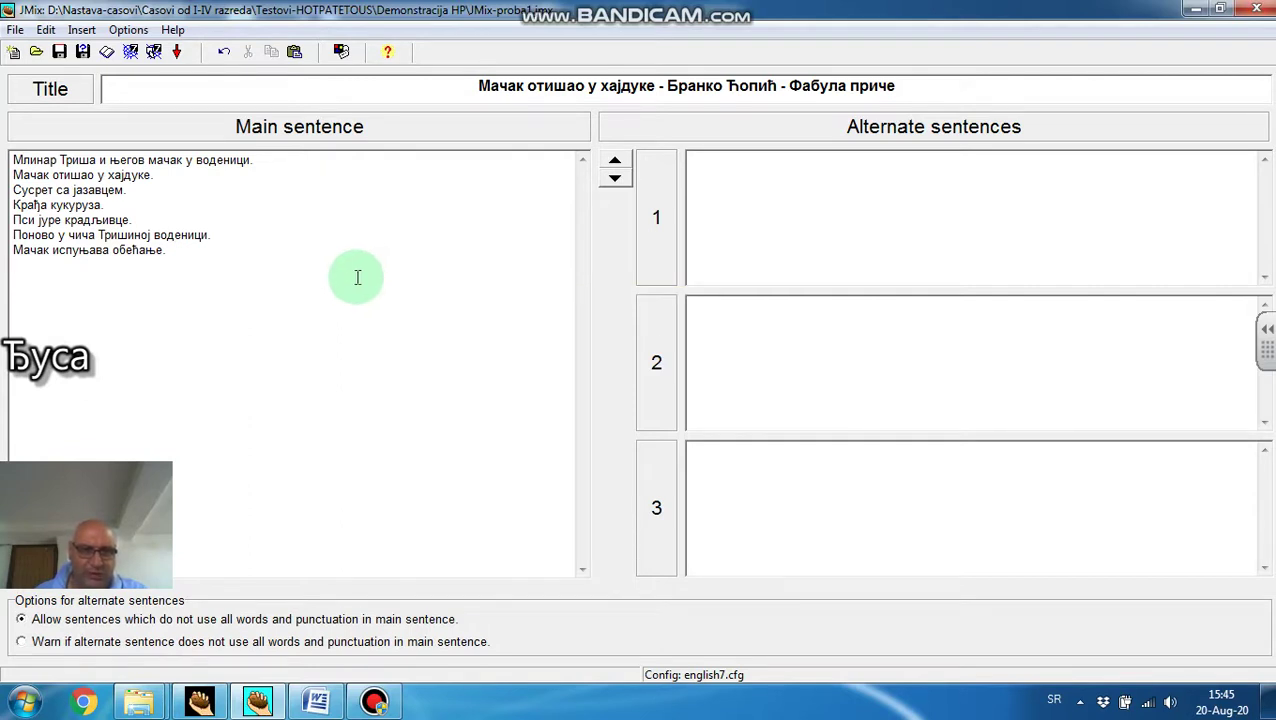
- In the exercise's output configuration, insert "Испретуране реченице - " before the existing exercise subtitle
{"action": "left_click", "coordinate": [340, 58]}
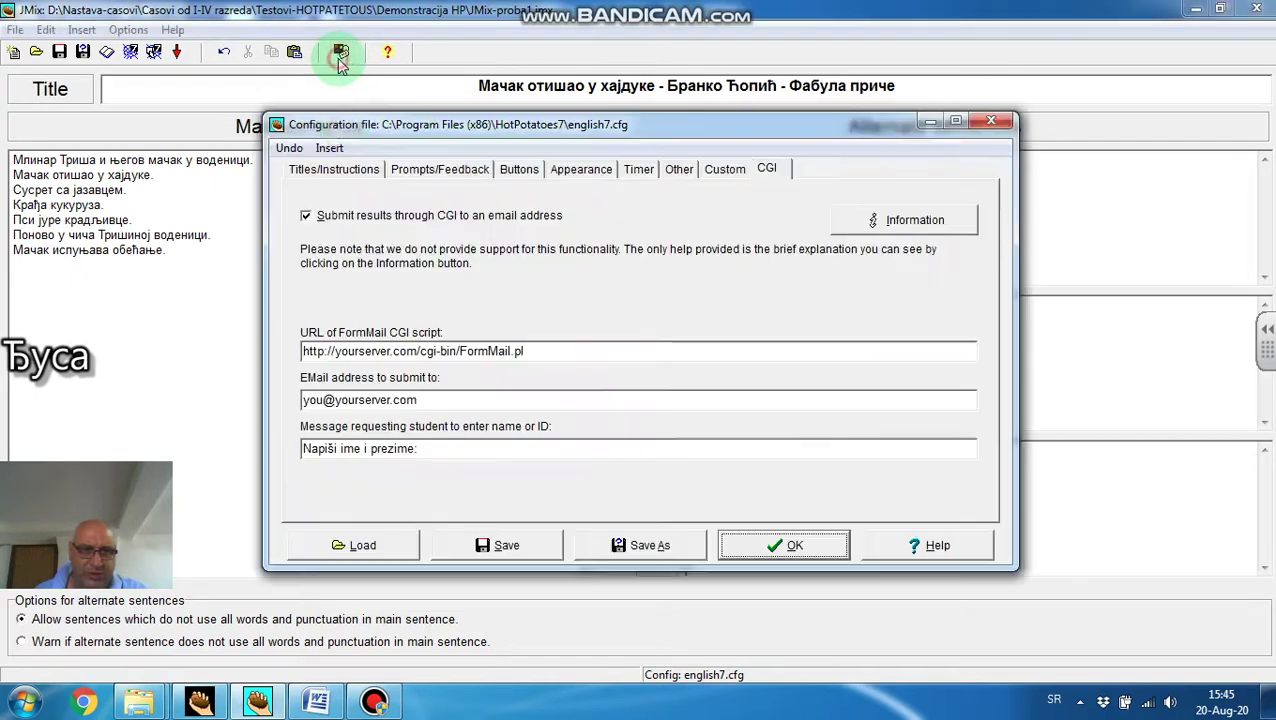
{"action": "left_click", "coordinate": [334, 170]}
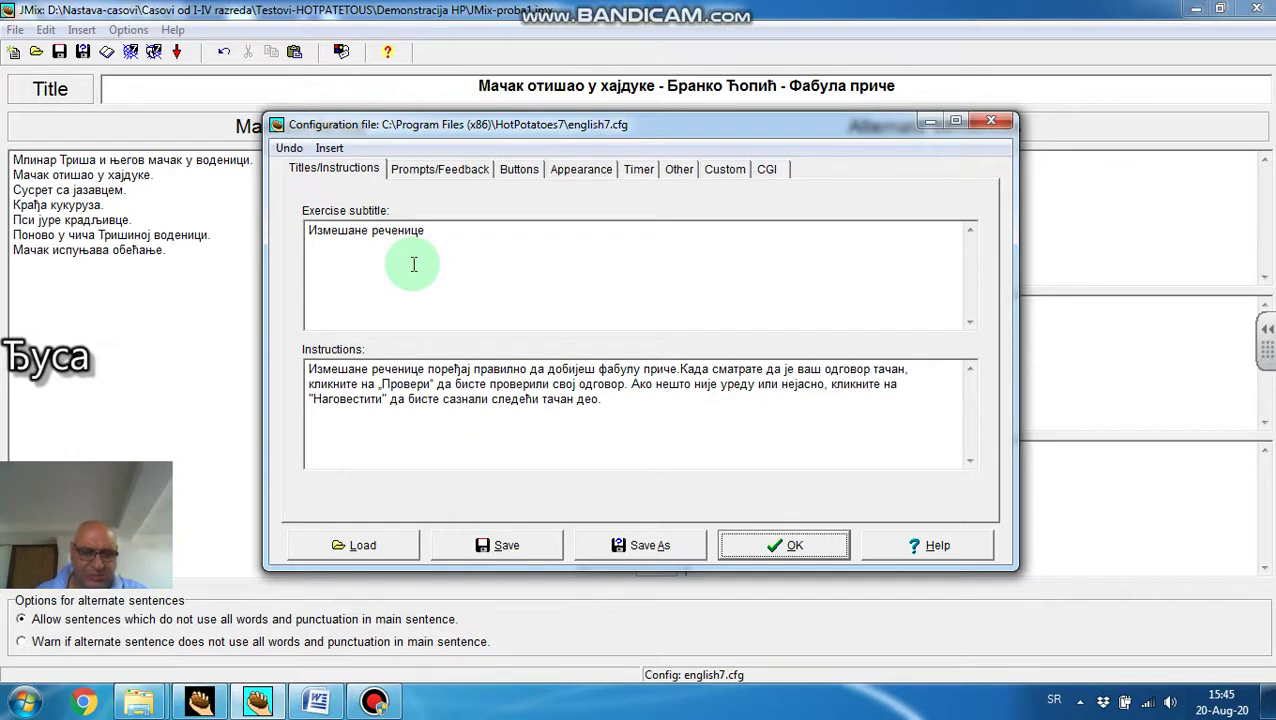
{"action": "left_click", "coordinate": [309, 232]}
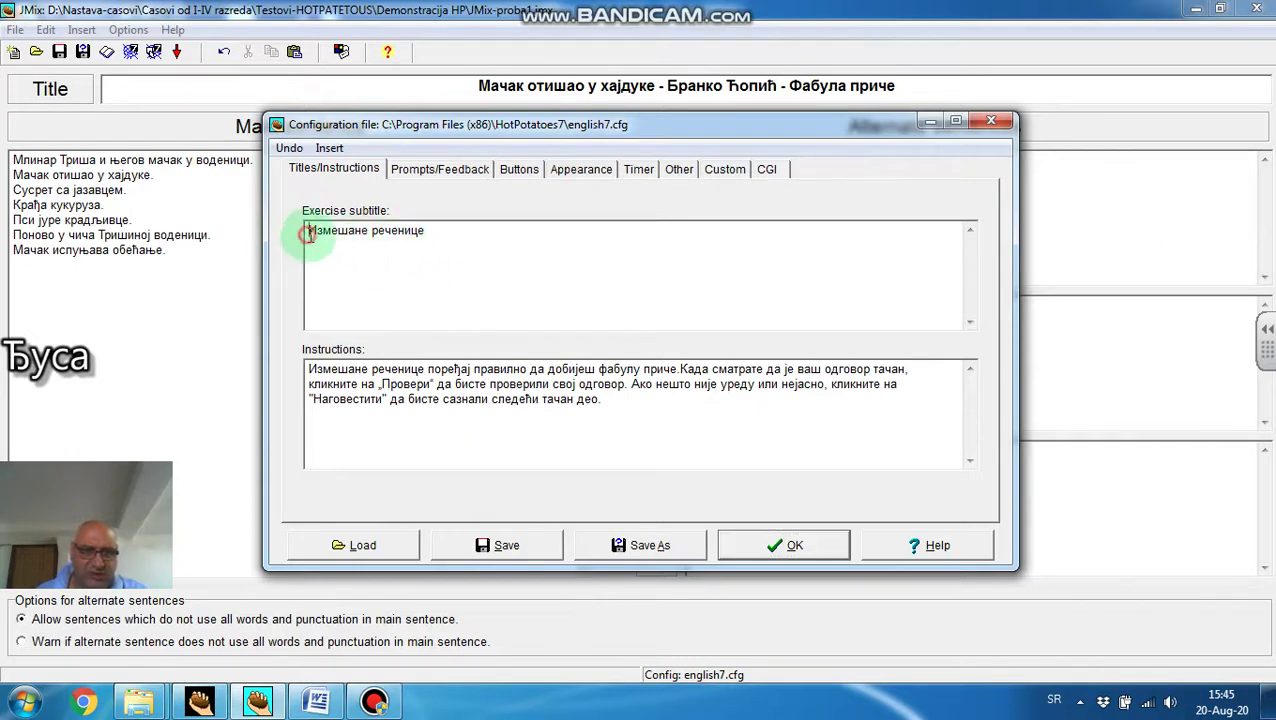
{"action": "type", "text": "Исп"}
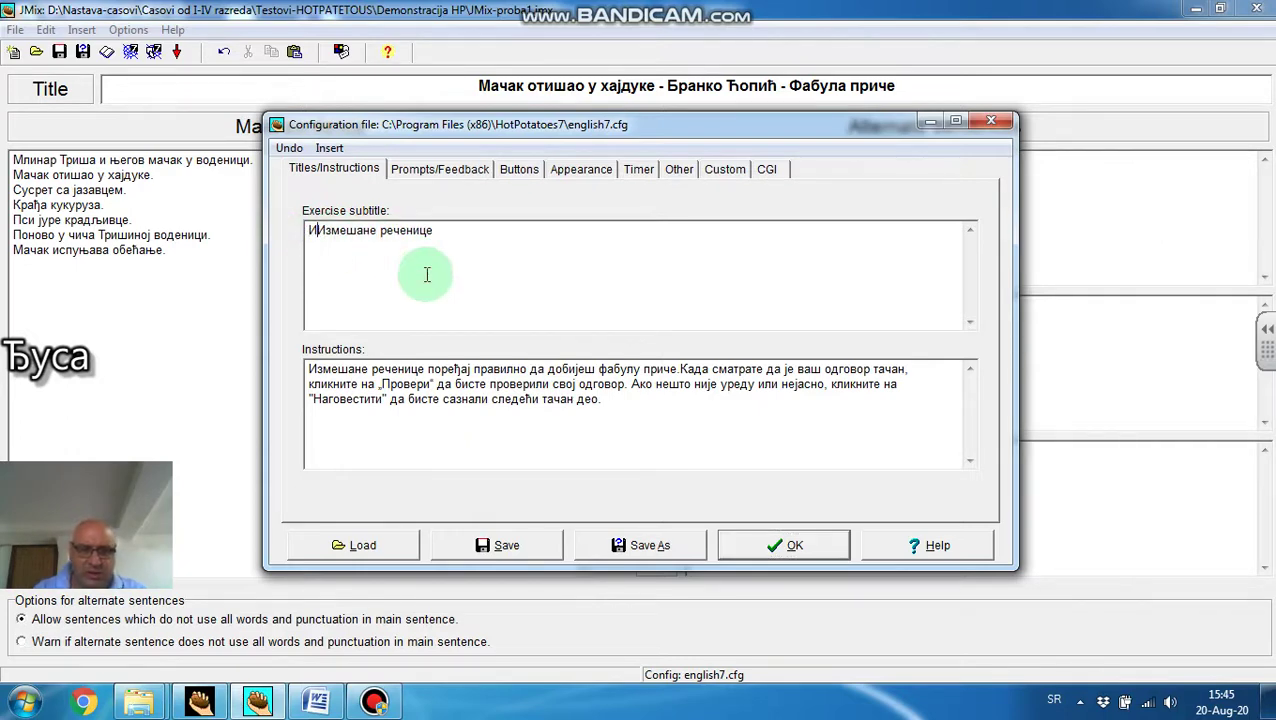
{"action": "type", "text": "ретура"}
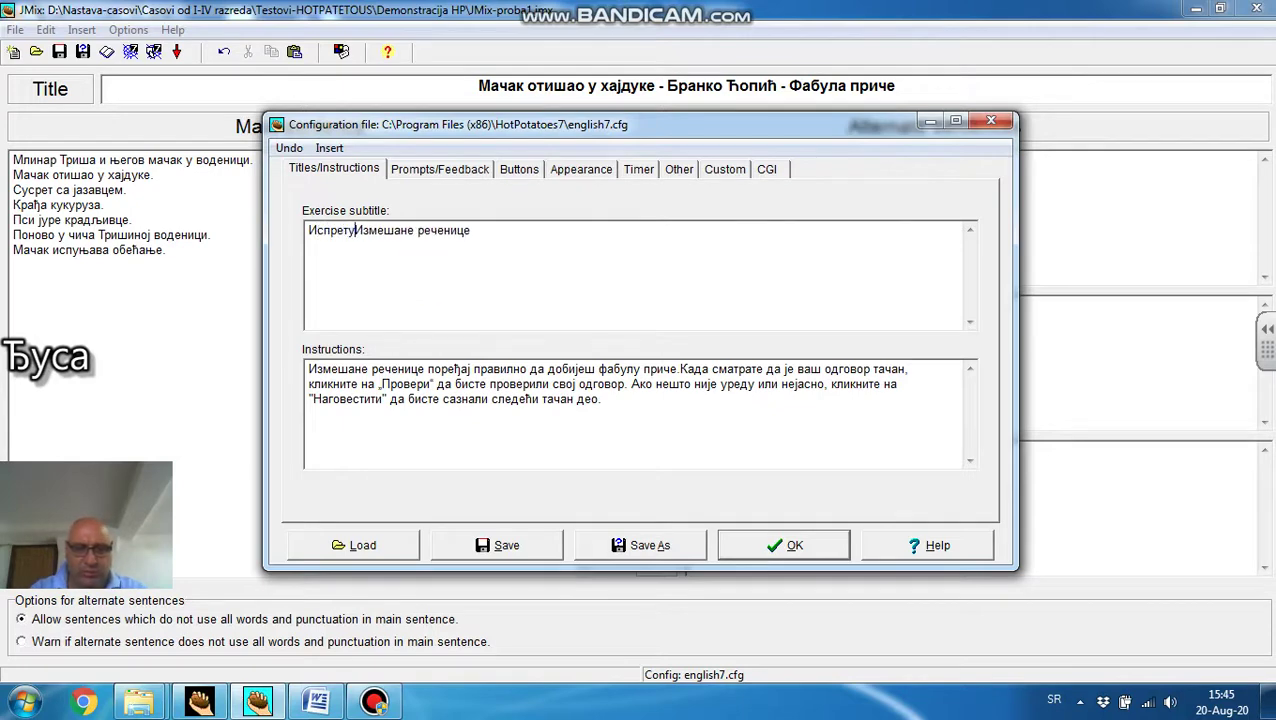
{"action": "type", "text": "не реч"}
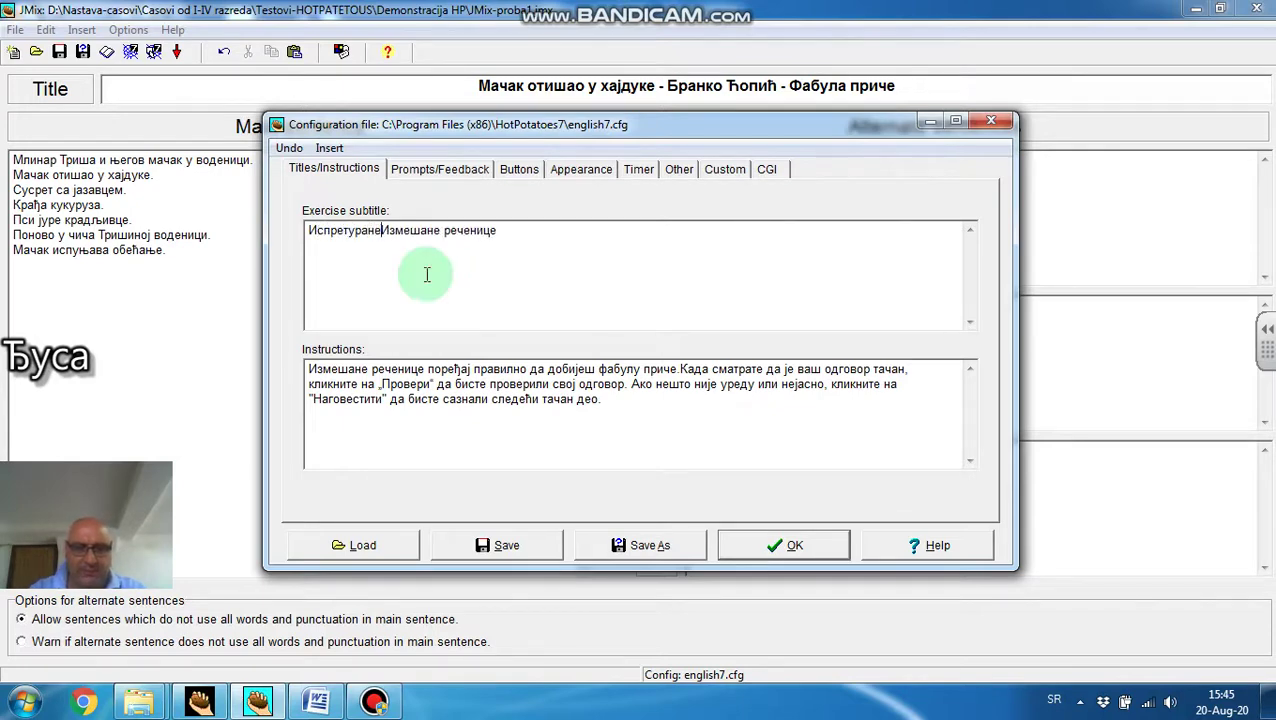
{"action": "type", "text": "ени"}
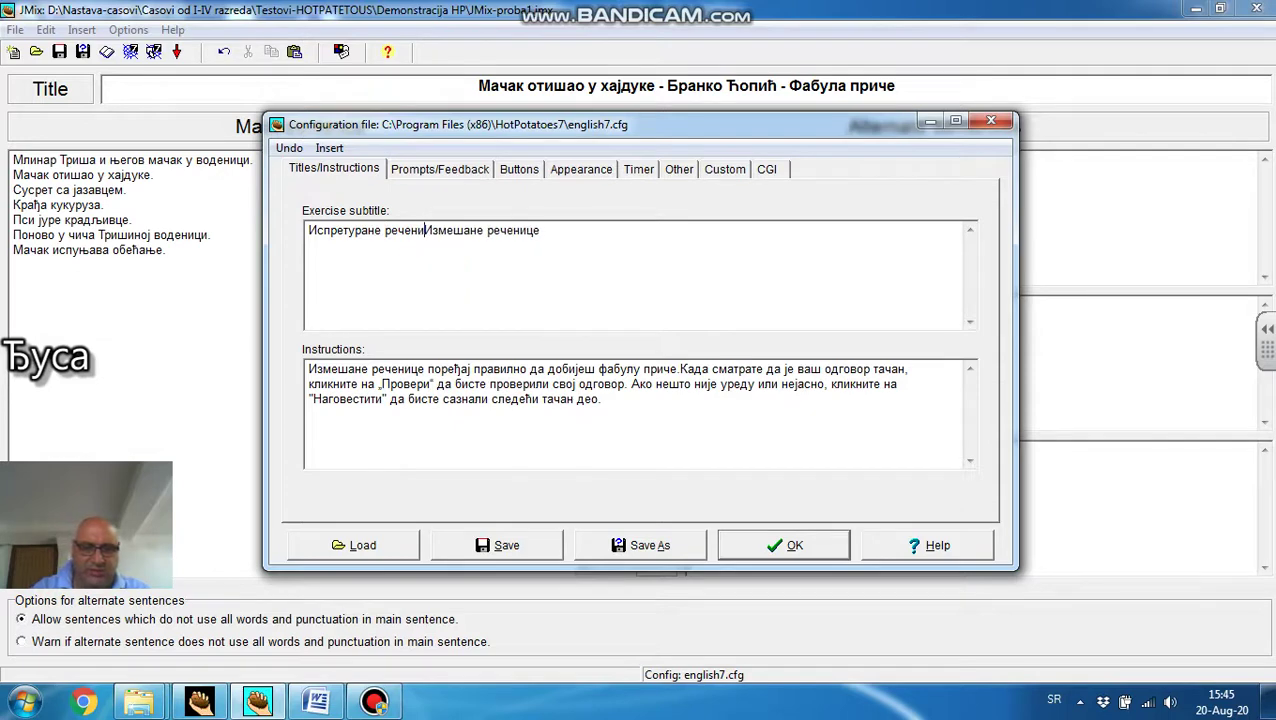
{"action": "type", "text": "це -"}
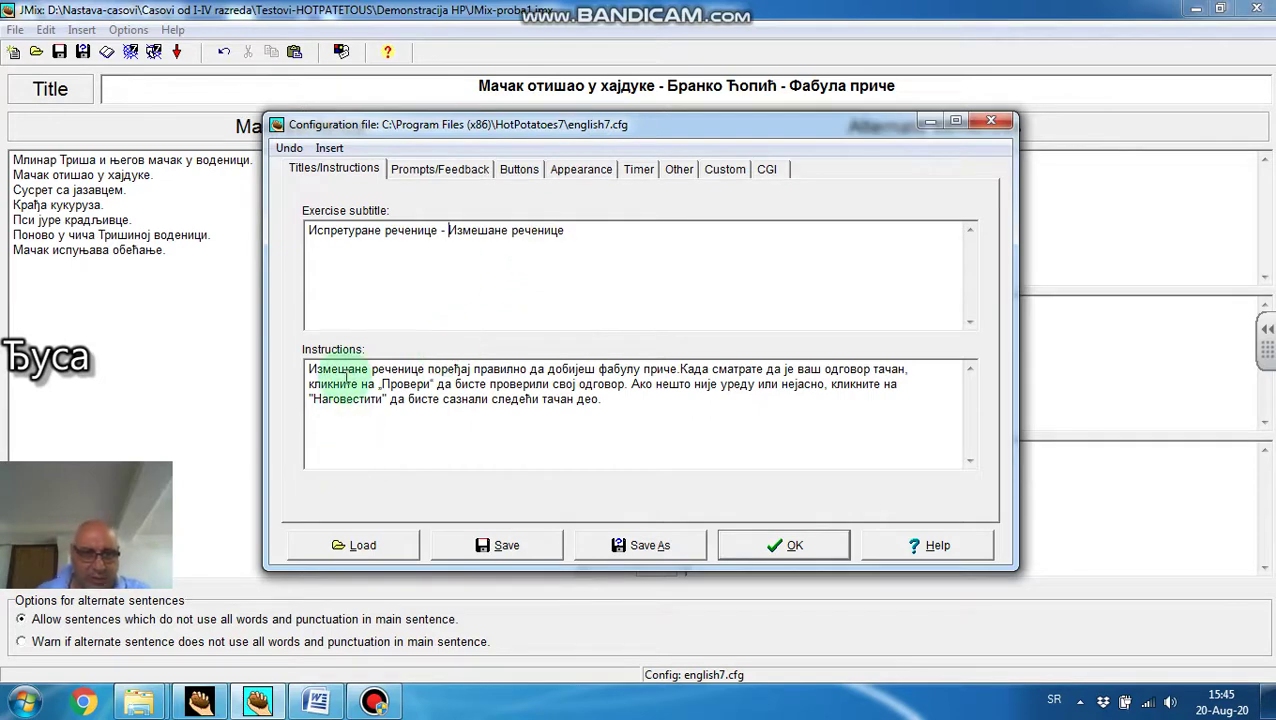
- Review the exercise instructions, the prompt and feedback messages, and the button captions in the configuration
{"action": "left_click_drag", "start_coordinate": [305, 370], "coordinate": [643, 408]}
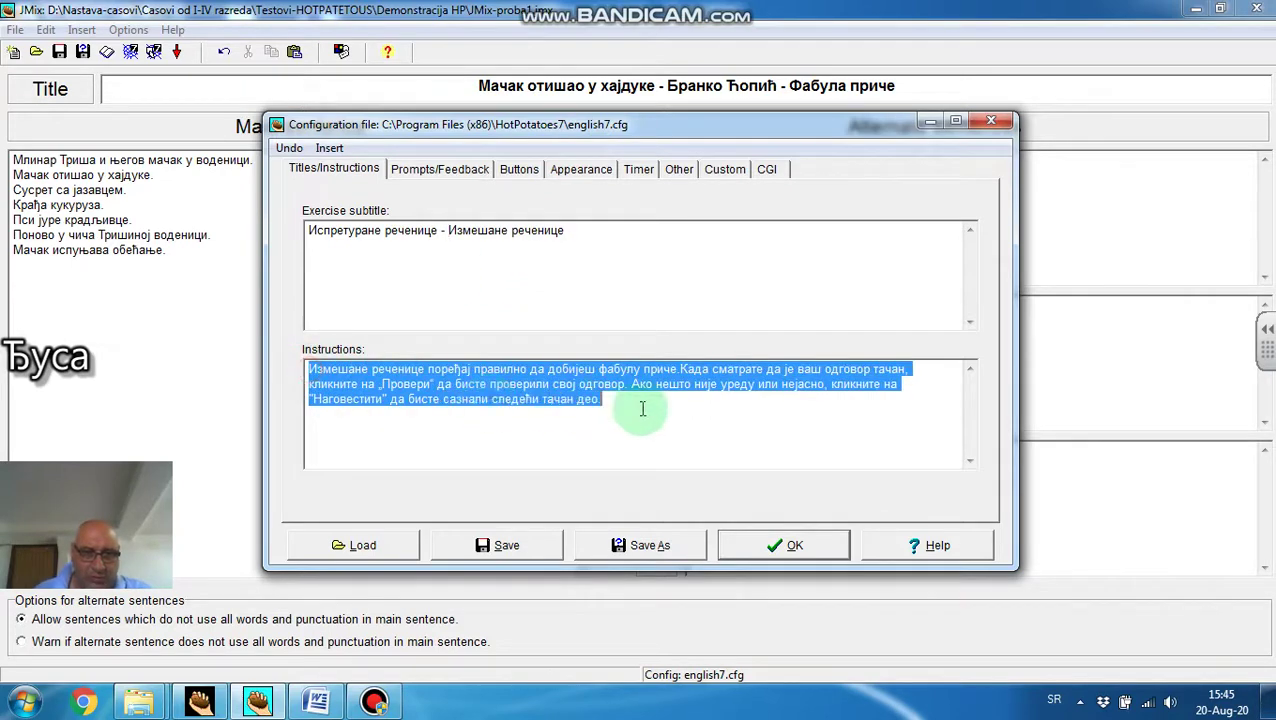
{"action": "left_click", "coordinate": [352, 378]}
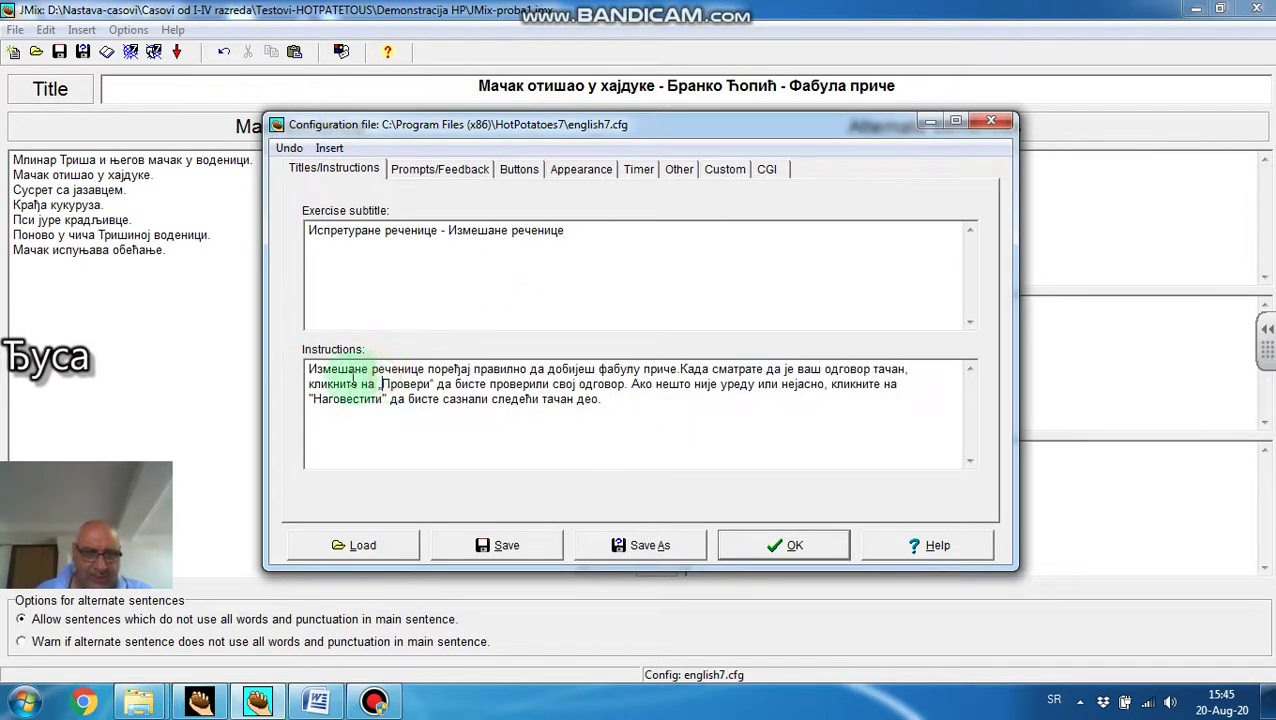
{"action": "left_click_drag", "start_coordinate": [307, 370], "coordinate": [683, 383]}
{"action": "left_click_drag", "start_coordinate": [706, 370], "coordinate": [595, 415]}
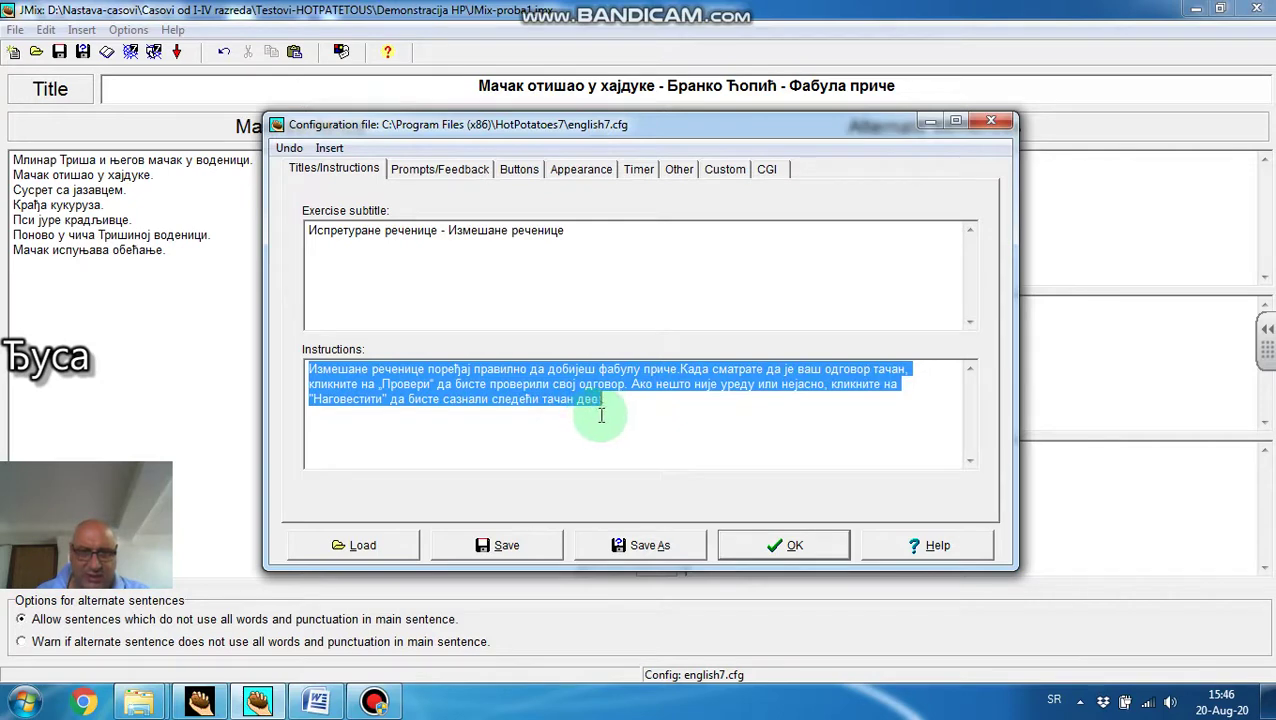
{"action": "left_click", "coordinate": [540, 447]}
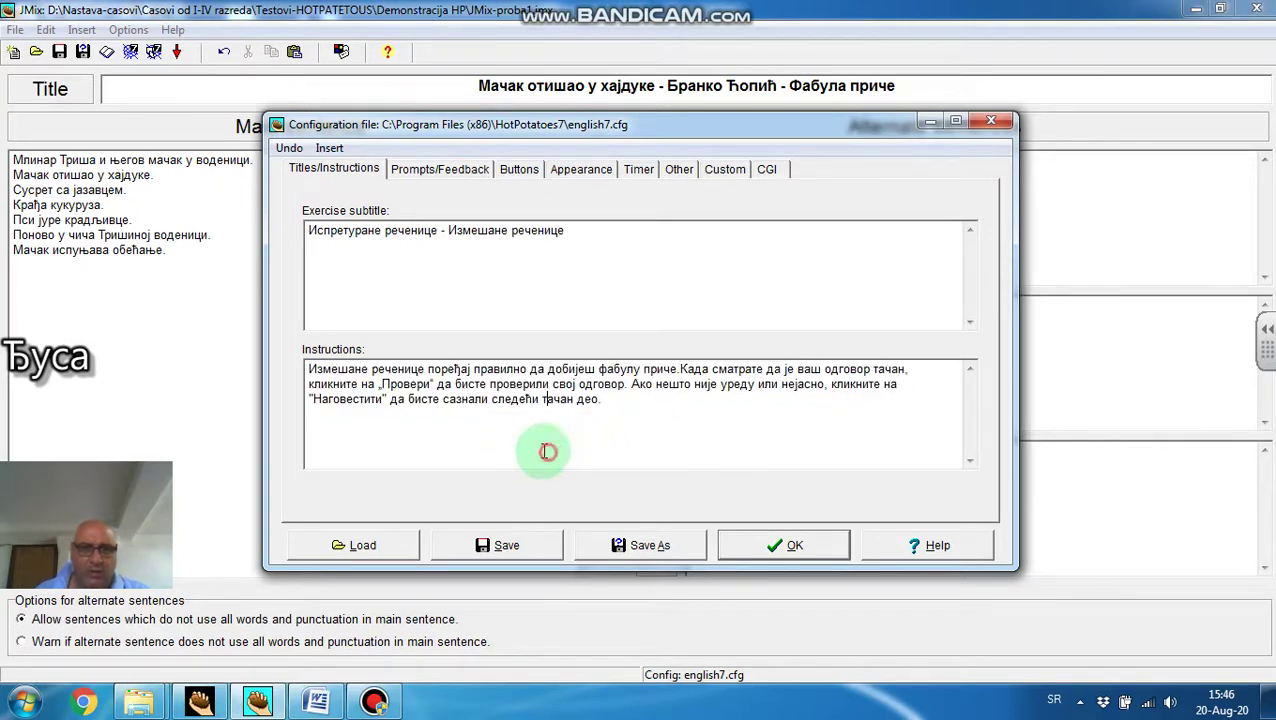
{"action": "left_click", "coordinate": [407, 172]}
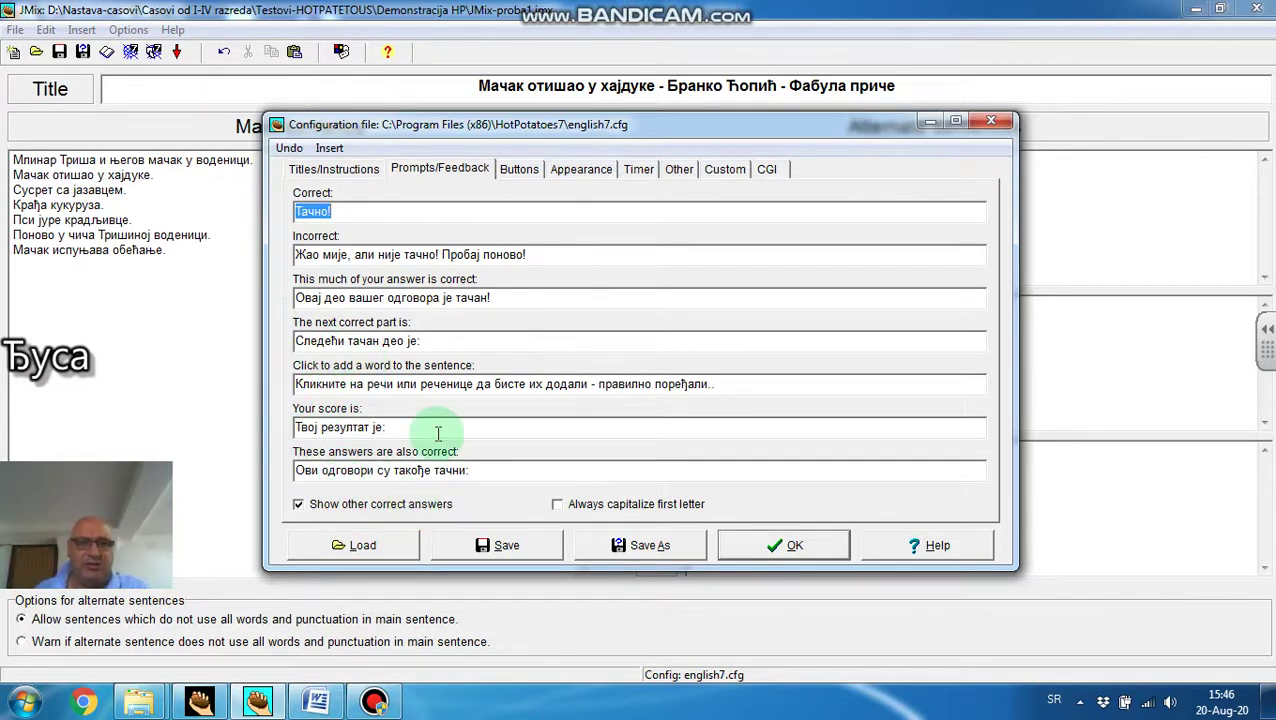
{"action": "left_click", "coordinate": [520, 170]}
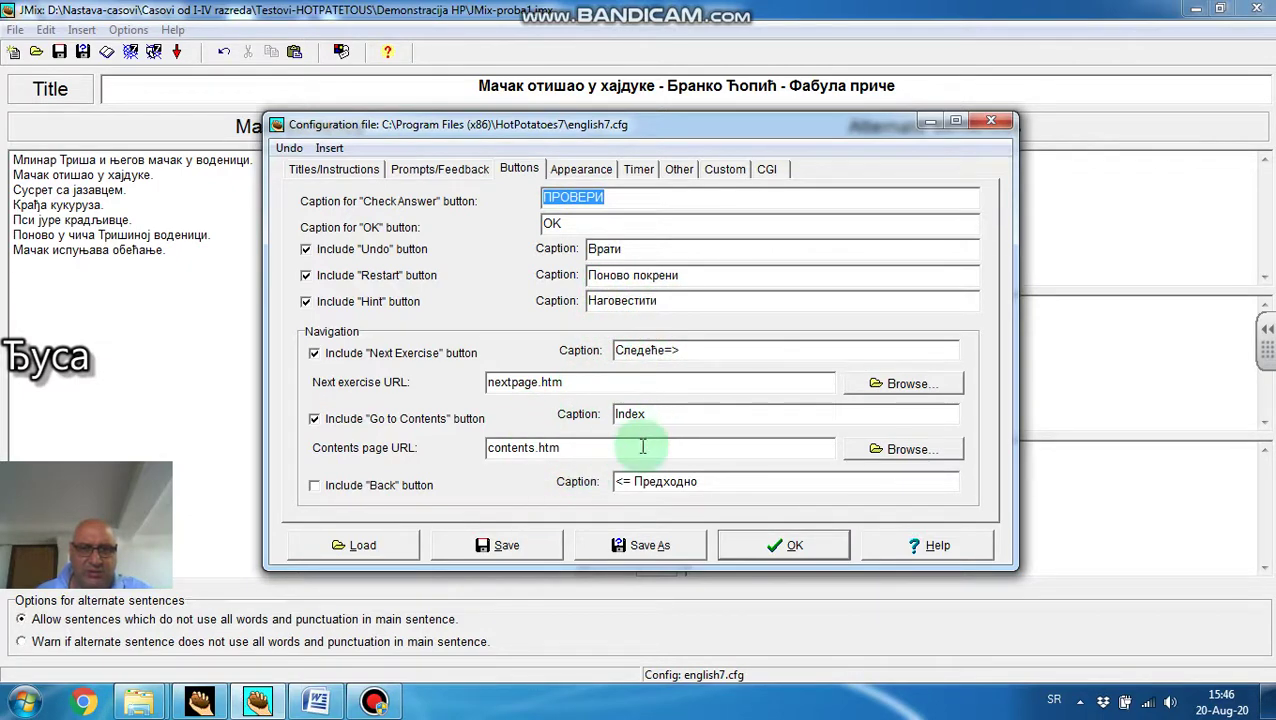
- Examine the appearance settings and the colour choices for the navigation bar and page background without changing them
{"action": "left_click", "coordinate": [580, 172]}
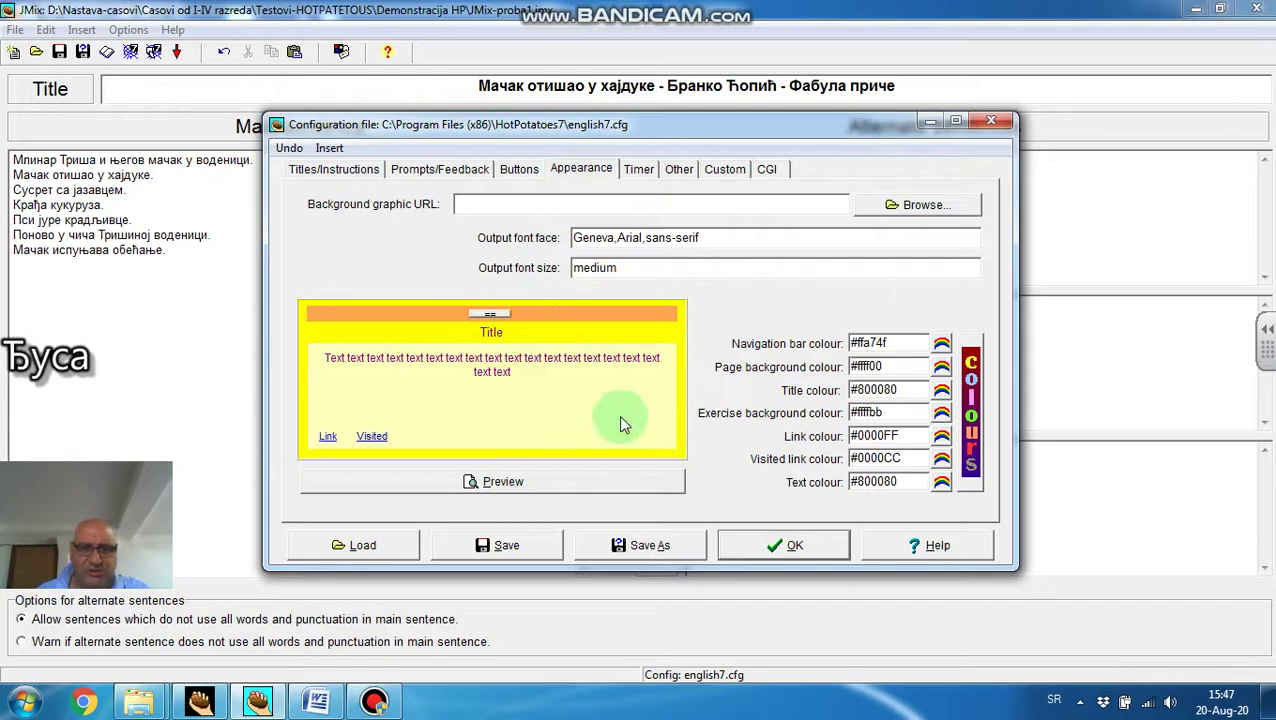
{"action": "left_click", "coordinate": [941, 346]}
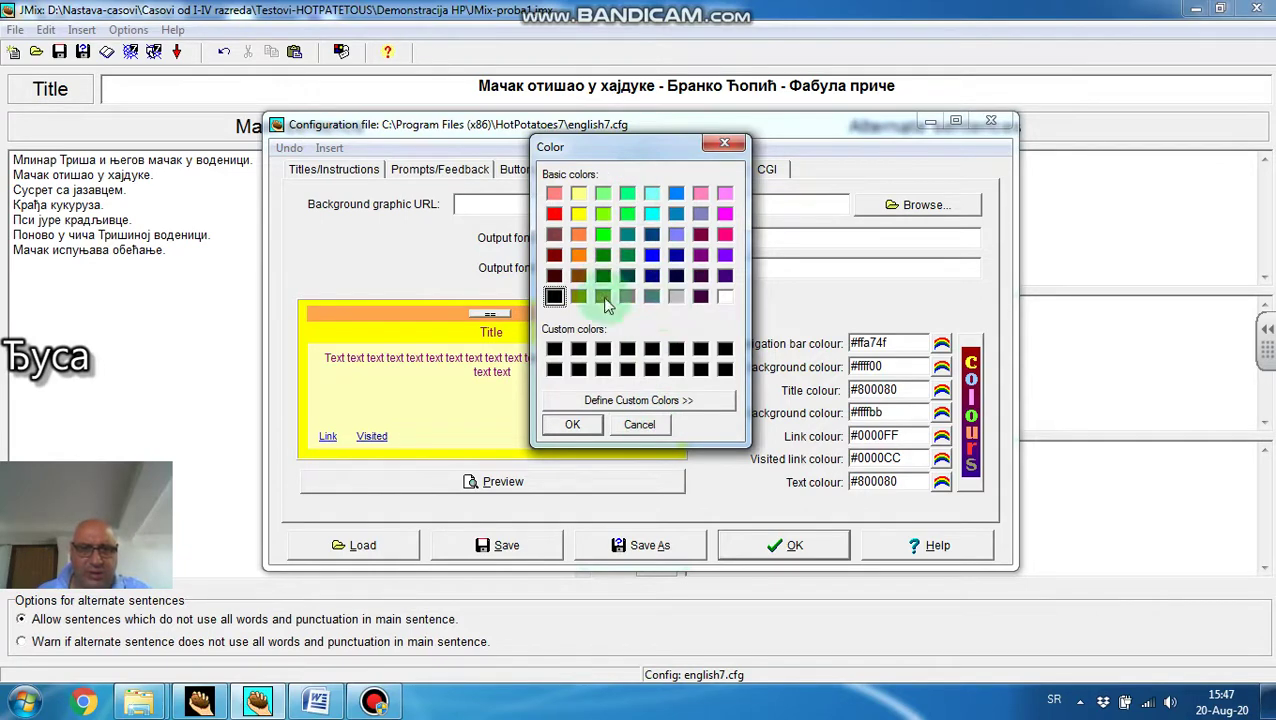
{"action": "left_click", "coordinate": [650, 400]}
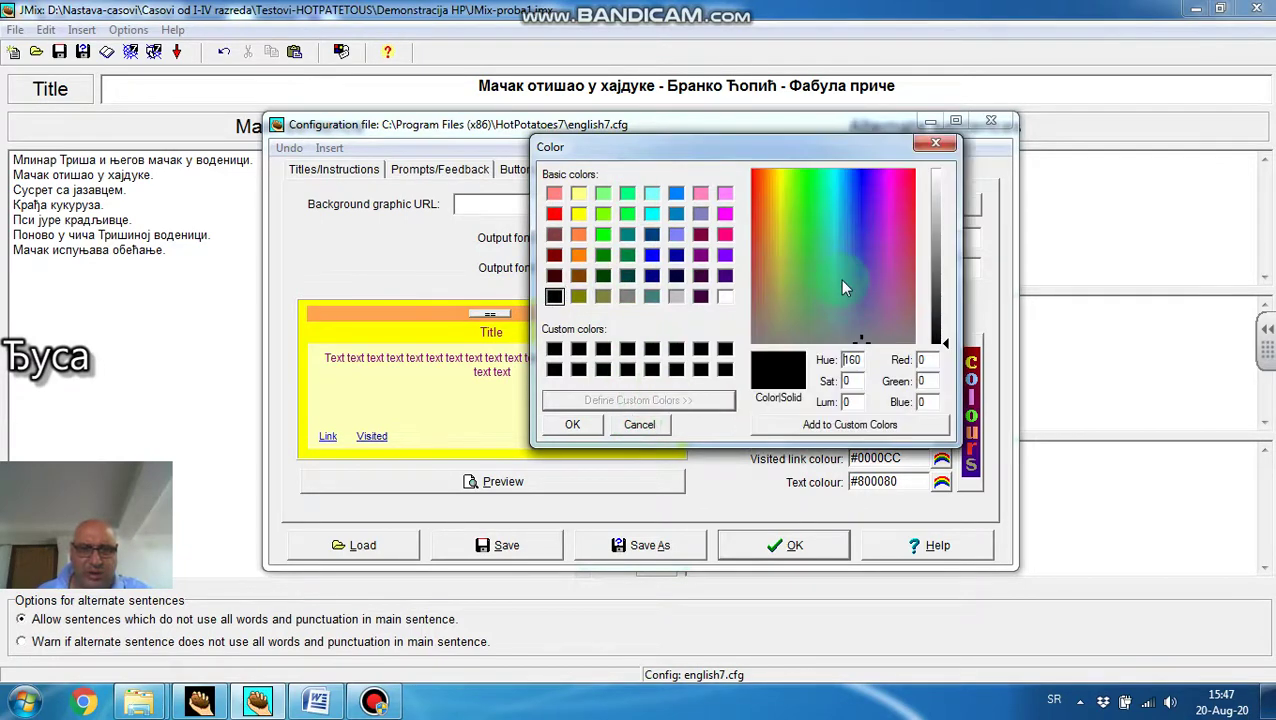
{"action": "left_click", "coordinate": [935, 147]}
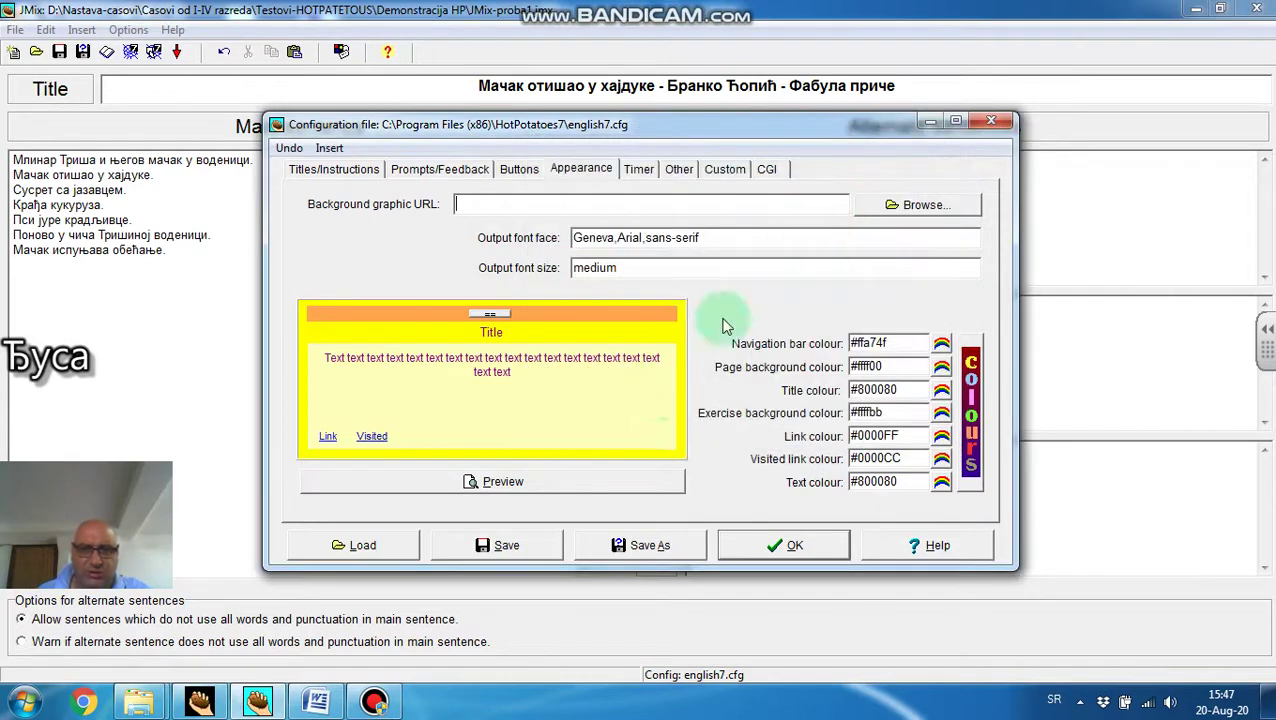
{"action": "left_click", "coordinate": [942, 369]}
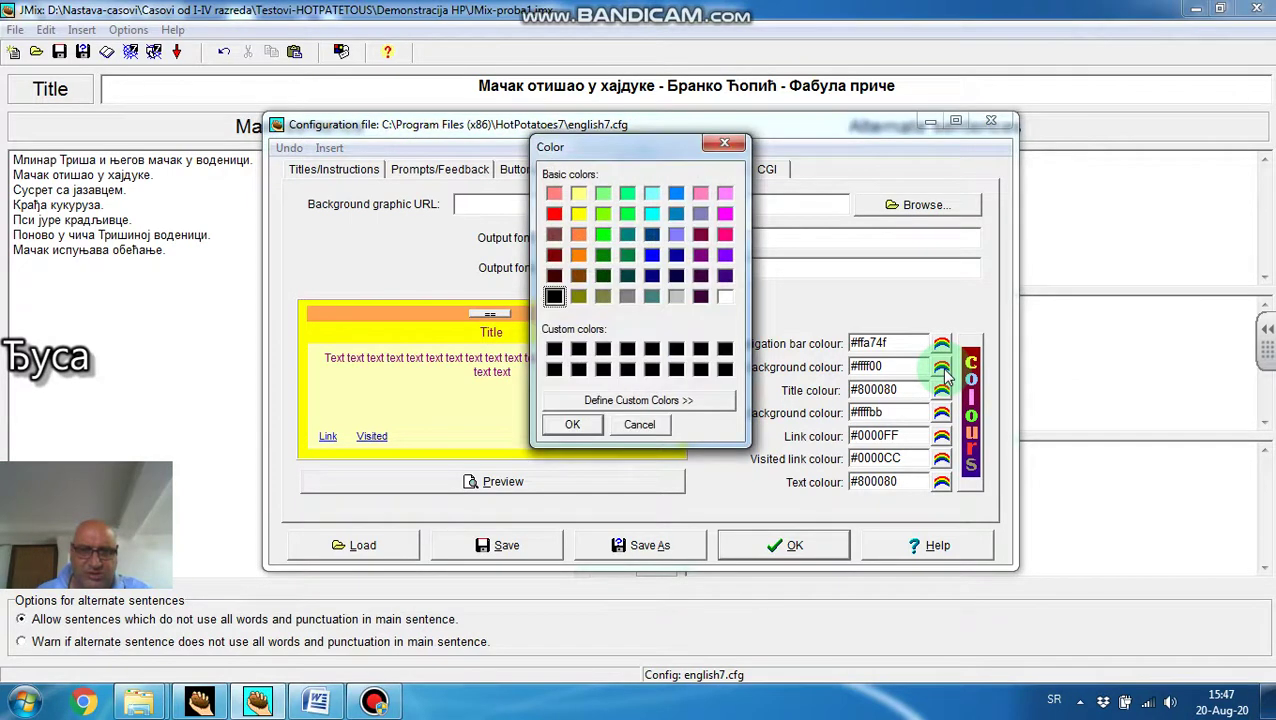
{"action": "left_click", "coordinate": [635, 425]}
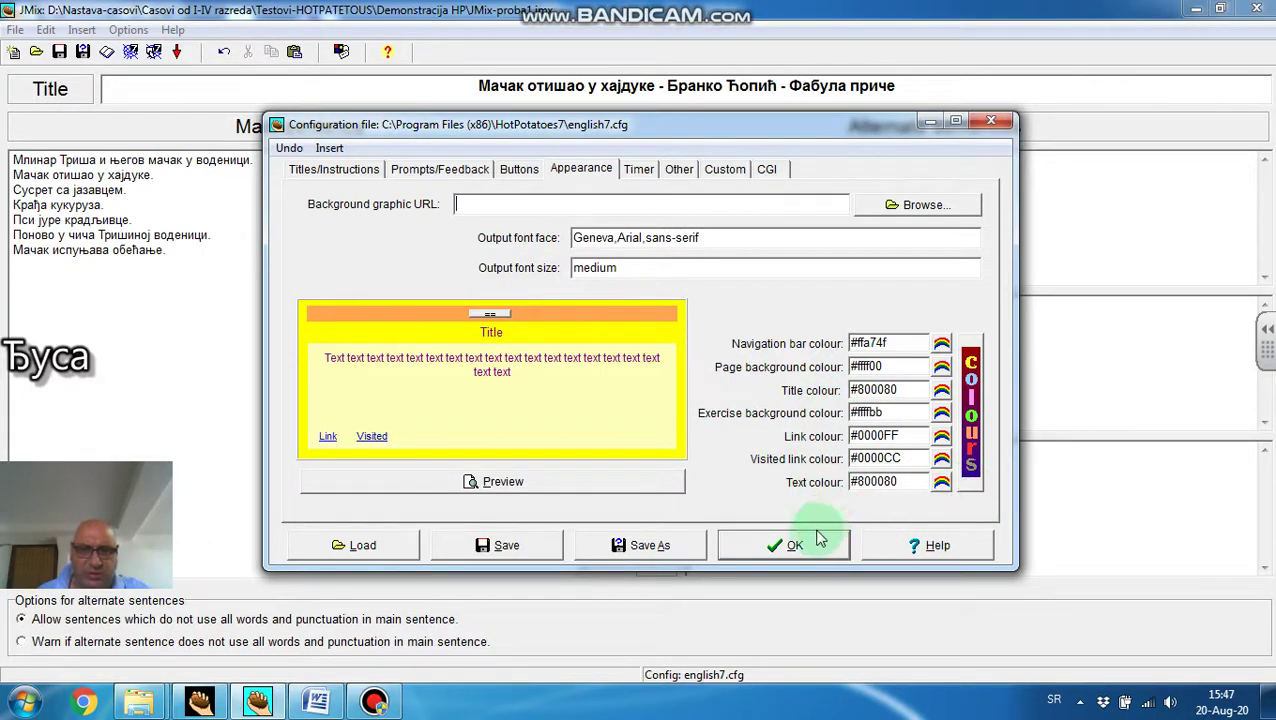
- Set the exercise timer's time-over message to "Истекло је ваше време!" and leave the time limit switched off
{"action": "left_click", "coordinate": [640, 168]}
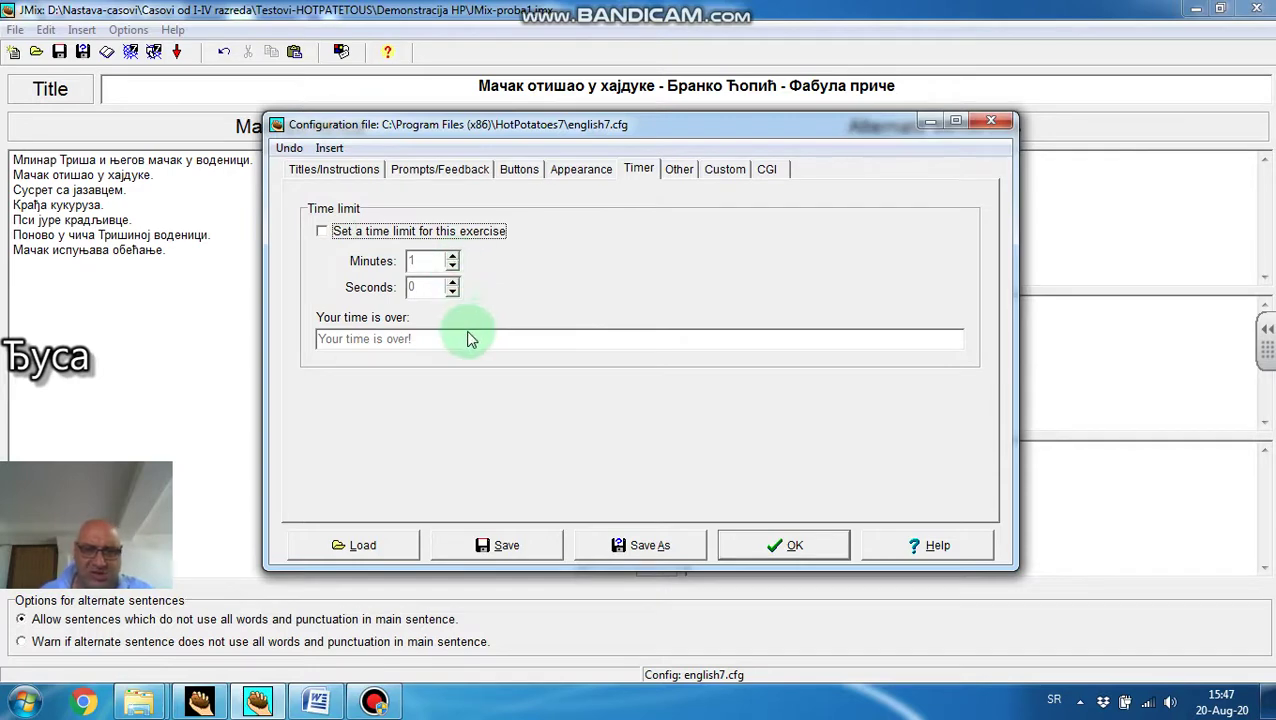
{"action": "left_click", "coordinate": [320, 232]}
{"action": "left_click_drag", "start_coordinate": [319, 339], "coordinate": [423, 339]}
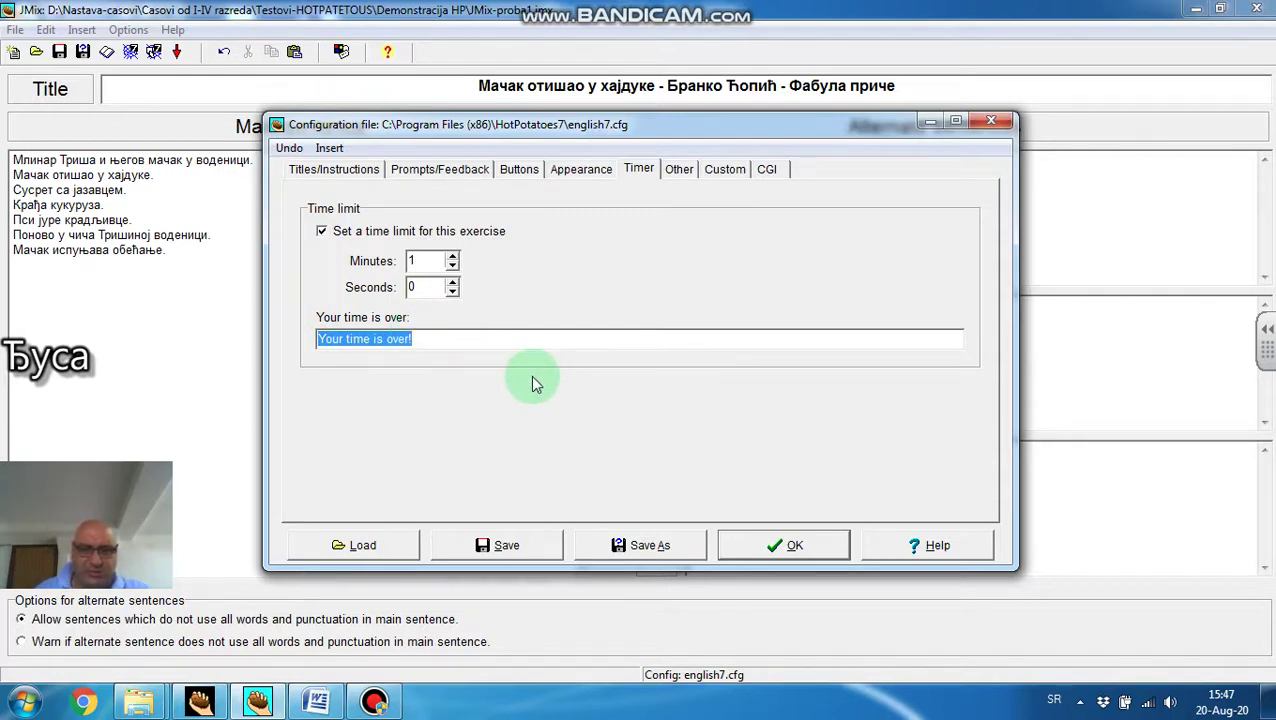
{"action": "type", "text": "Ист"}
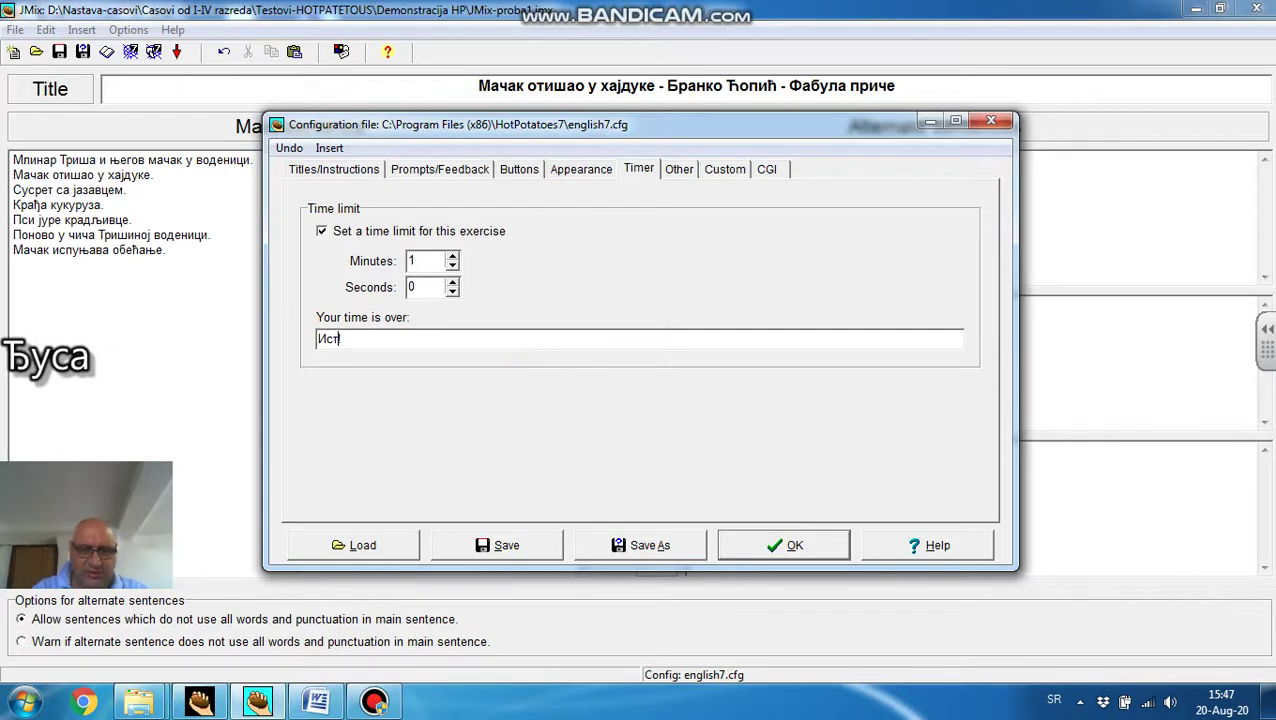
{"action": "type", "text": "екло је"}
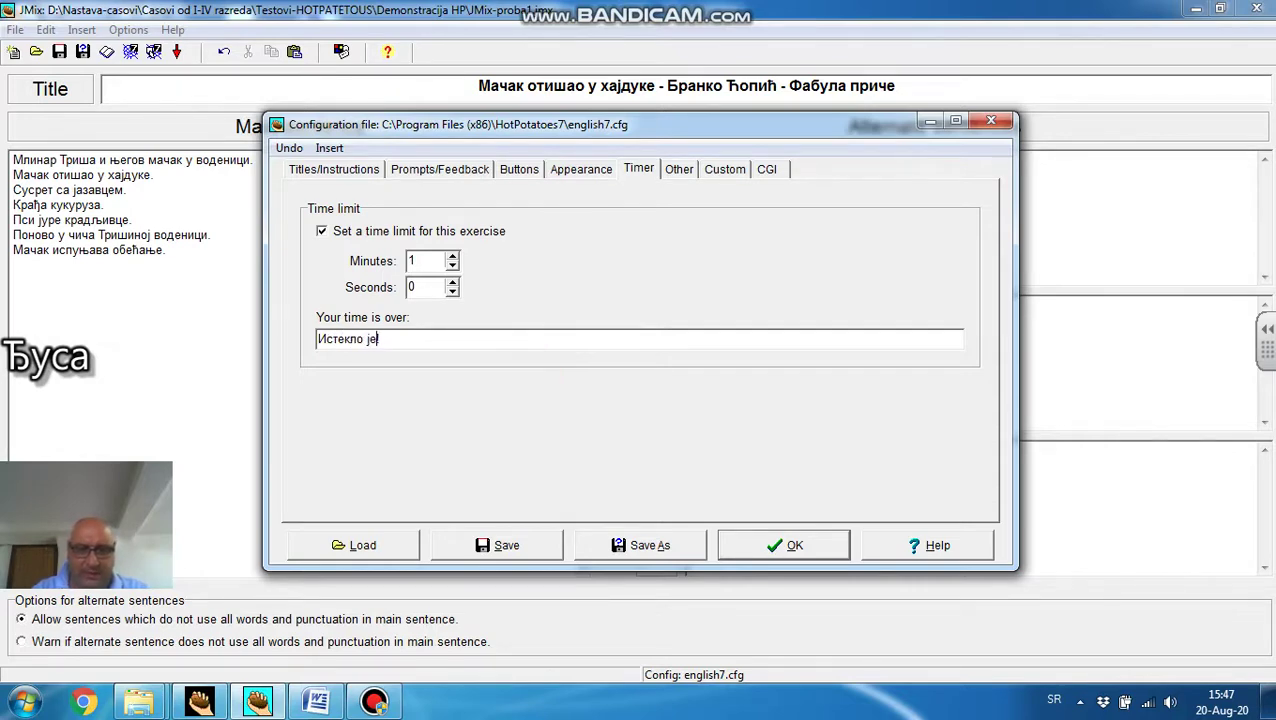
{"action": "type", "text": " ваше време!"}
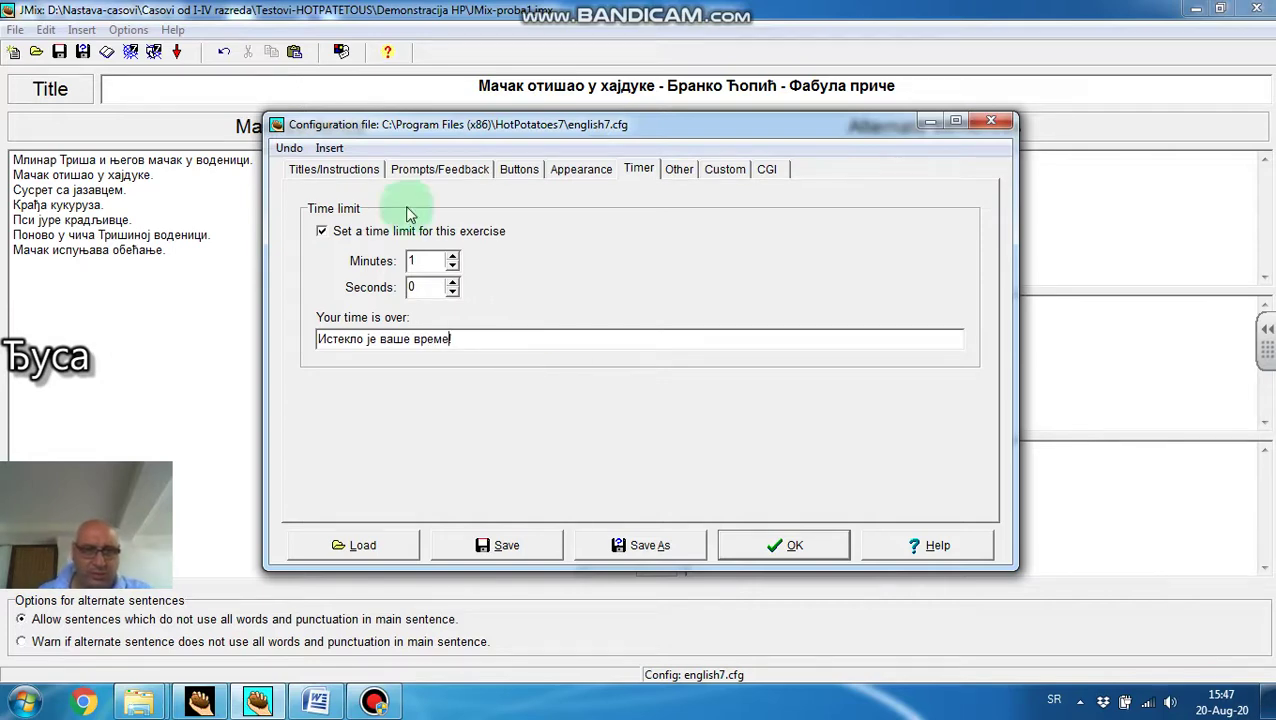
{"action": "left_click", "coordinate": [322, 232]}
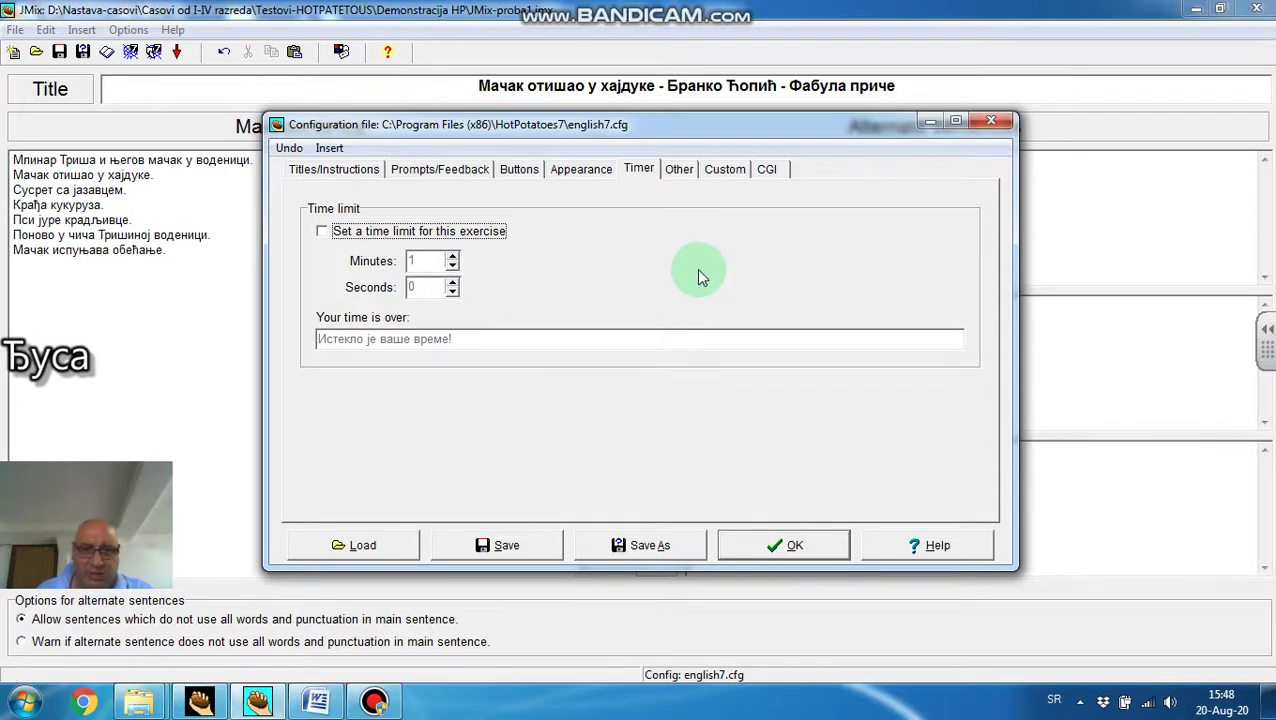
- Review the SCORM, user-defined string and CGI e-mail submission settings without changing them, and accept the output configuration
{"action": "left_click", "coordinate": [679, 169]}
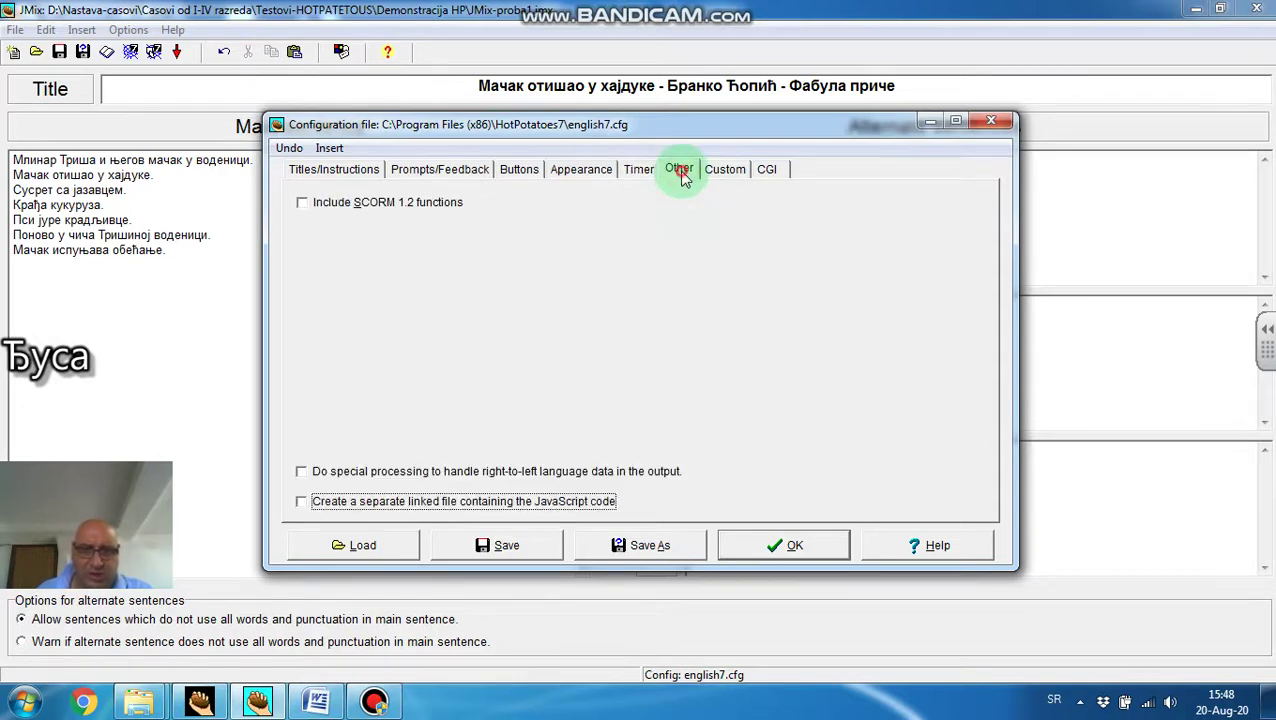
{"action": "left_click", "coordinate": [302, 204]}
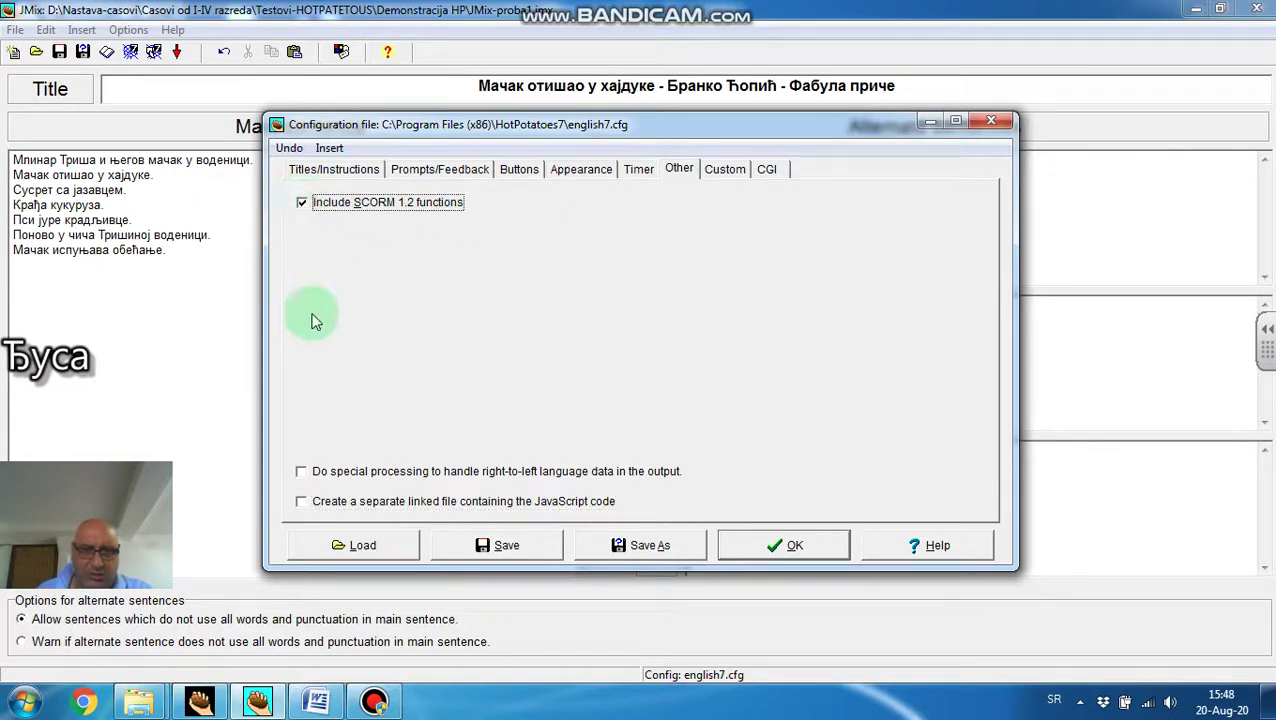
{"action": "left_click", "coordinate": [303, 205]}
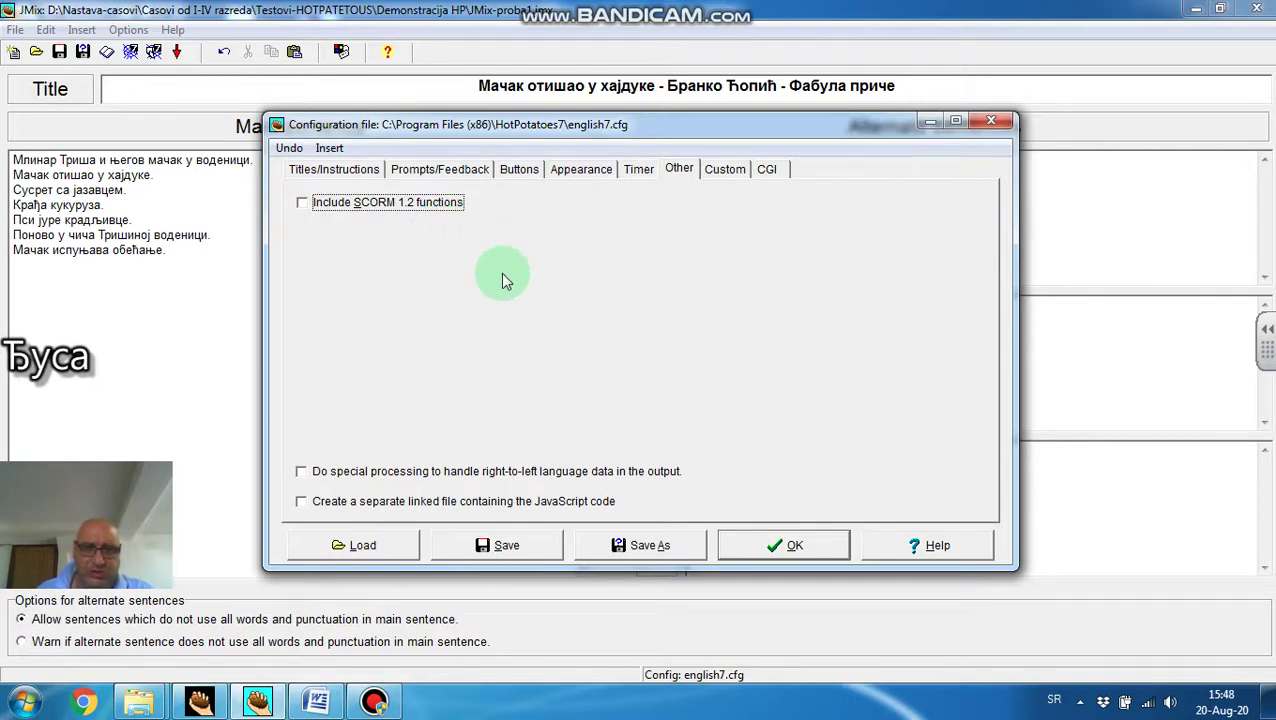
{"action": "left_click", "coordinate": [725, 172]}
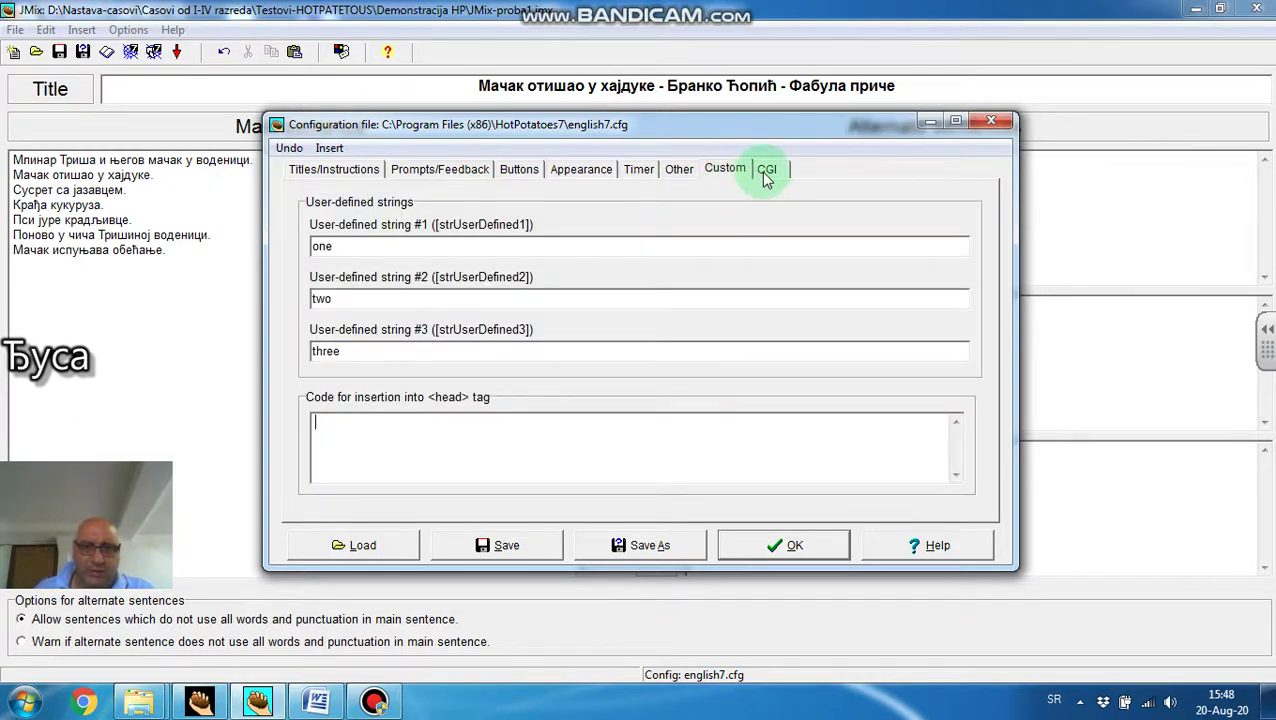
{"action": "left_click", "coordinate": [767, 172]}
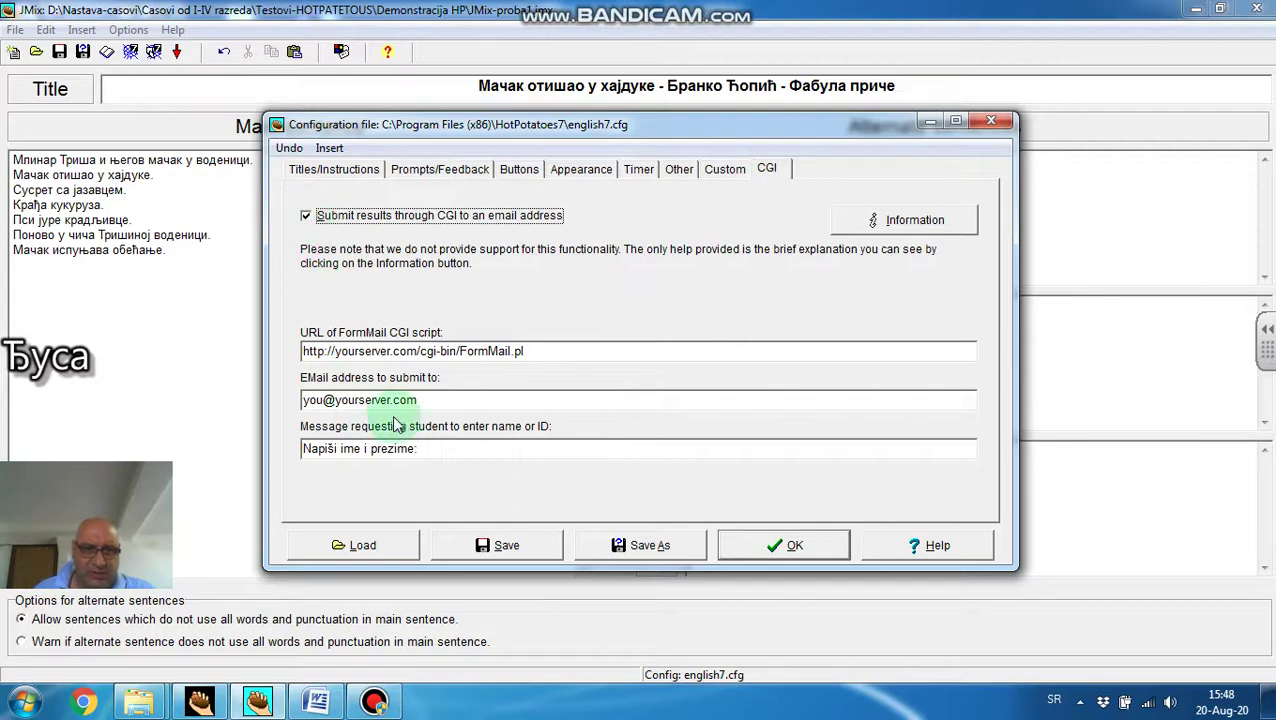
{"action": "left_click_drag", "start_coordinate": [444, 400], "coordinate": [214, 400]}
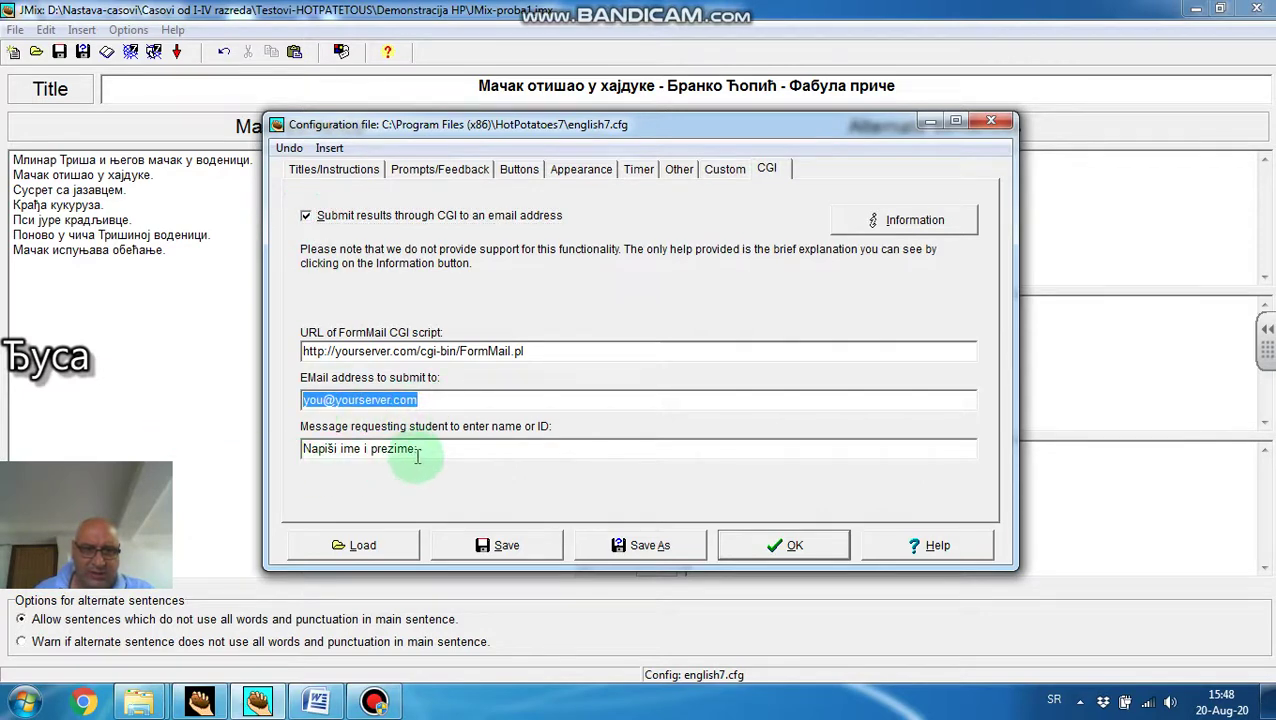
{"action": "left_click_drag", "start_coordinate": [420, 450], "coordinate": [191, 475]}
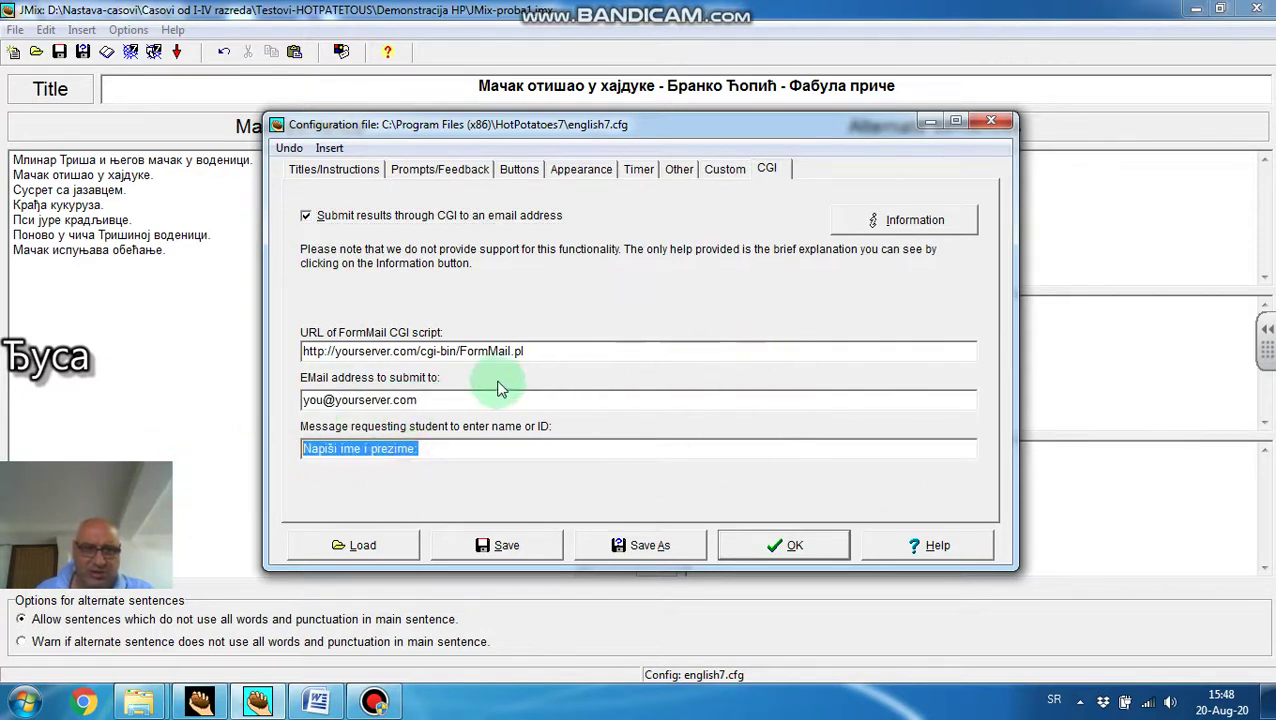
{"action": "left_click_drag", "start_coordinate": [440, 400], "coordinate": [205, 400]}
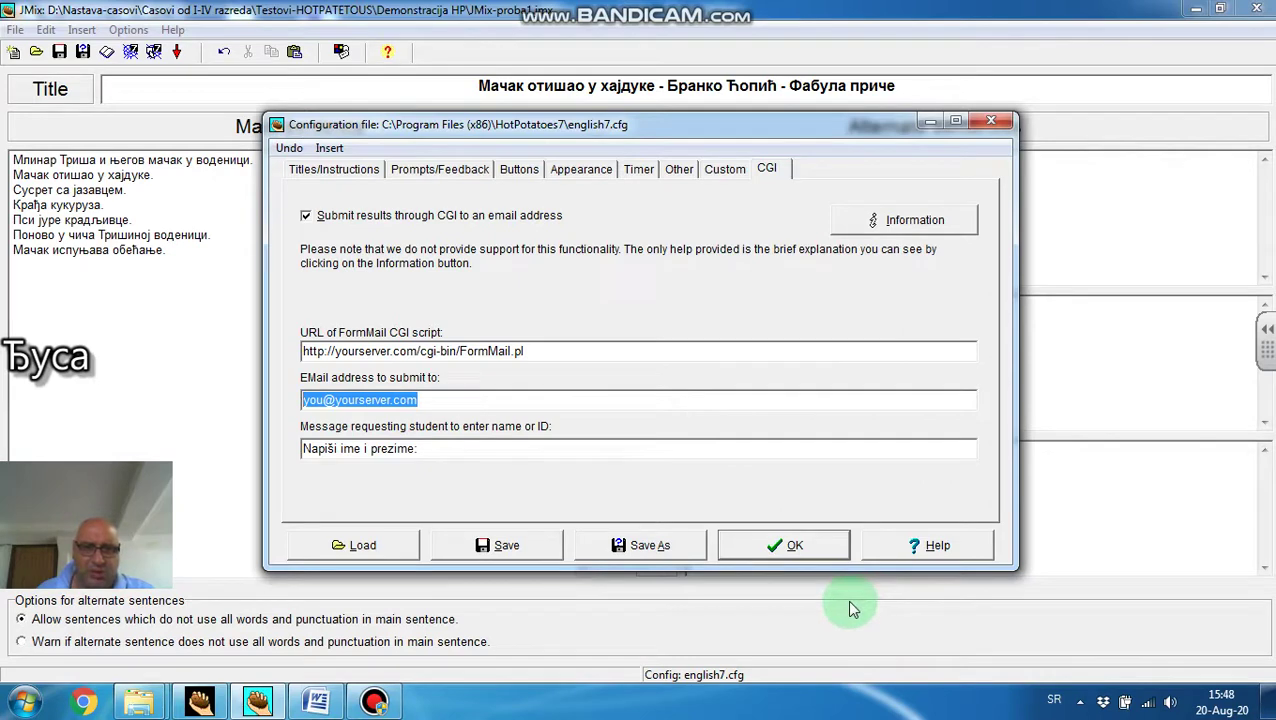
{"action": "left_click", "coordinate": [787, 540]}
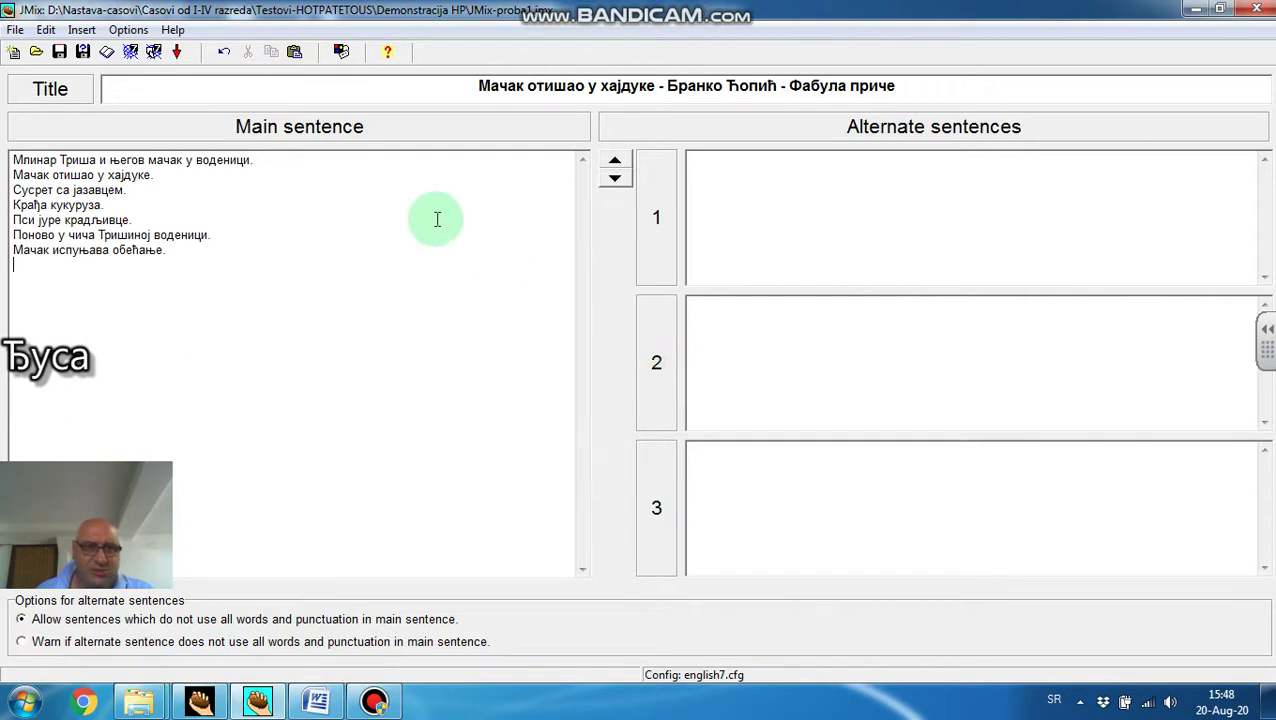
- Save the exercise under the file name JMix-proba1 in the JMix subfolder of Demonstracija HP
{"action": "left_click", "coordinate": [83, 52]}
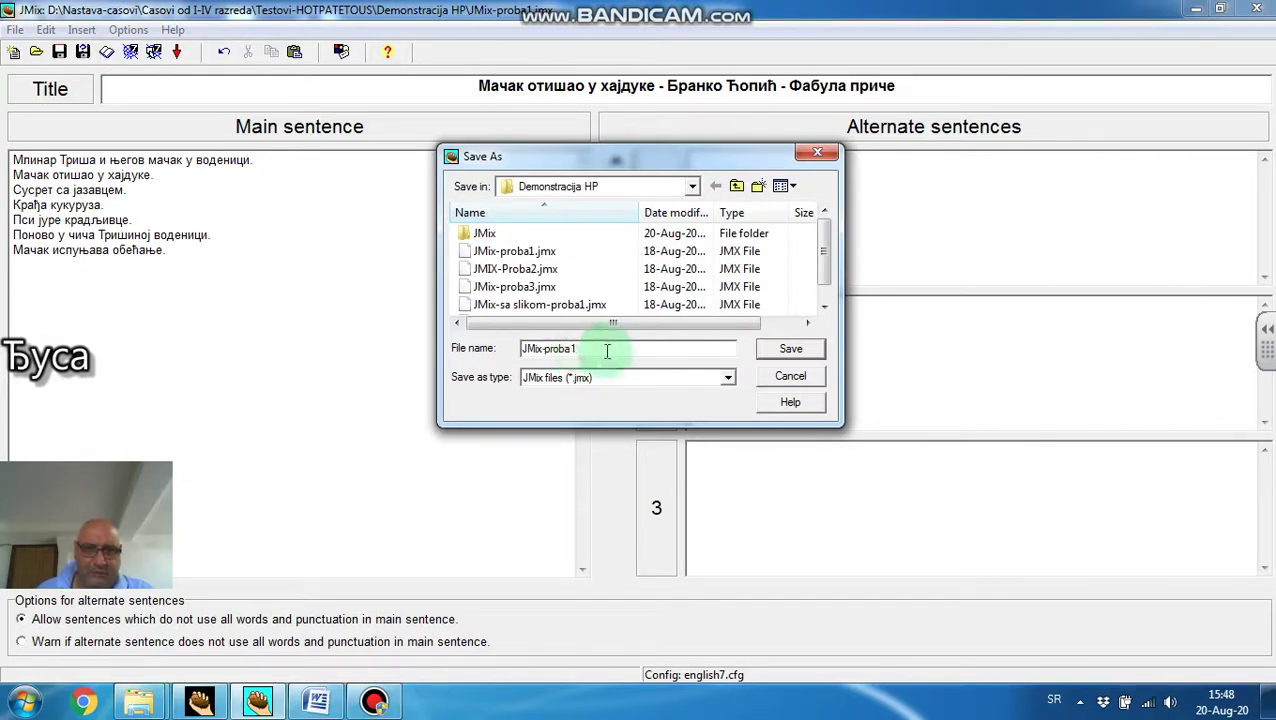
{"action": "left_click", "coordinate": [587, 349]}
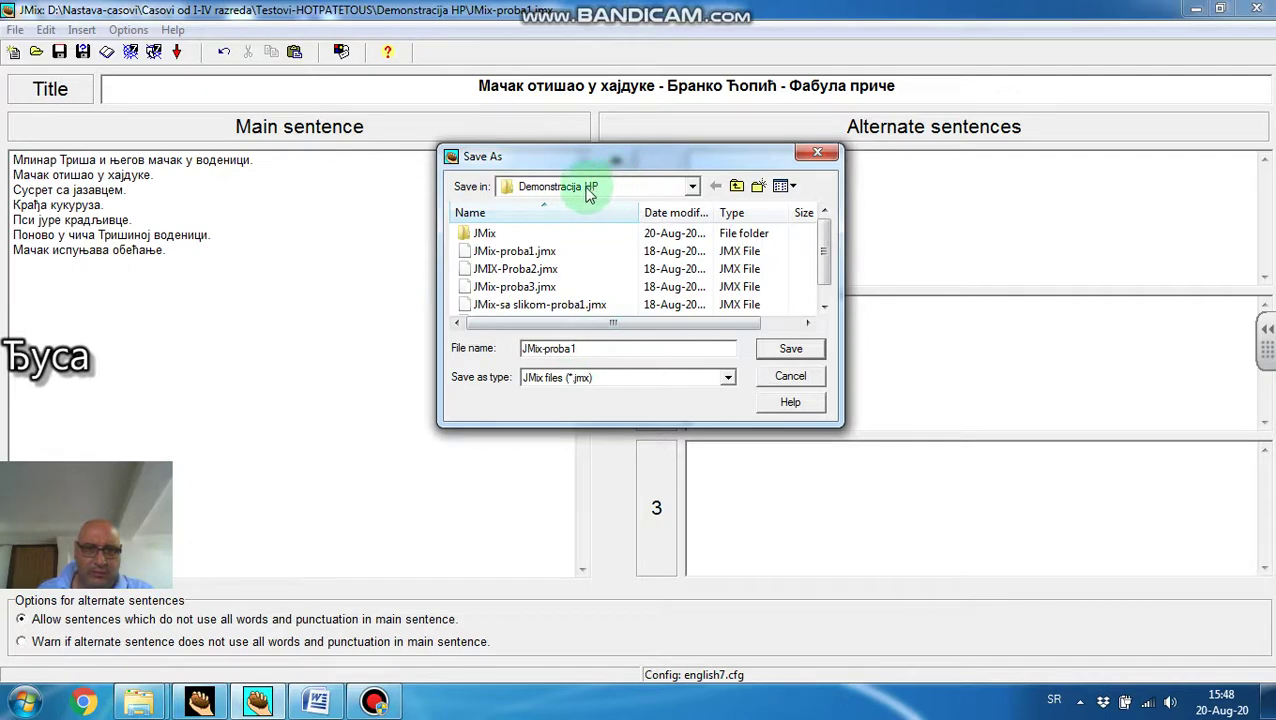
{"action": "left_click", "coordinate": [478, 234]}
{"action": "double_click", "coordinate": [487, 236]}
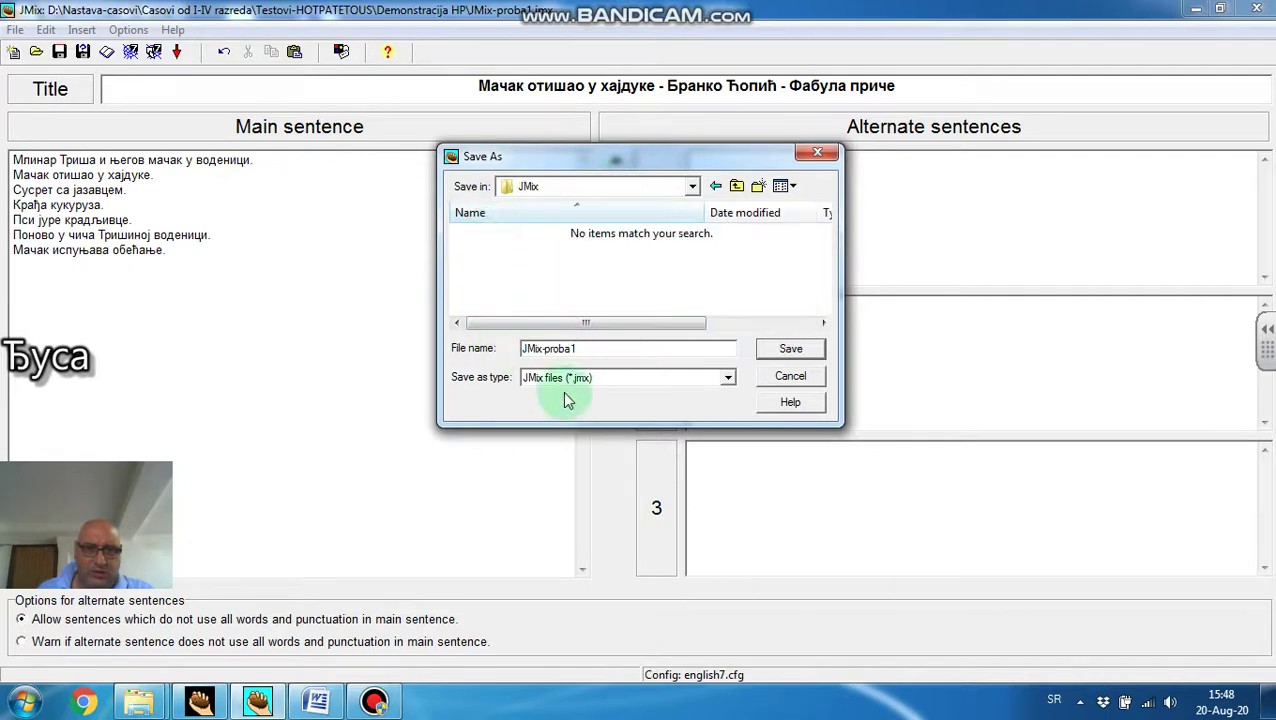
{"action": "left_click", "coordinate": [786, 352]}
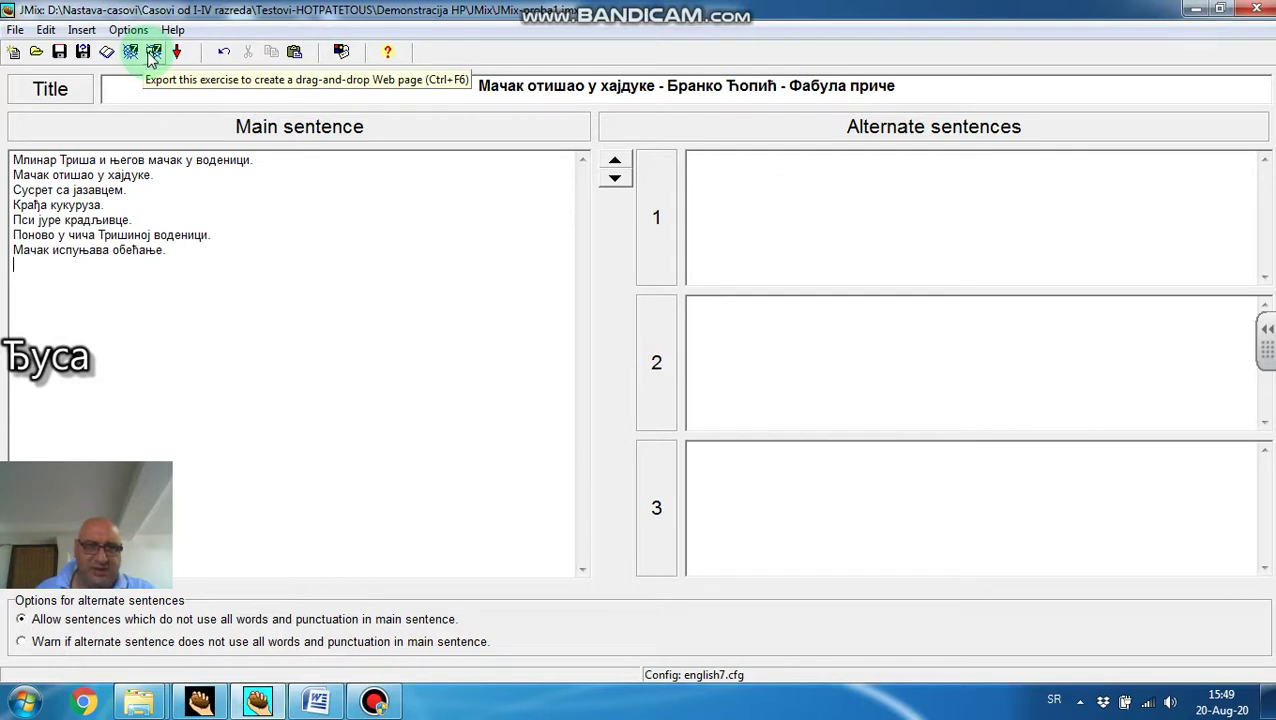
- Export the exercise as a standard web page named JMix-proba1 into the JMix folder and view it in the browser
{"action": "left_click", "coordinate": [130, 52]}
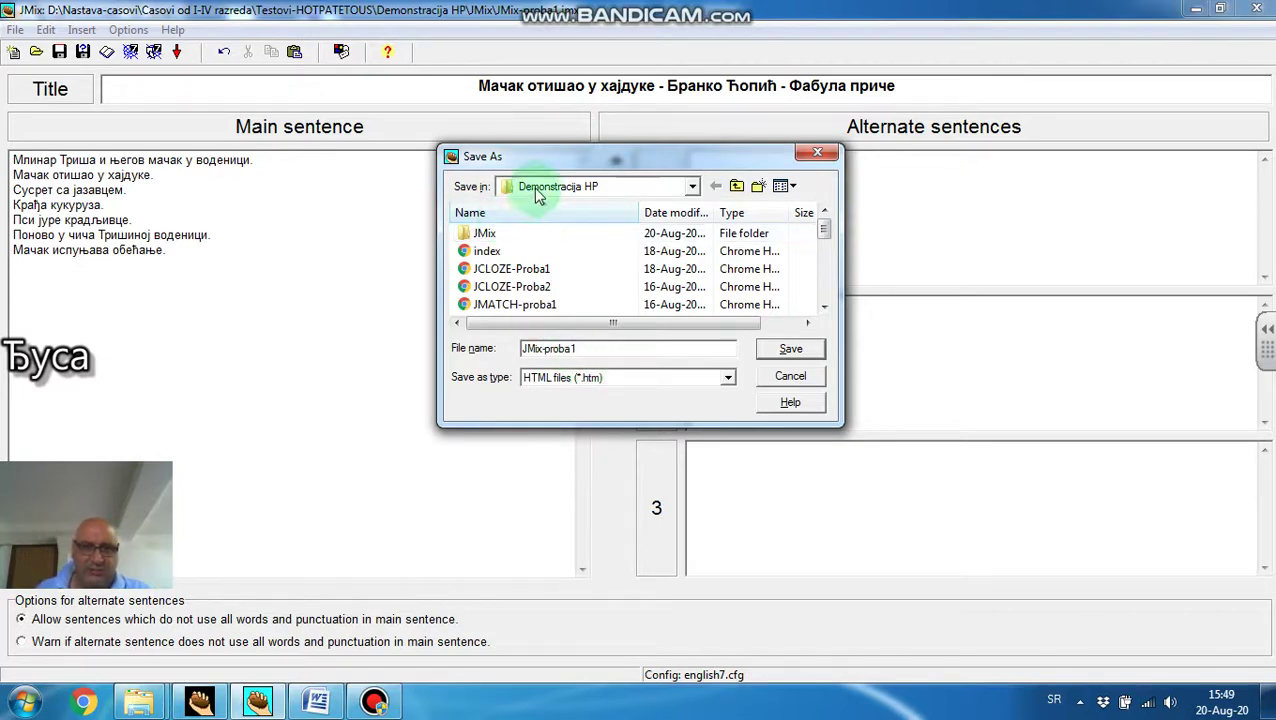
{"action": "double_click", "coordinate": [481, 233]}
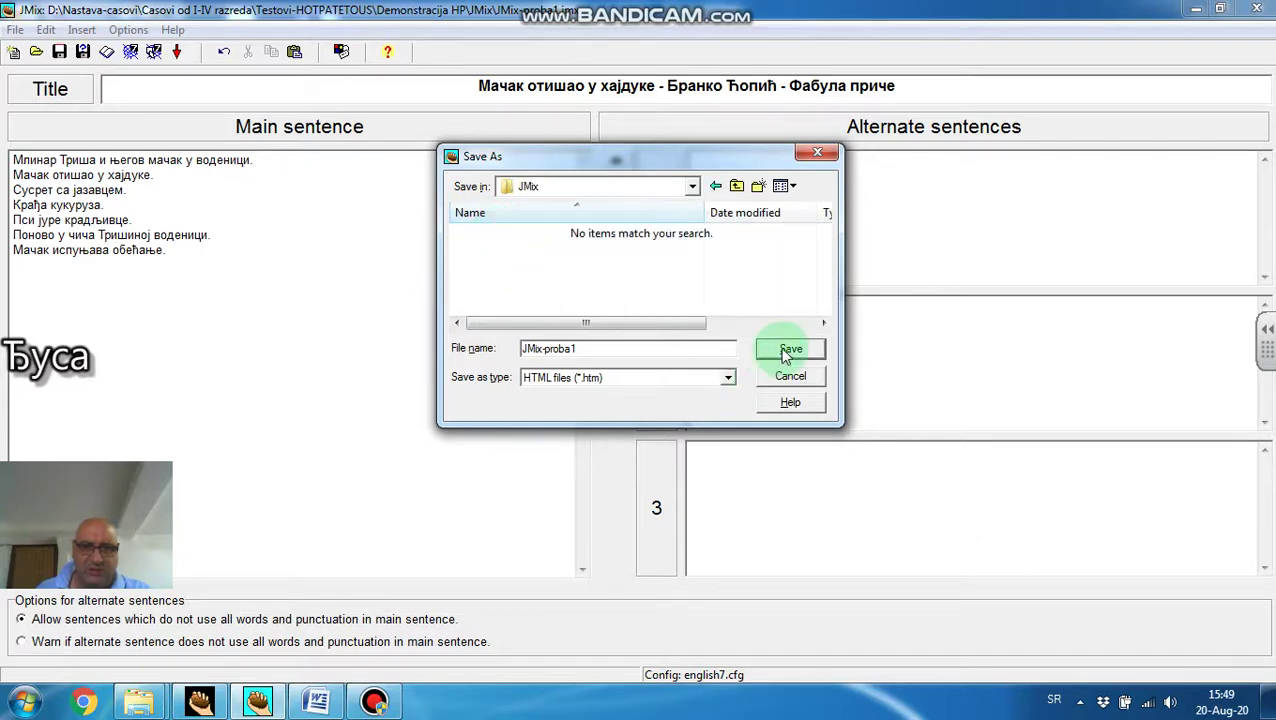
{"action": "left_click", "coordinate": [781, 352]}
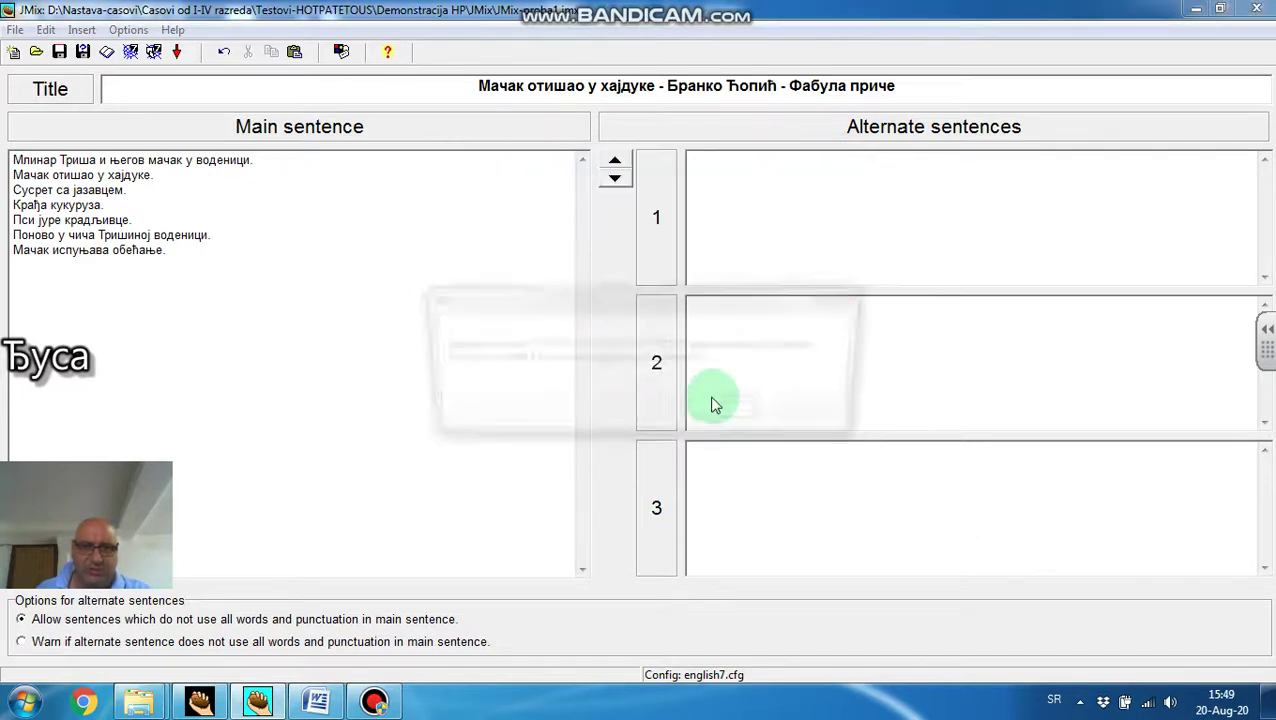
{"action": "left_click", "coordinate": [727, 412]}
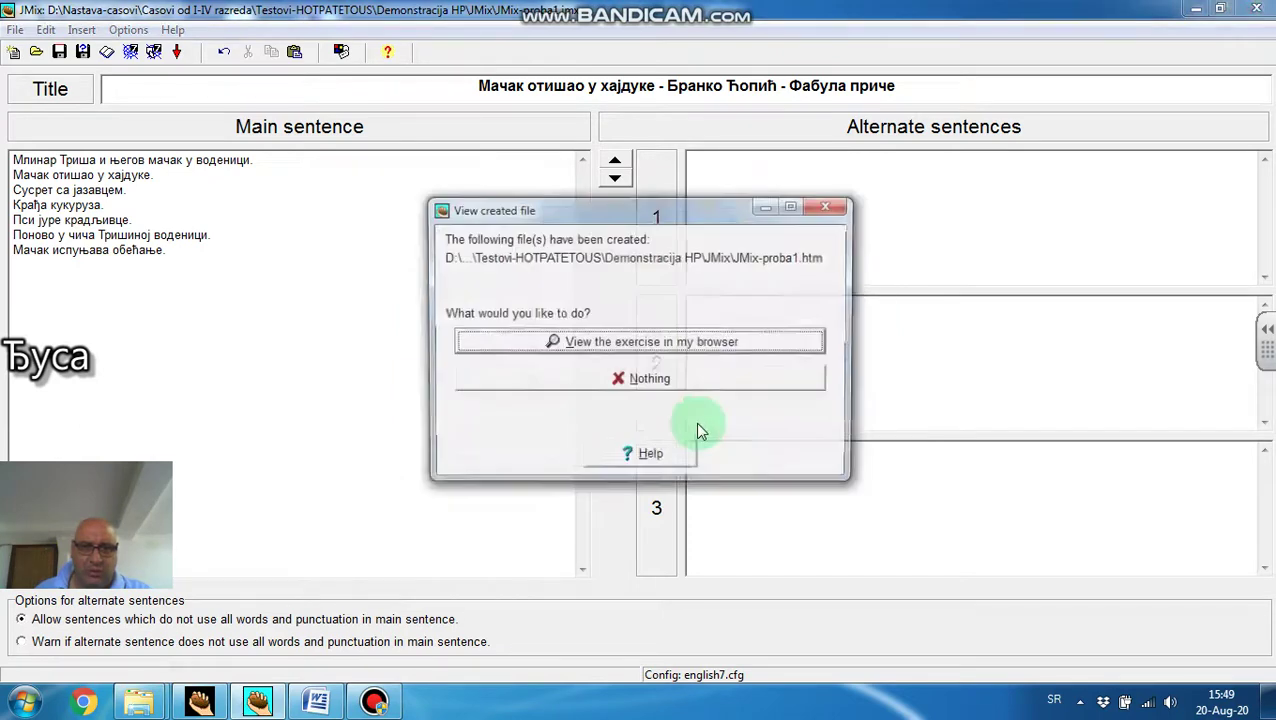
{"action": "left_click", "coordinate": [602, 346]}
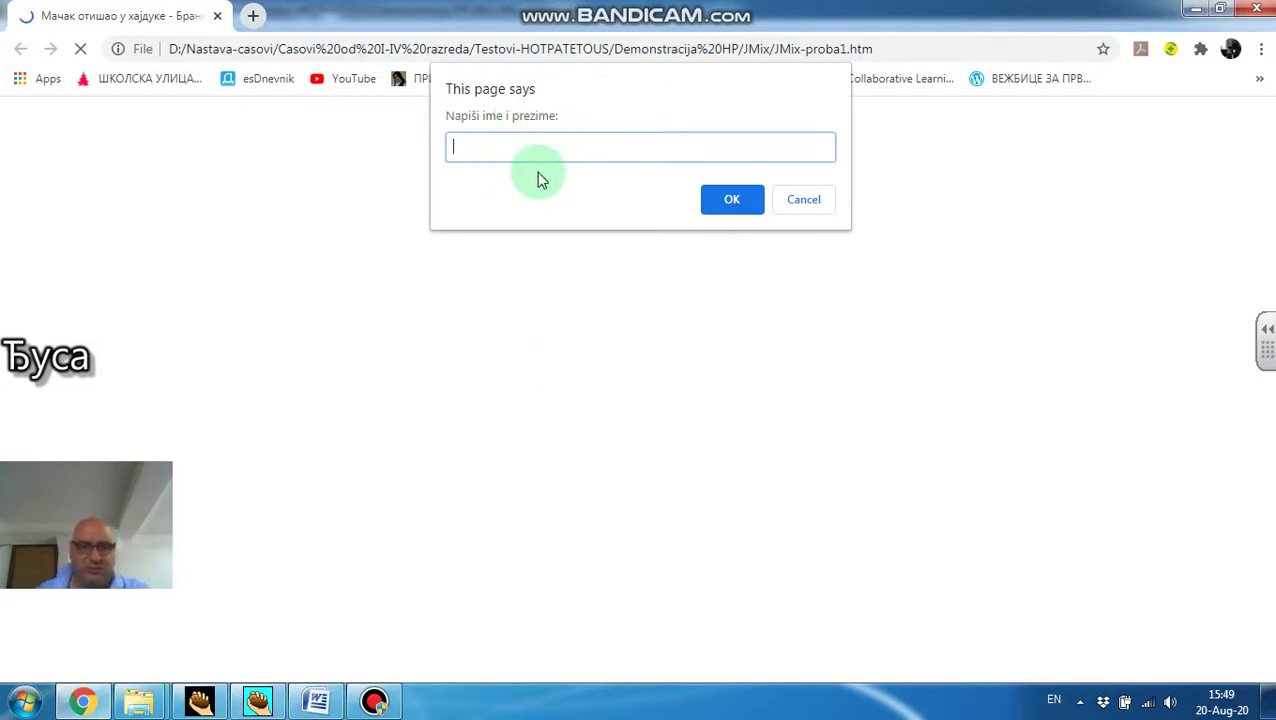
- Enter the student's name in the exercise's opening prompt and dismiss the three notifications covering the page
{"action": "type", "text": "Slad"}
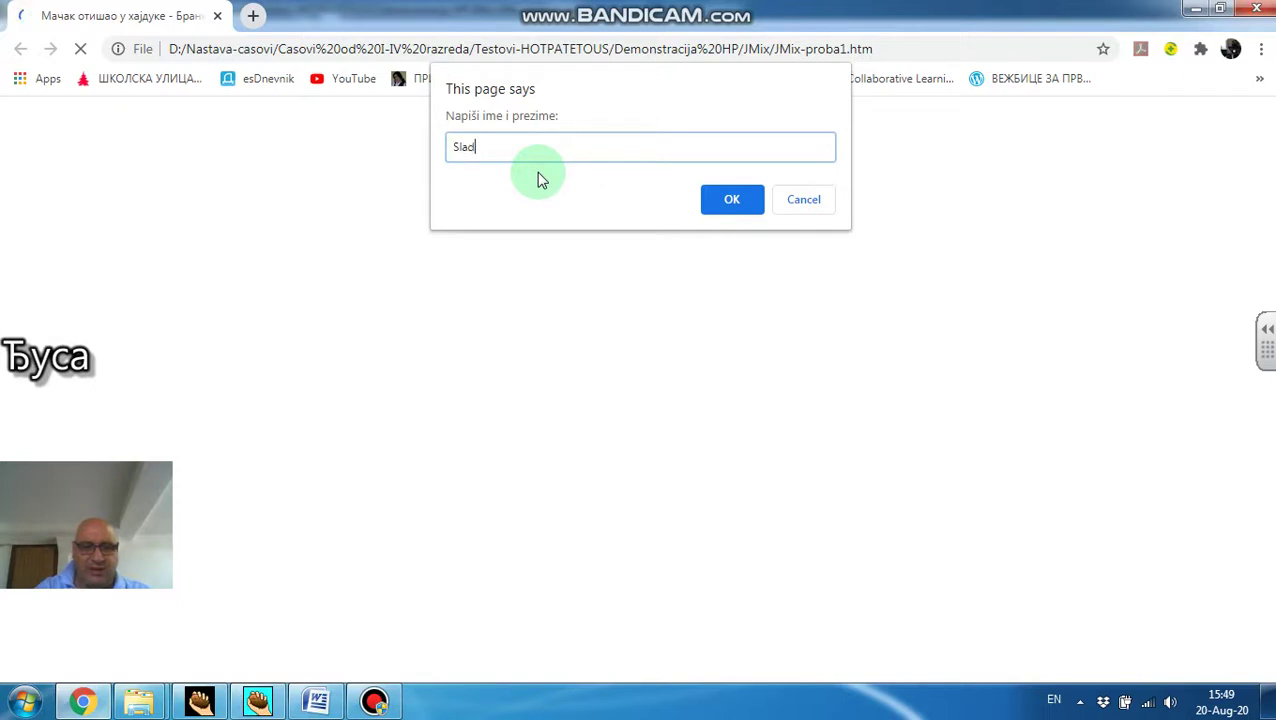
{"action": "type", "text": "jan"}
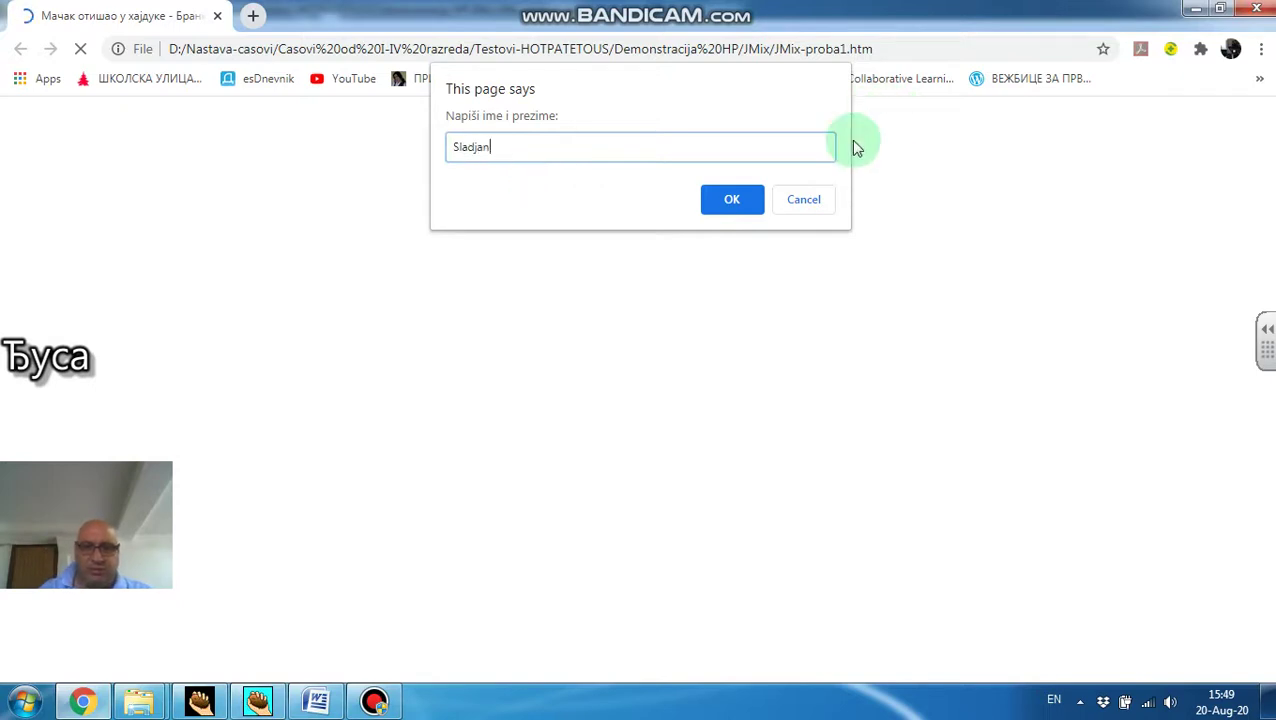
{"action": "left_click", "coordinate": [728, 206]}
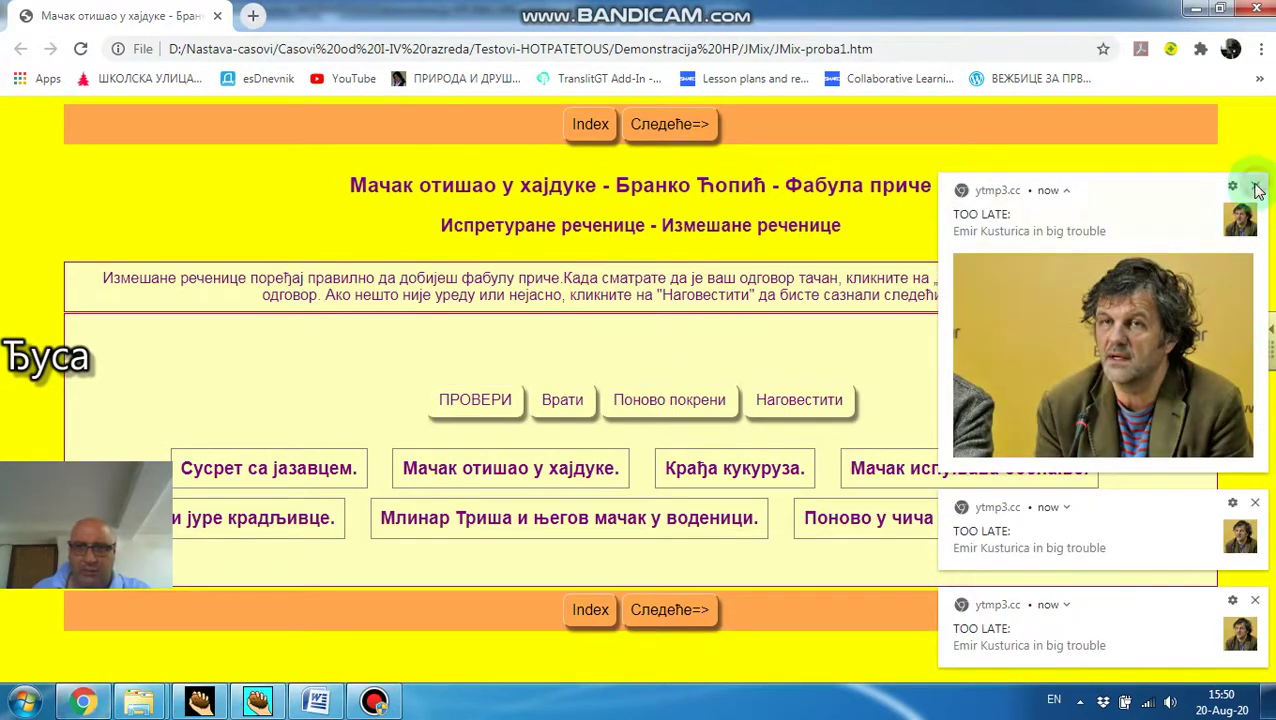
{"action": "left_click", "coordinate": [1256, 190]}
{"action": "left_click", "coordinate": [1255, 503]}
{"action": "left_click", "coordinate": [1254, 601]}
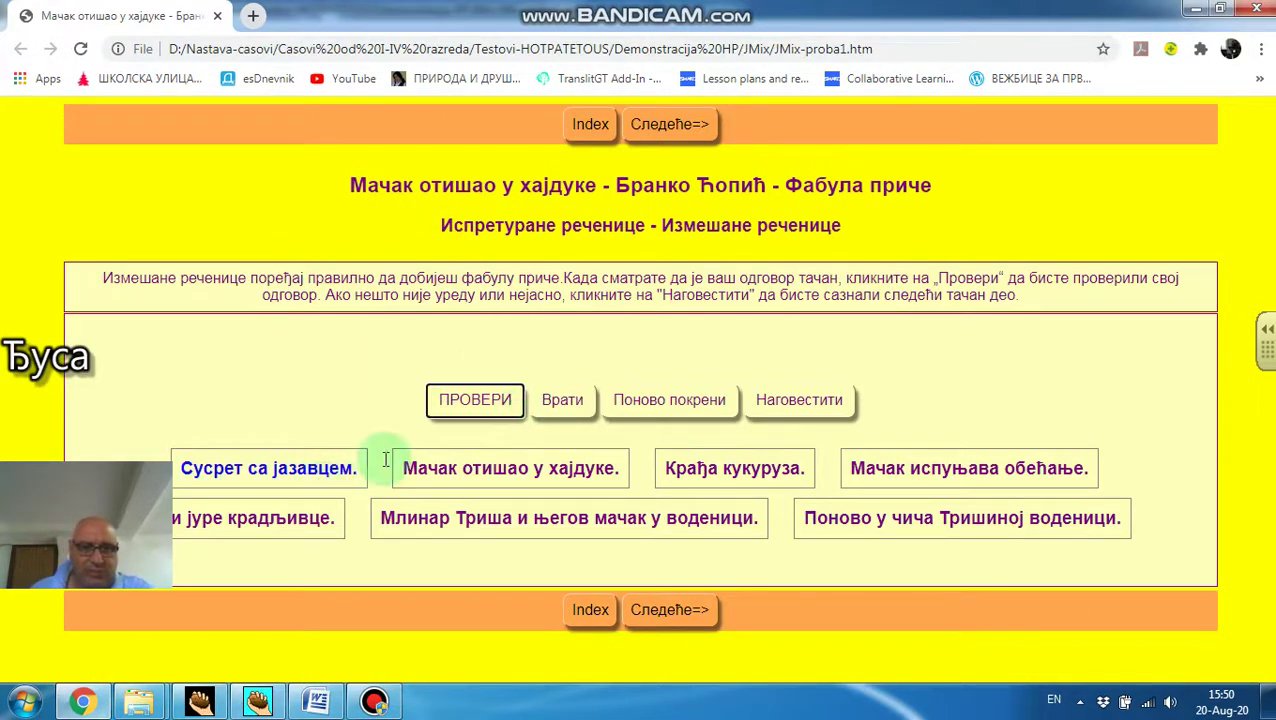
- Assemble an answer with the first four sentences in plot order, followed by "Мачак испуњава обећање.", "Пси јуре крадљивце." and "Поново у чича Тришиној воденици."
{"action": "left_click", "coordinate": [559, 536]}
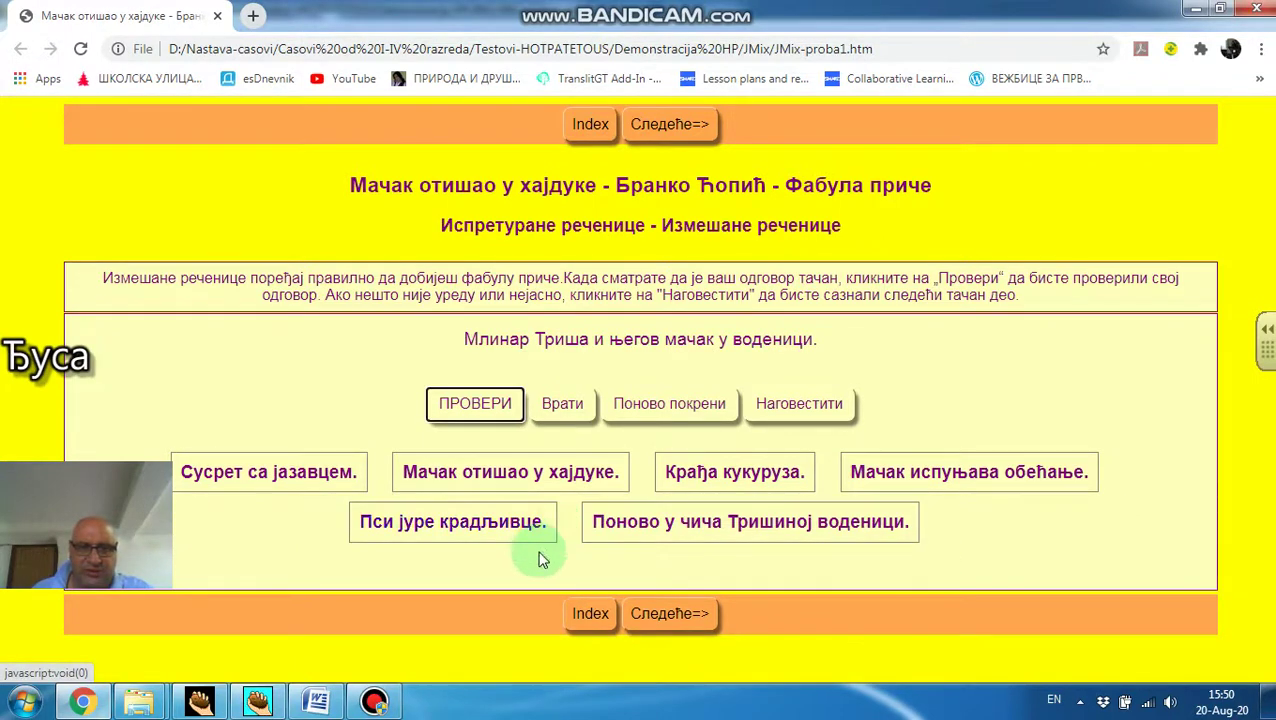
{"action": "left_click", "coordinate": [530, 474]}
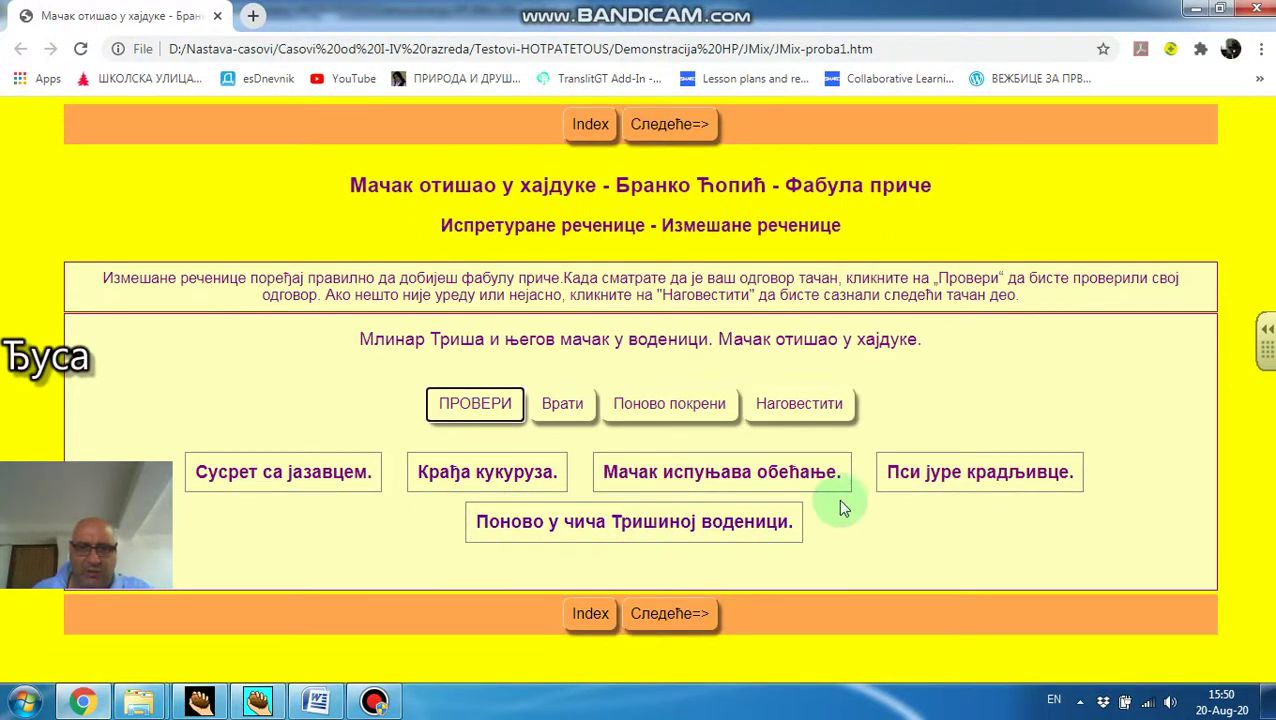
{"action": "left_click", "coordinate": [307, 490]}
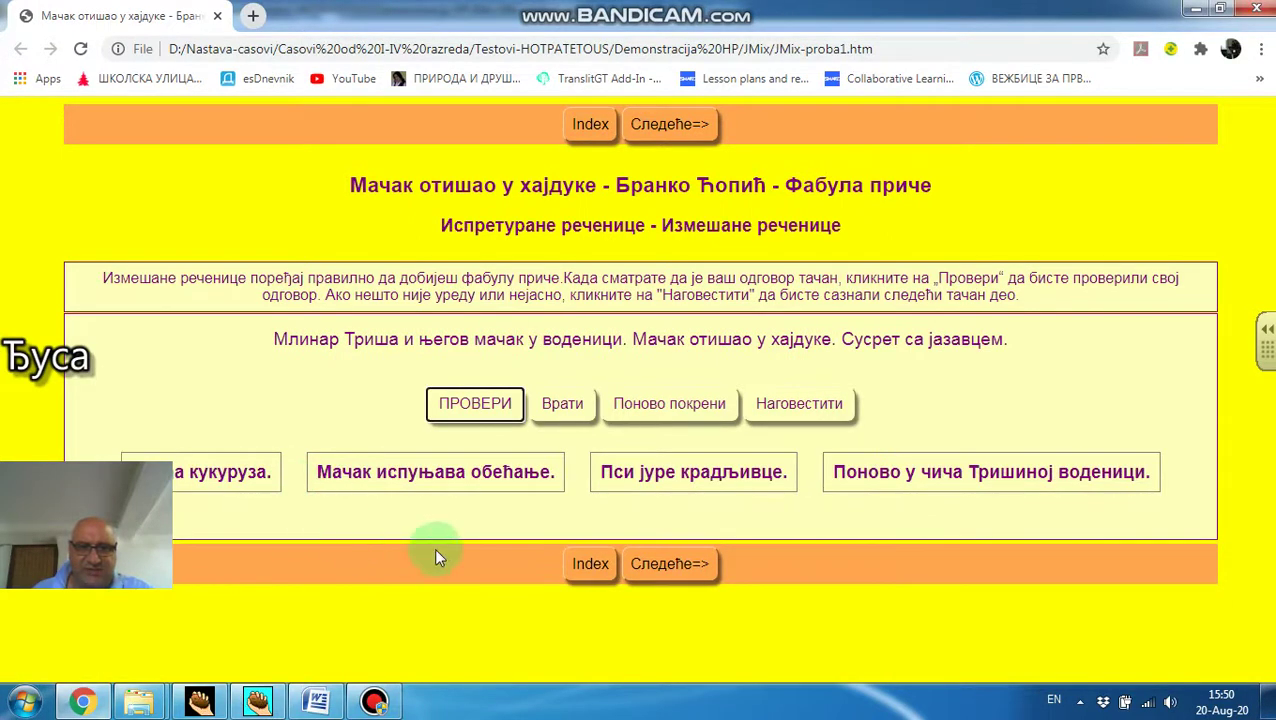
{"action": "left_click", "coordinate": [243, 490]}
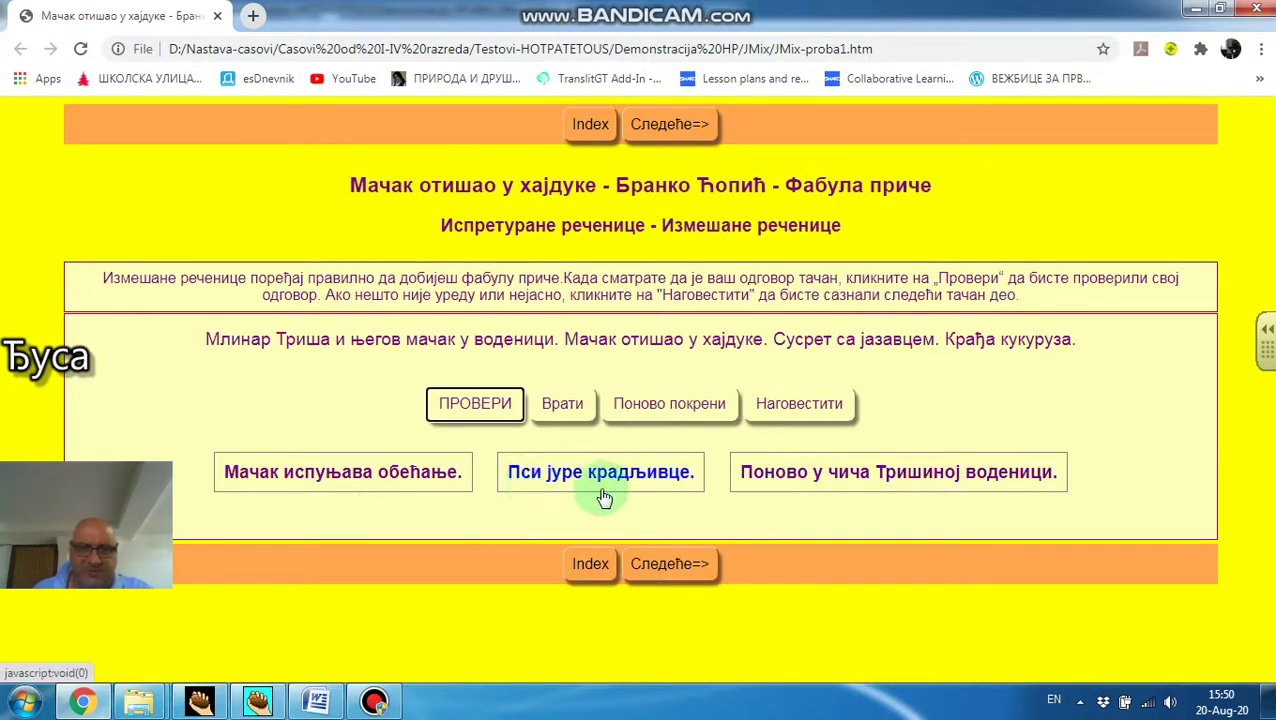
{"action": "left_click", "coordinate": [370, 492]}
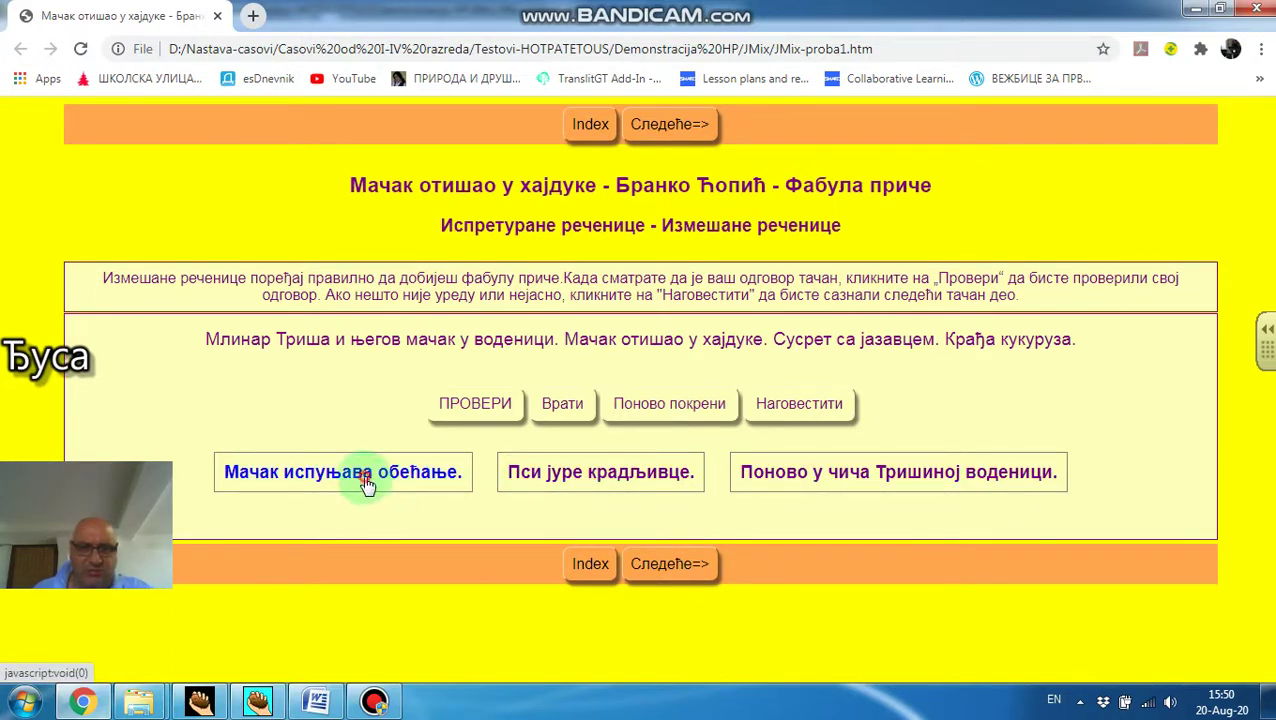
{"action": "left_click", "coordinate": [493, 492]}
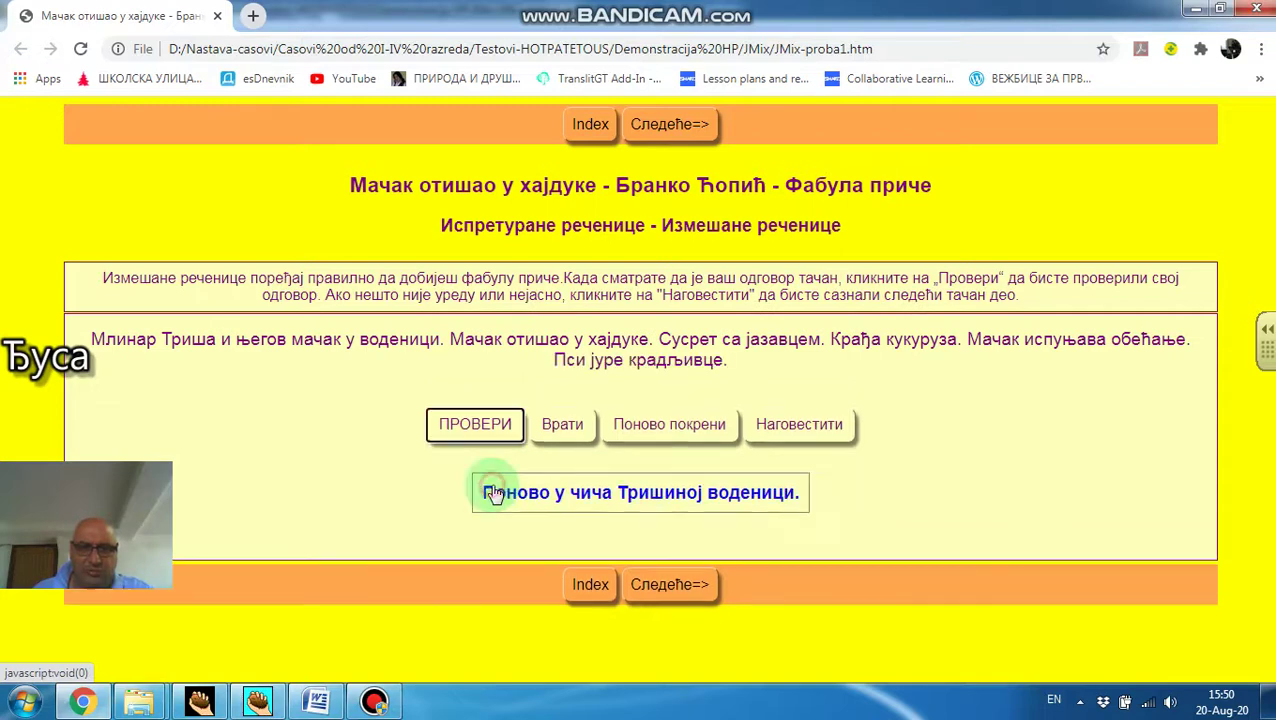
{"action": "left_click", "coordinate": [600, 514]}
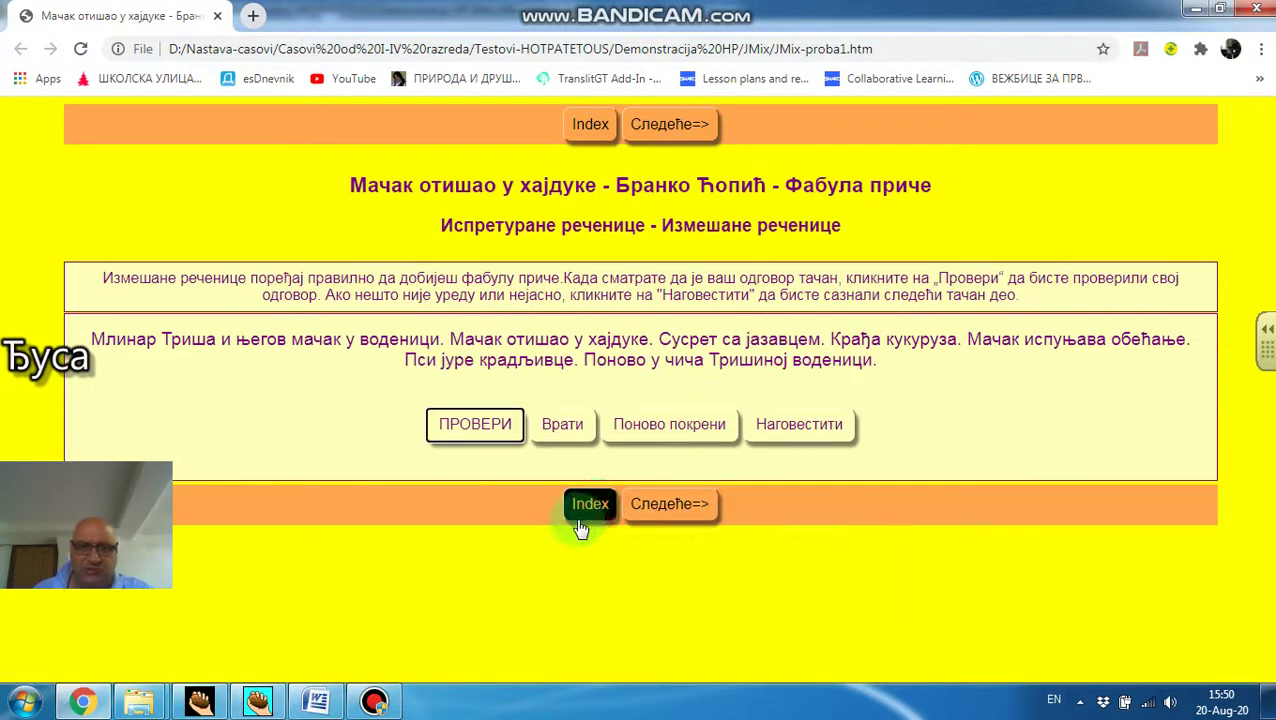
- Check the answer, dismiss the feedback, and add "Пси јуре крадљивце.", "Поново у чича Тришиној воденици." and "Мачак испуњава обећање." in that order
{"action": "left_click", "coordinate": [500, 436]}
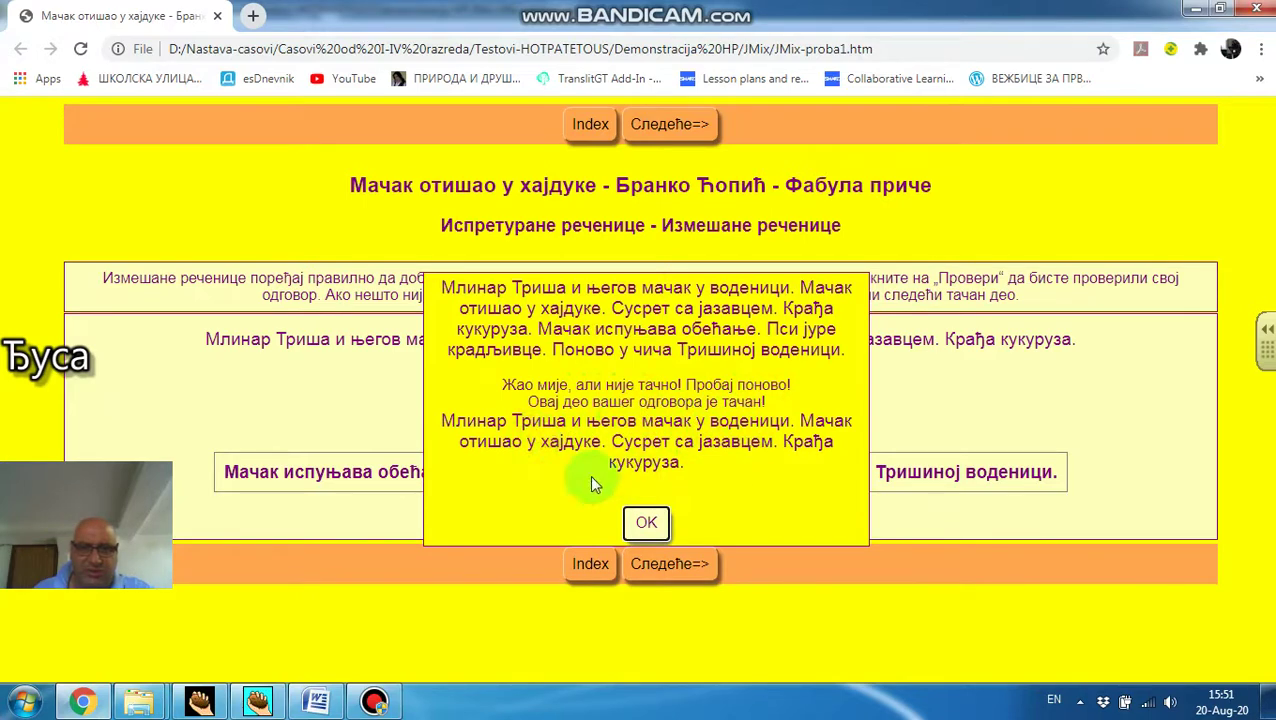
{"action": "left_click", "coordinate": [648, 521]}
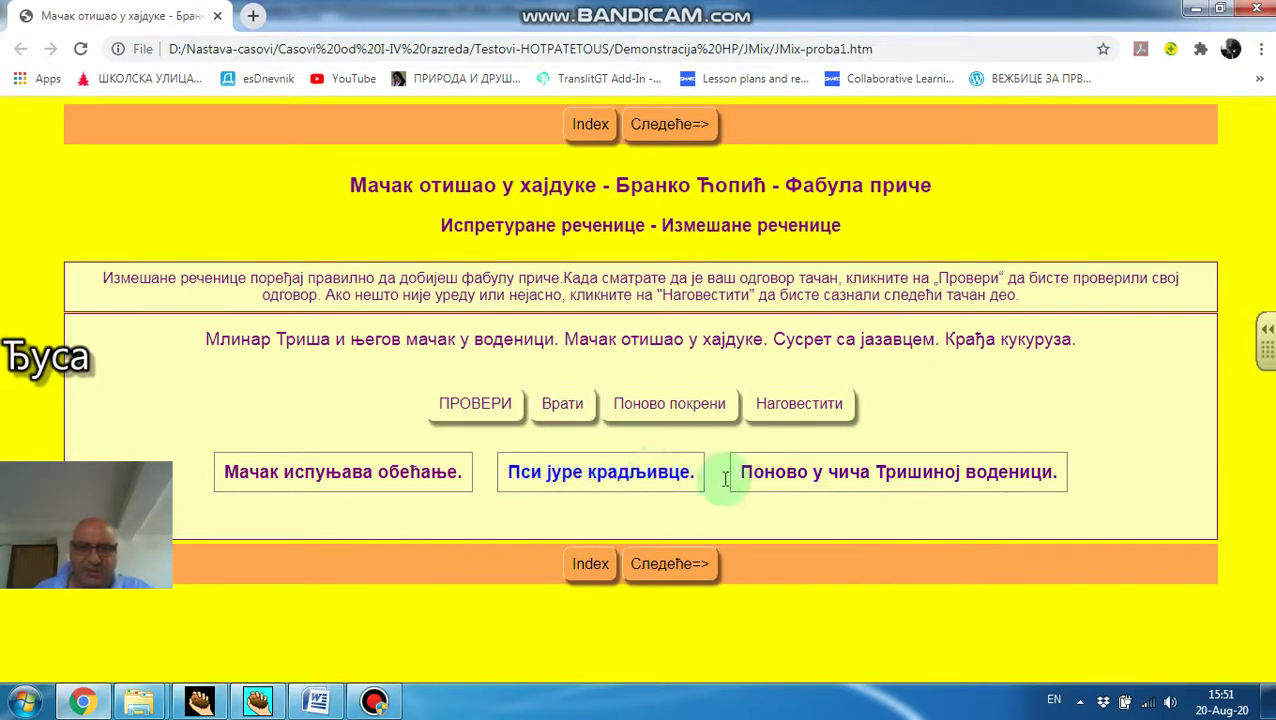
{"action": "left_click", "coordinate": [600, 478]}
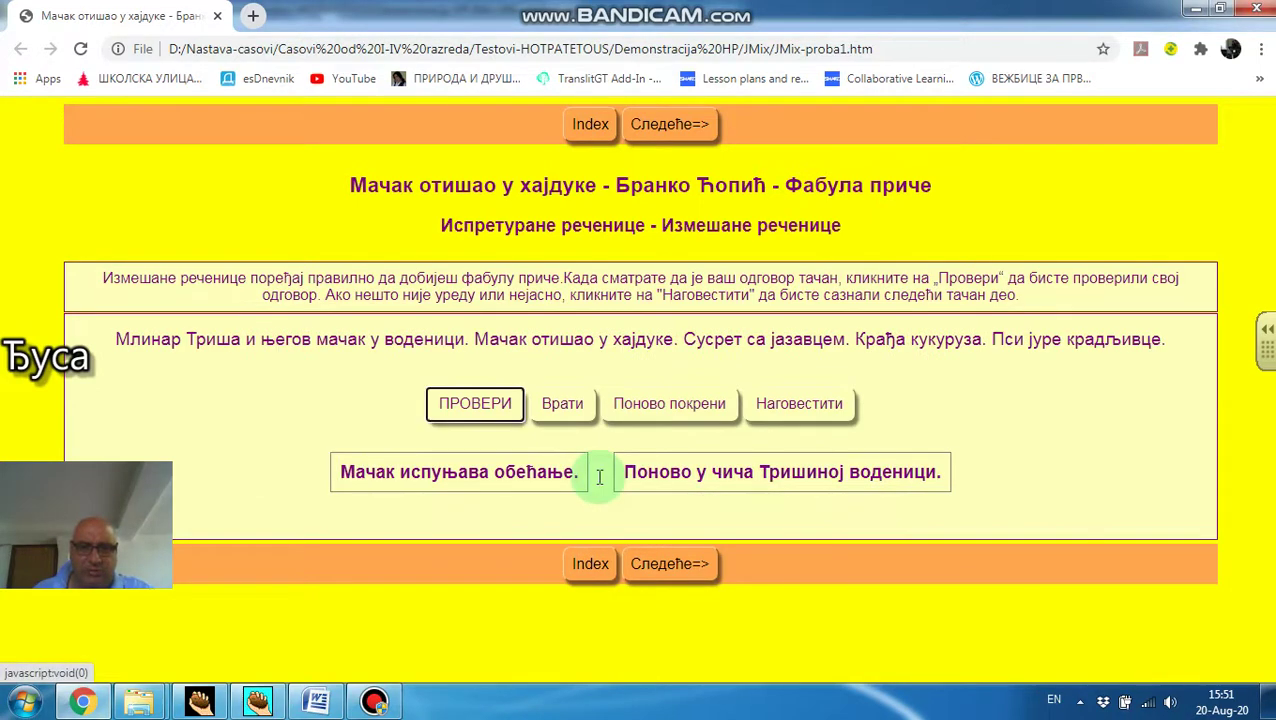
{"action": "left_click", "coordinate": [683, 487]}
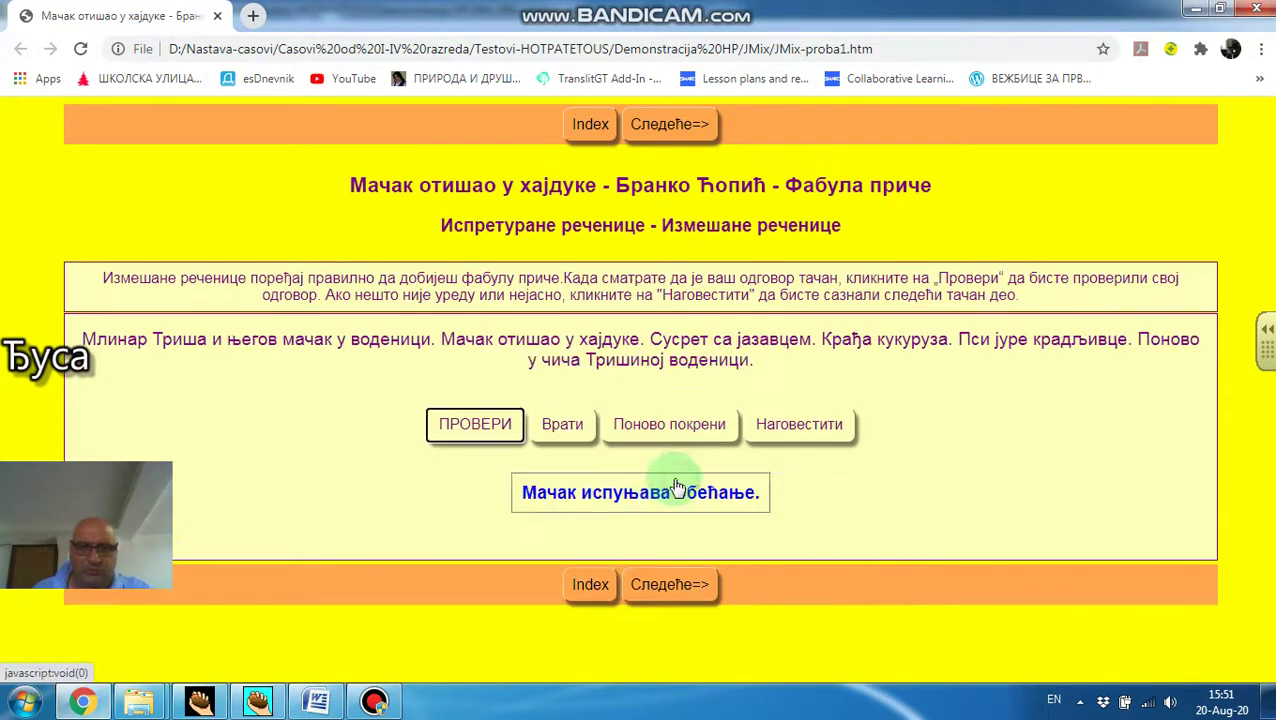
{"action": "left_click", "coordinate": [598, 506]}
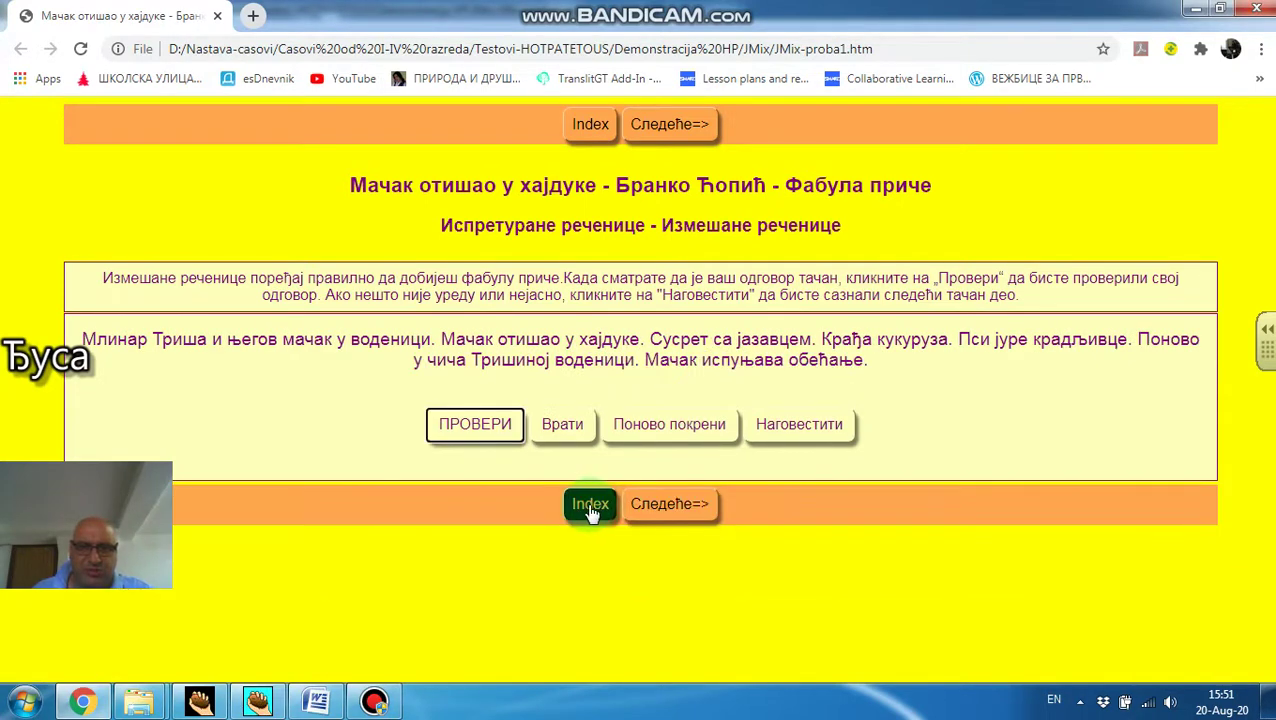
- Check the completed seven-sentence answer, close the result-submission popup window and dismiss the feedback message
{"action": "left_click", "coordinate": [470, 428]}
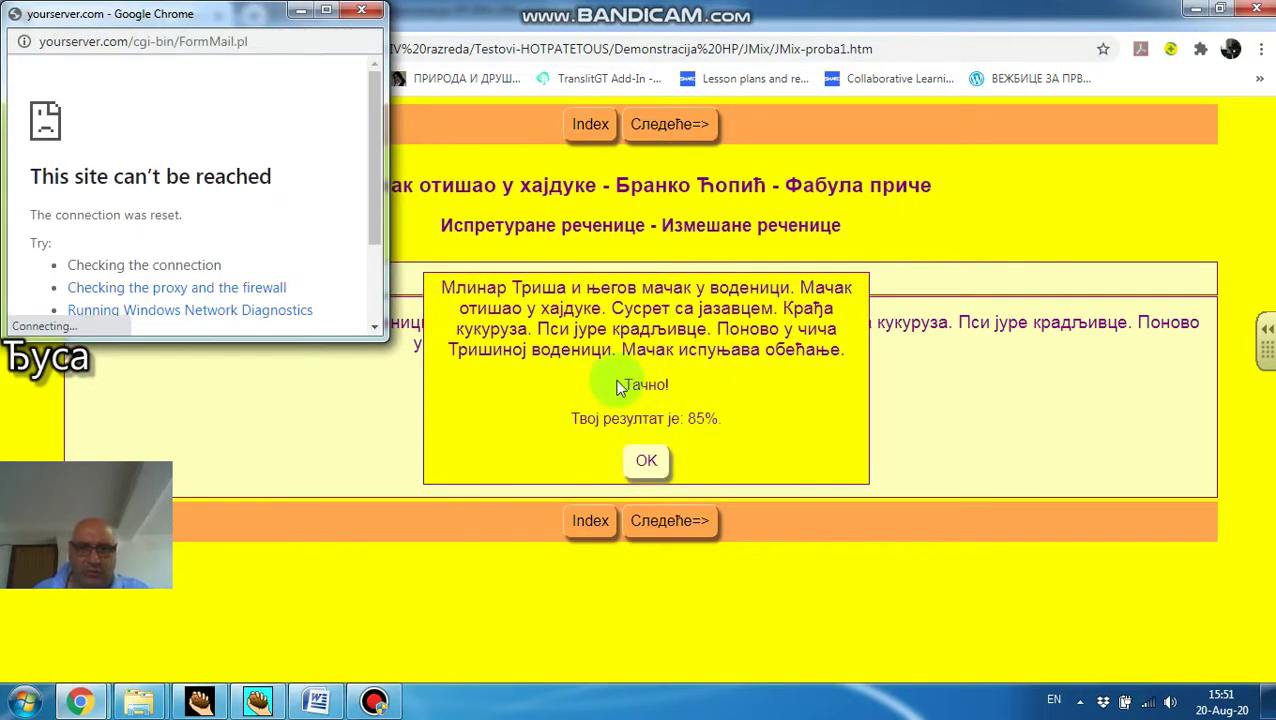
{"action": "left_click", "coordinate": [360, 14]}
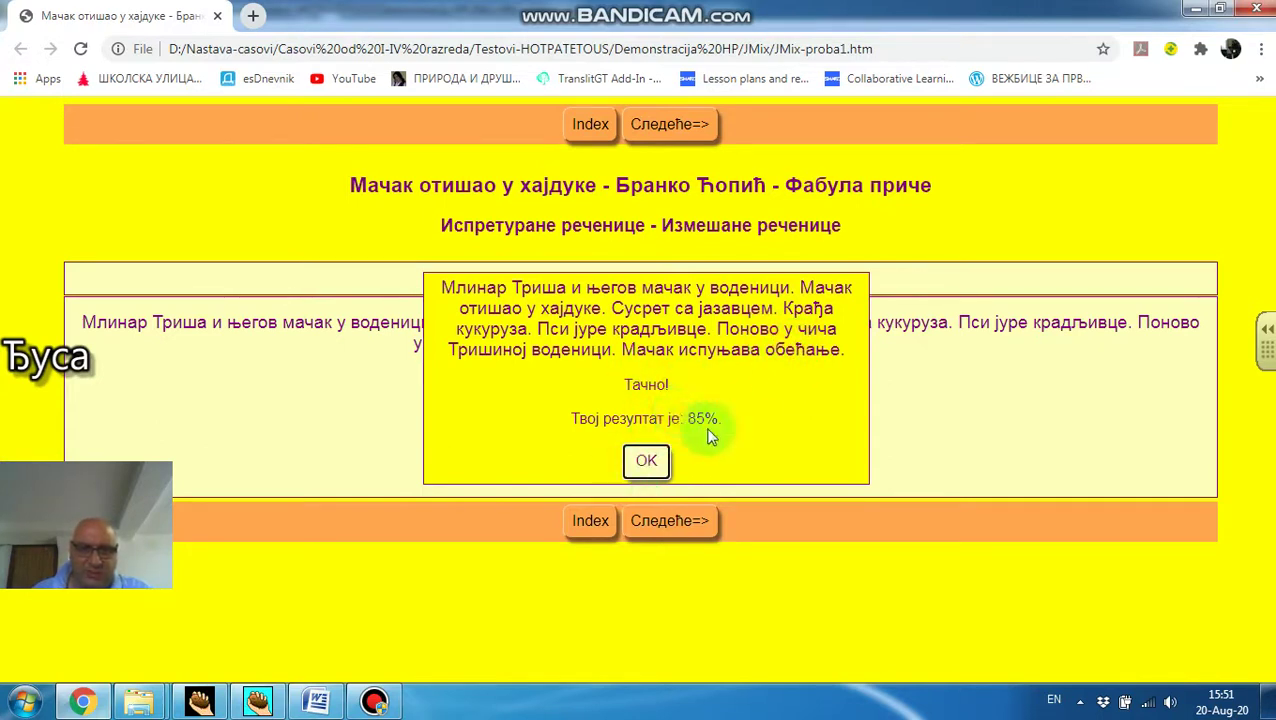
{"action": "left_click", "coordinate": [646, 461]}
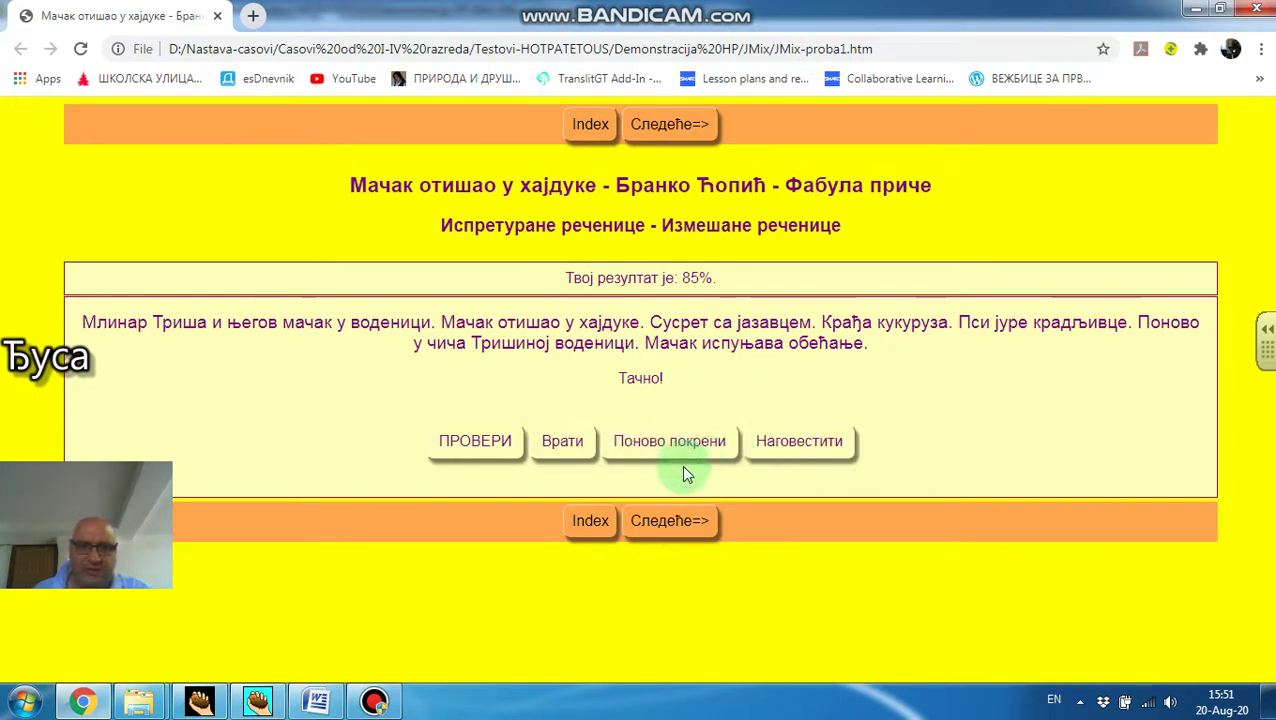
- Take back the answer's last sentence and restart the exercise, entering the student's name in the opening prompt
{"action": "left_click", "coordinate": [562, 443]}
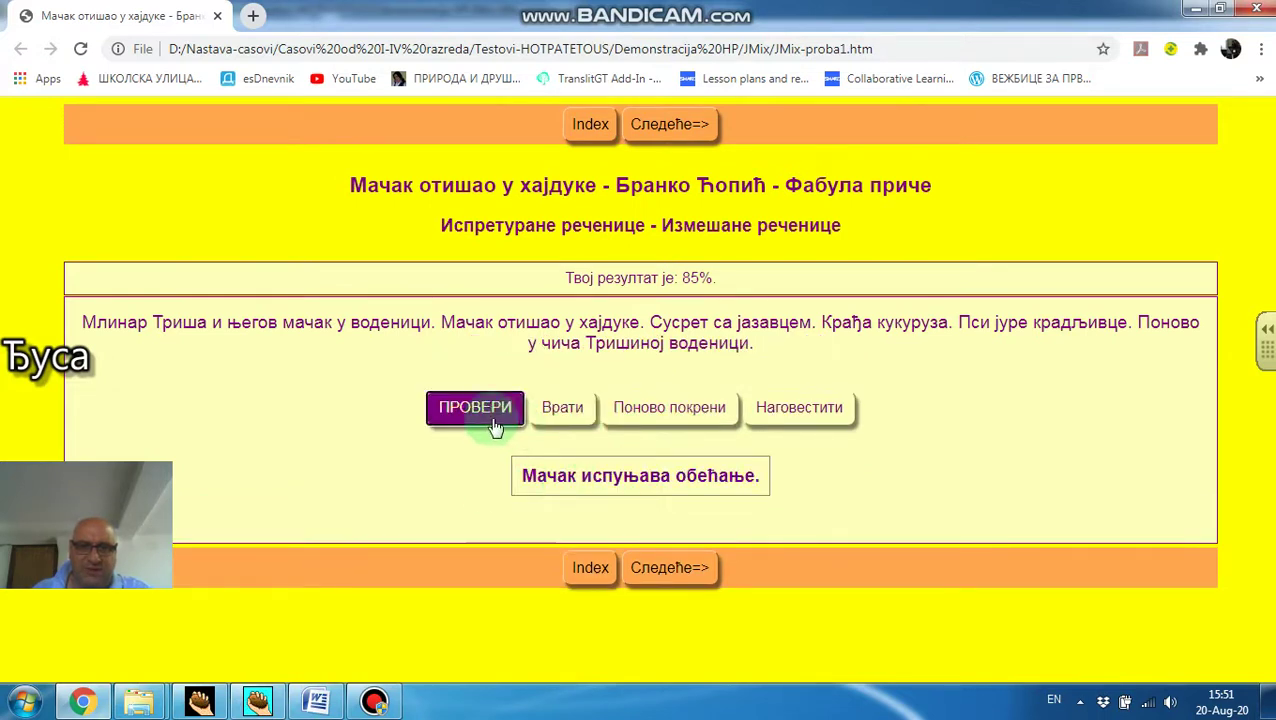
{"action": "left_click", "coordinate": [674, 414]}
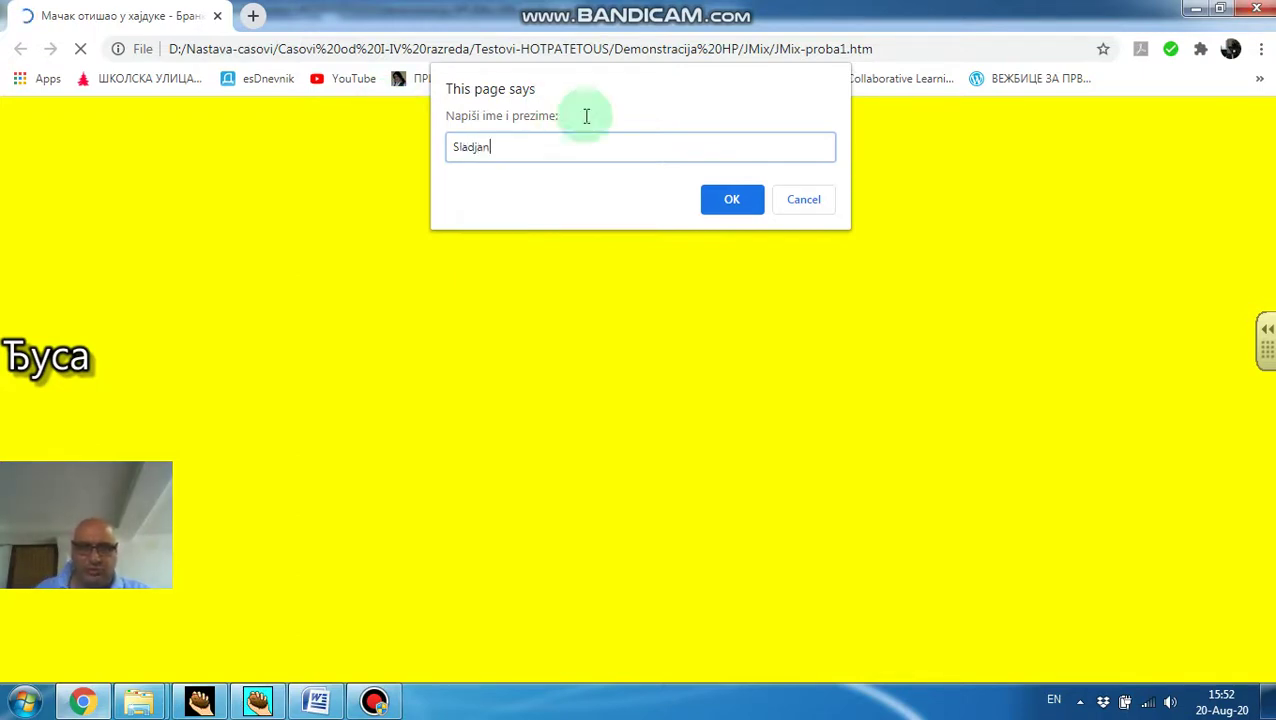
{"action": "left_click", "coordinate": [732, 199]}
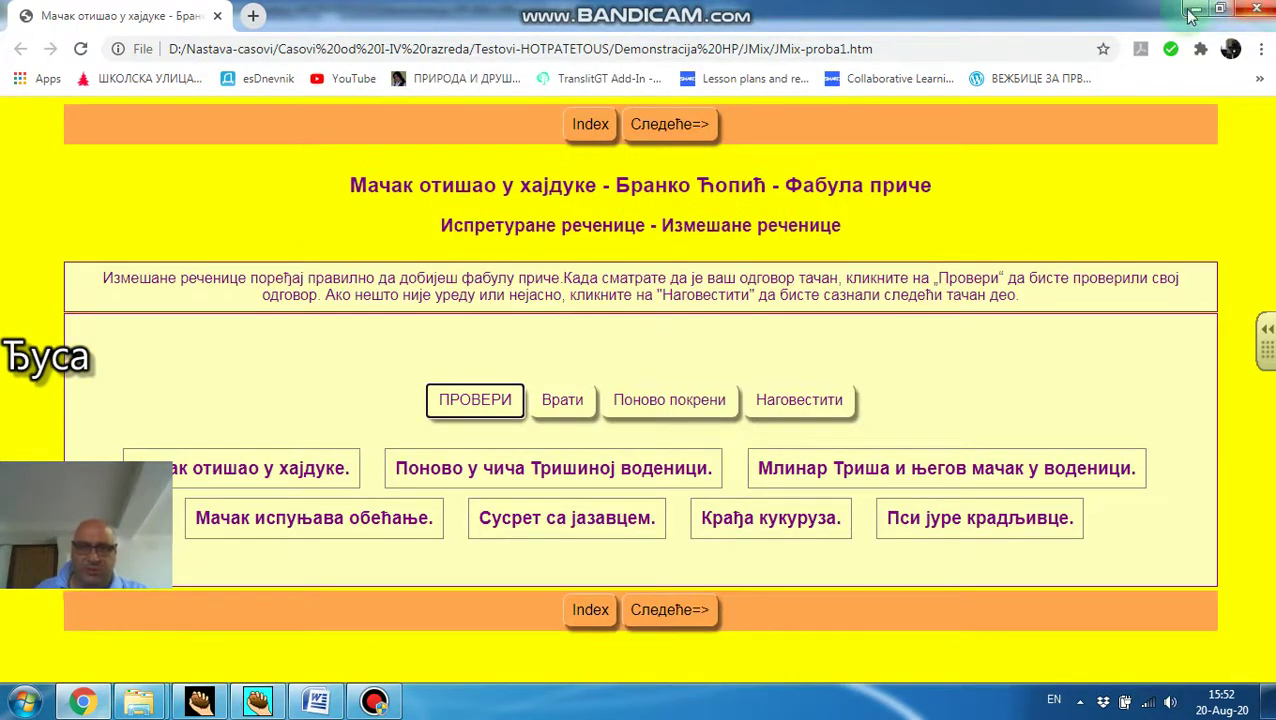
- Return to JMix, export the exercise as a drag-and-drop web page named JMix-proba2, replacing the existing file, and view it in the browser
{"action": "mouse_move", "coordinate": [738, 10]}
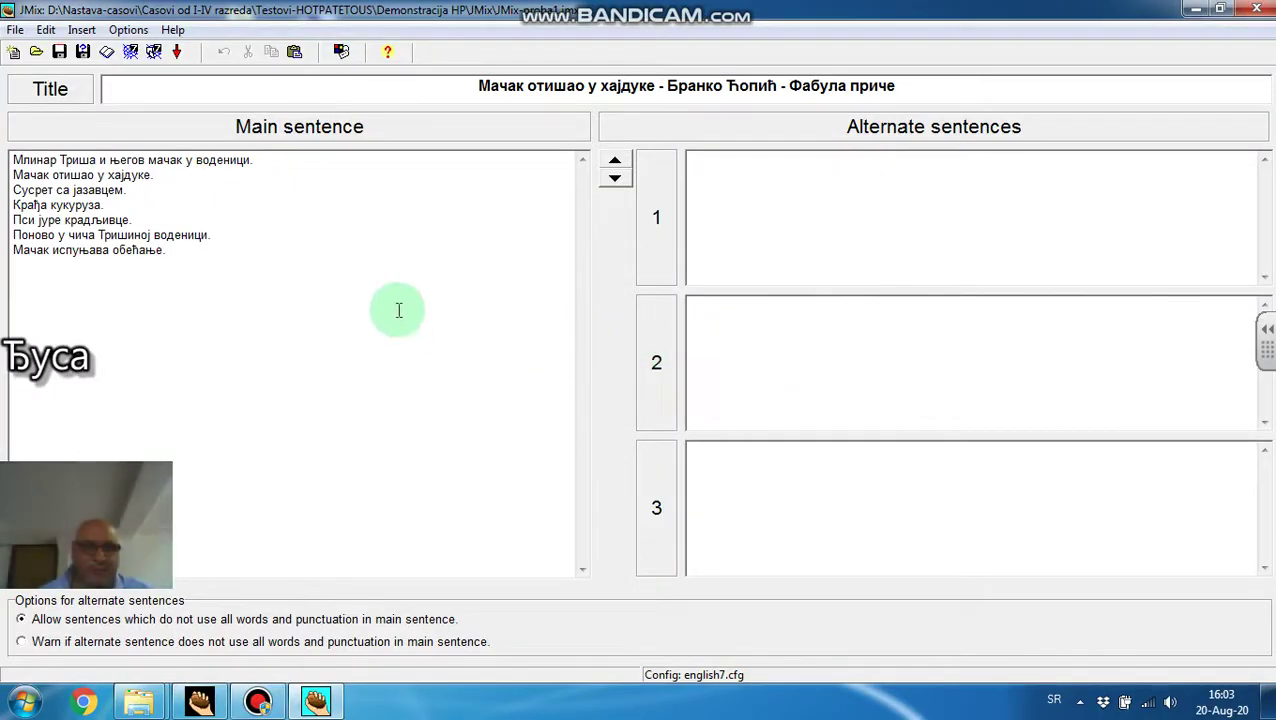
{"action": "left_click", "coordinate": [154, 53]}
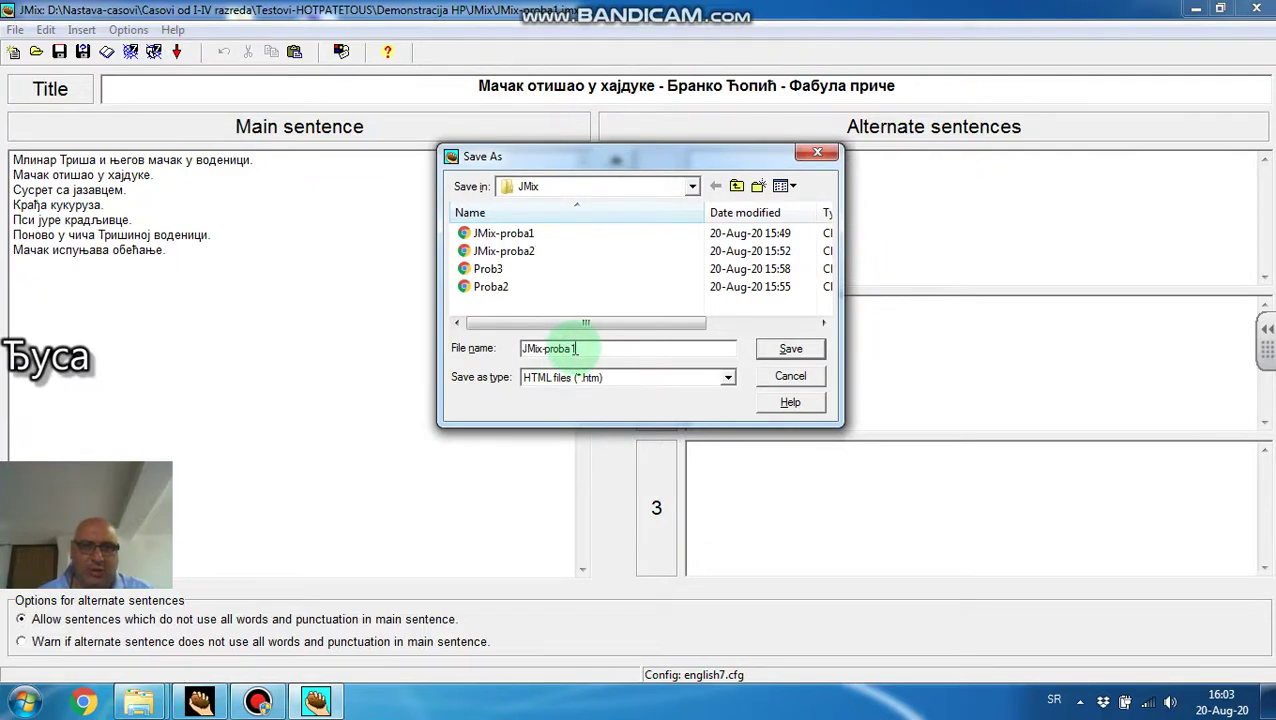
{"action": "key", "text": "BackSpace"}
{"action": "type", "text": "2"}
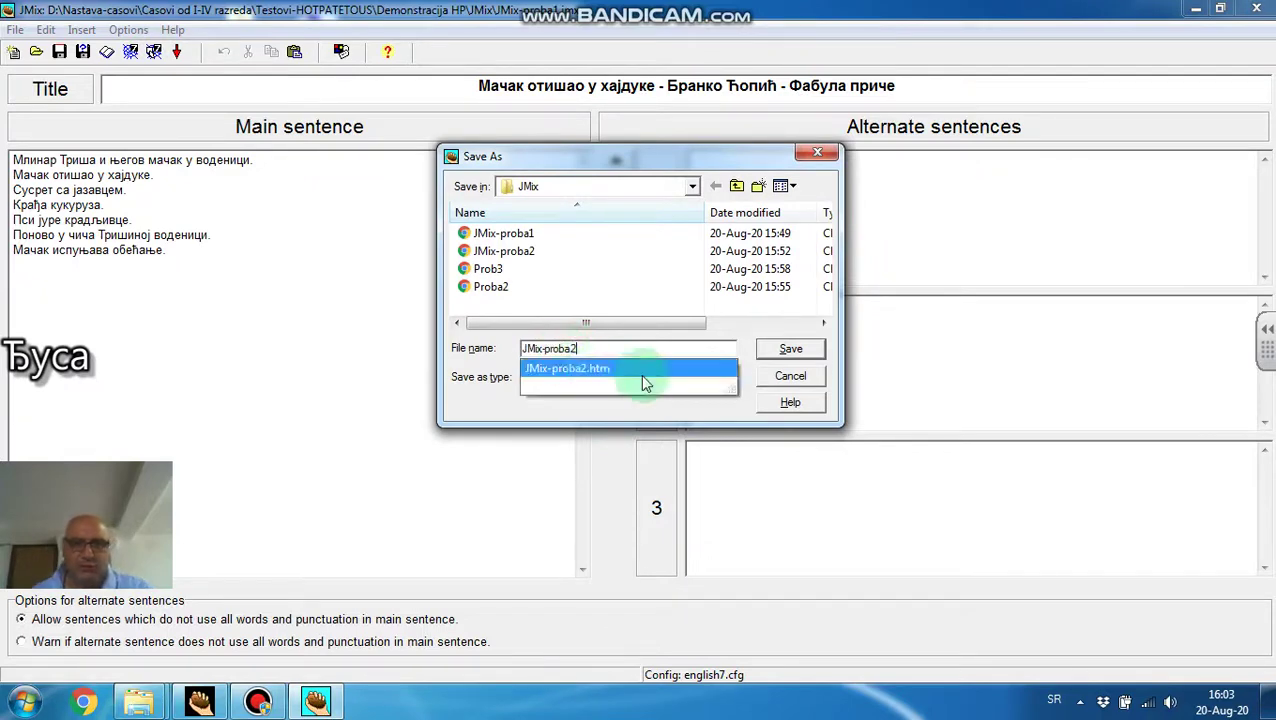
{"action": "left_click", "coordinate": [791, 351]}
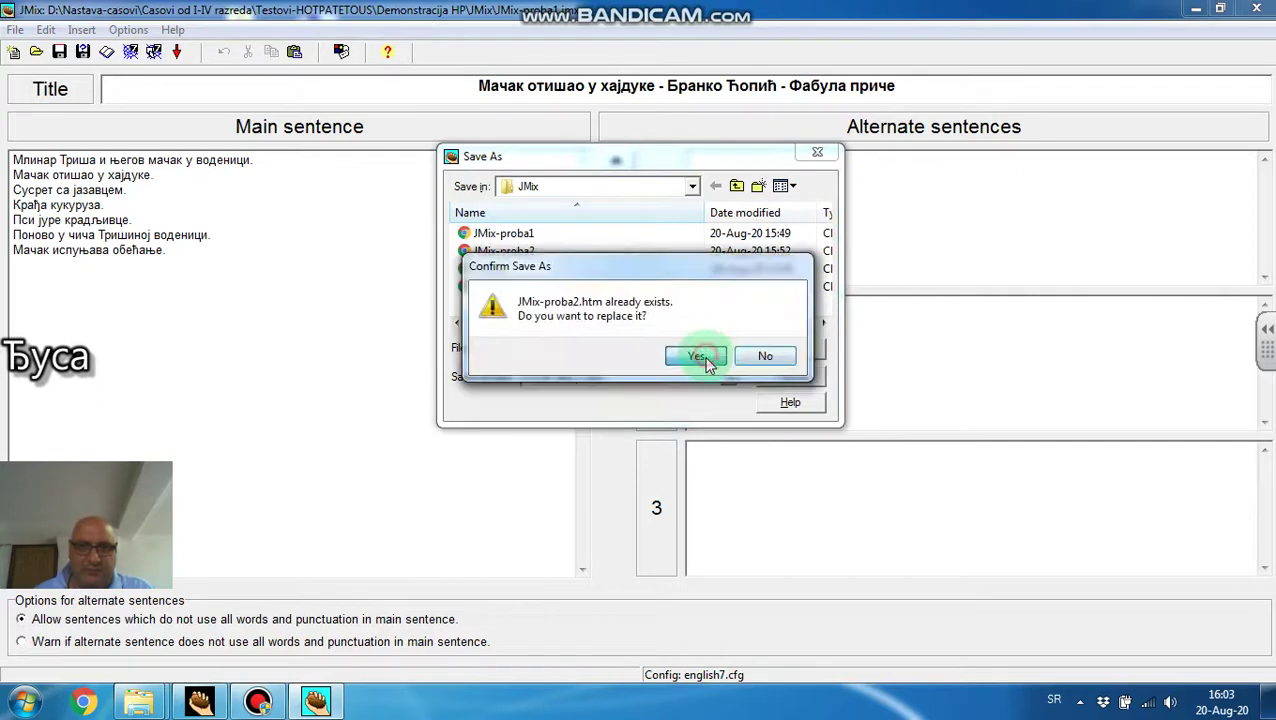
{"action": "left_click", "coordinate": [700, 356]}
{"action": "left_click", "coordinate": [720, 405]}
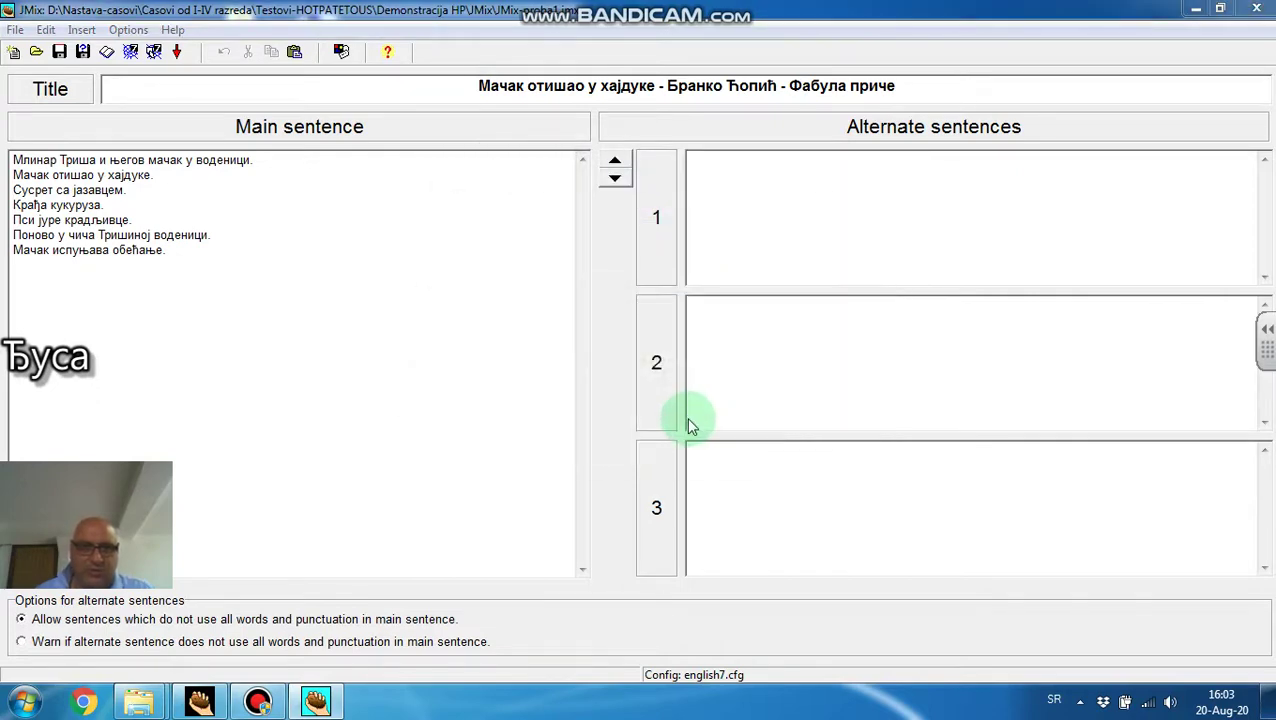
{"action": "left_click", "coordinate": [662, 345]}
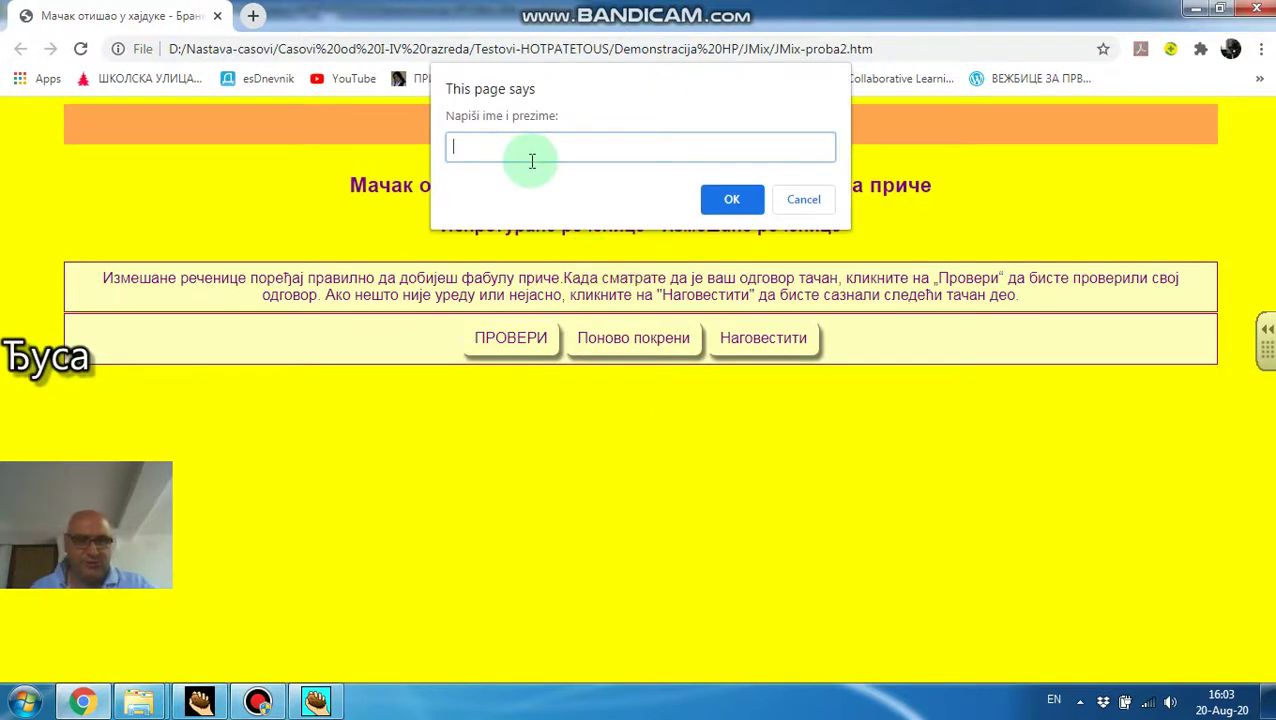
- Enter the student's name and arrange the first four plot sentences in order on the upper two answer lines, two per line
{"action": "type", "text": "Djusa"}
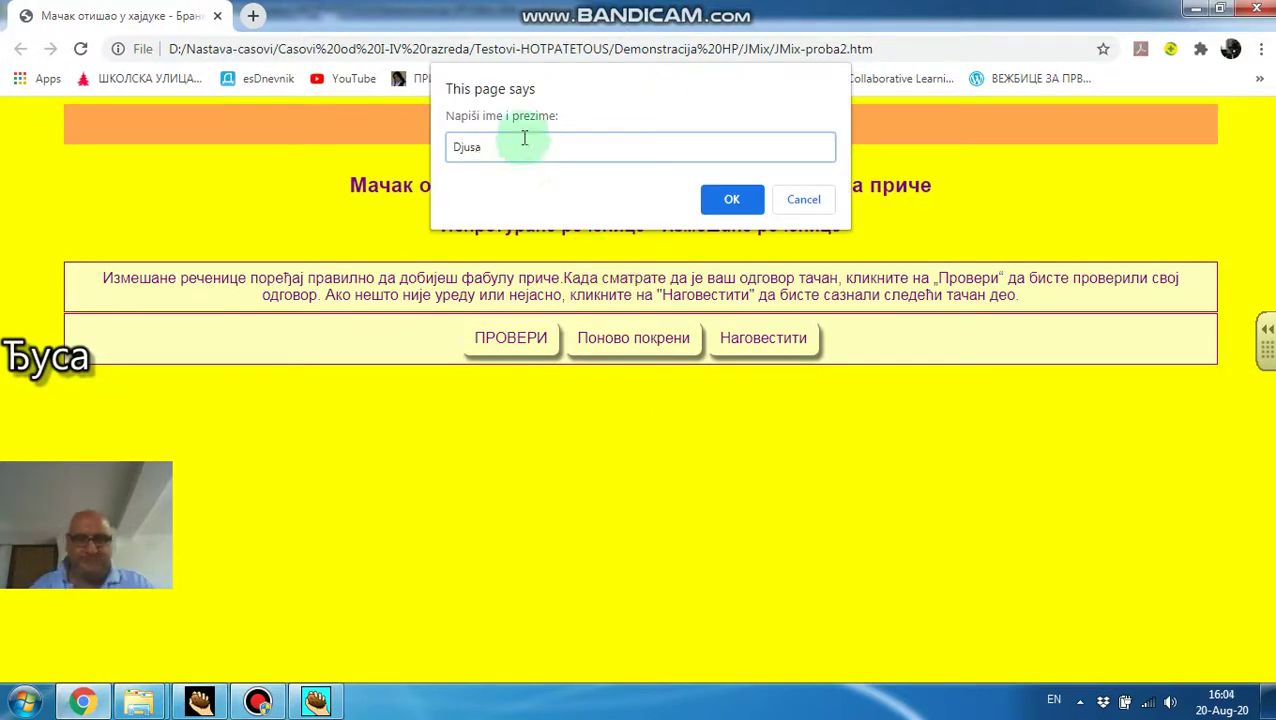
{"action": "left_click", "coordinate": [731, 199]}
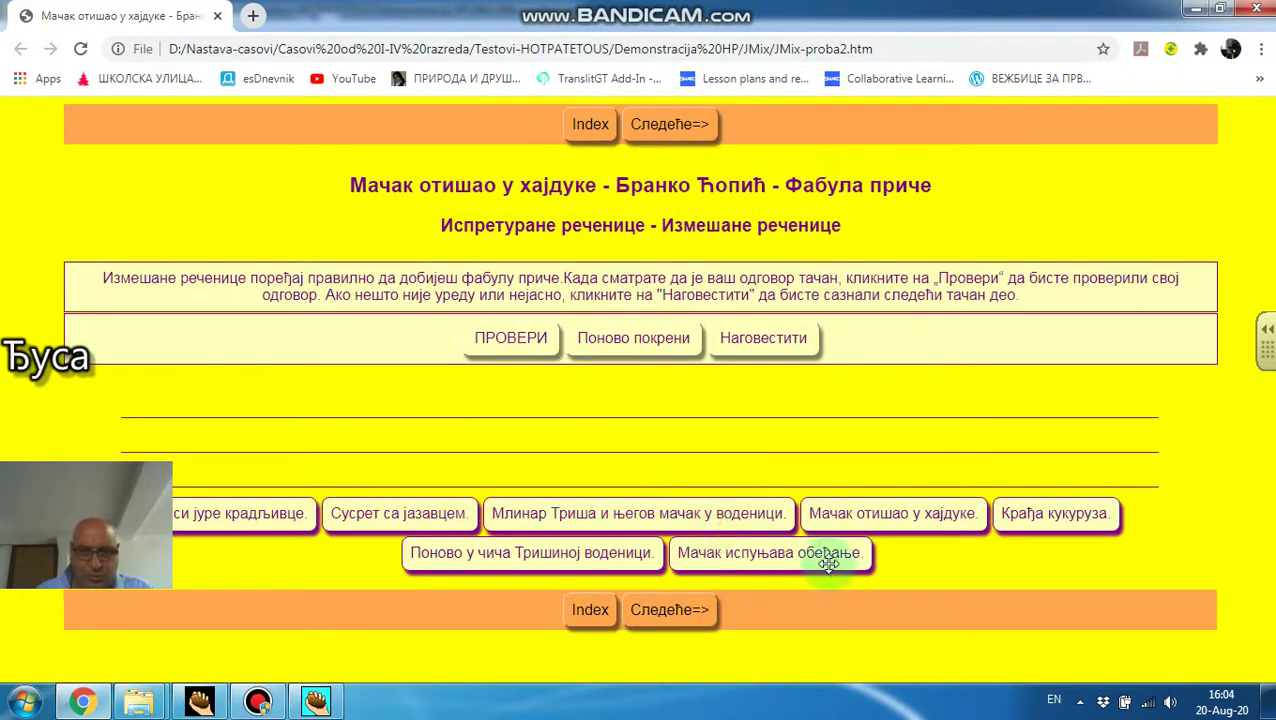
{"action": "left_click_drag", "start_coordinate": [720, 510], "coordinate": [555, 398]}
{"action": "left_click_drag", "start_coordinate": [845, 510], "coordinate": [750, 398]}
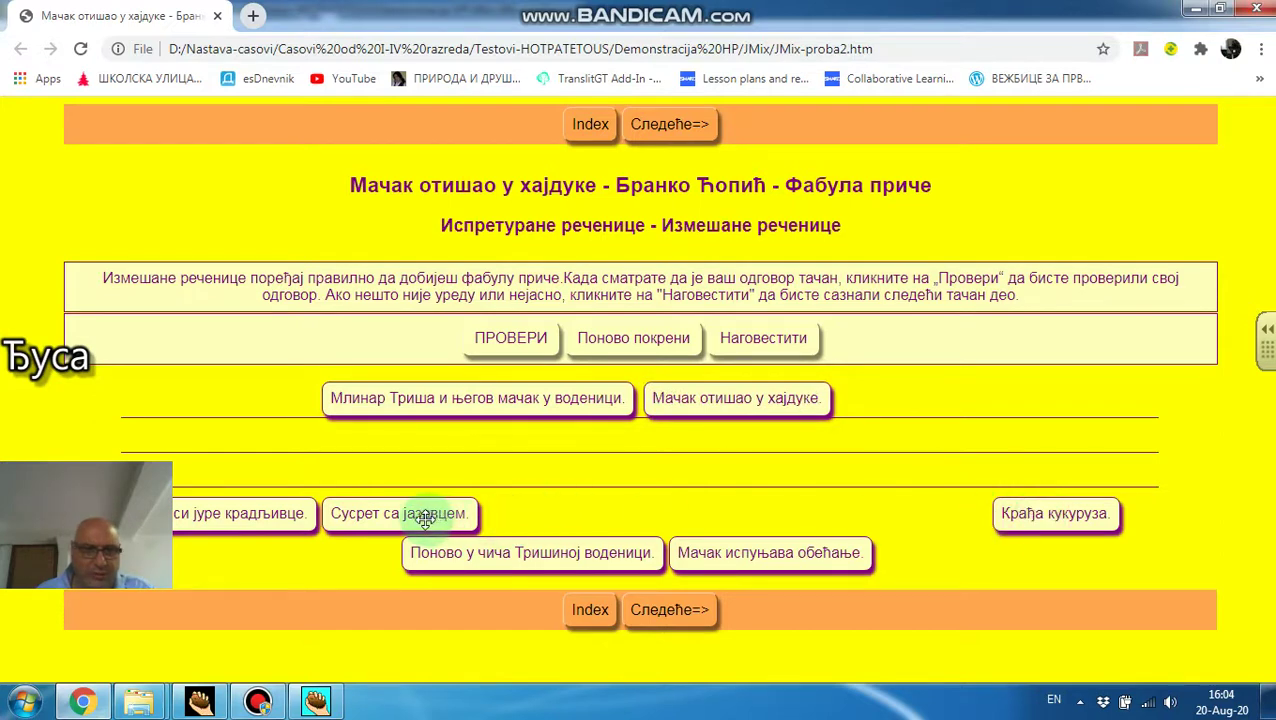
{"action": "left_click_drag", "start_coordinate": [425, 518], "coordinate": [427, 447]}
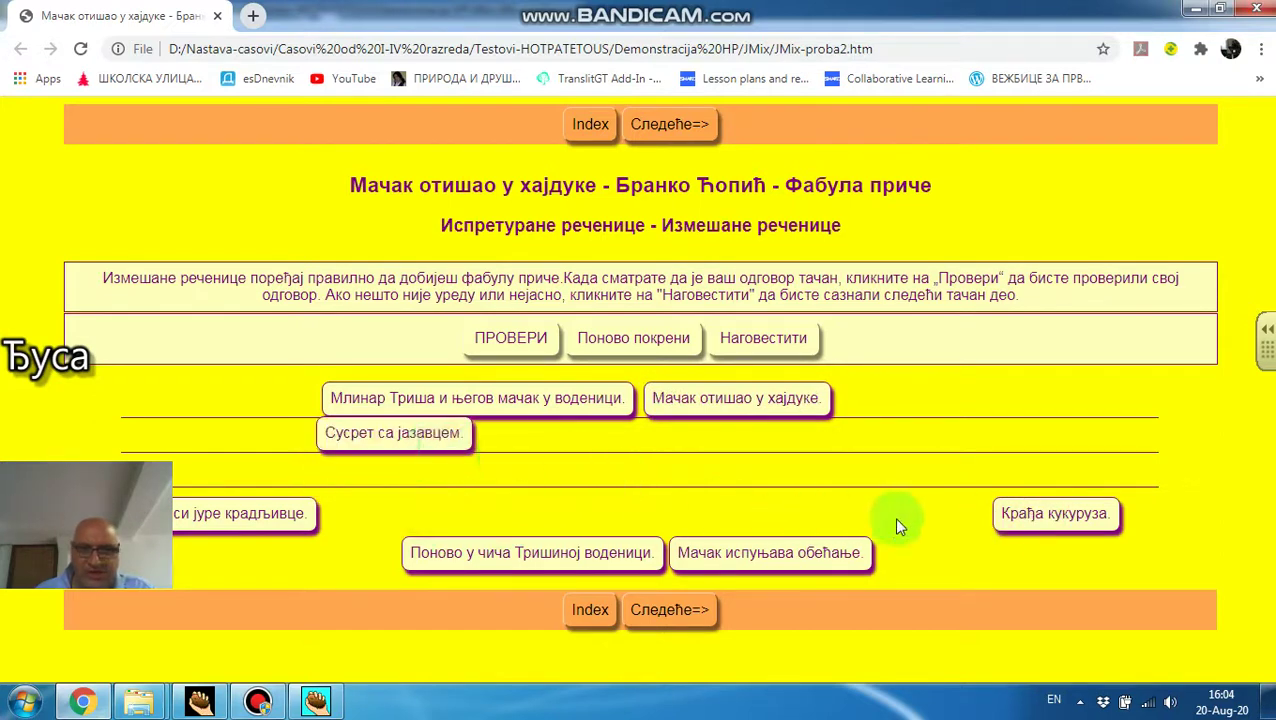
{"action": "left_click_drag", "start_coordinate": [1036, 514], "coordinate": [545, 437]}
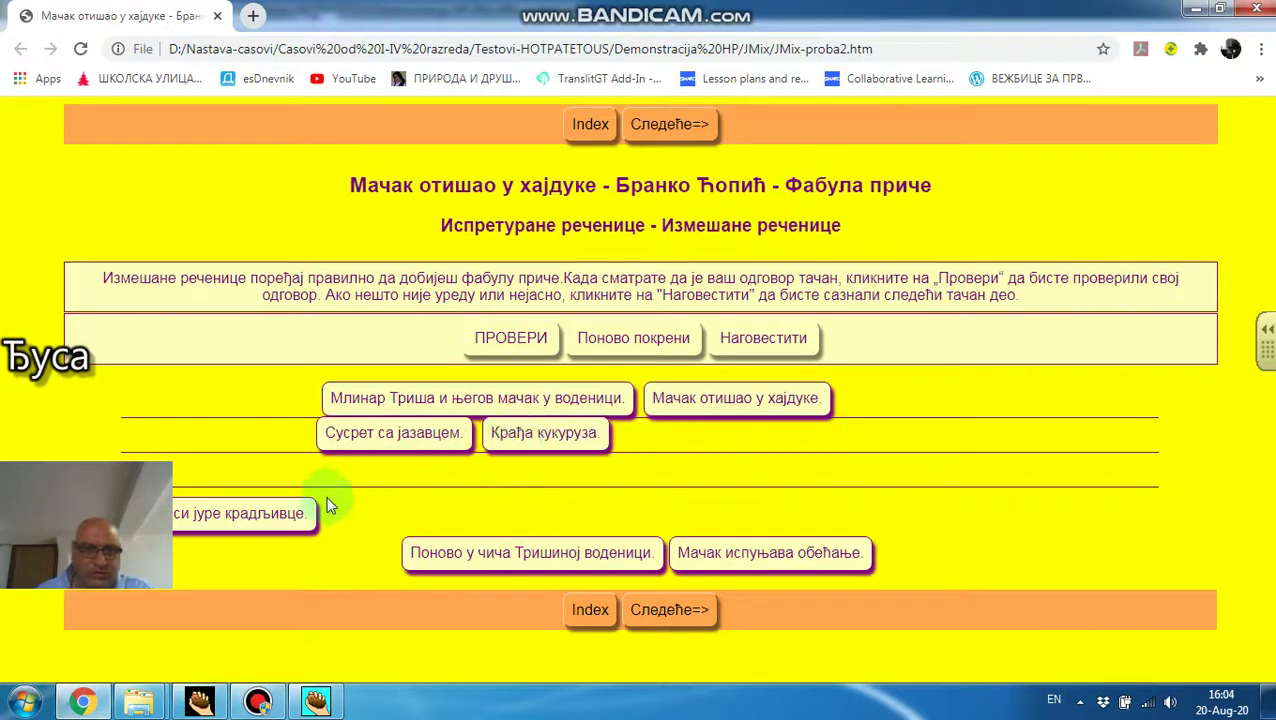
- Place "Пси јуре крадљивце.", "Поново у чича Тришиној воденици." and "Мачак испуњава обећање." in that order, check the answer and dismiss the feedback
{"action": "left_click_drag", "start_coordinate": [312, 512], "coordinate": [725, 437]}
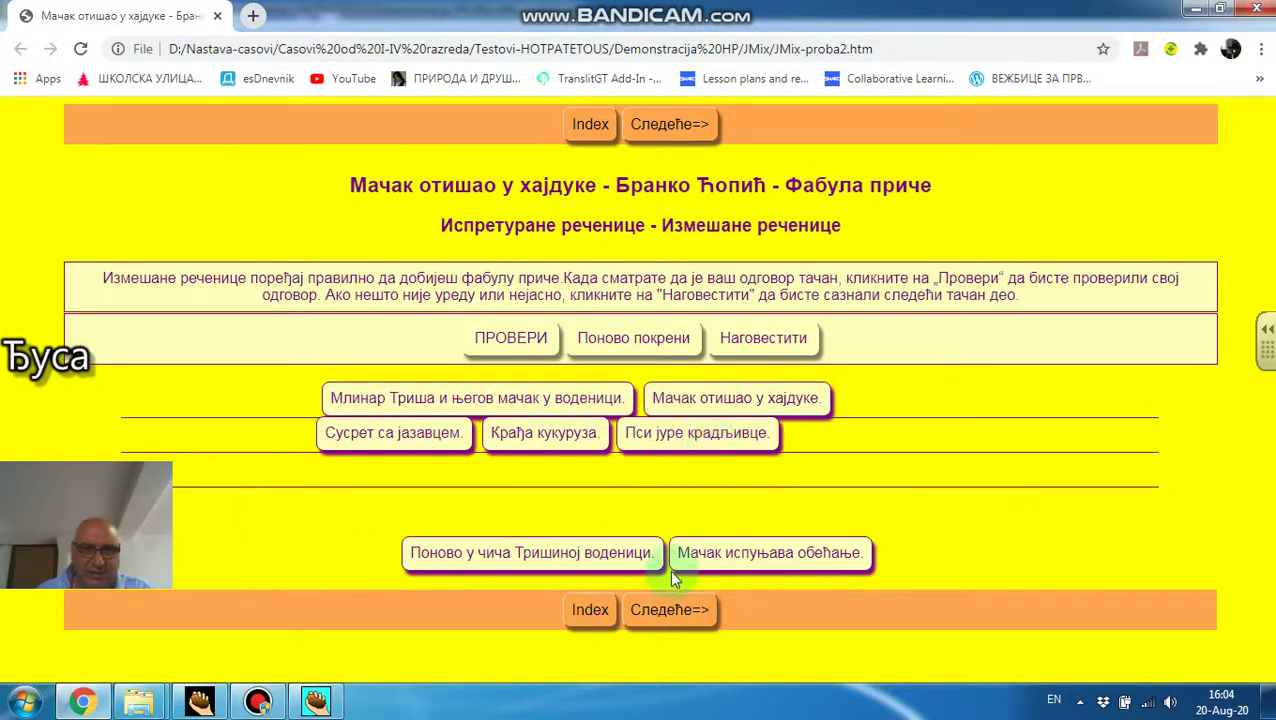
{"action": "left_click_drag", "start_coordinate": [588, 552], "coordinate": [527, 478]}
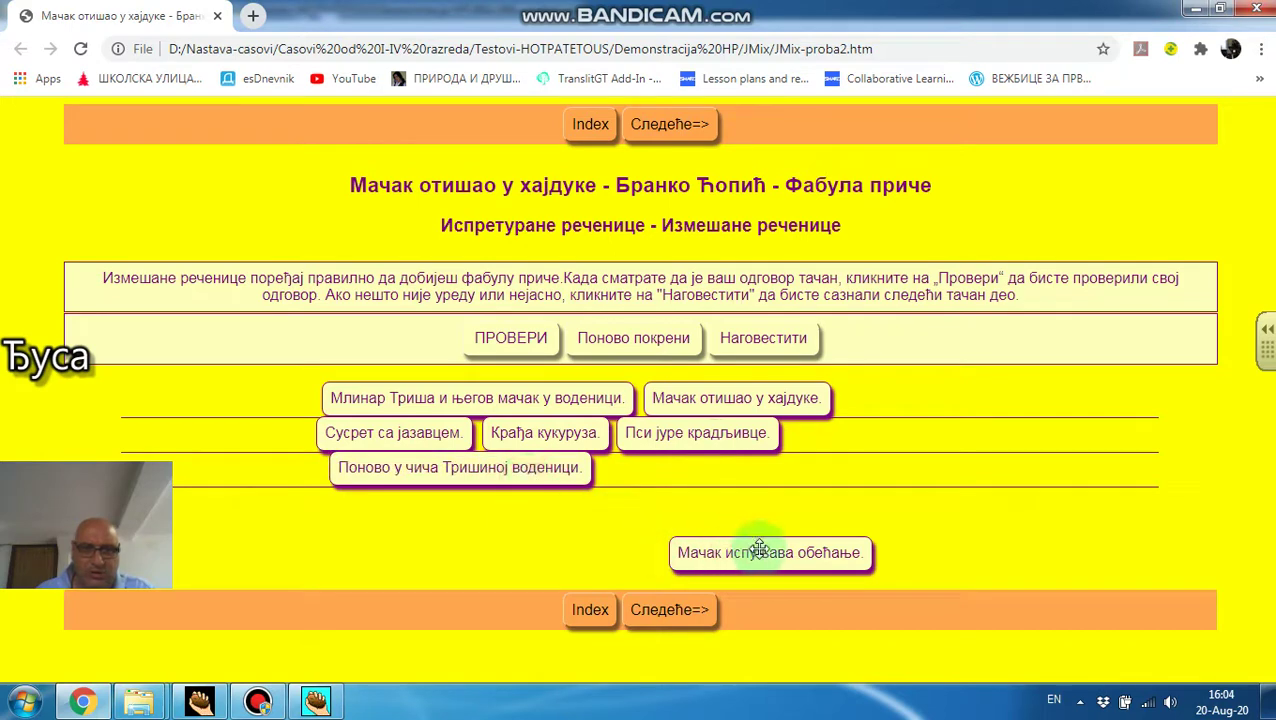
{"action": "left_click_drag", "start_coordinate": [755, 550], "coordinate": [685, 476]}
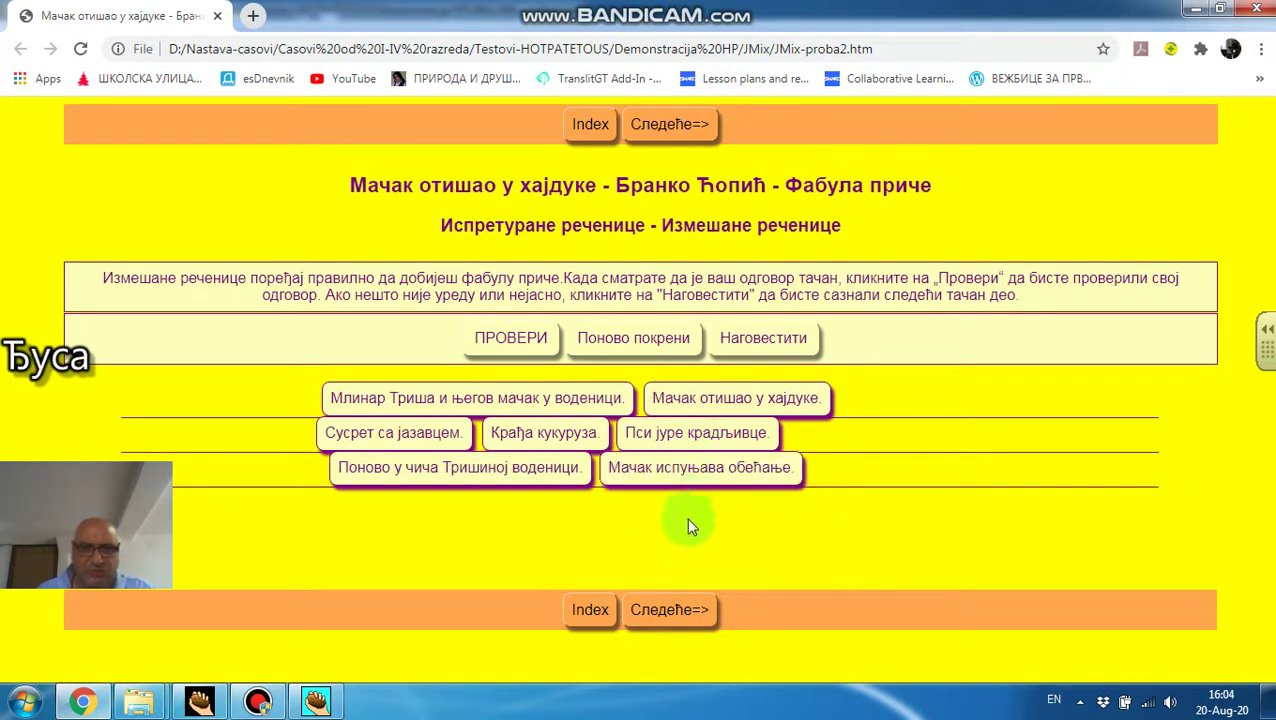
{"action": "left_click", "coordinate": [510, 338]}
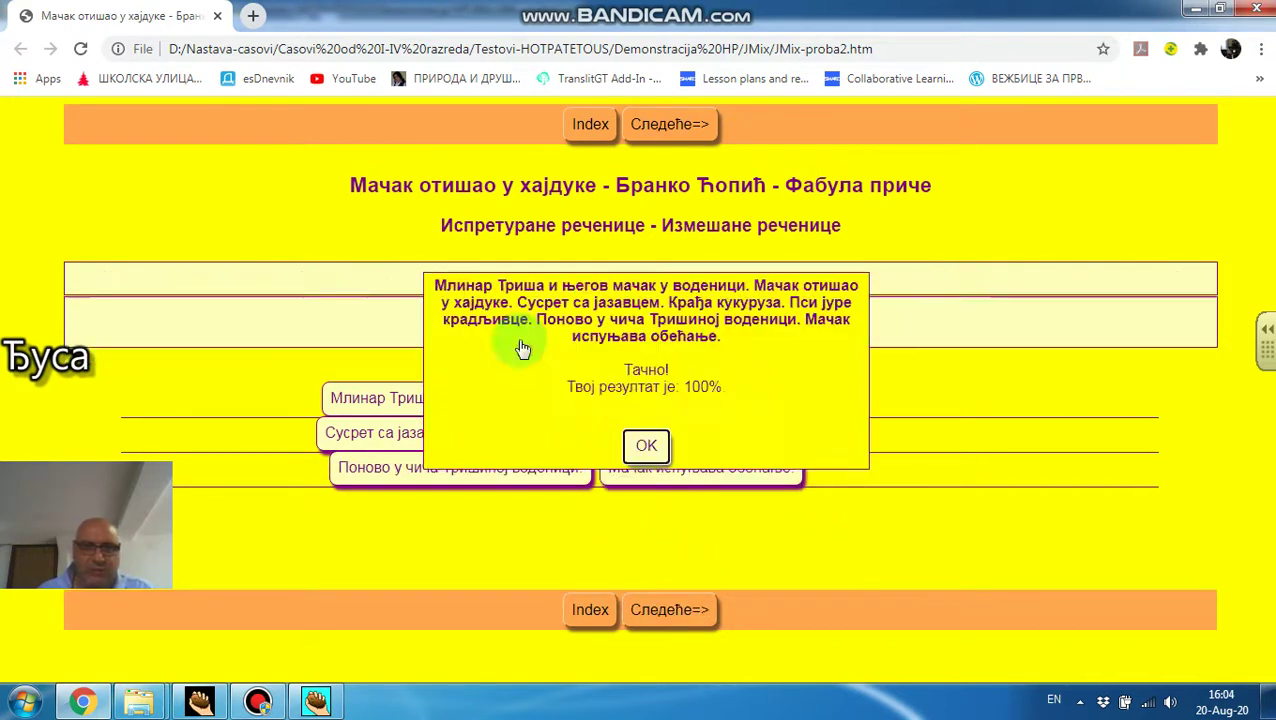
{"action": "left_click", "coordinate": [646, 447]}
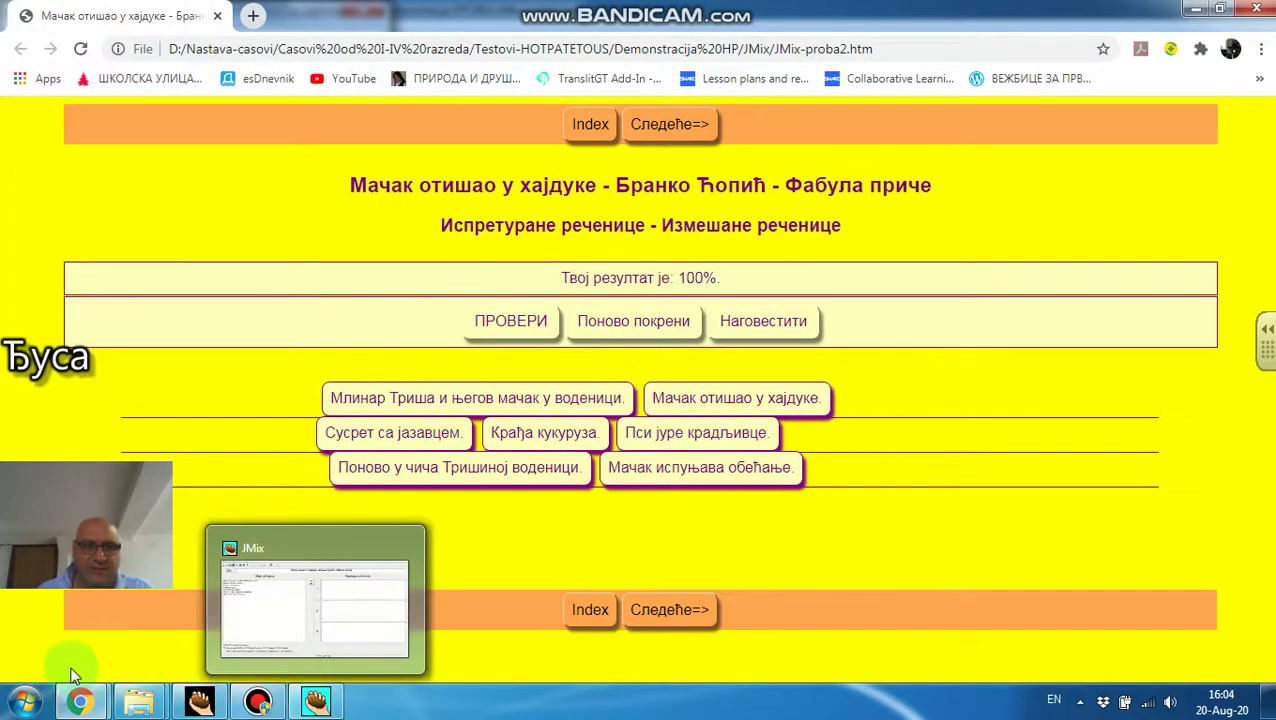
- Bring up and close the result-submission popup window, and close the browser window with the drag-and-drop exercise
{"action": "mouse_move", "coordinate": [80, 700]}
{"action": "left_click", "coordinate": [298, 628]}
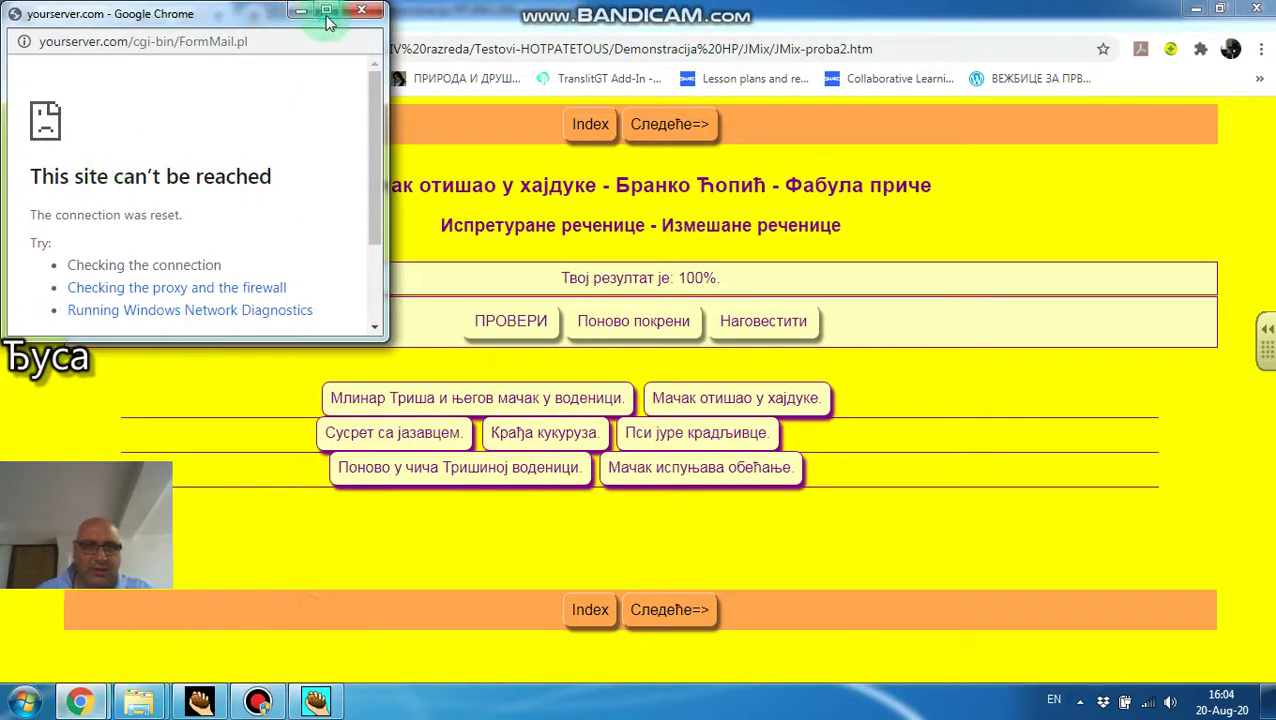
{"action": "left_click", "coordinate": [362, 14]}
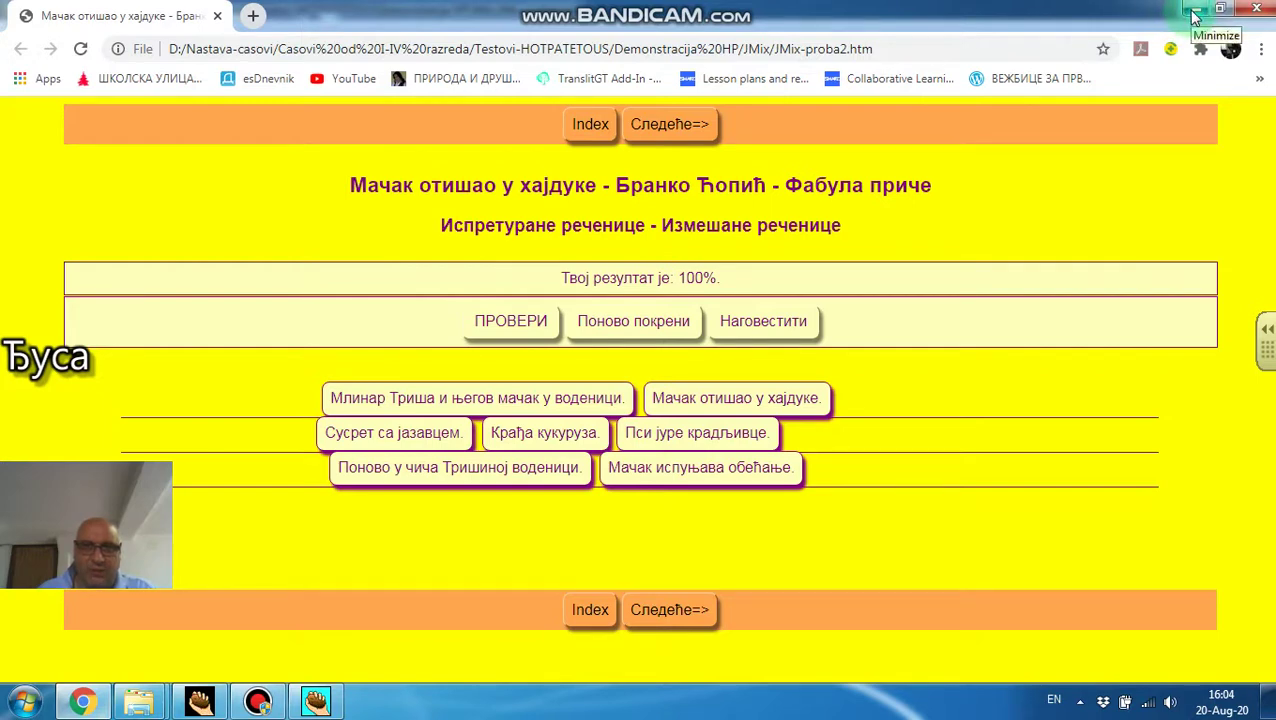
{"action": "left_click", "coordinate": [645, 328]}
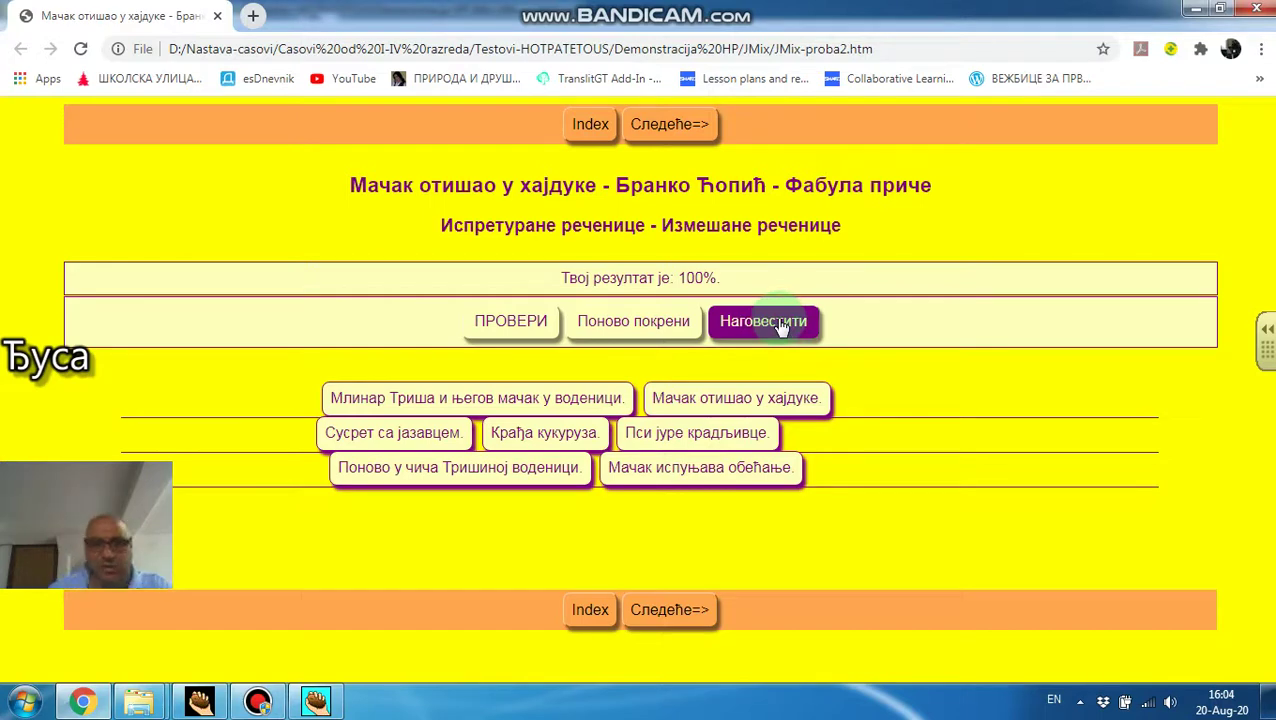
{"action": "left_click", "coordinate": [1263, 14]}
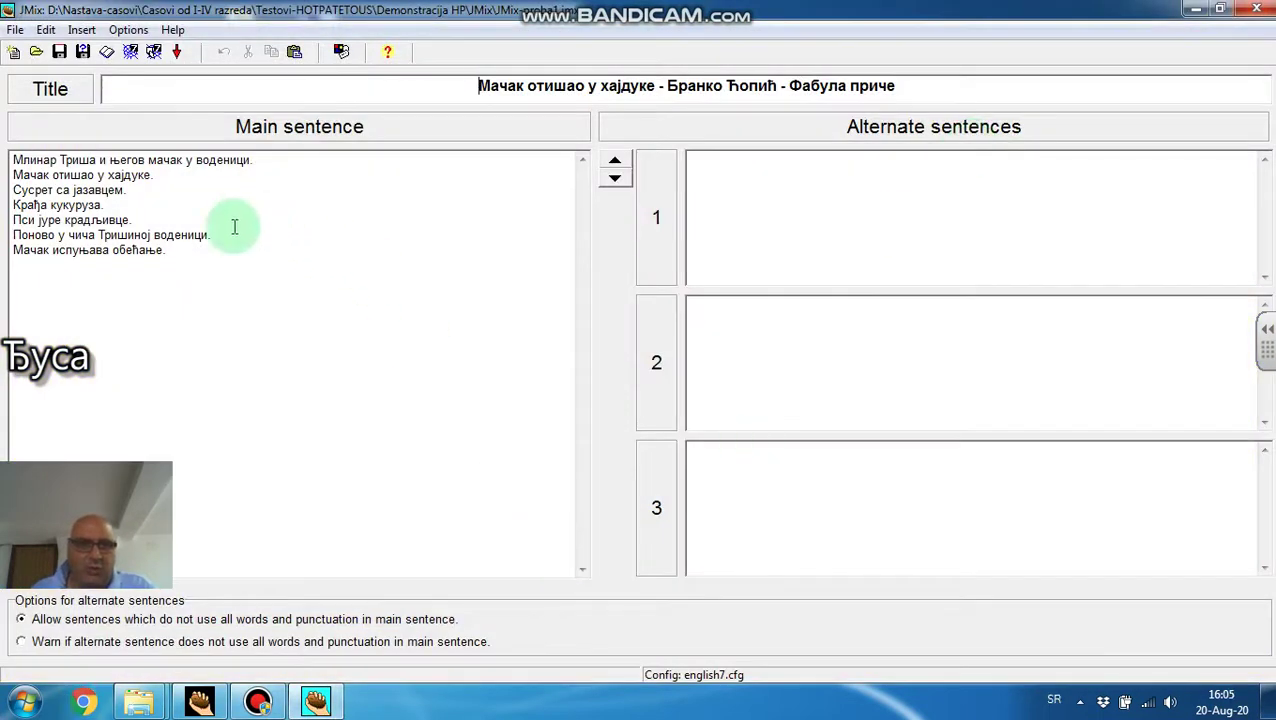
- Open the exercise file Proba2.jmx from the JMix folder and point out the separate words of its main sentence
{"action": "left_click", "coordinate": [35, 51]}
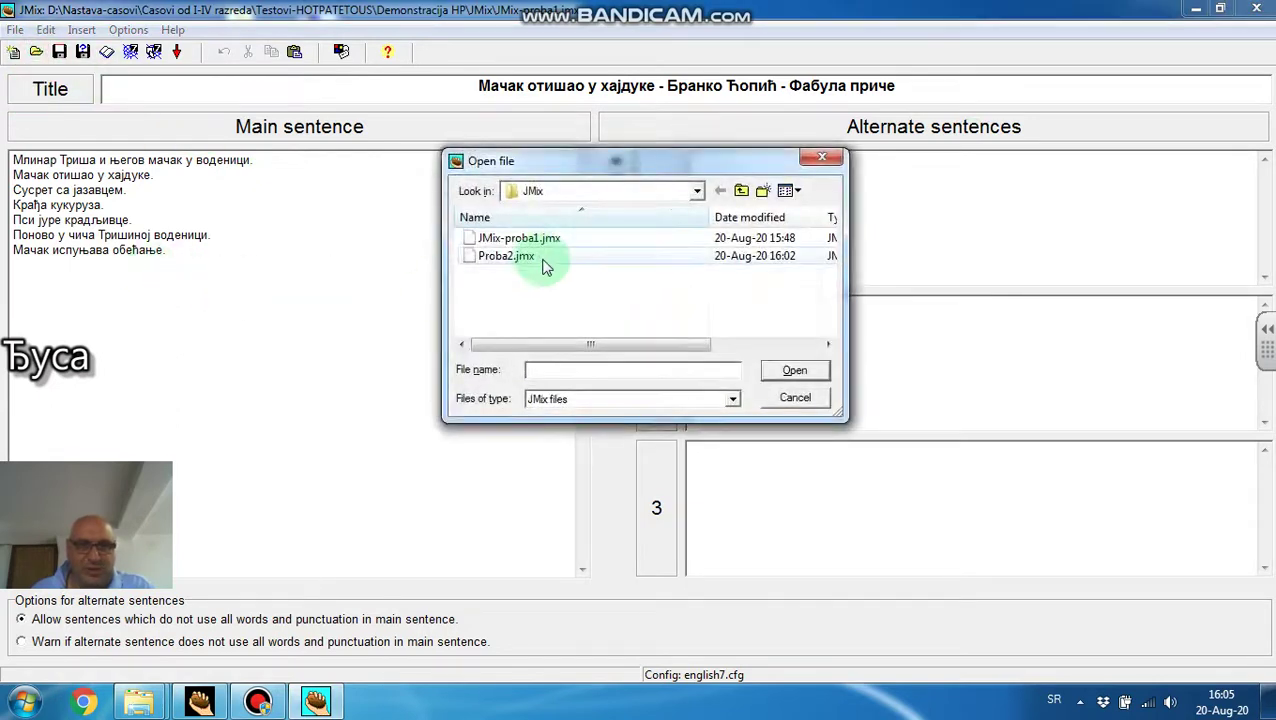
{"action": "left_click", "coordinate": [510, 260]}
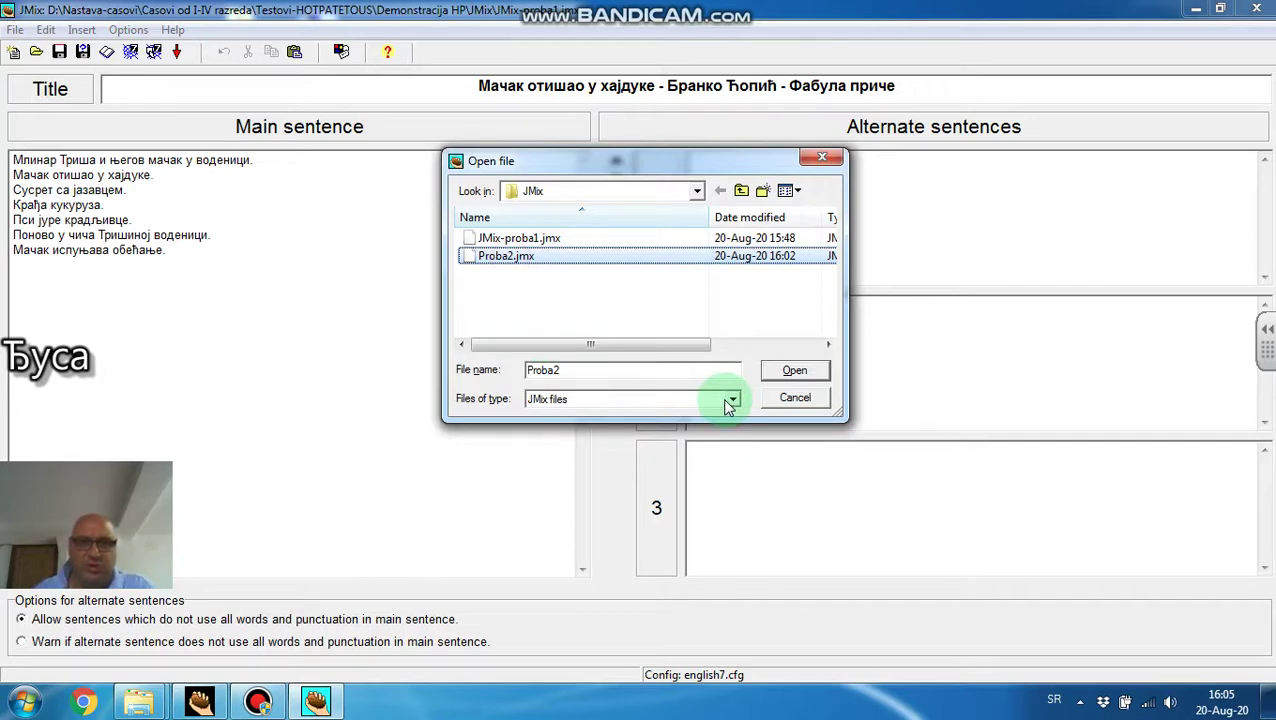
{"action": "left_click", "coordinate": [795, 370]}
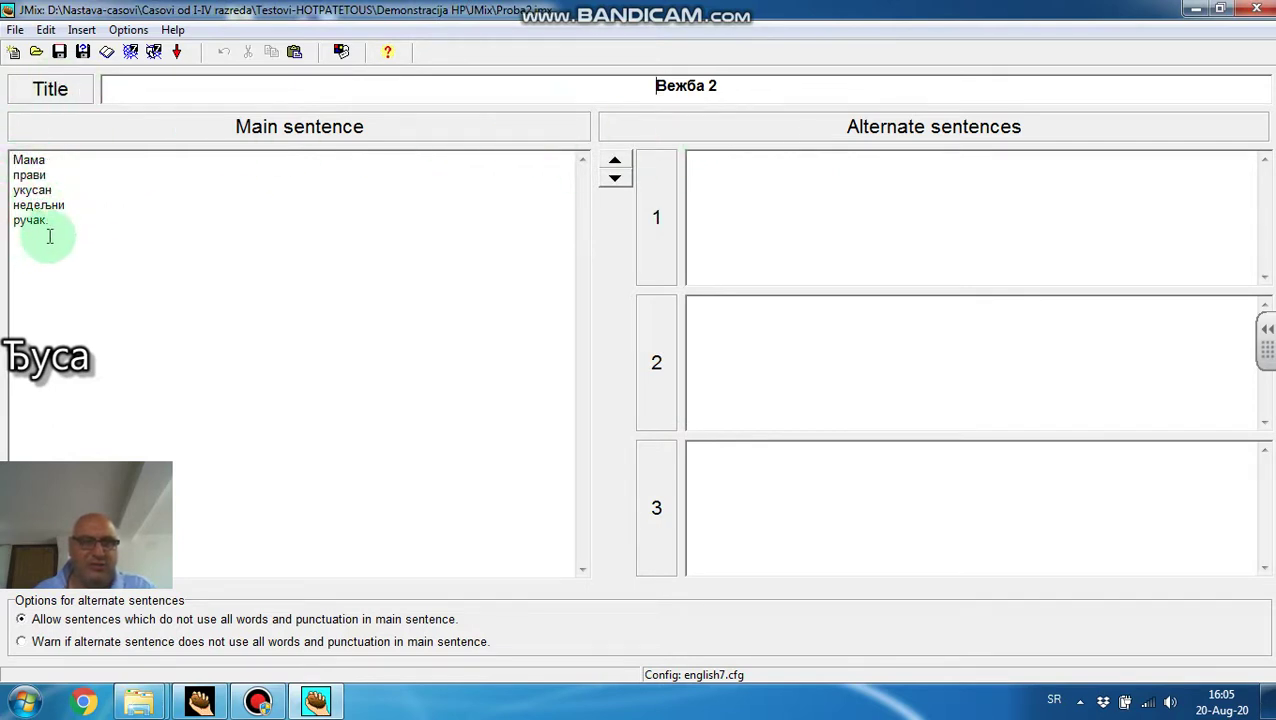
{"action": "left_click_drag", "start_coordinate": [12, 160], "coordinate": [46, 175]}
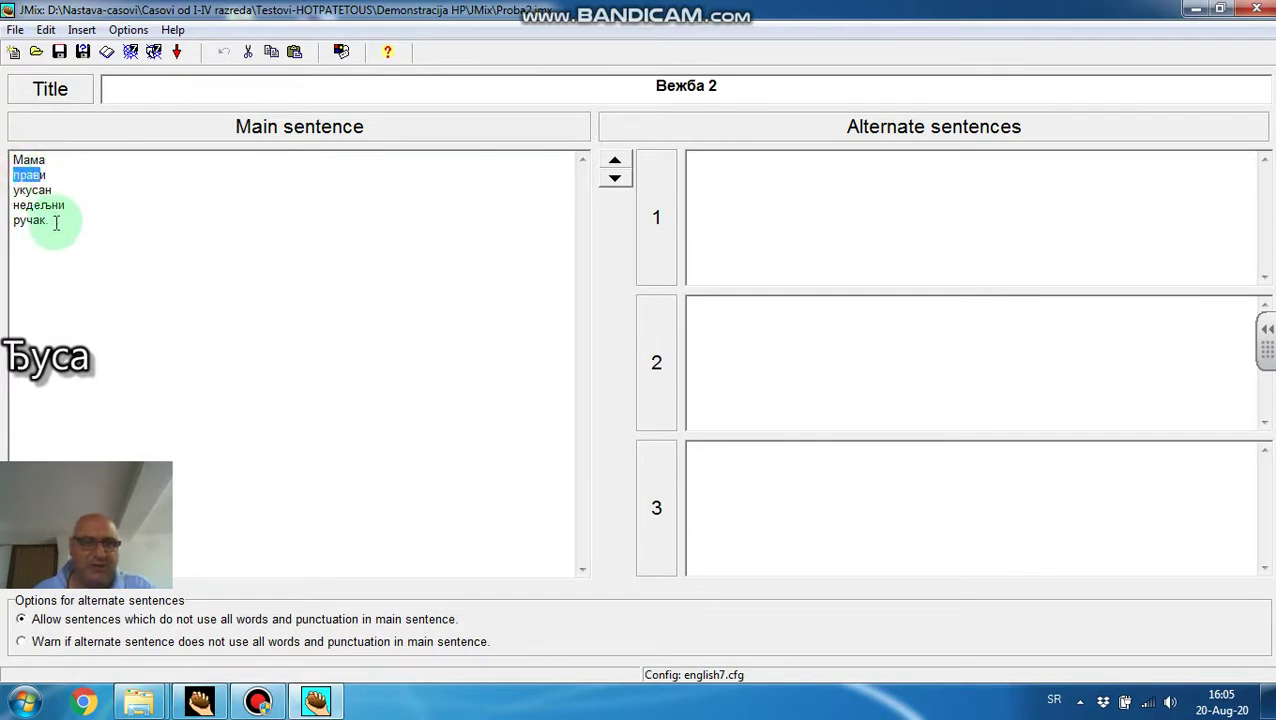
- Try to export the Вежба 2 exercise as a standard web page named Proba2a, always capitalising the first word
{"action": "left_click", "coordinate": [62, 170]}
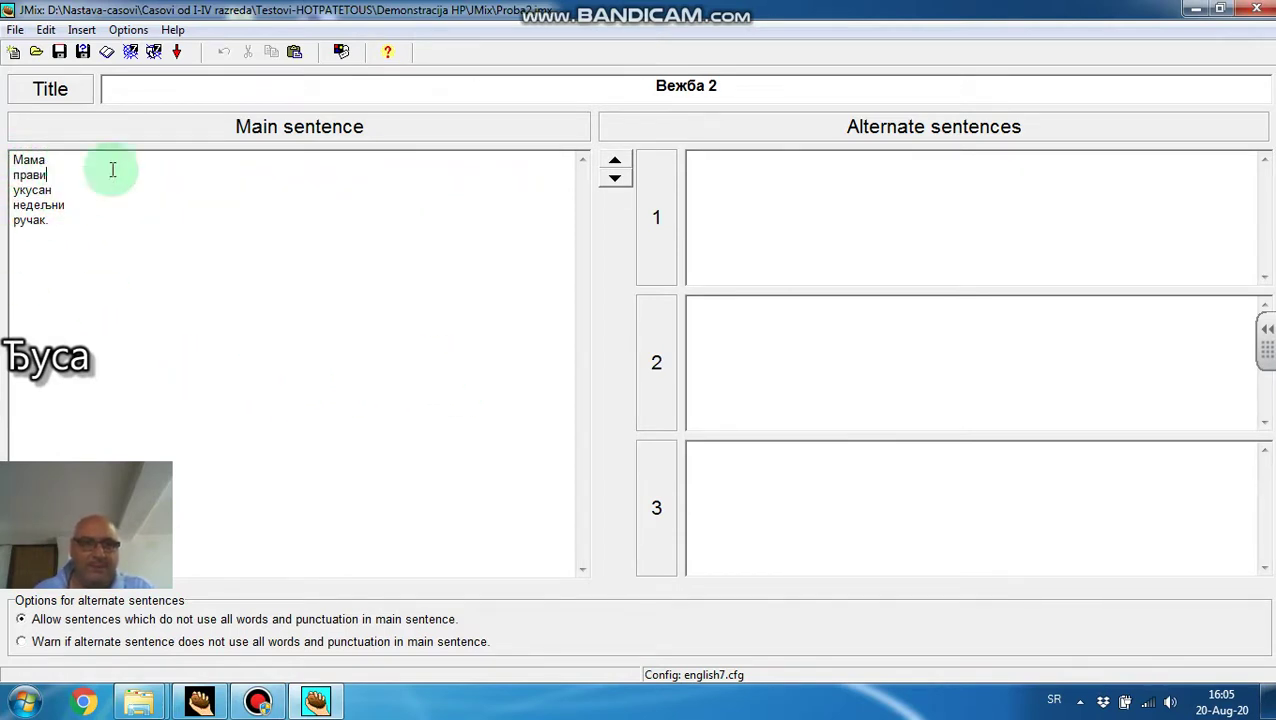
{"action": "left_click", "coordinate": [133, 56]}
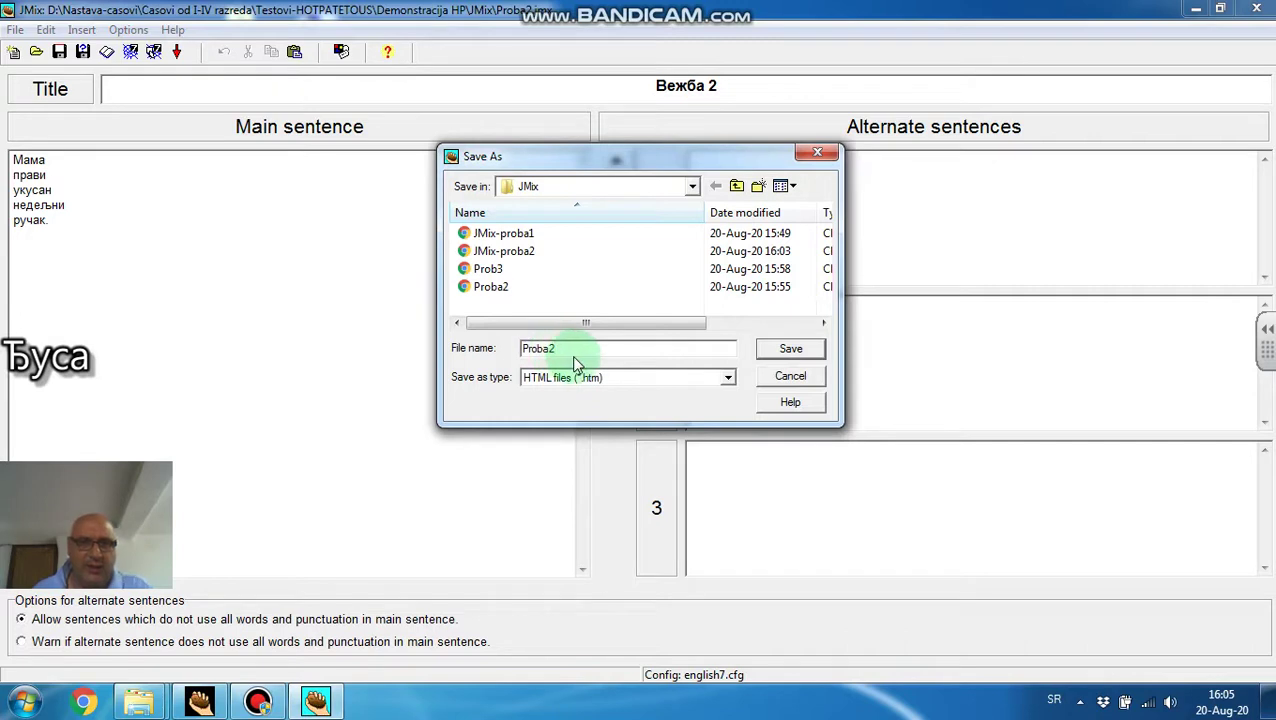
{"action": "type", "text": "a"}
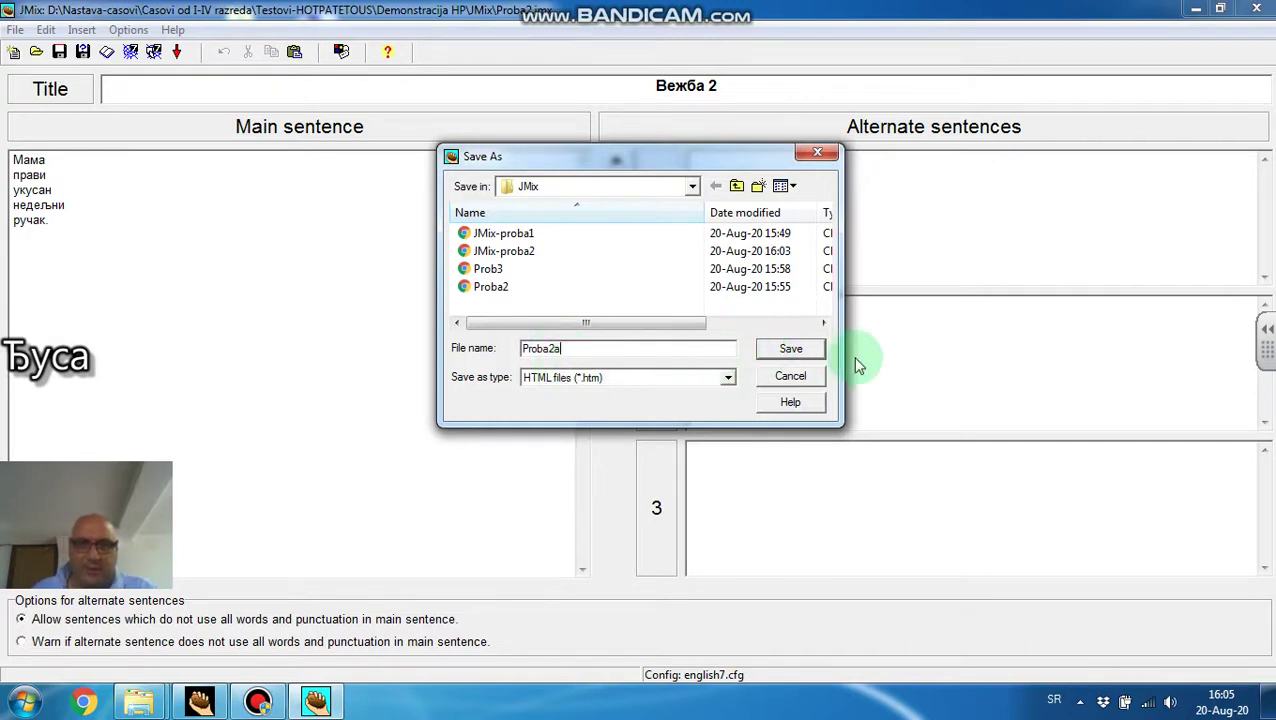
{"action": "left_click", "coordinate": [791, 349]}
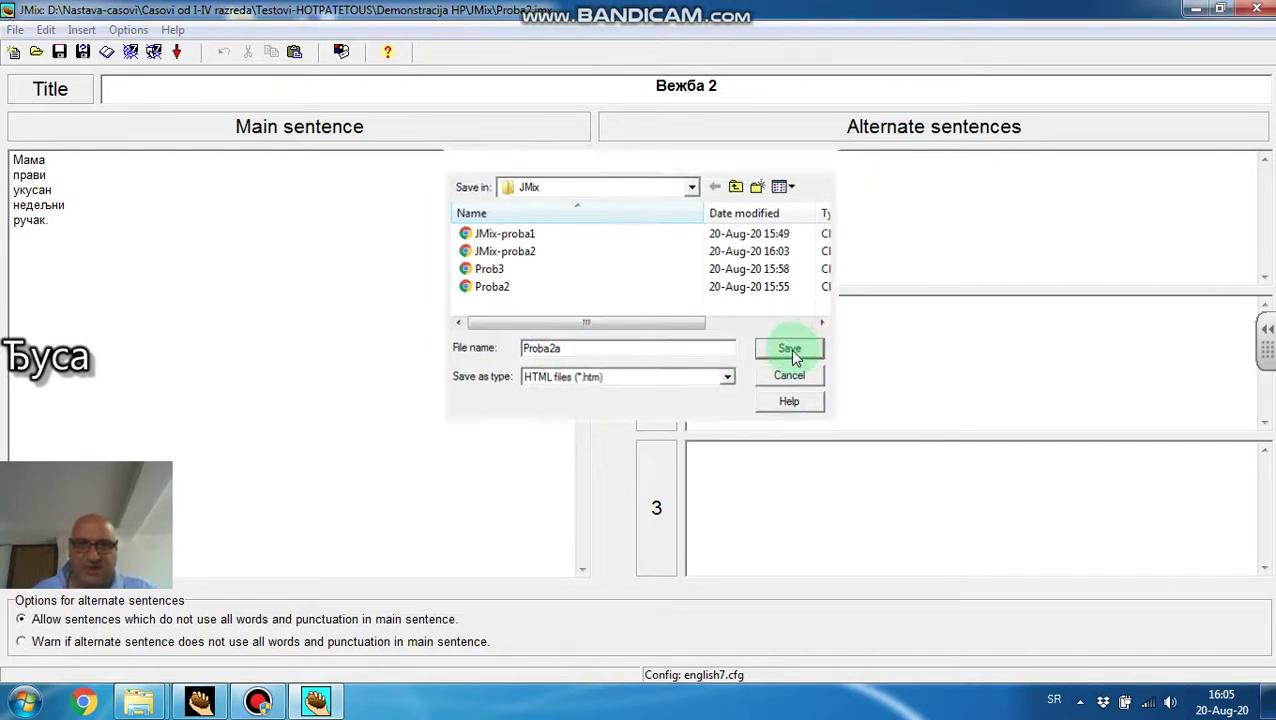
{"action": "left_click", "coordinate": [730, 413]}
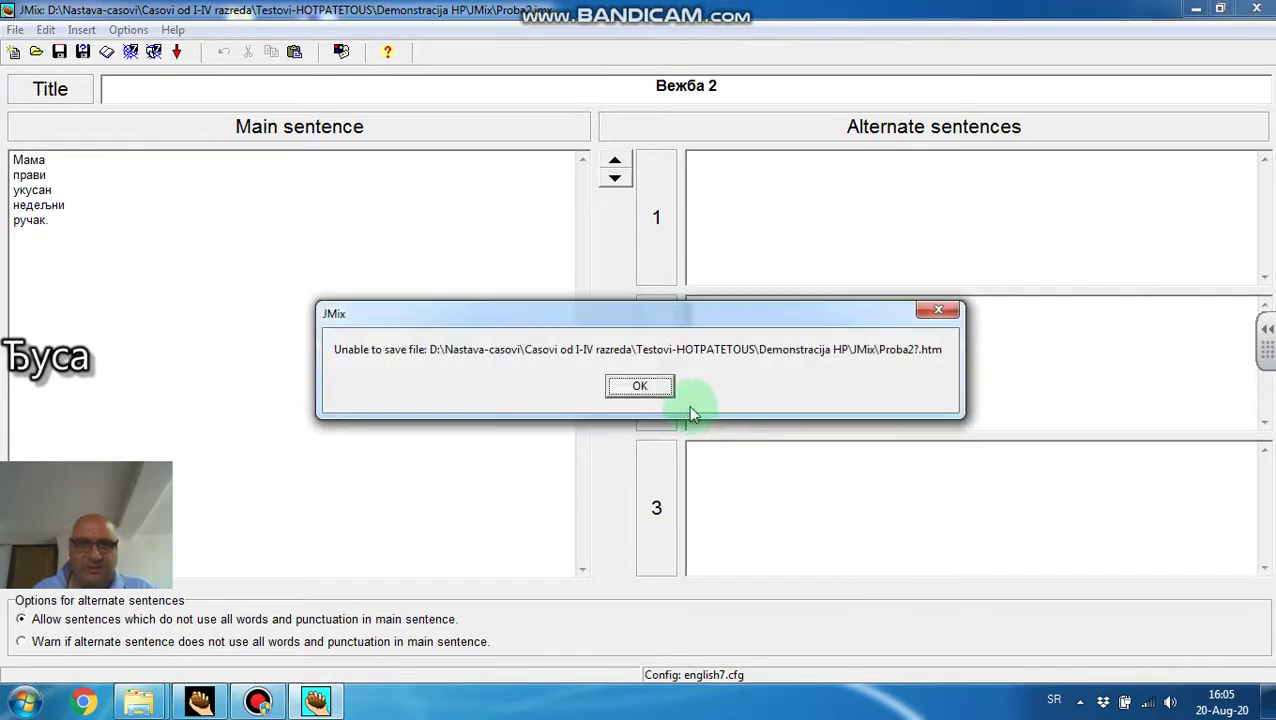
{"action": "left_click", "coordinate": [645, 390]}
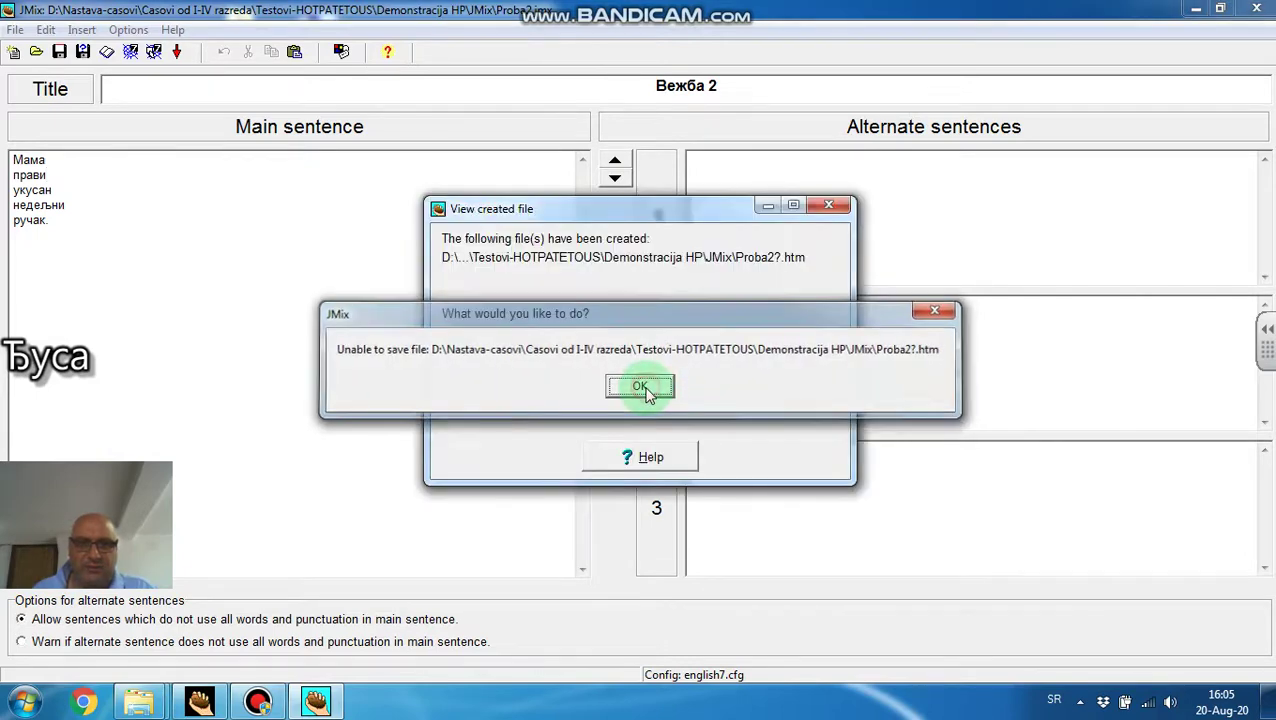
- Try to view the exported Proba2a page in the browser and return to the exercise editor
{"action": "left_click", "coordinate": [641, 346]}
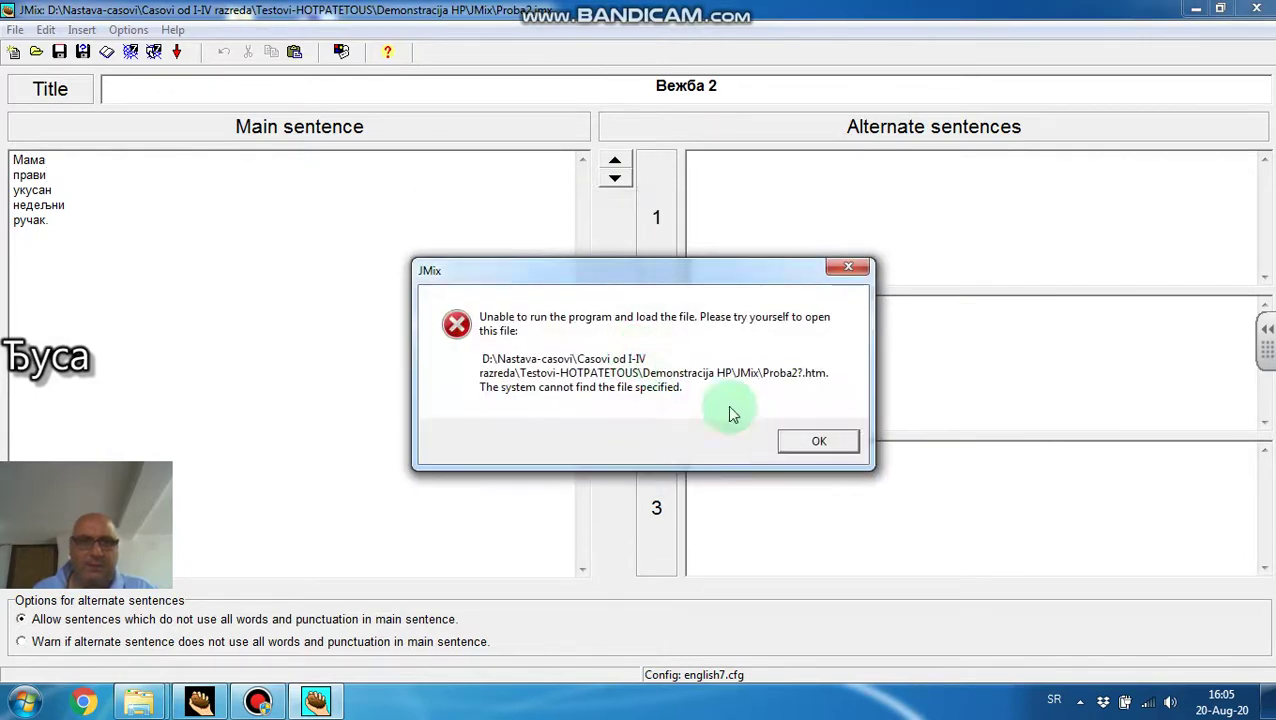
{"action": "left_click", "coordinate": [815, 440]}
{"action": "left_click", "coordinate": [798, 440]}
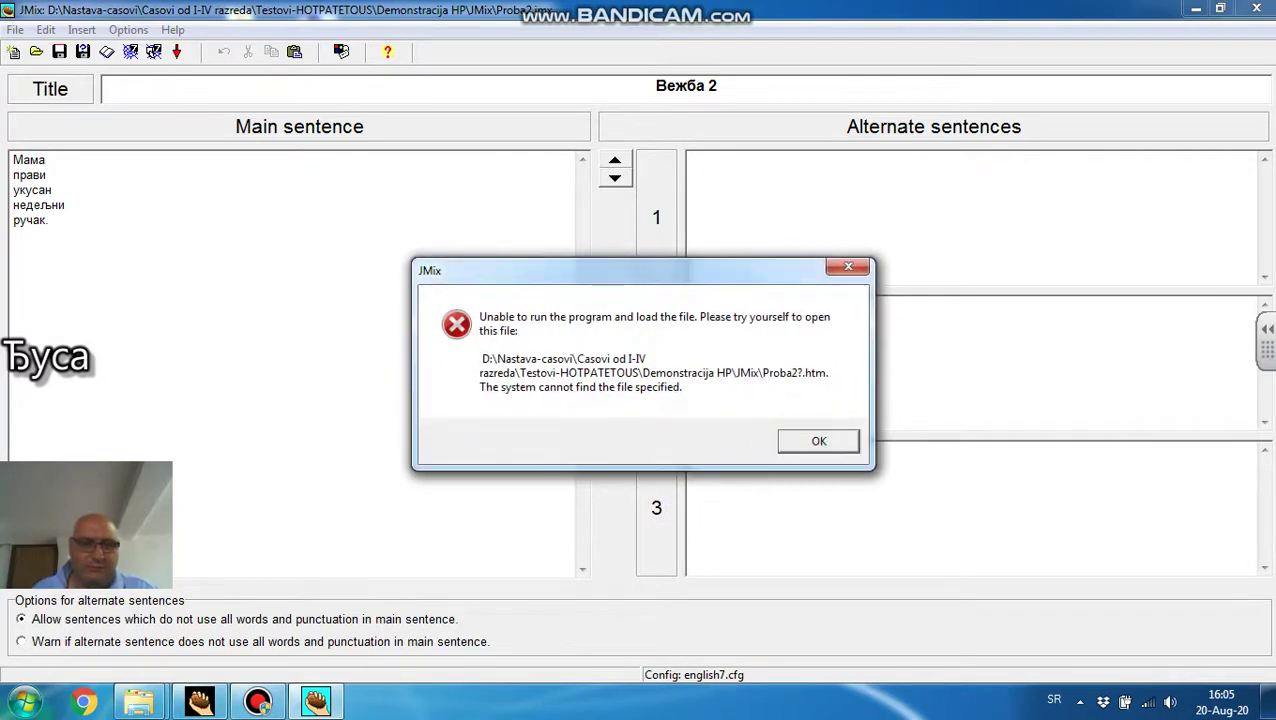
{"action": "left_click", "coordinate": [808, 443]}
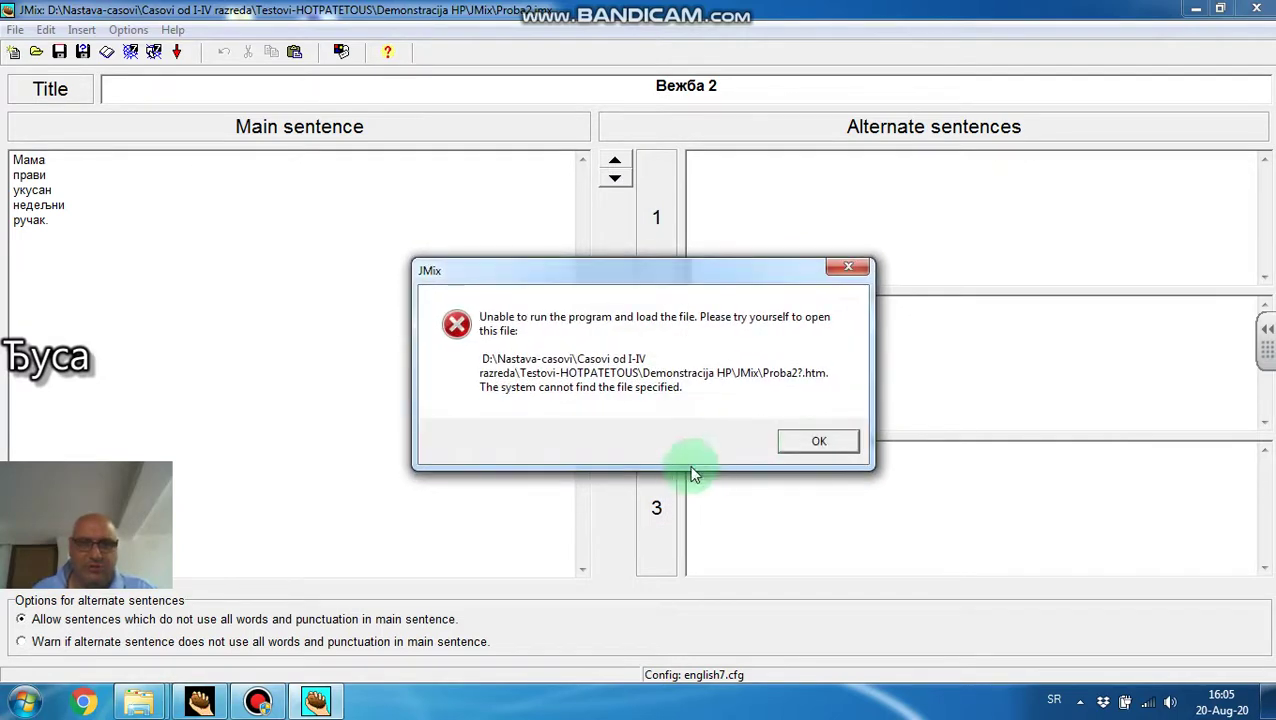
{"action": "left_click", "coordinate": [848, 267]}
{"action": "left_click", "coordinate": [812, 443]}
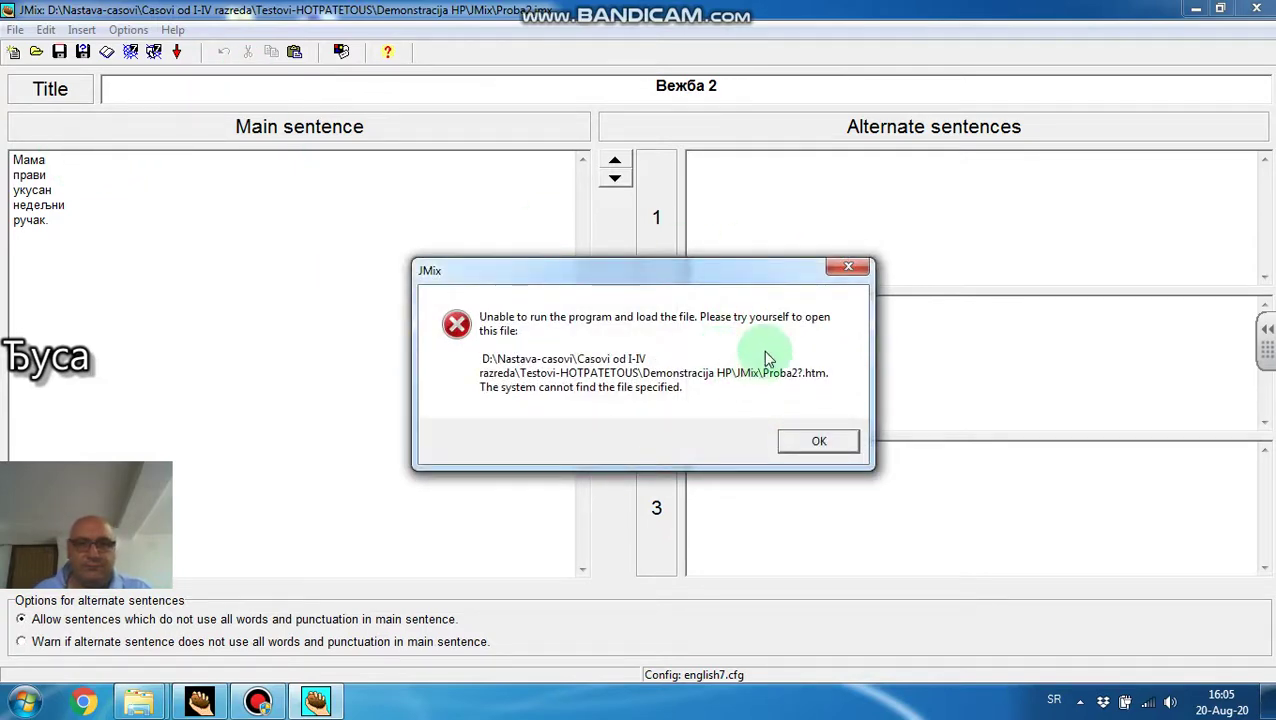
{"action": "left_click", "coordinate": [812, 441]}
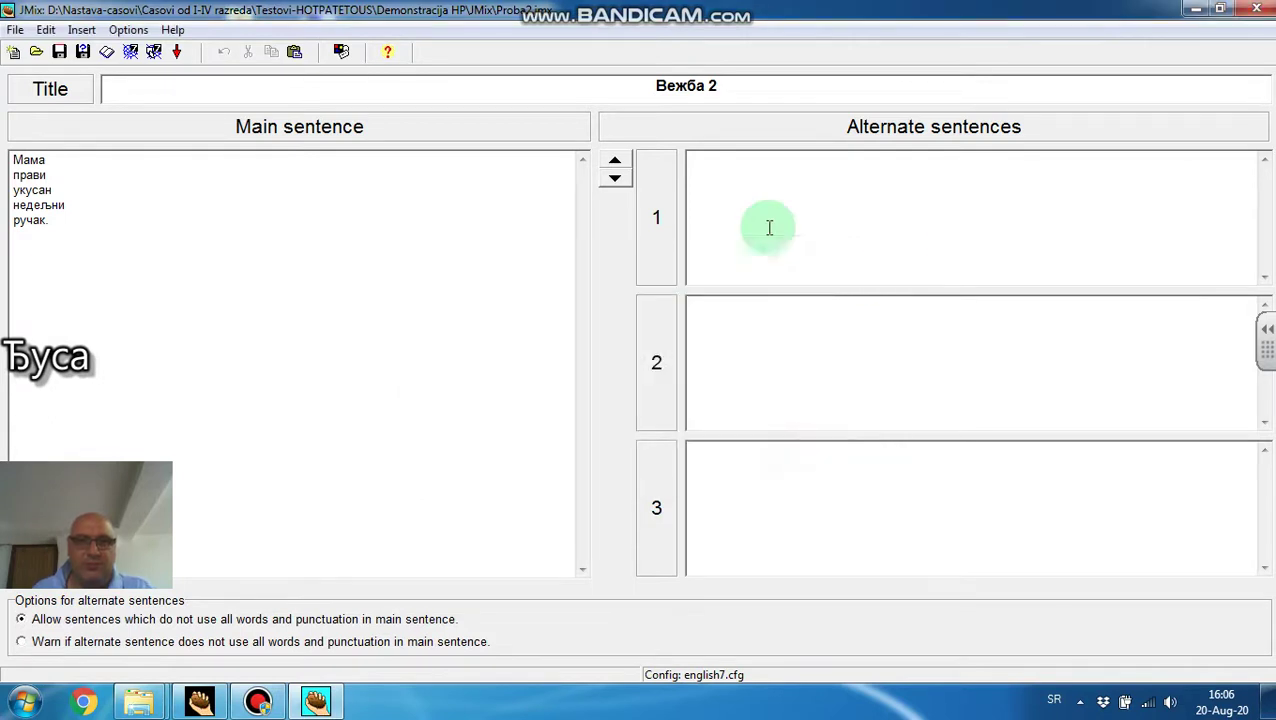
- Export the exercise as a standard web page over the existing Proba2.htm, always capitalising the first word, and view it in the browser
{"action": "left_click", "coordinate": [130, 52]}
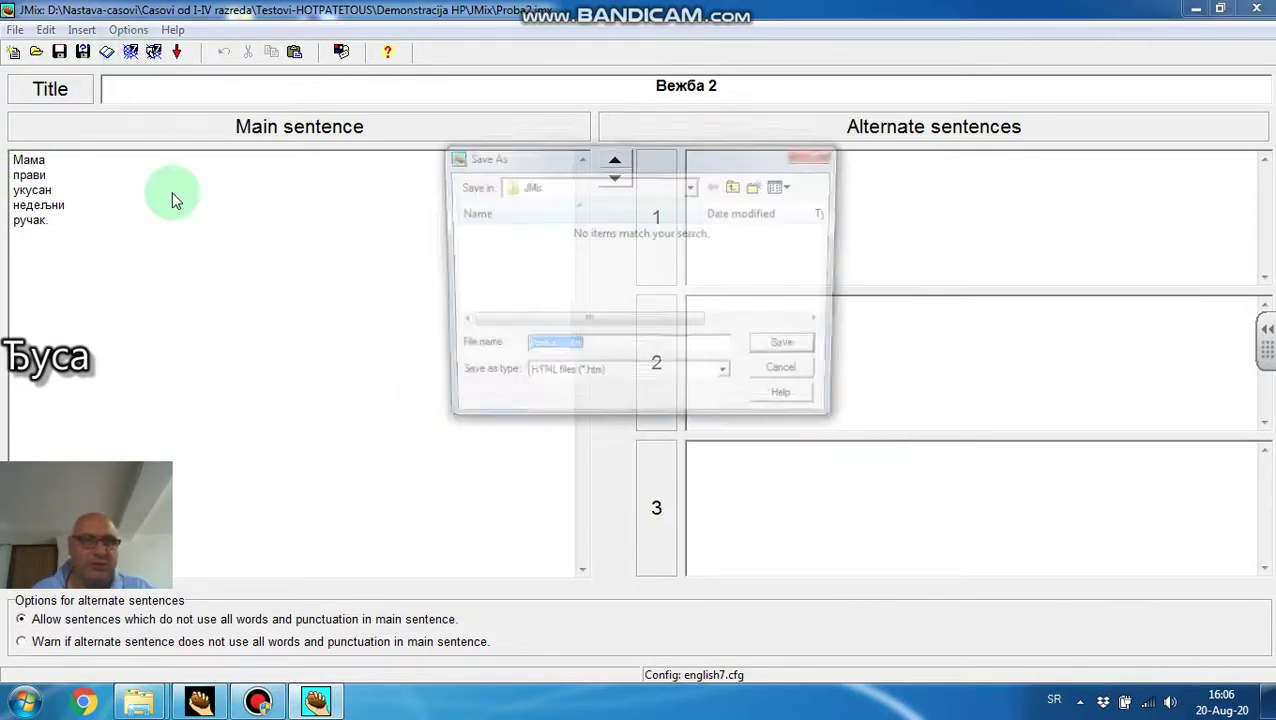
{"action": "double_click", "coordinate": [564, 348]}
{"action": "left_click", "coordinate": [562, 348]}
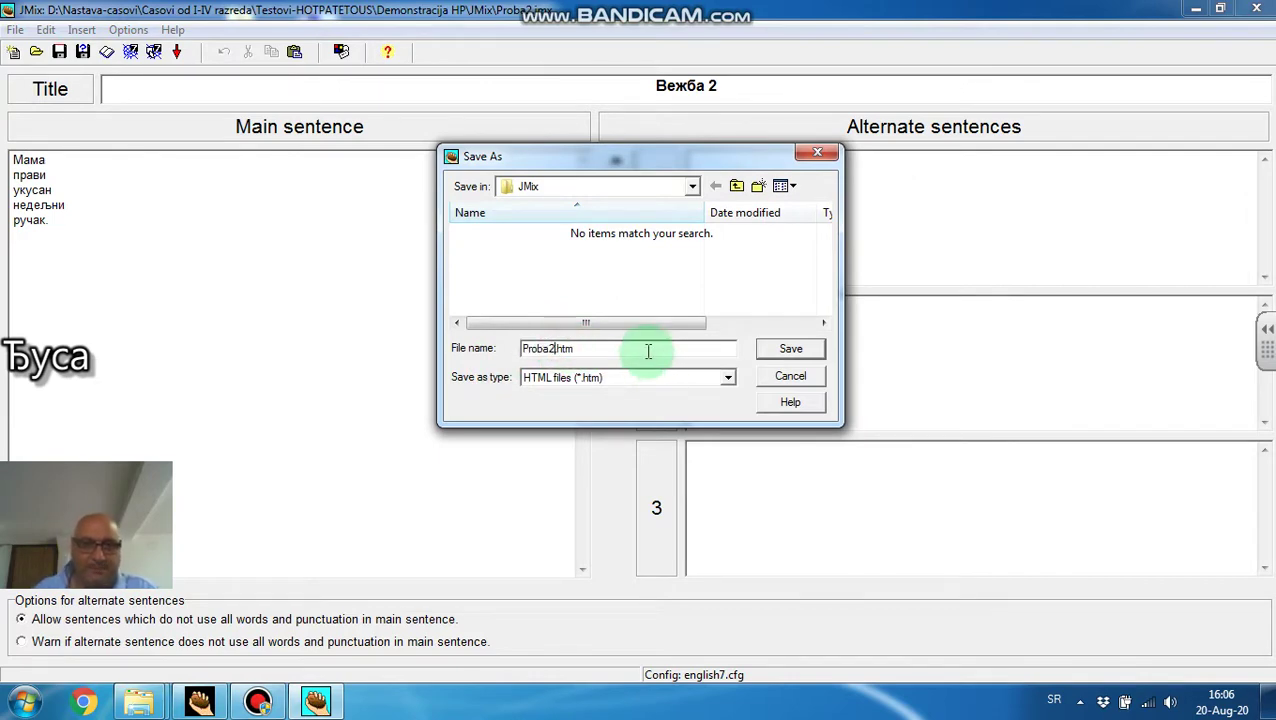
{"action": "left_click", "coordinate": [787, 352]}
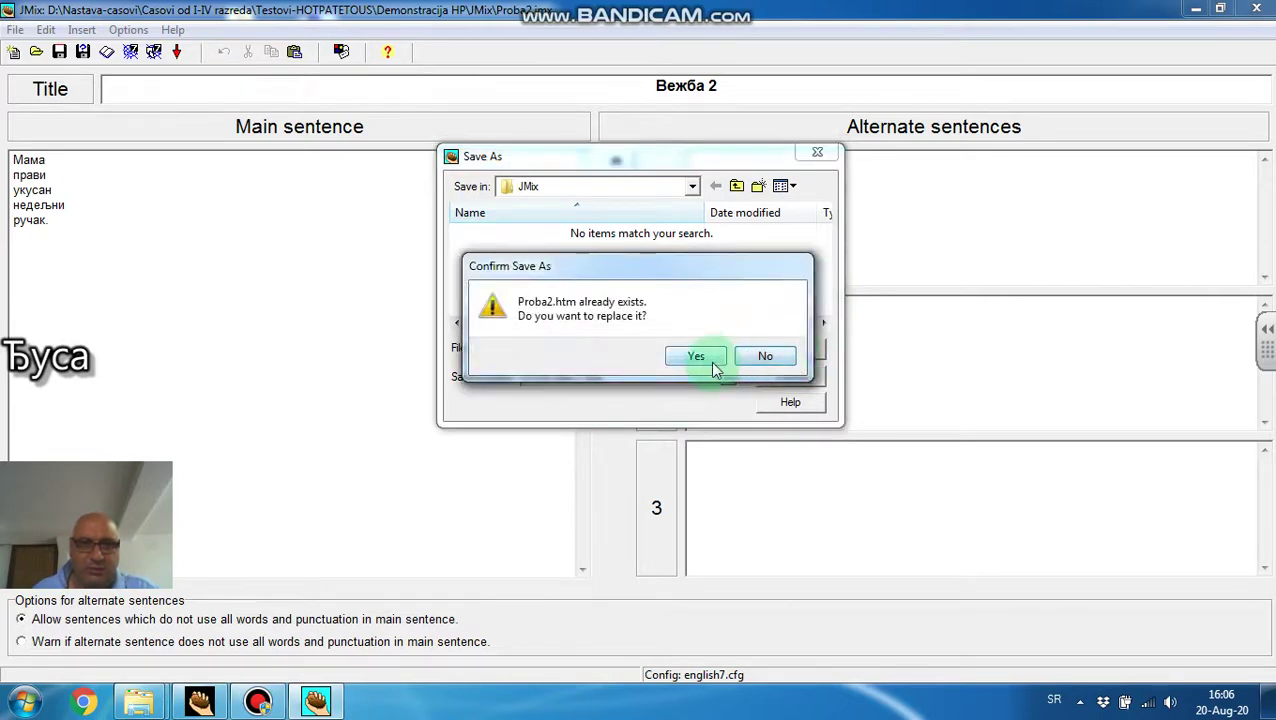
{"action": "left_click", "coordinate": [714, 366]}
{"action": "left_click", "coordinate": [726, 413]}
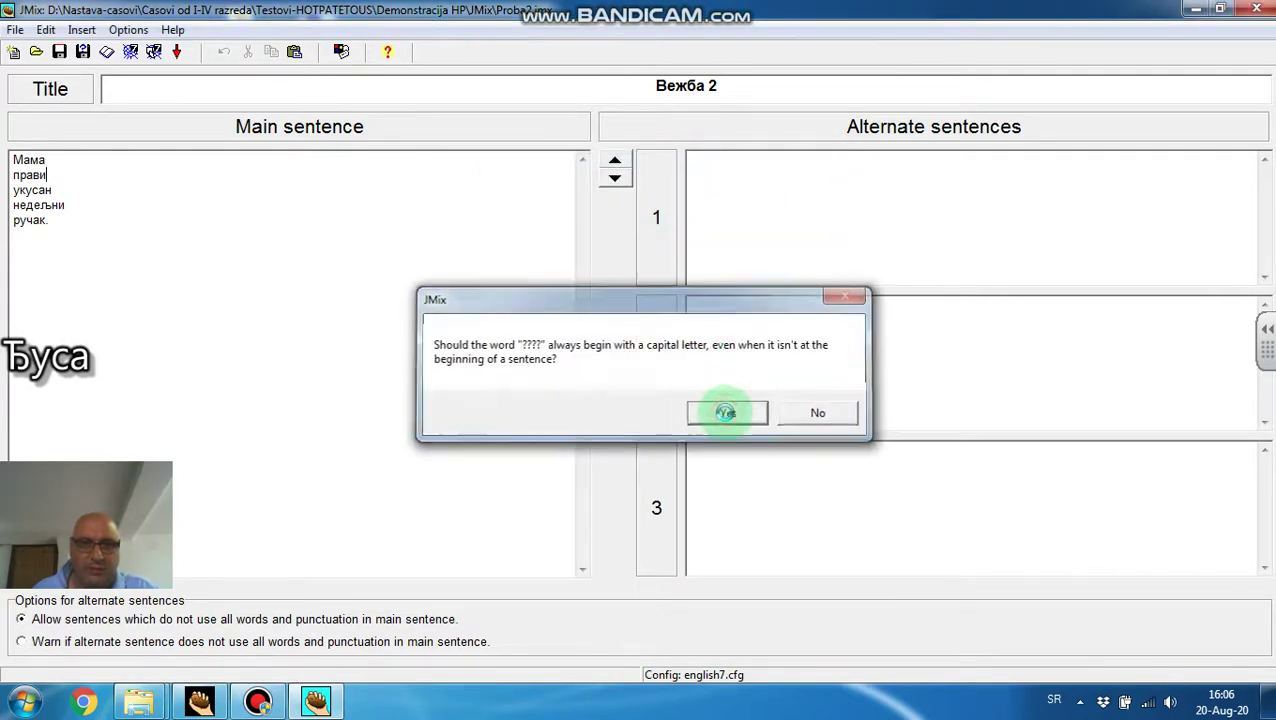
{"action": "left_click", "coordinate": [672, 350]}
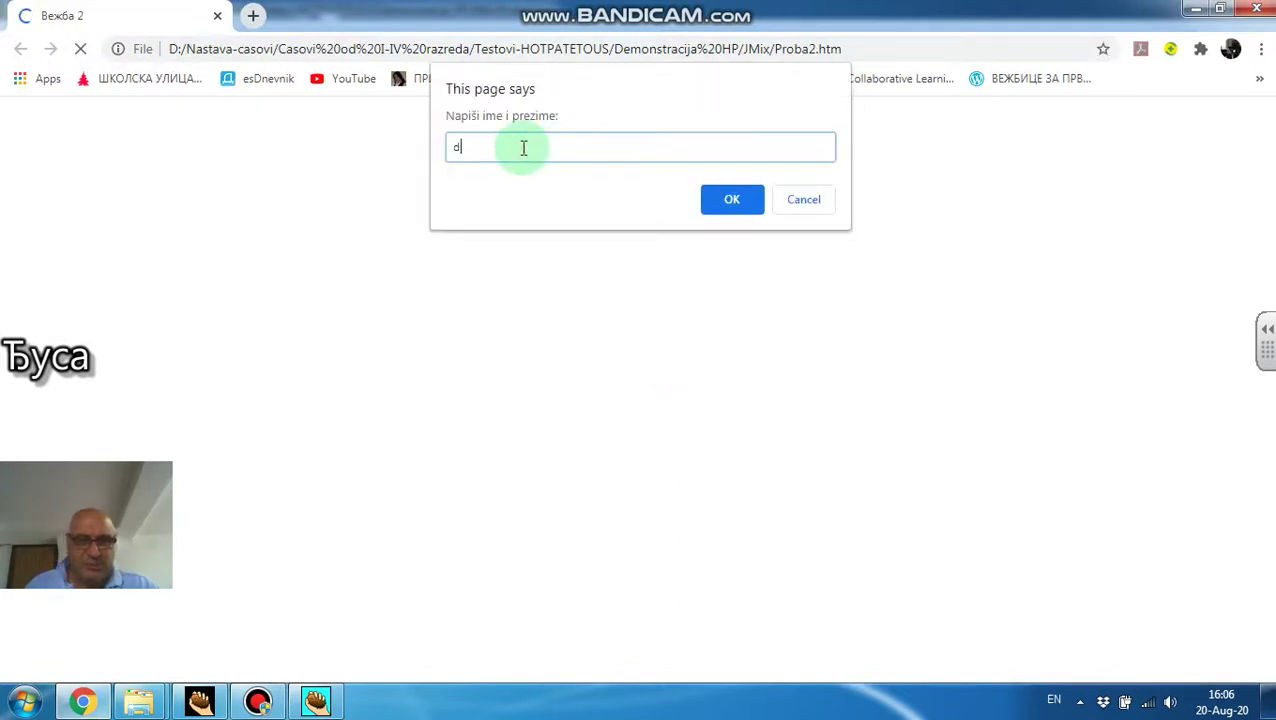
- Enter the student's name and arrange the words into "Мама прави укусан недељни ручак."
{"action": "type", "text": "jusa"}
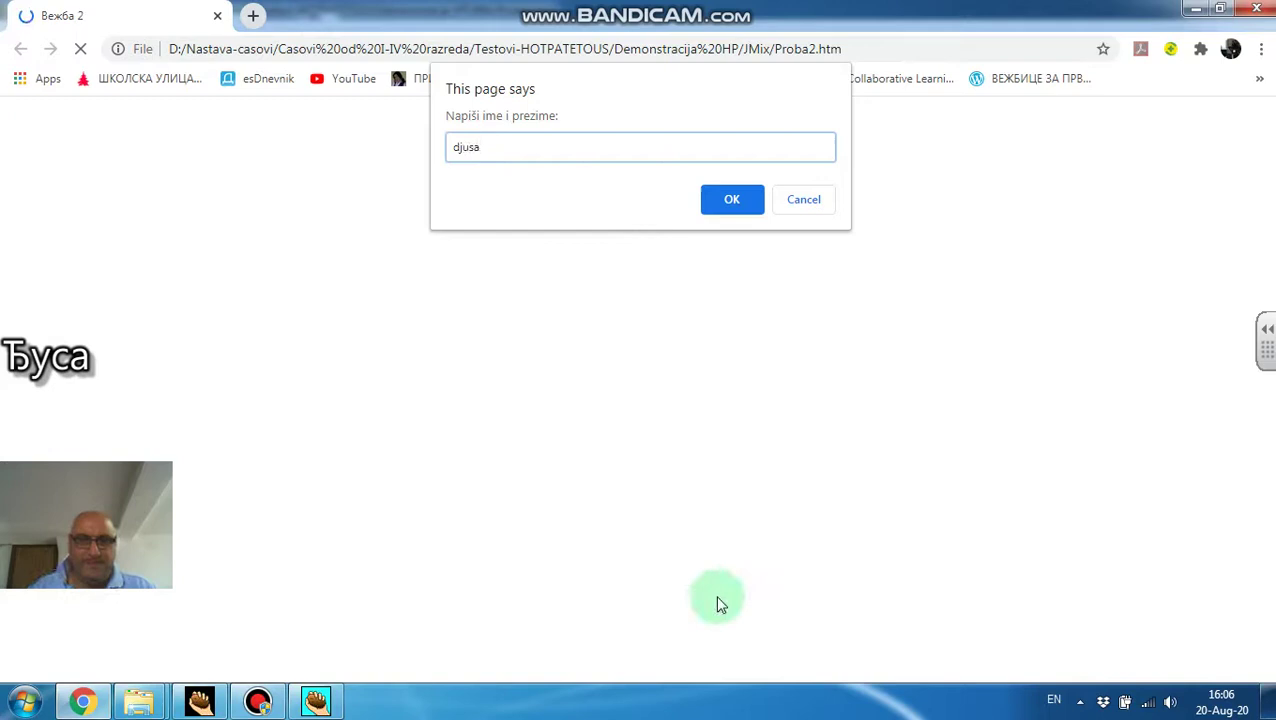
{"action": "left_click", "coordinate": [717, 197]}
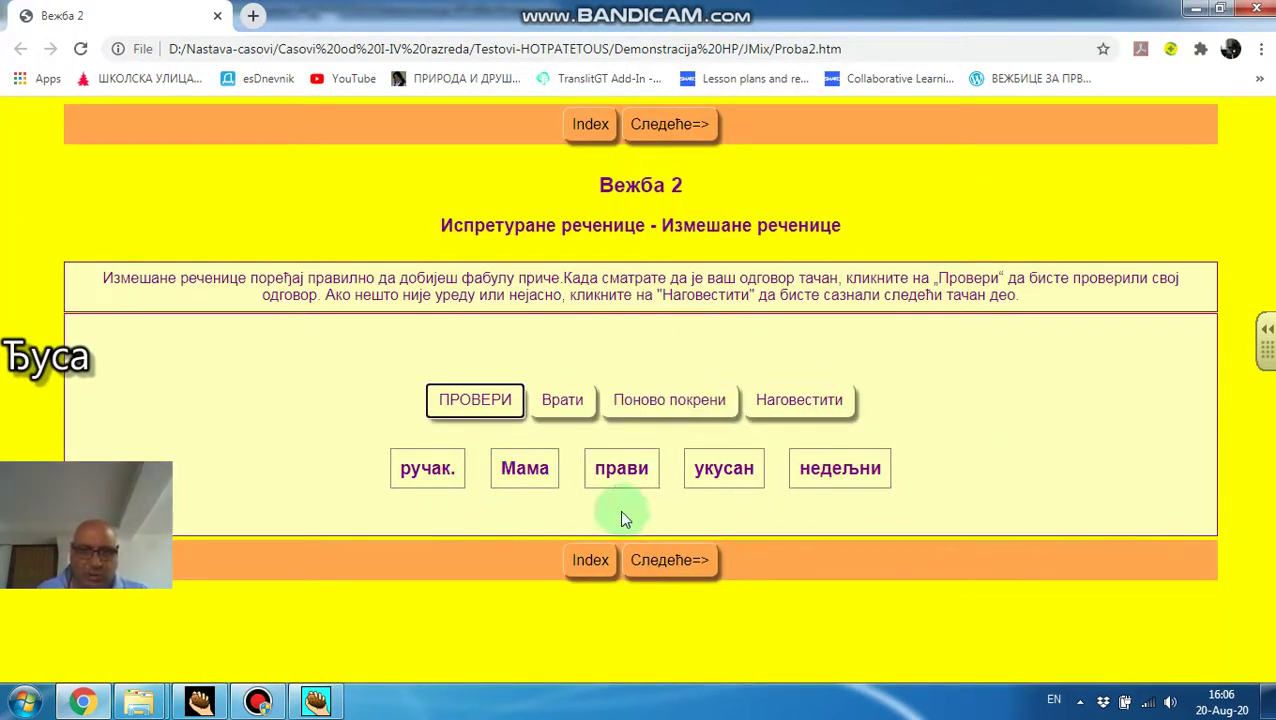
{"action": "left_click", "coordinate": [522, 470]}
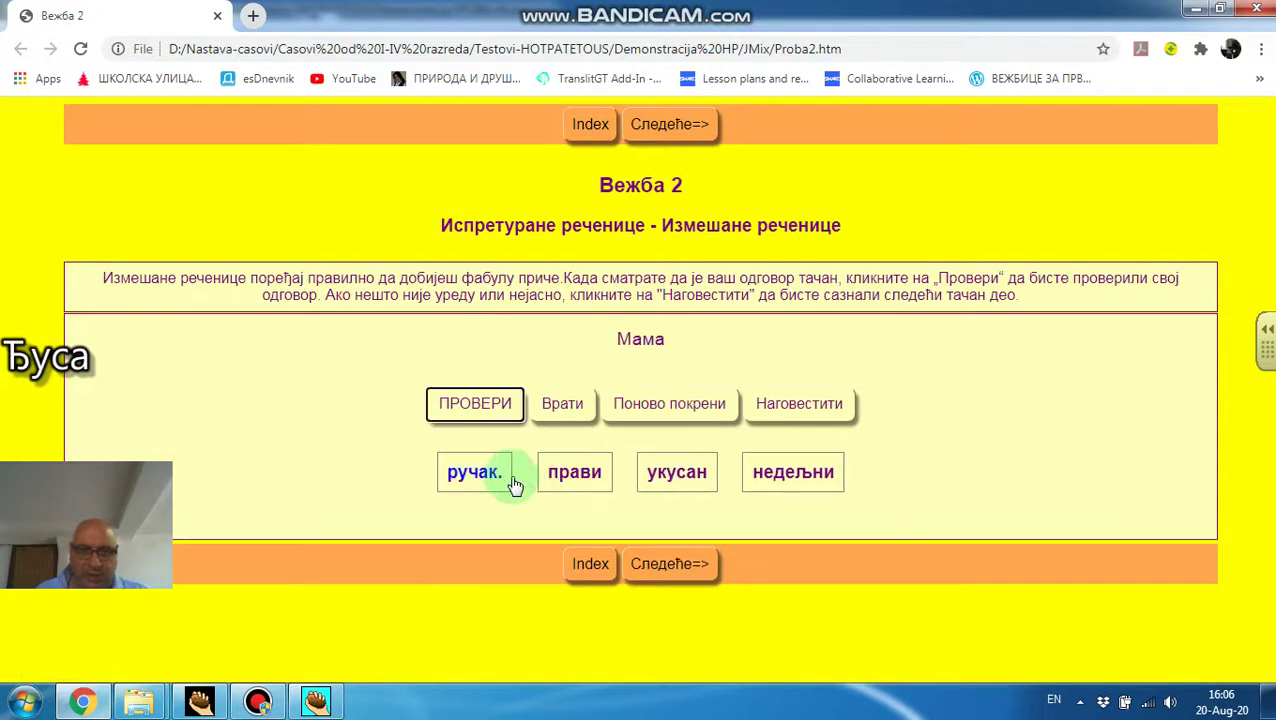
{"action": "left_click", "coordinate": [565, 479]}
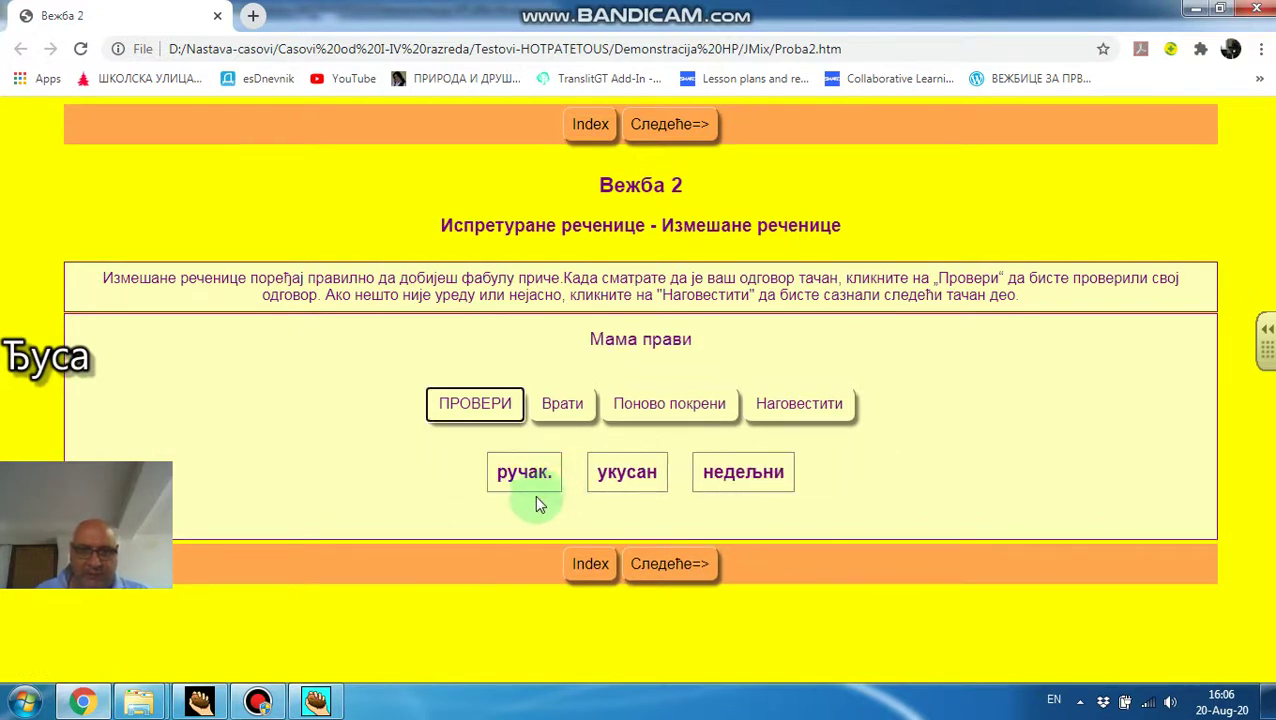
{"action": "left_click", "coordinate": [629, 479]}
{"action": "left_click", "coordinate": [683, 485]}
{"action": "left_click", "coordinate": [598, 476]}
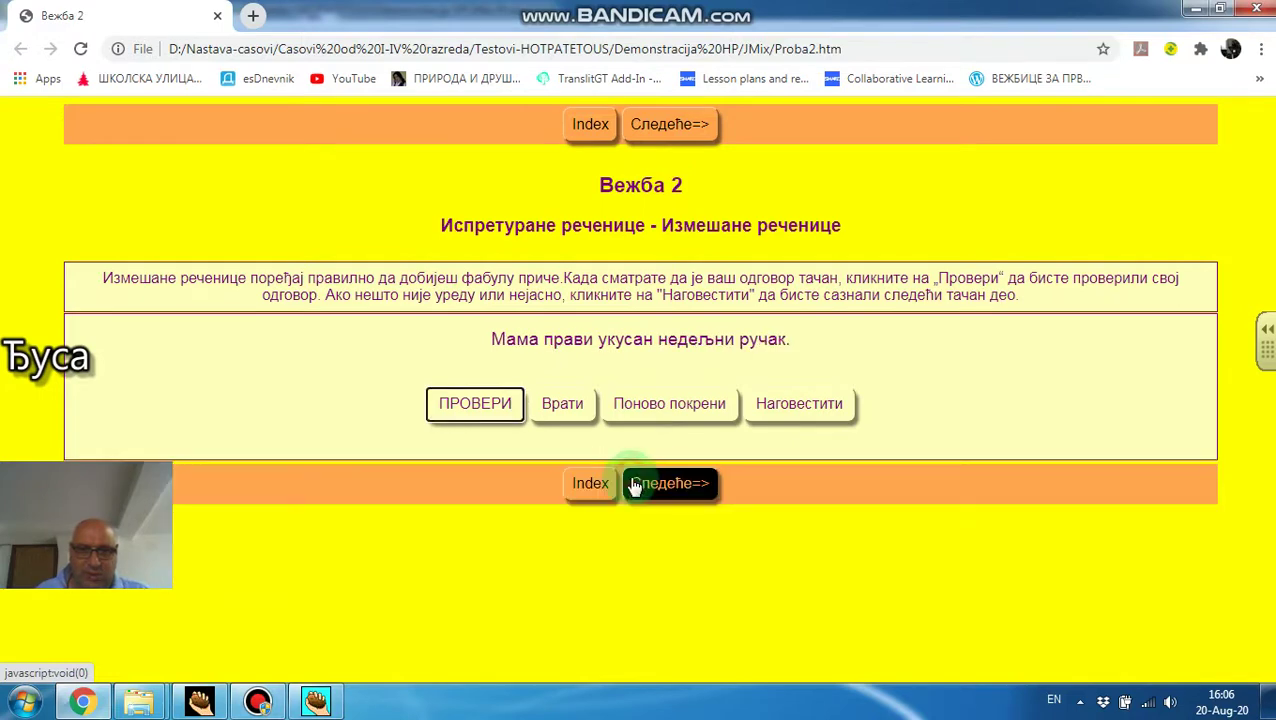
- Check the answer, dismiss the feedback, and close the exercise window and the result-submission popup
{"action": "left_click", "coordinate": [491, 404]}
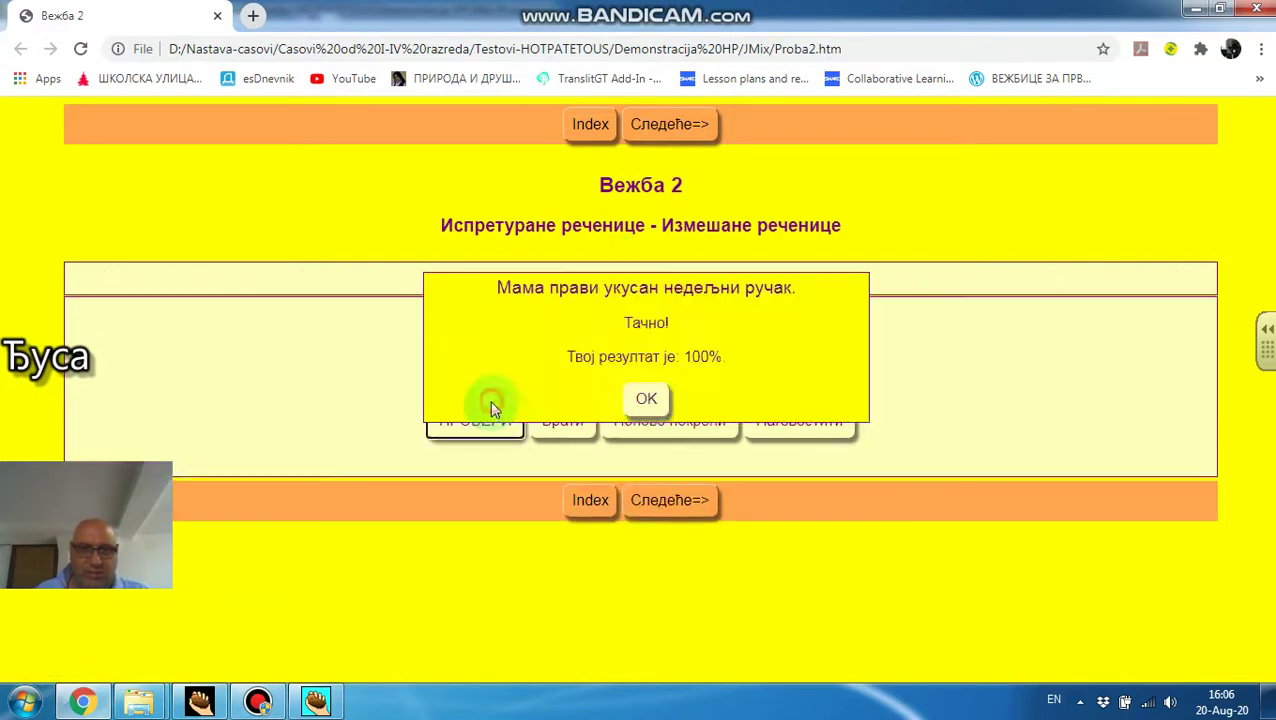
{"action": "left_click", "coordinate": [646, 399]}
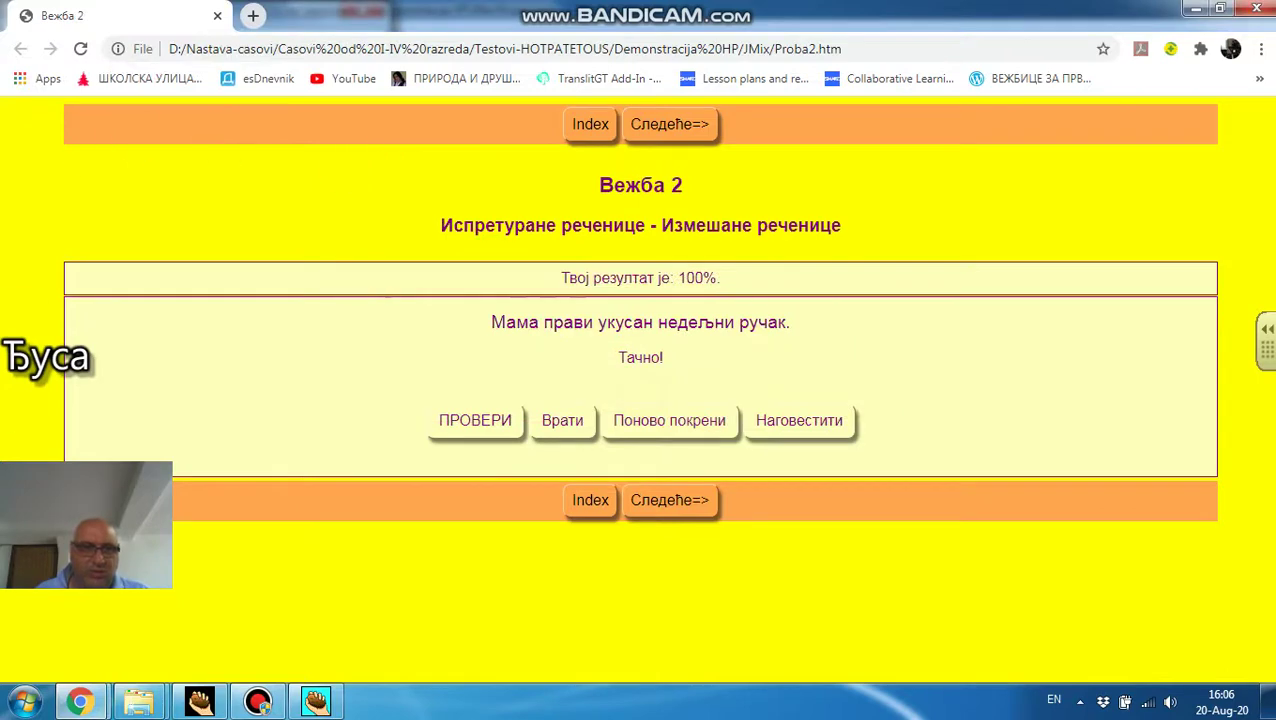
{"action": "left_click", "coordinate": [1257, 9]}
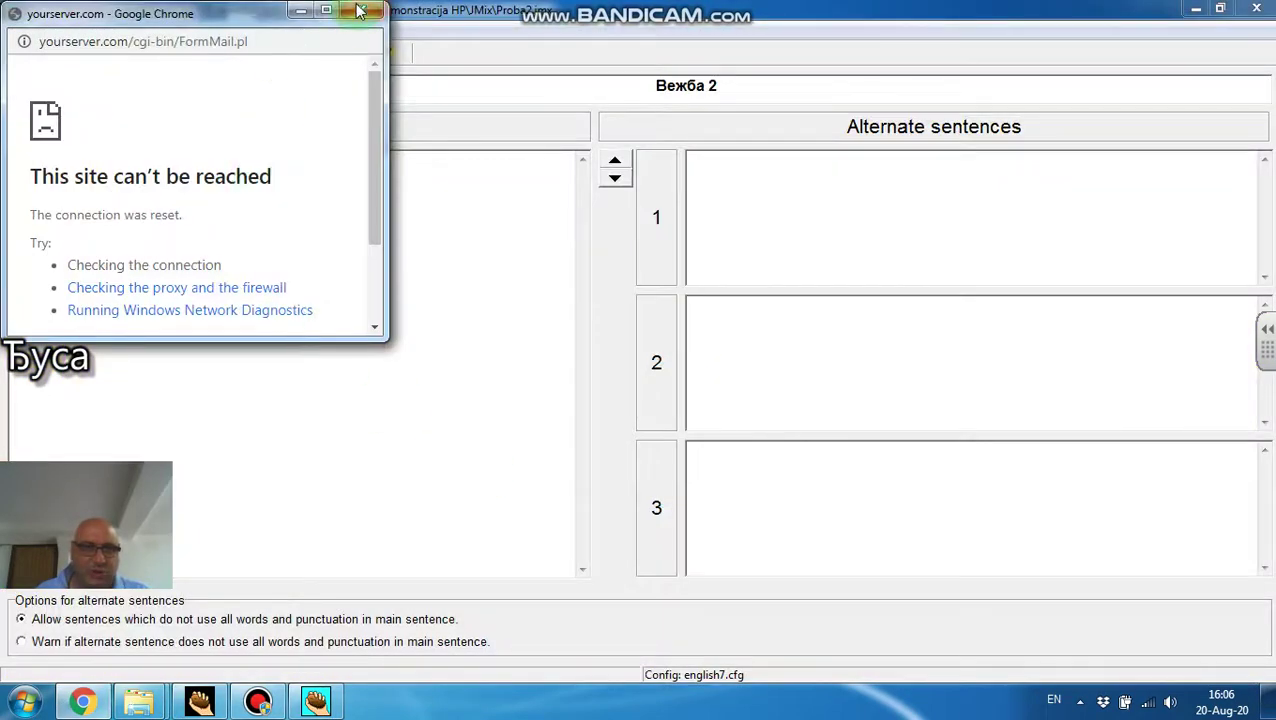
{"action": "left_click", "coordinate": [355, 14]}
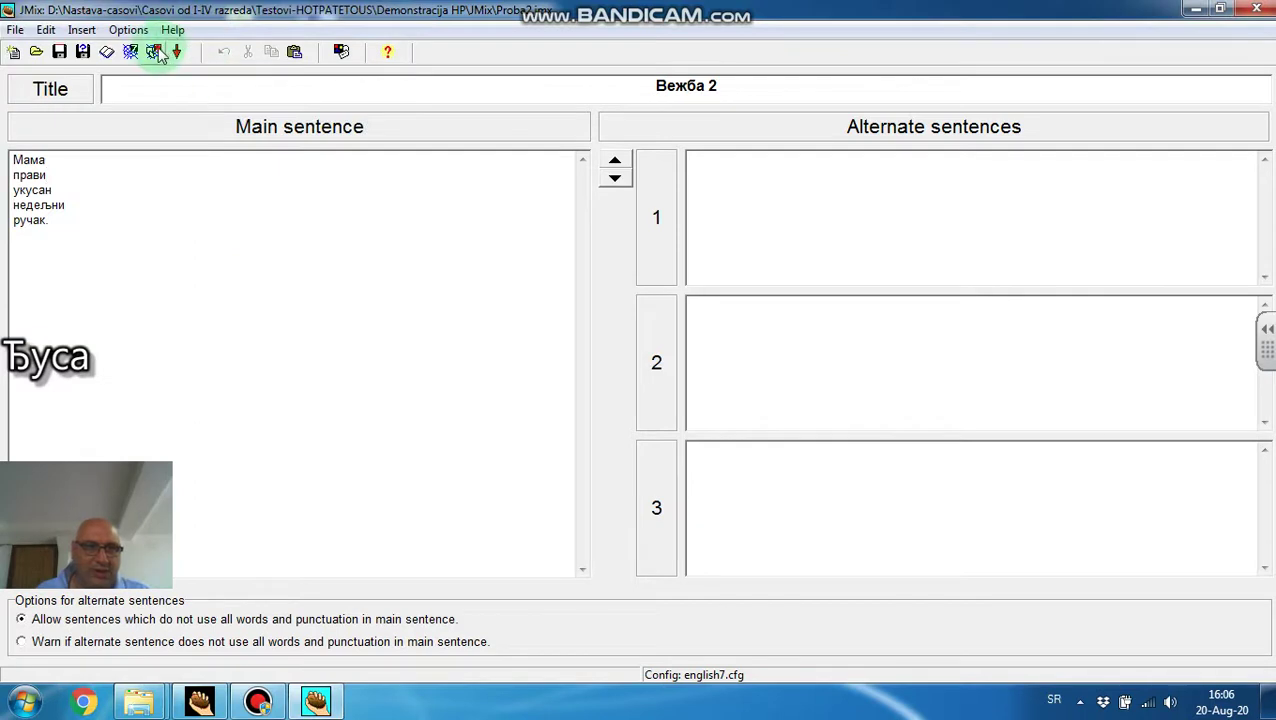
- Export the exercise as a drag-and-drop web page named Proba2-1, always capitalising the first word, and view it in the browser
{"action": "left_click", "coordinate": [155, 52]}
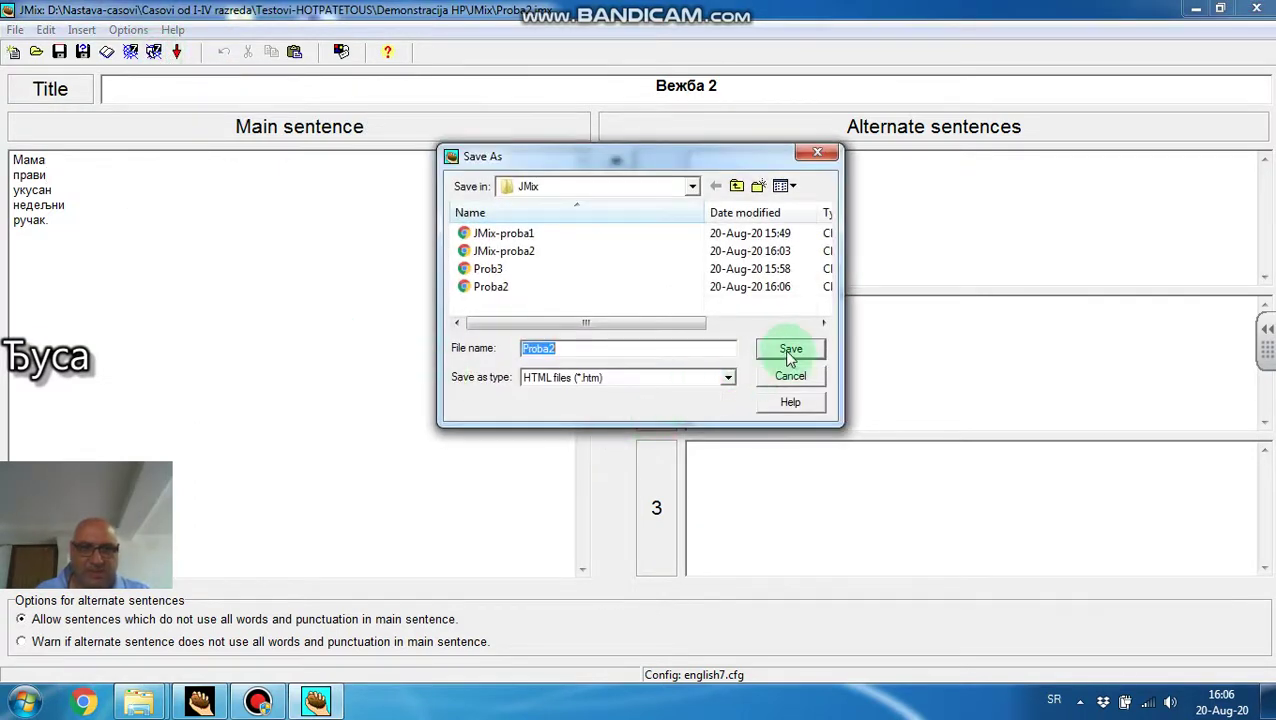
{"action": "left_click", "coordinate": [576, 345]}
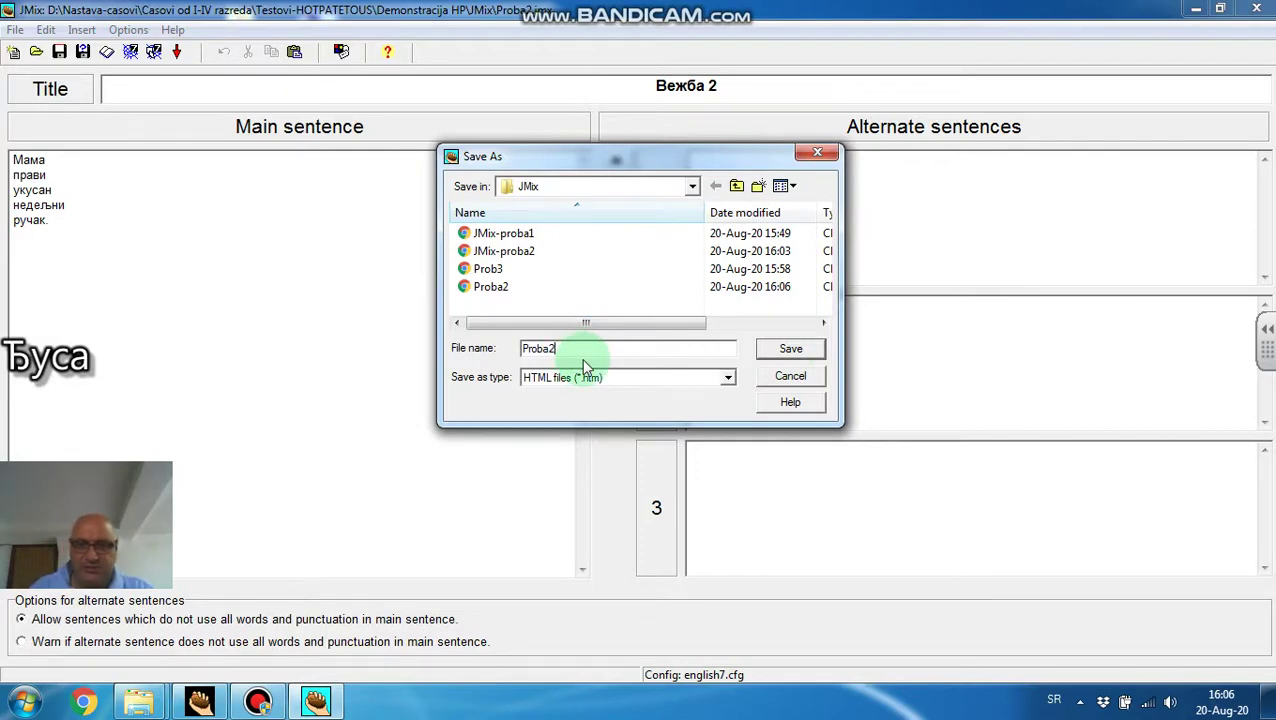
{"action": "type", "text": "-1"}
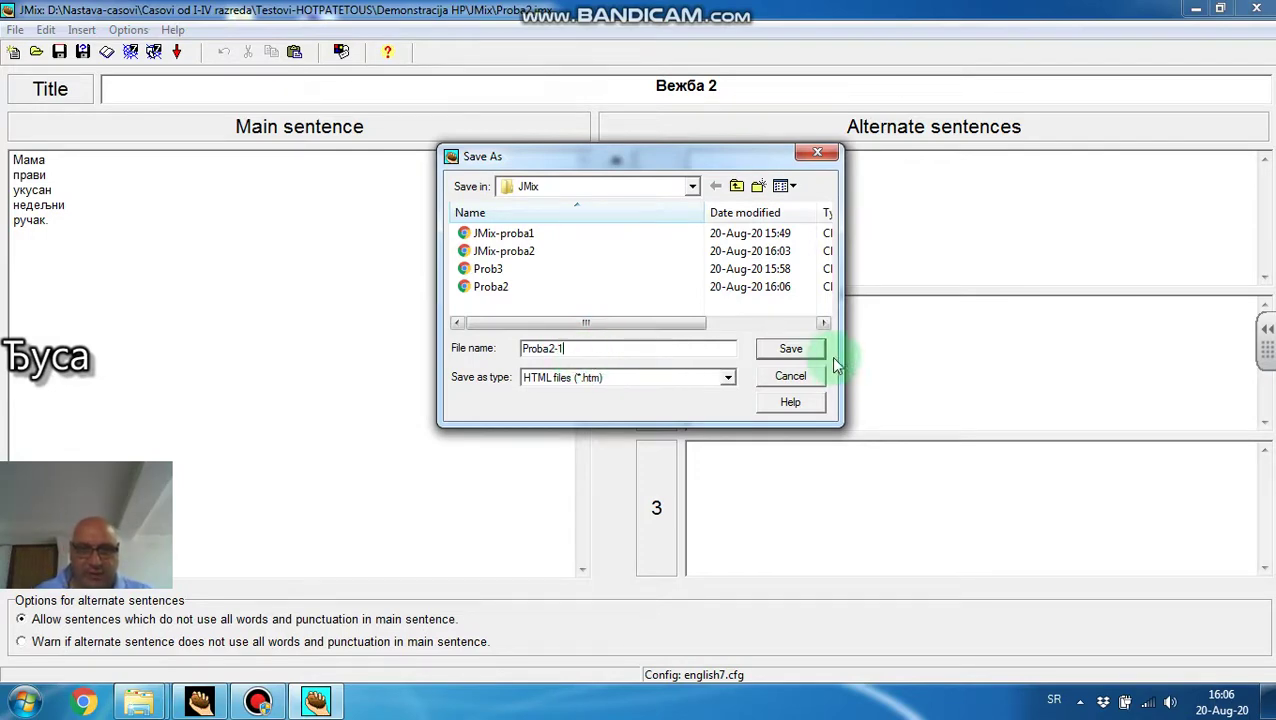
{"action": "left_click", "coordinate": [806, 350]}
{"action": "left_click", "coordinate": [712, 411]}
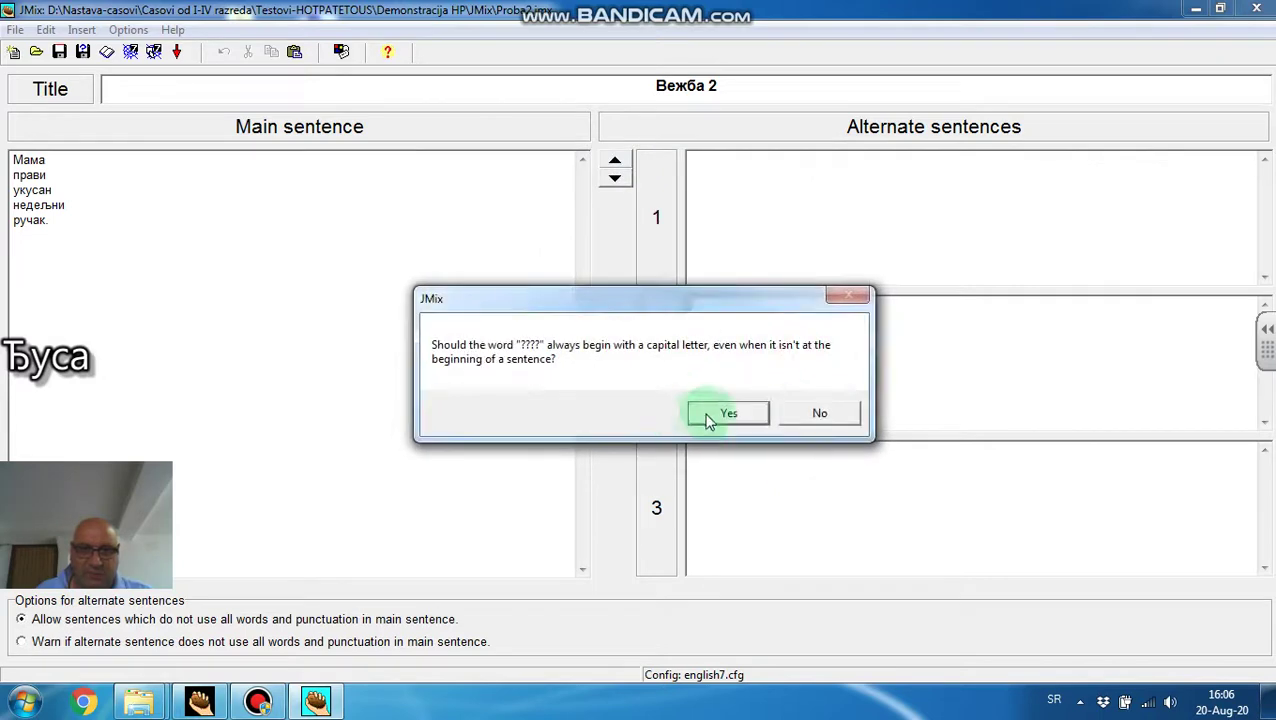
{"action": "left_click", "coordinate": [667, 345]}
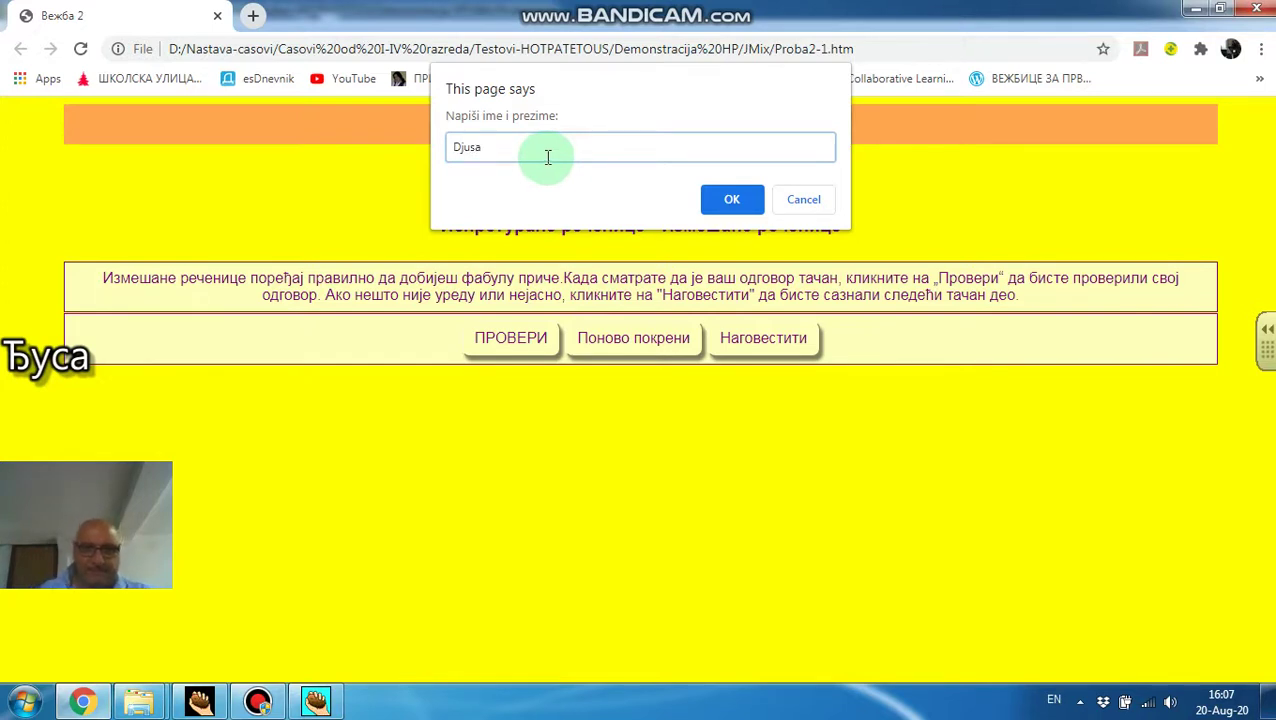
- Confirm the student's name and arrange the word tiles into "Мама прави укусан недељни ручак.", dismissing the notifications that interrupt
{"action": "left_click", "coordinate": [712, 200]}
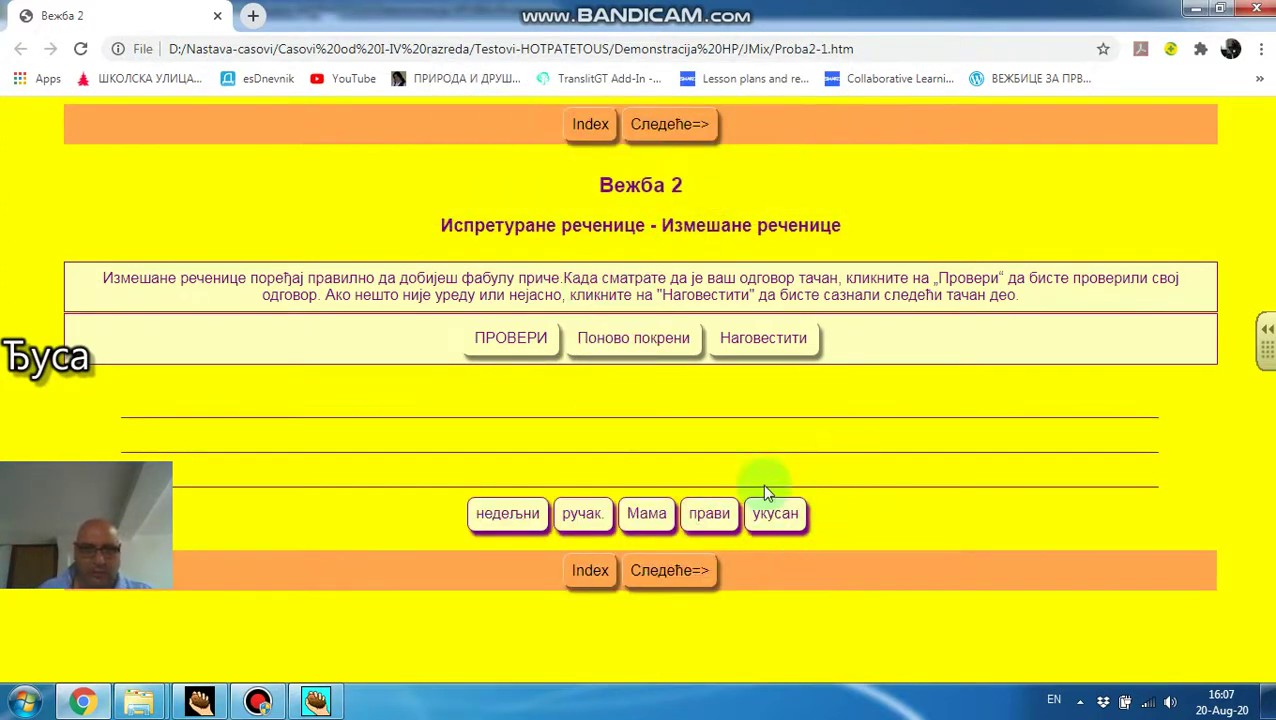
{"action": "left_click_drag", "start_coordinate": [498, 409], "coordinate": [496, 402]}
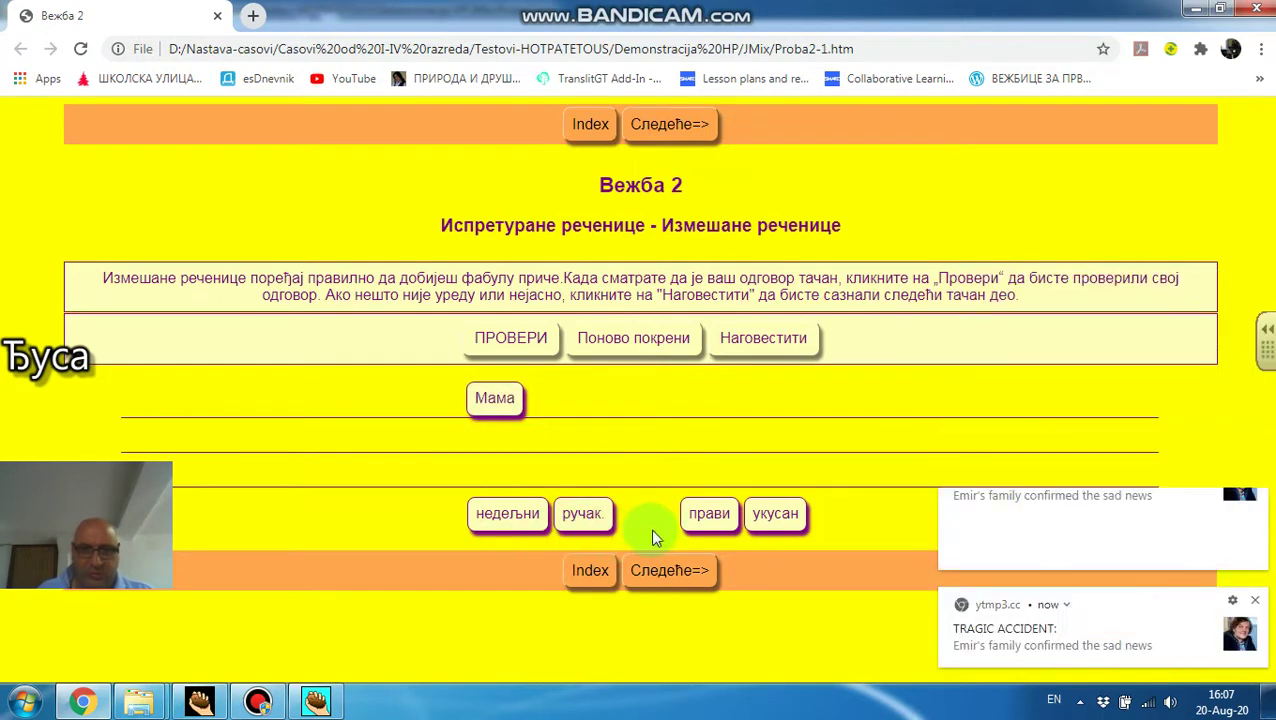
{"action": "left_click", "coordinate": [1257, 187]}
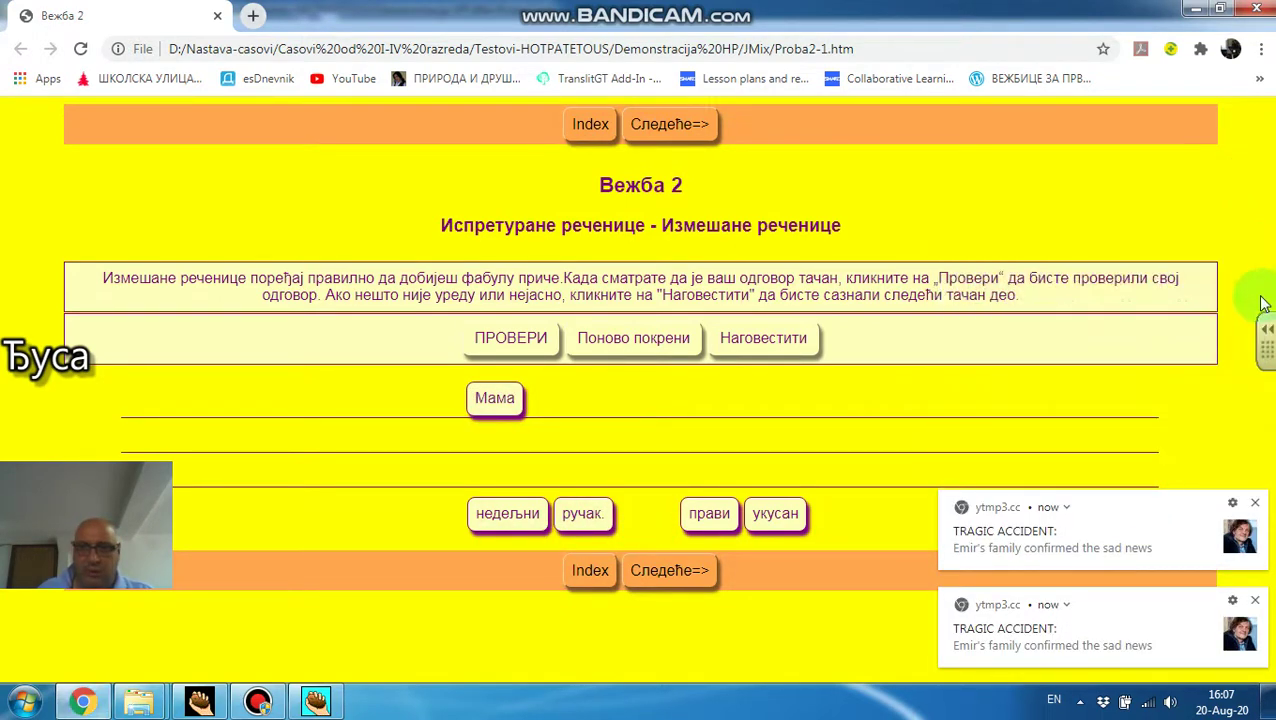
{"action": "left_click", "coordinate": [1256, 504]}
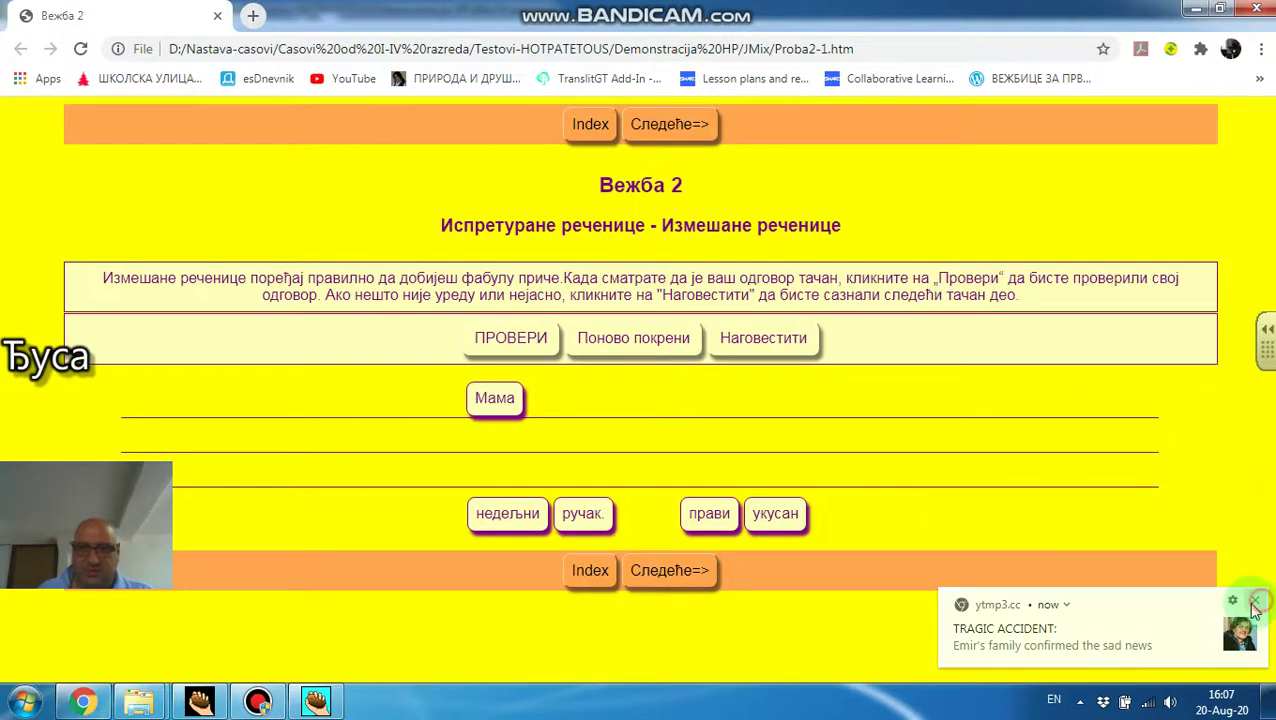
{"action": "left_click", "coordinate": [1255, 506]}
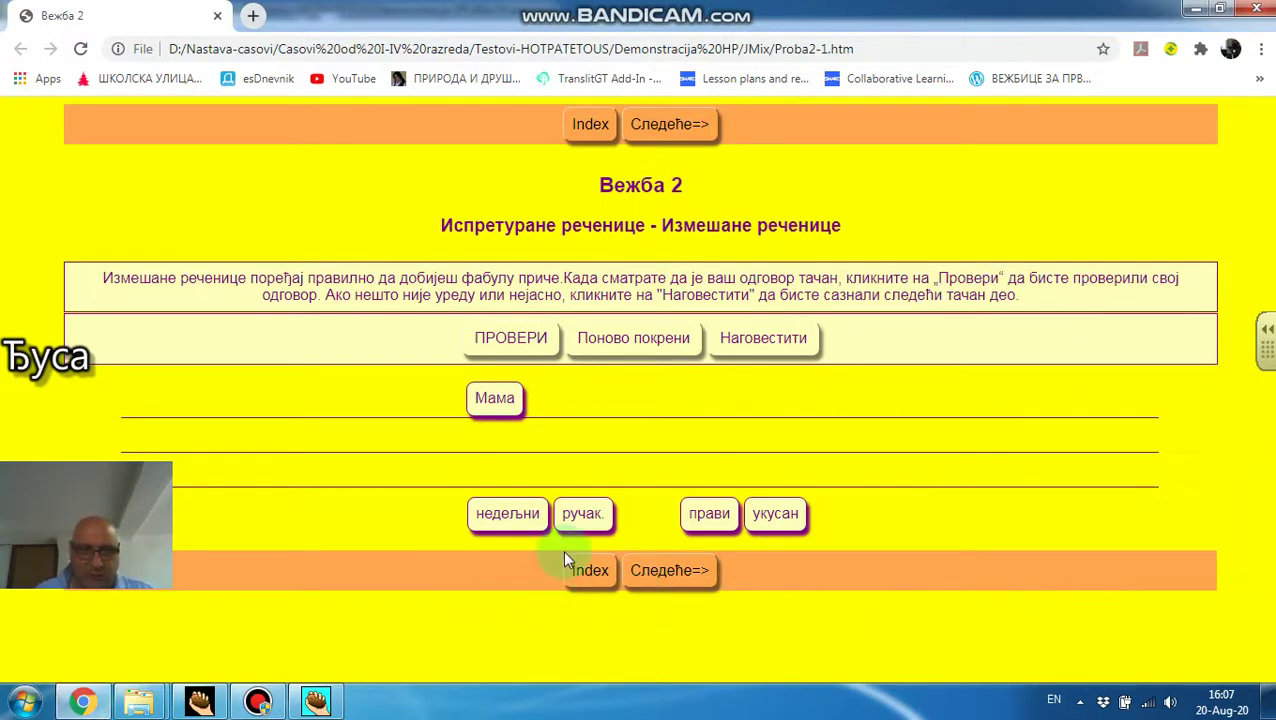
{"action": "left_click_drag", "start_coordinate": [706, 514], "coordinate": [562, 400]}
{"action": "left_click_drag", "start_coordinate": [776, 513], "coordinate": [638, 405]}
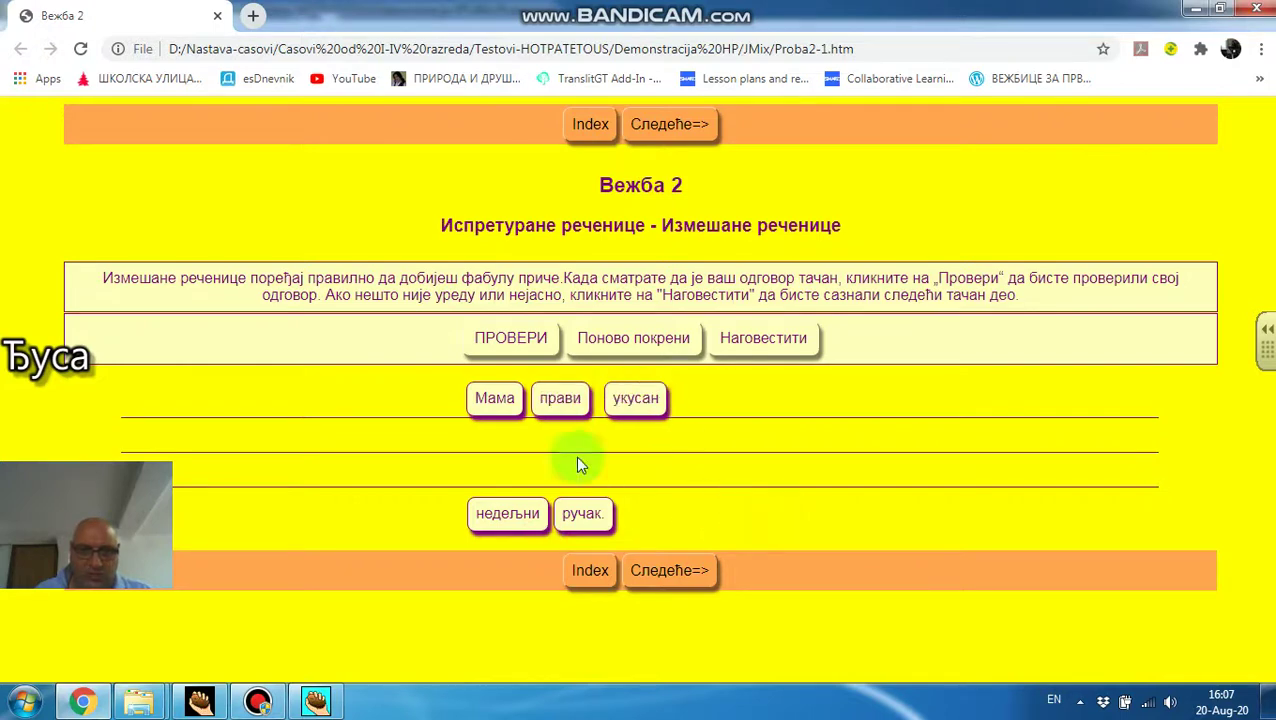
{"action": "left_click_drag", "start_coordinate": [516, 516], "coordinate": [714, 400]}
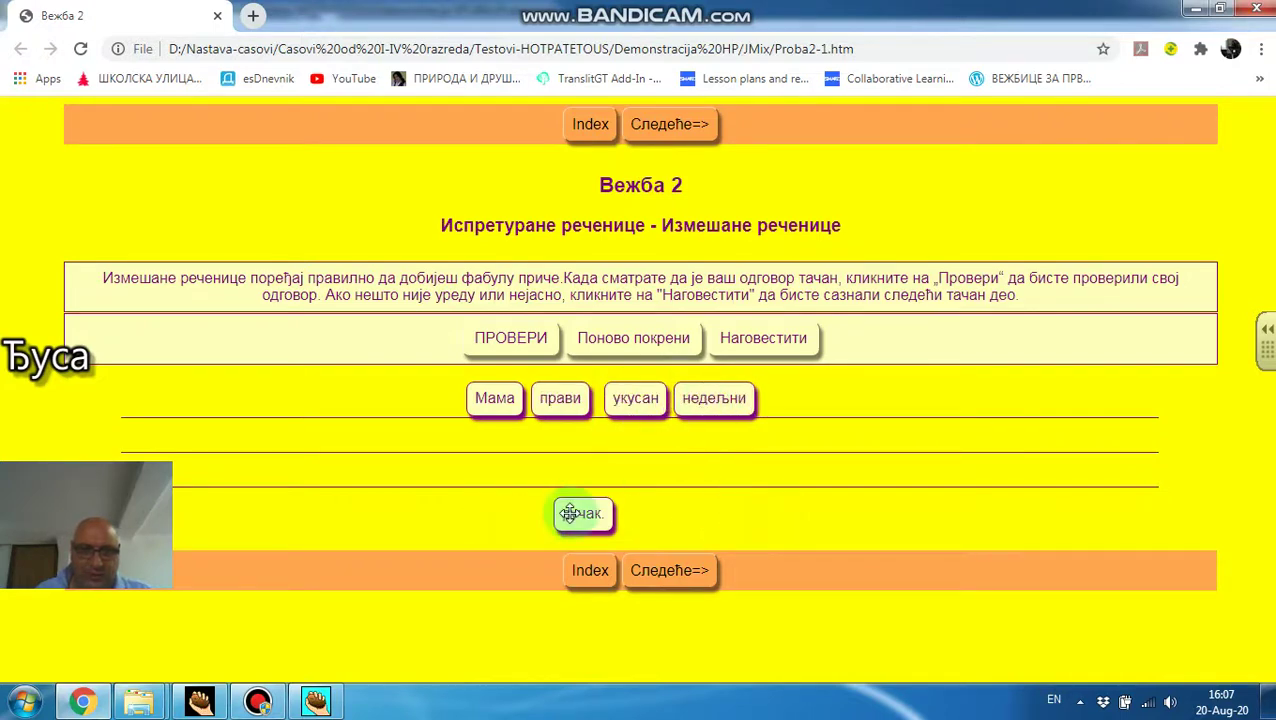
{"action": "left_click_drag", "start_coordinate": [581, 513], "coordinate": [797, 428]}
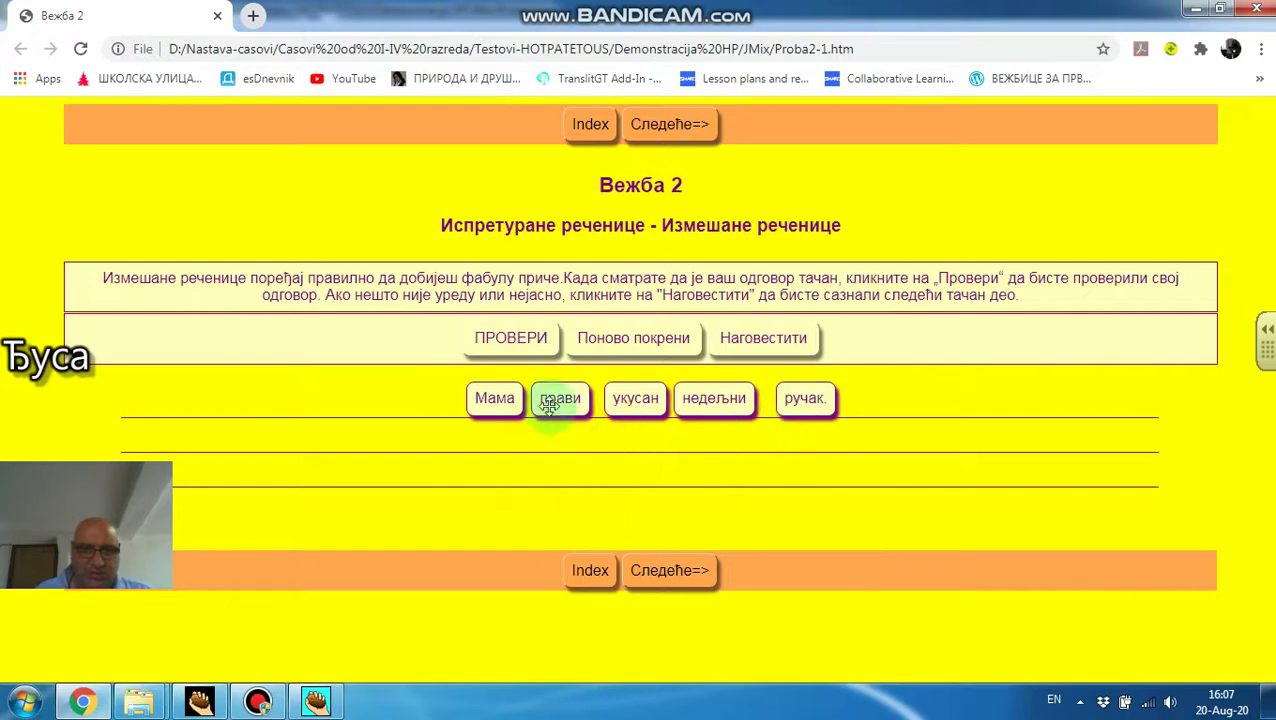
- Check the answer, dismiss the feedback, and close the drag-and-drop exercise page and its result-submission popup
{"action": "left_click", "coordinate": [527, 345]}
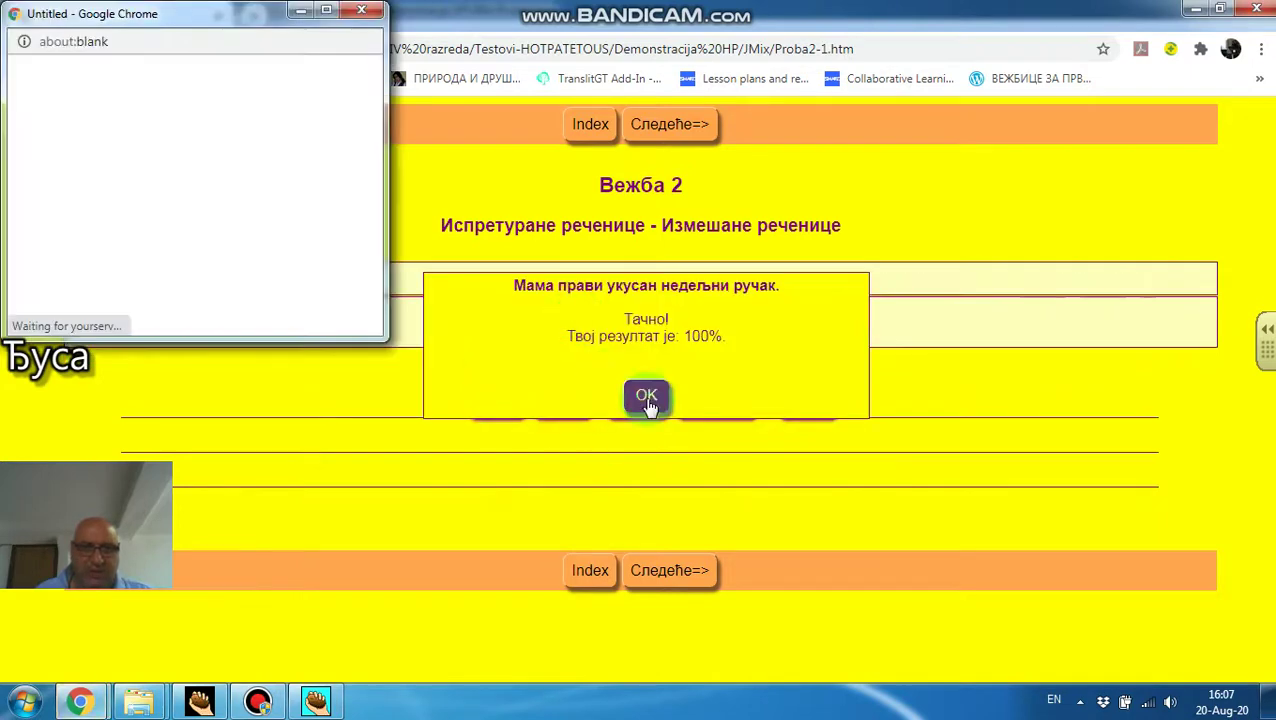
{"action": "left_click", "coordinate": [647, 396]}
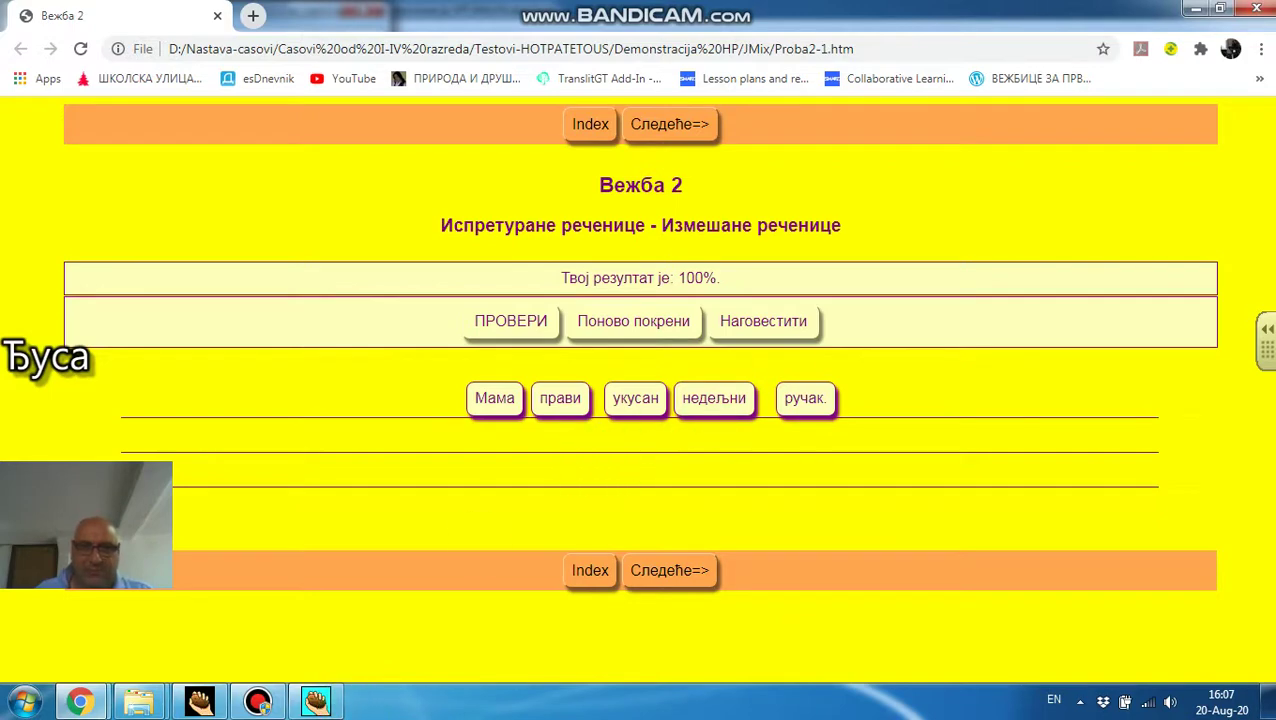
{"action": "left_click", "coordinate": [1257, 10]}
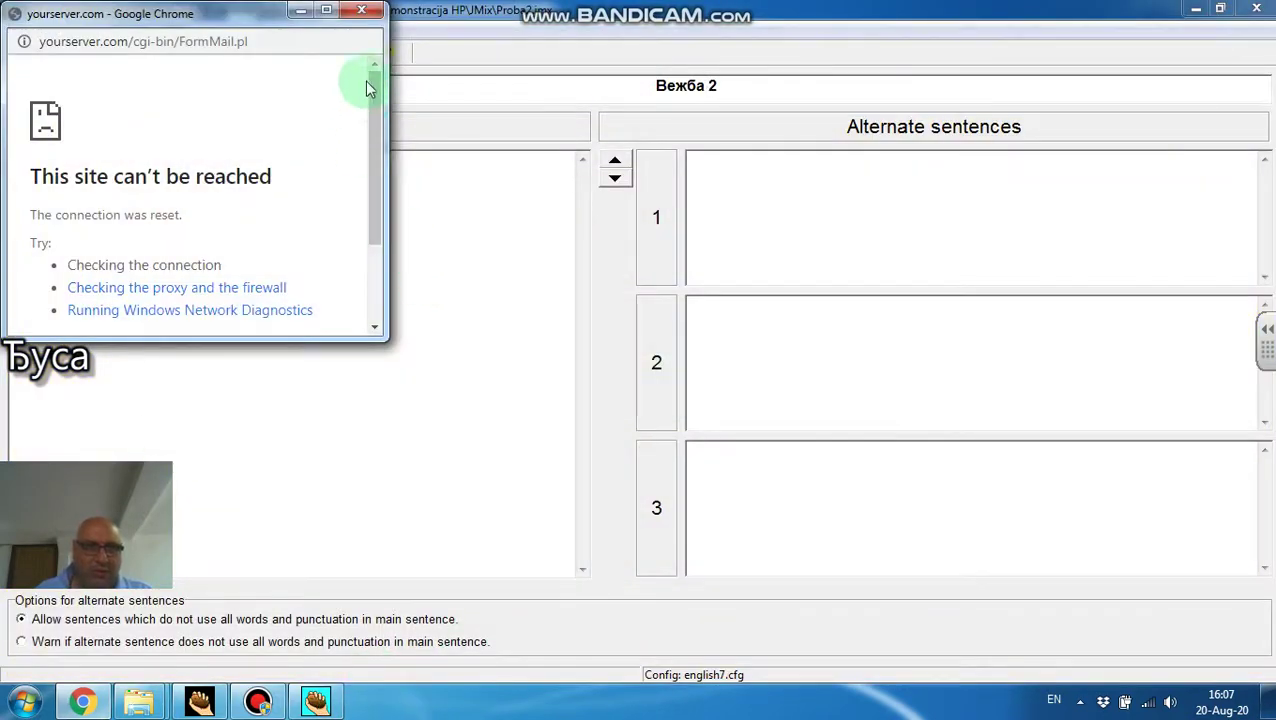
{"action": "left_click", "coordinate": [364, 11]}
- Turn off submitting results through CGI to an email address in the exercise configuration
{"action": "left_click", "coordinate": [341, 51]}
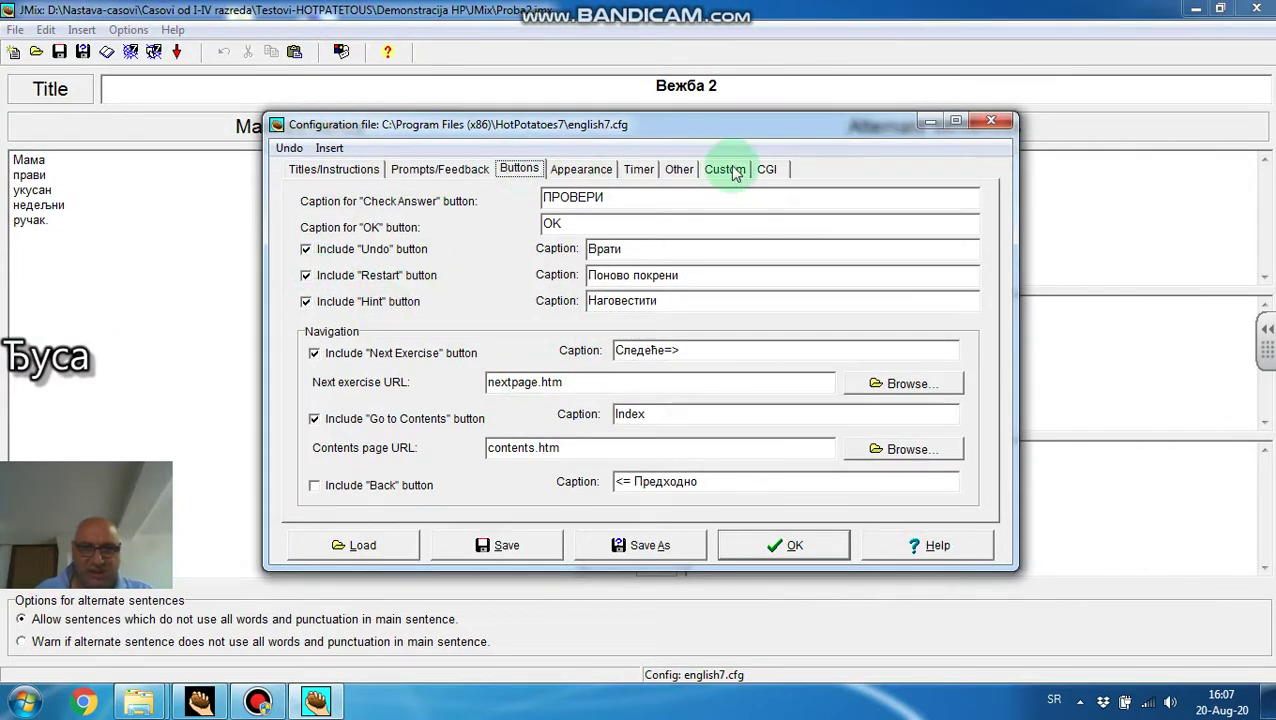
{"action": "left_click", "coordinate": [766, 172]}
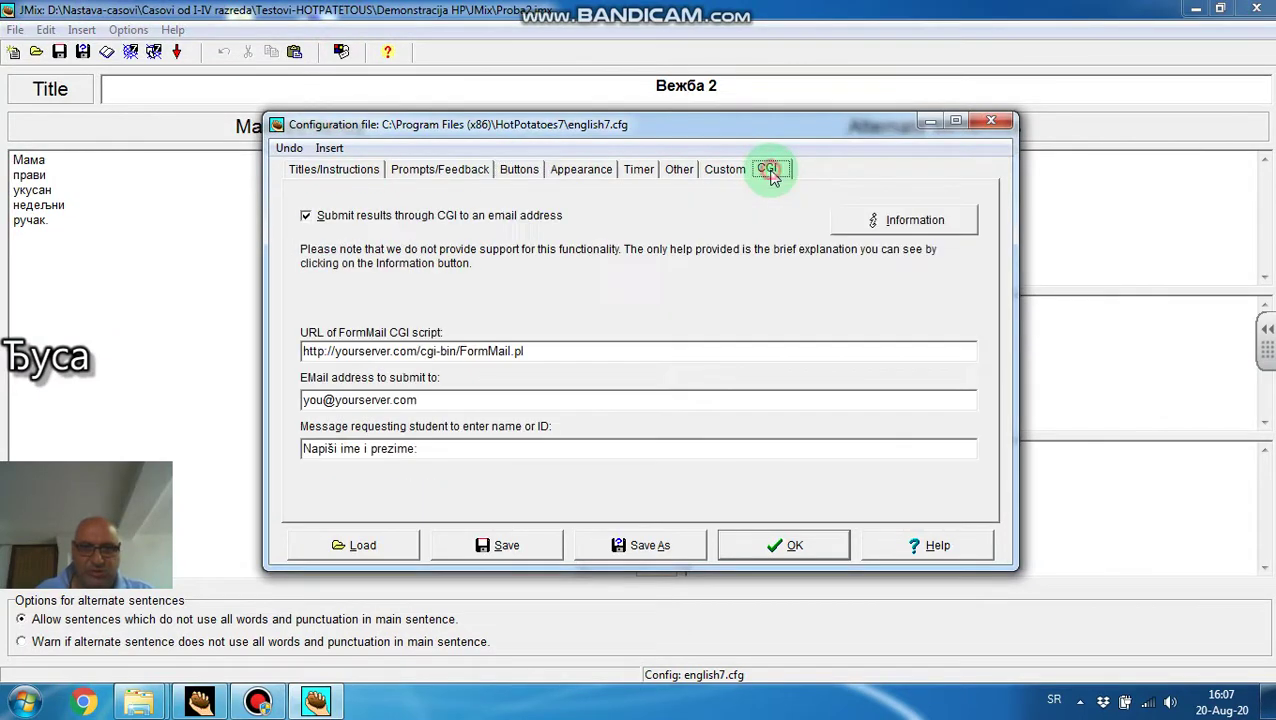
{"action": "left_click", "coordinate": [306, 216]}
{"action": "left_click", "coordinate": [821, 545]}
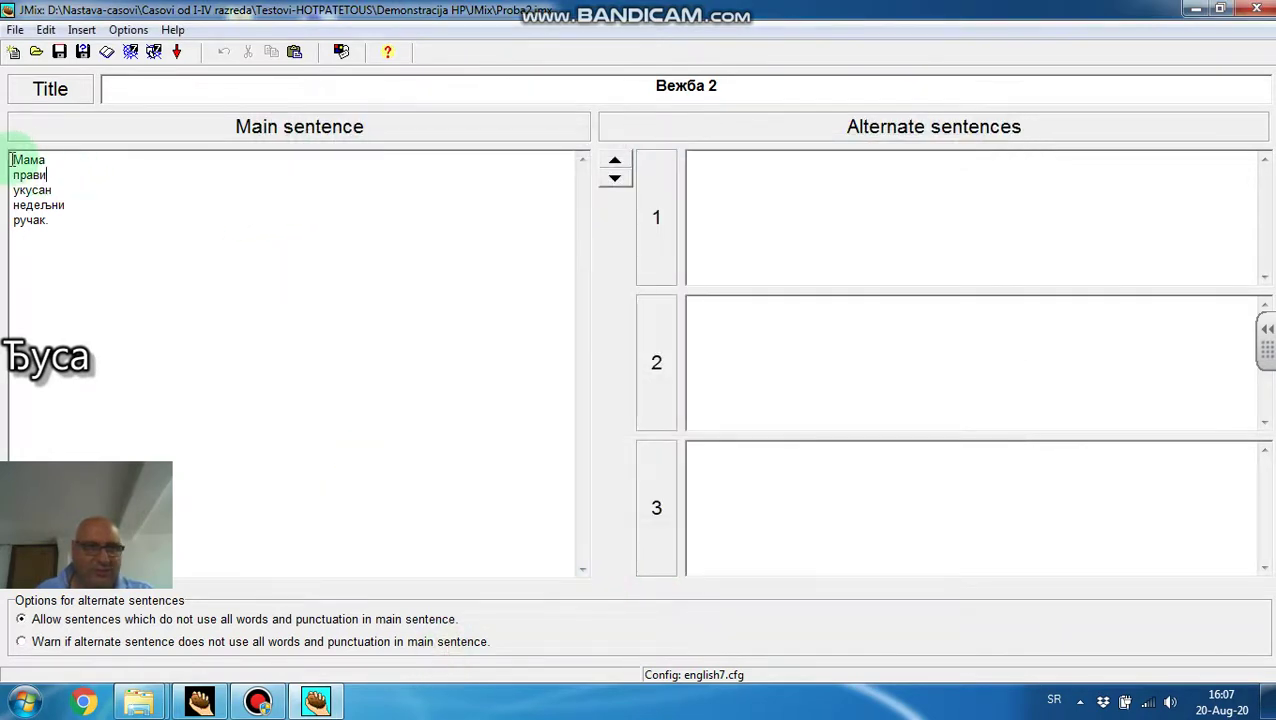
- Replace the main sentence with the letters of "Копаоник", one letter per line
{"action": "left_click_drag", "start_coordinate": [12, 159], "coordinate": [48, 239]}
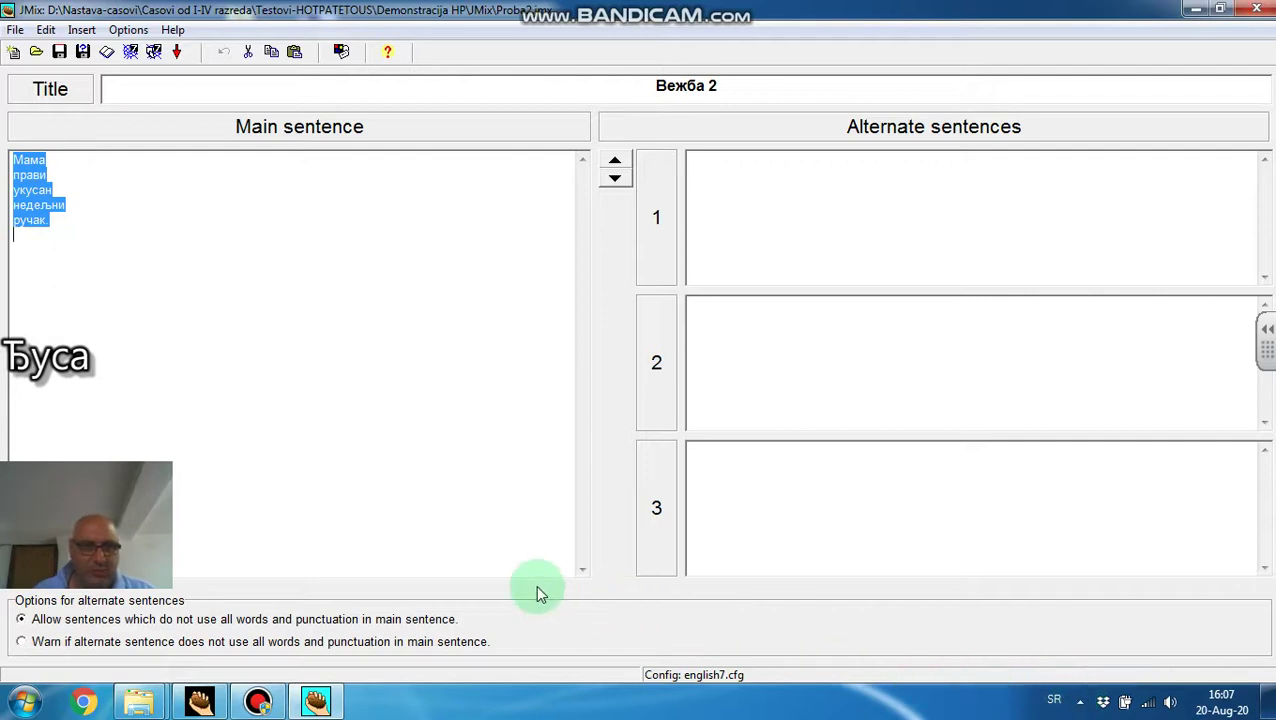
{"action": "type", "text": "К"}
{"action": "key", "text": "Return"}
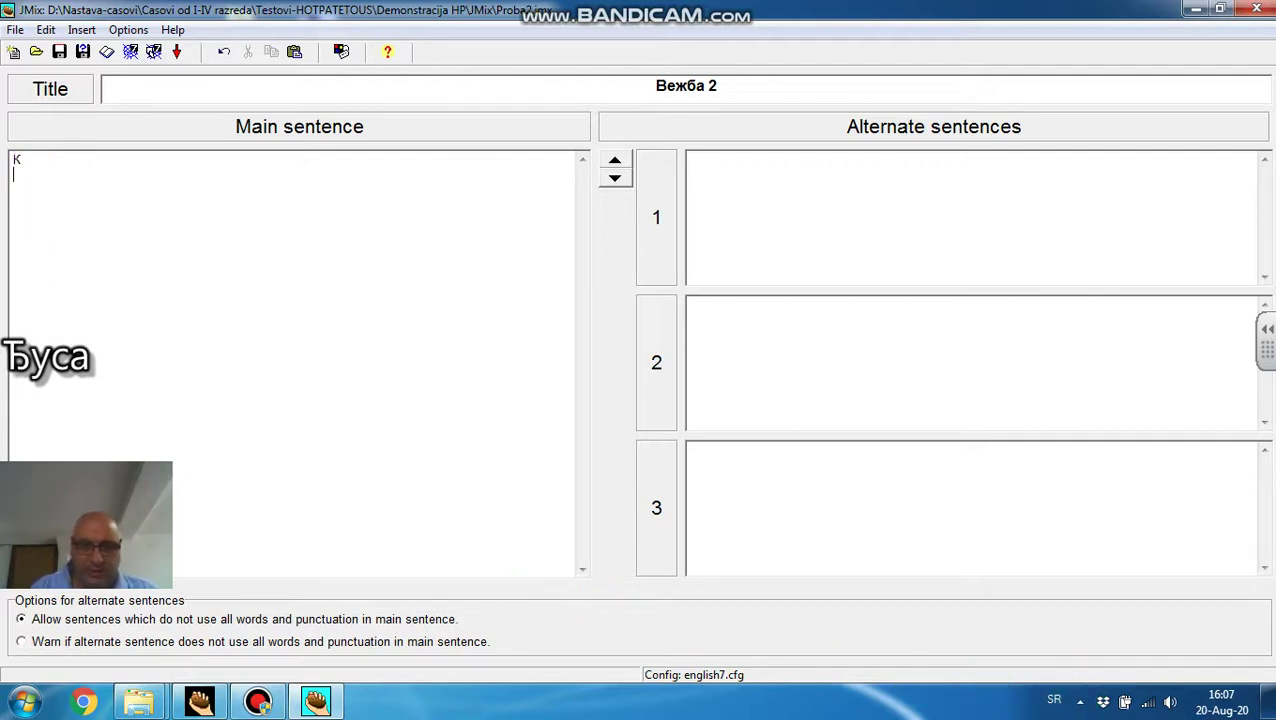
{"action": "type", "text": "о "}
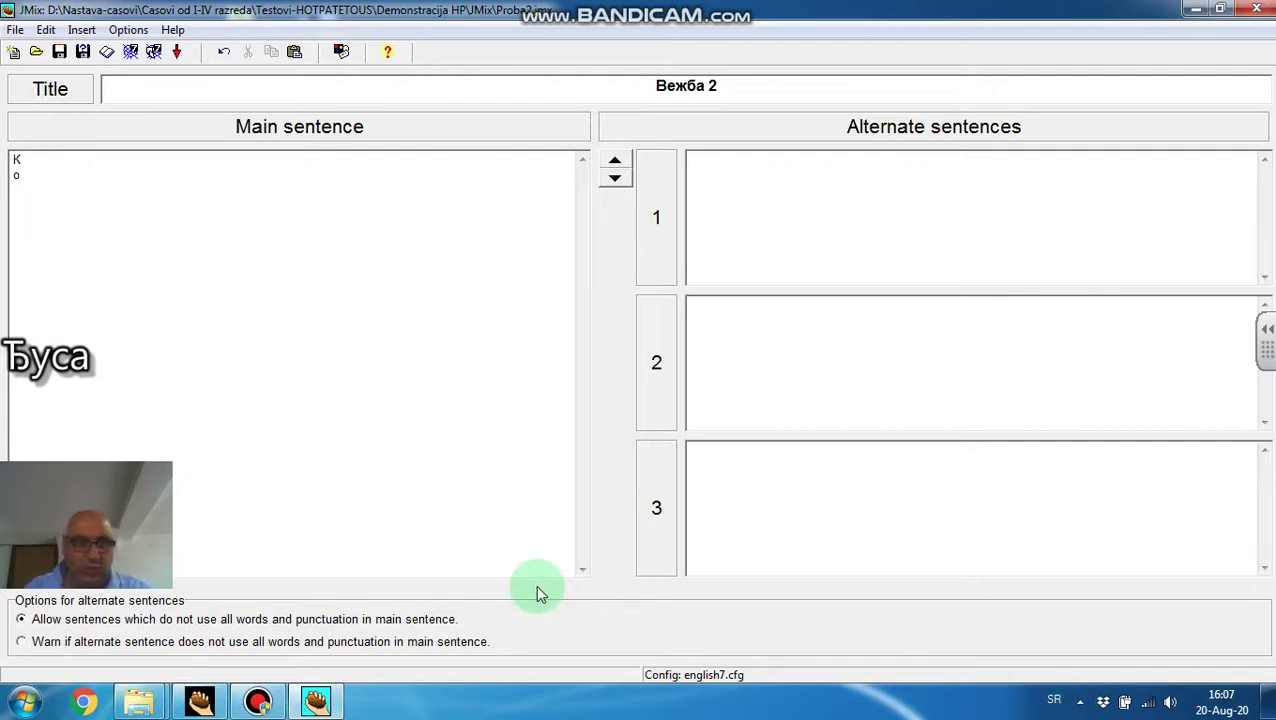
{"action": "type", "text": "п"}
{"action": "key", "text": "Return"}
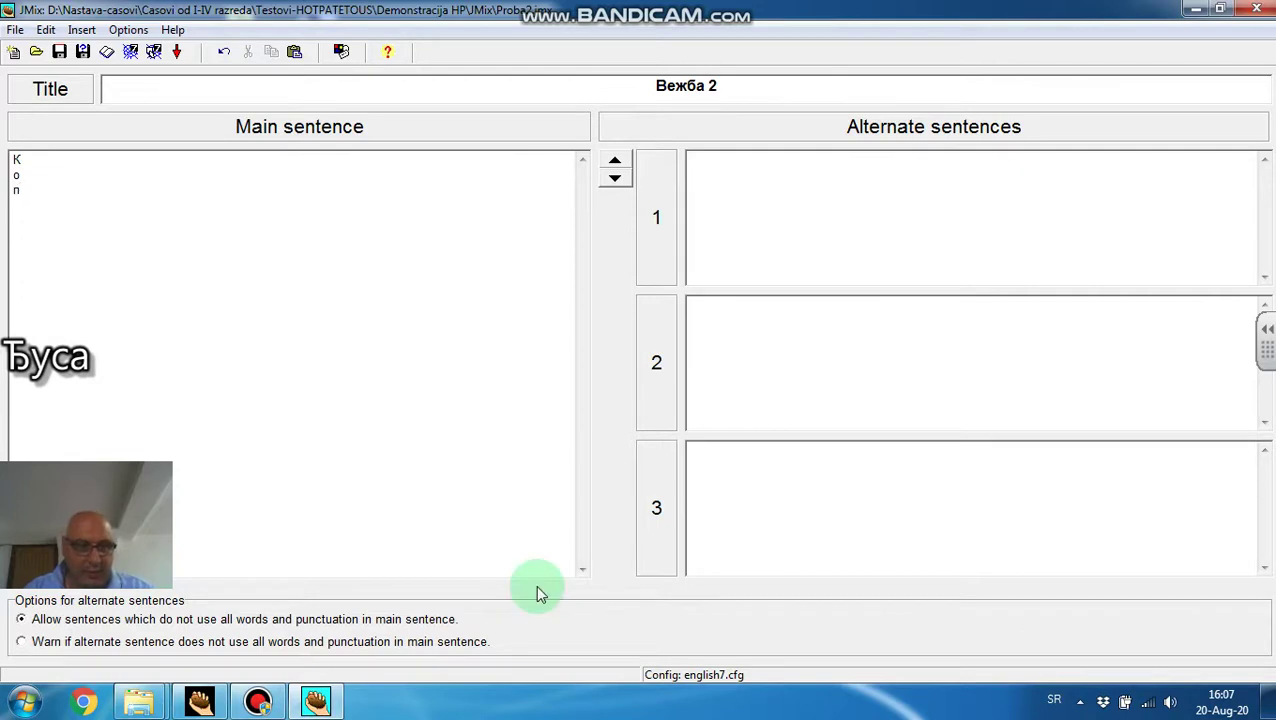
{"action": "type", "text": "а"}
{"action": "key", "text": "Return"}
{"action": "type", "text": "о"}
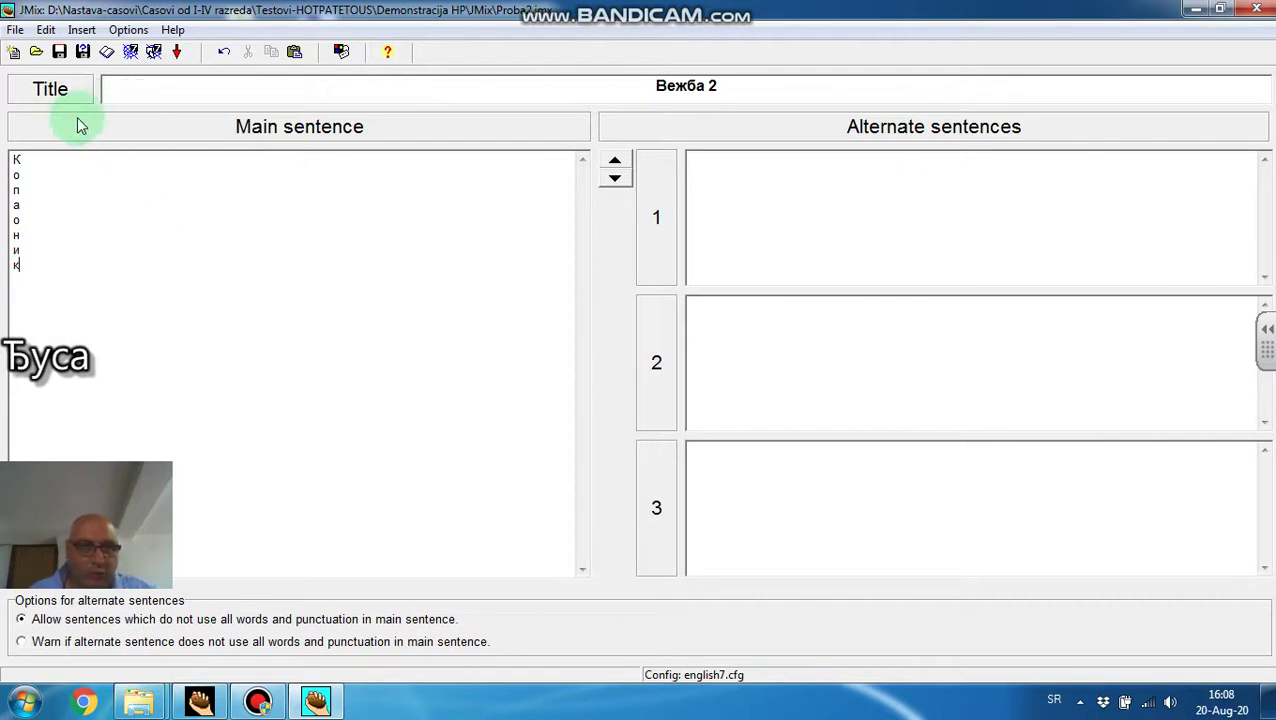
- Include a reading text whose title holds the local picture kopaonik.jpg at a width of 200, keeping its aspect ratio
{"action": "left_click", "coordinate": [107, 54]}
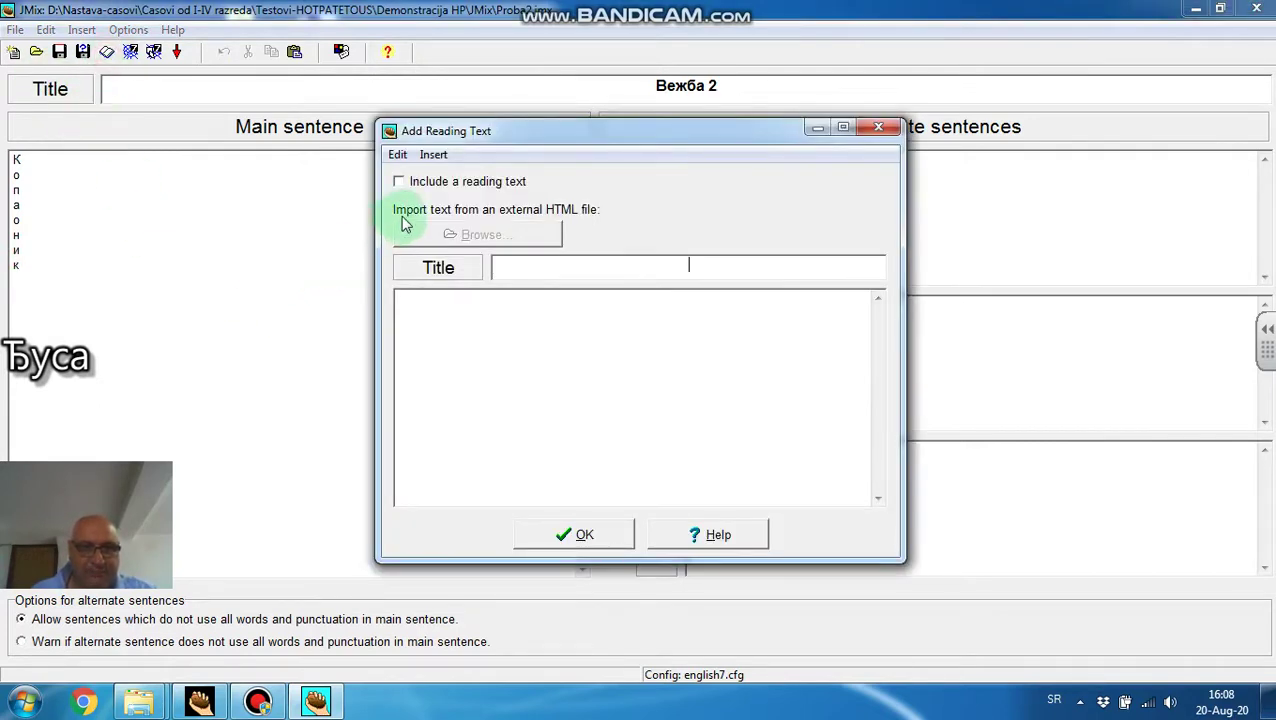
{"action": "left_click", "coordinate": [433, 156]}
{"action": "mouse_move", "coordinate": [330, 175]}
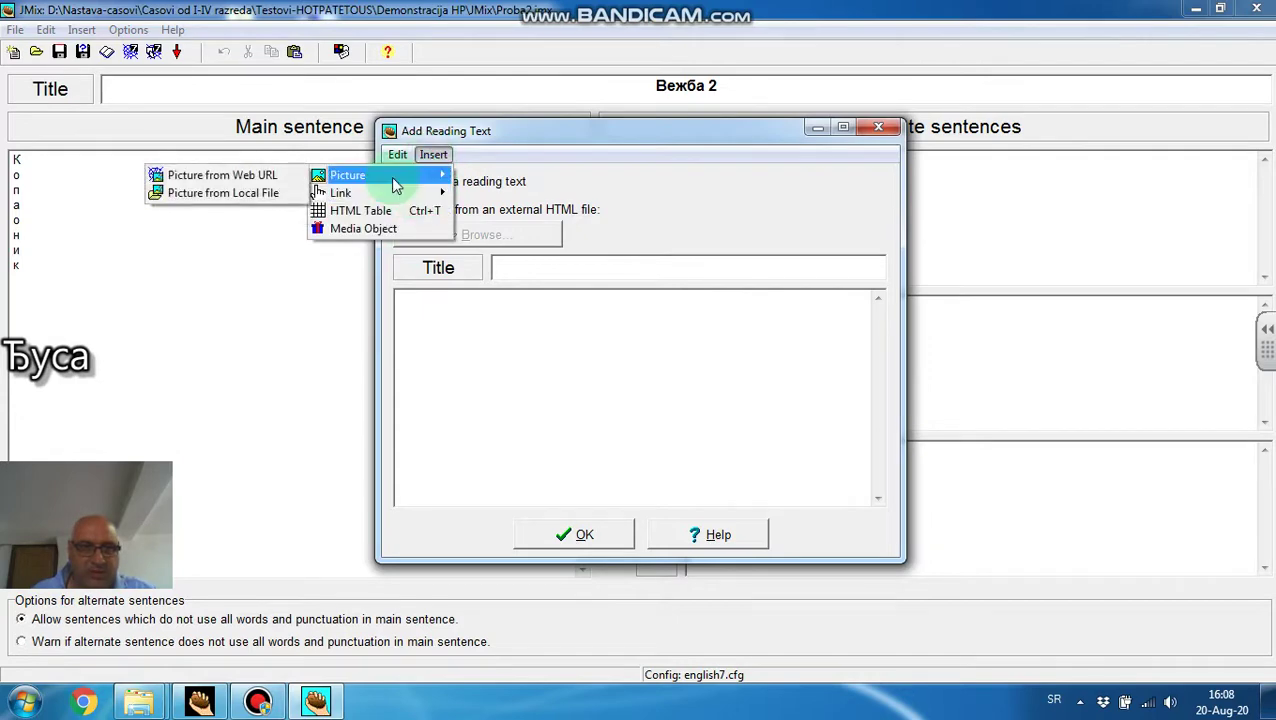
{"action": "left_click", "coordinate": [266, 198]}
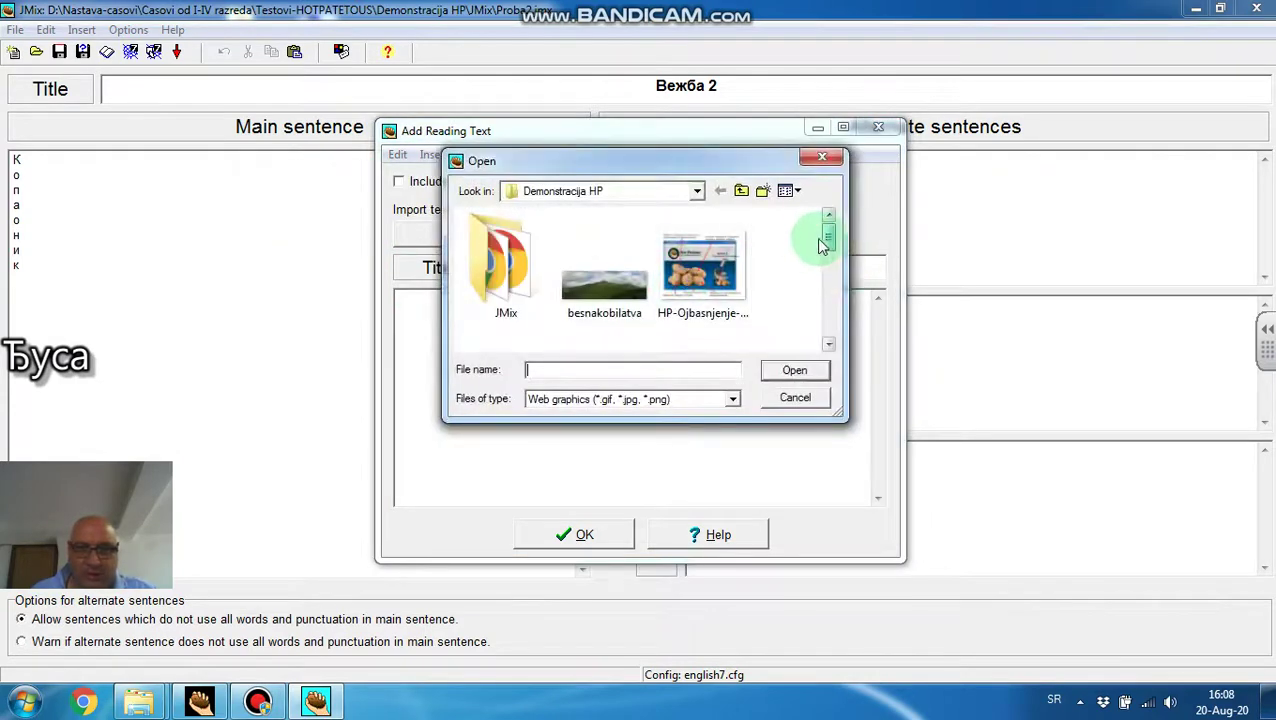
{"action": "left_click_drag", "start_coordinate": [829, 240], "coordinate": [829, 270]}
{"action": "left_click", "coordinate": [730, 268]}
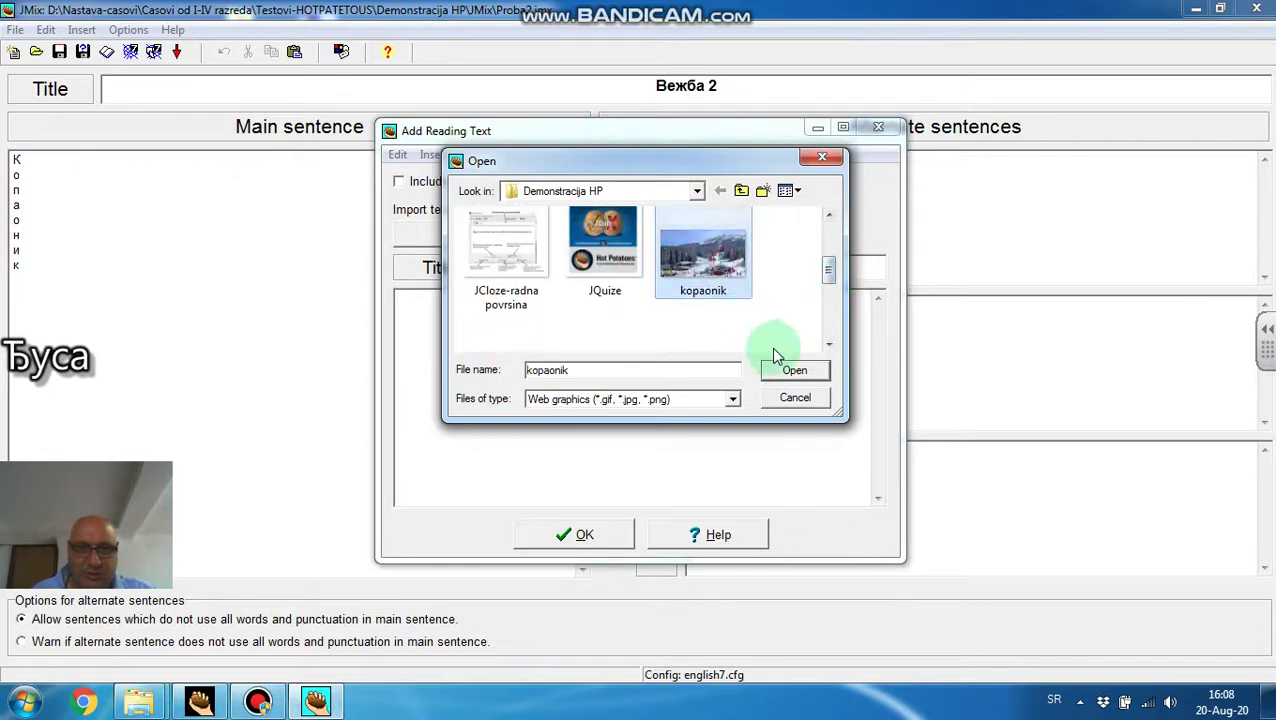
{"action": "left_click", "coordinate": [787, 372]}
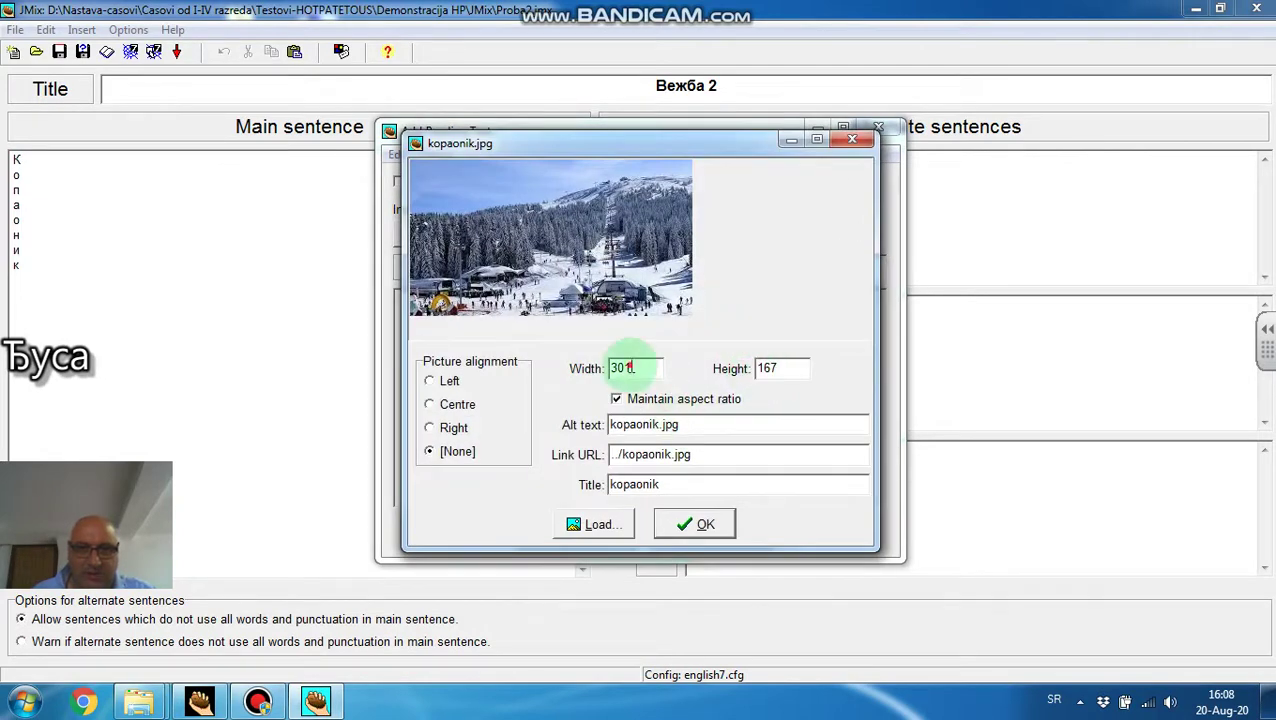
{"action": "type", "text": "200"}
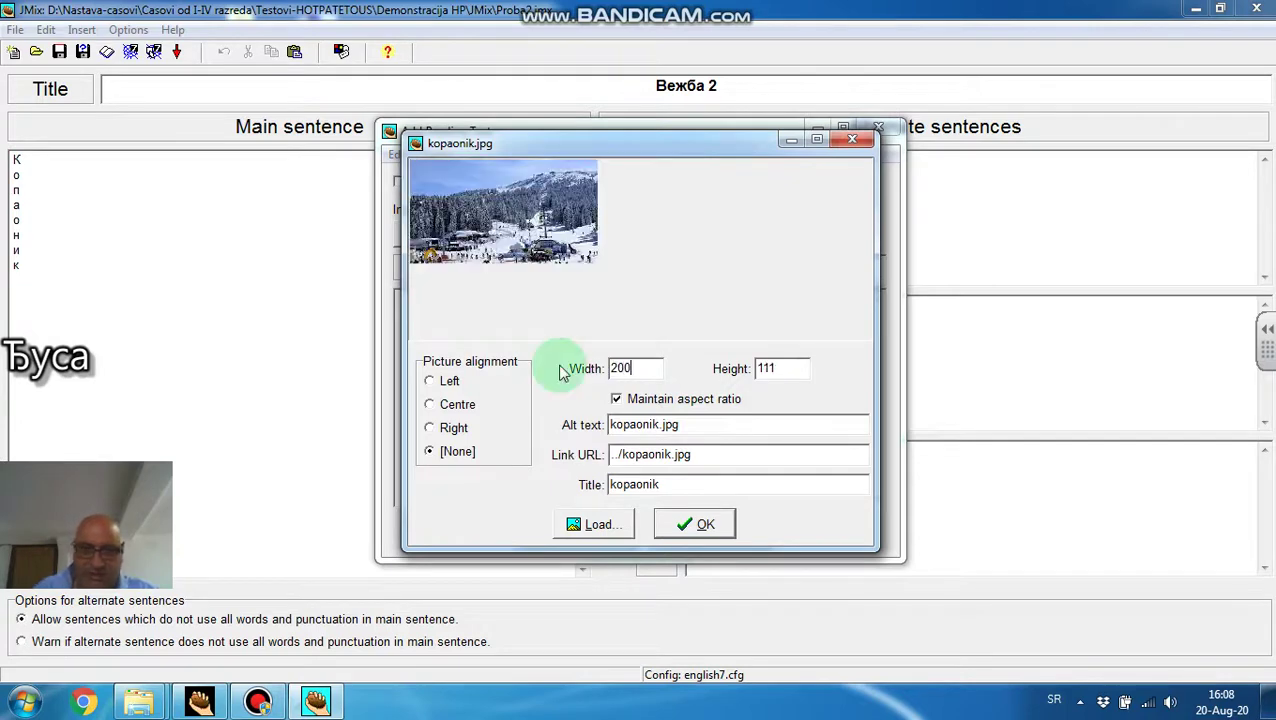
{"action": "left_click", "coordinate": [710, 526]}
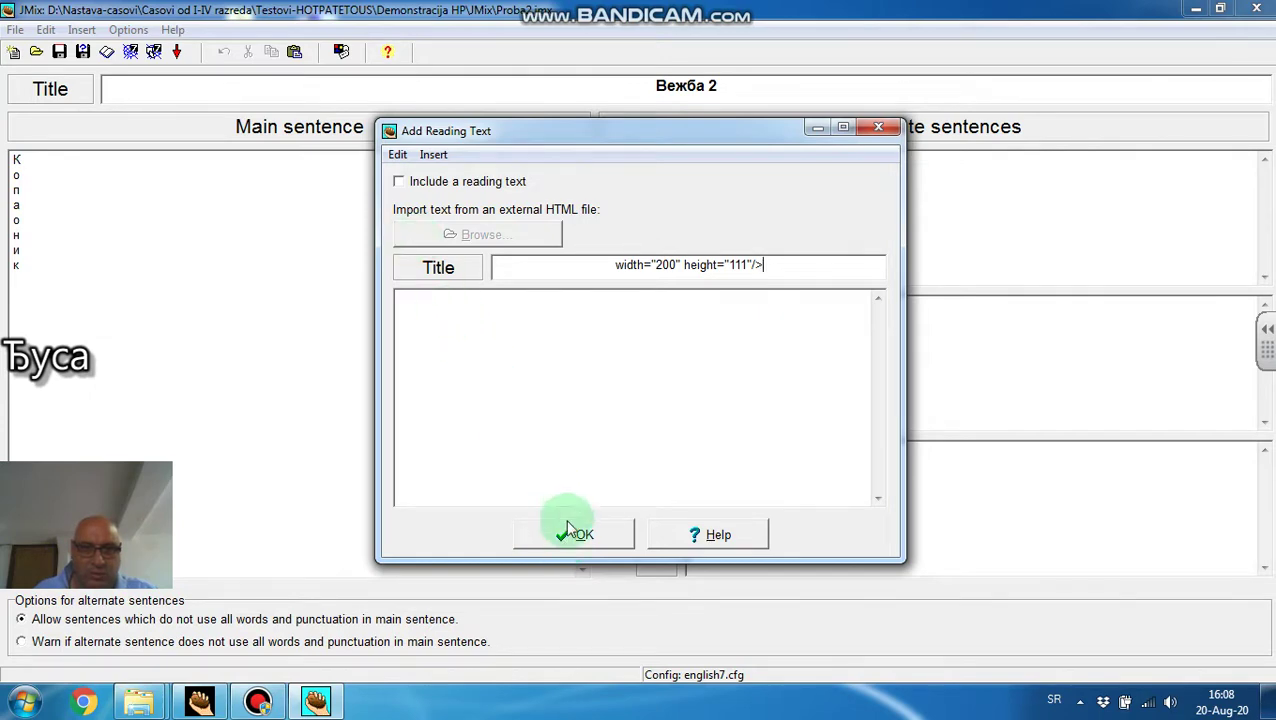
{"action": "left_click", "coordinate": [399, 181]}
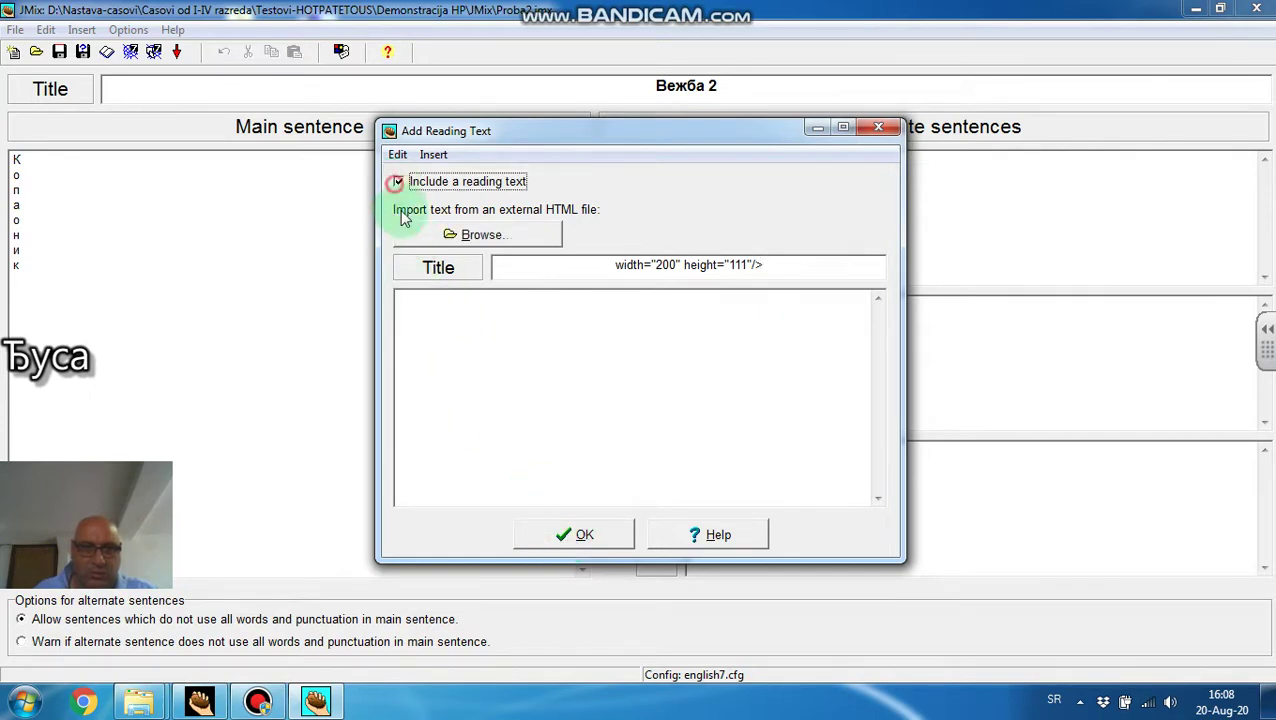
{"action": "left_click", "coordinate": [574, 538]}
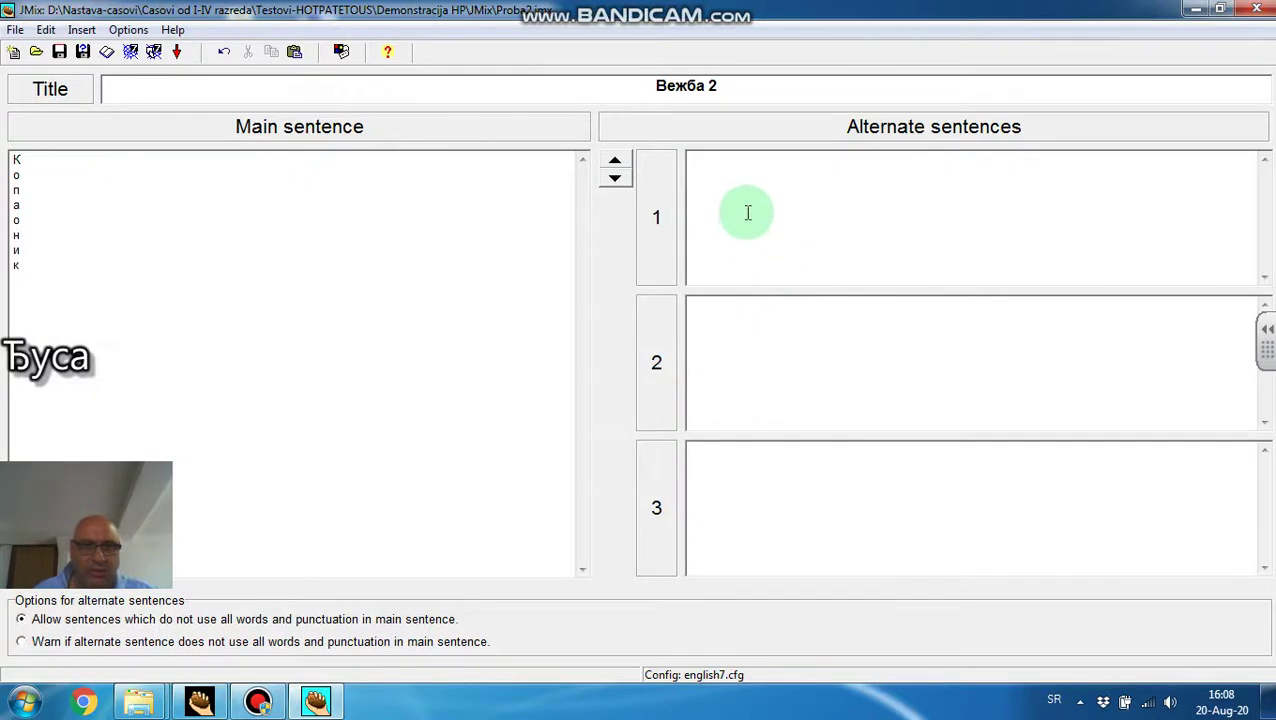
{"action": "left_click", "coordinate": [746, 218]}
- Export the exercise as a standard web page named Proba3 and view it in the browser
{"action": "left_click", "coordinate": [130, 52]}
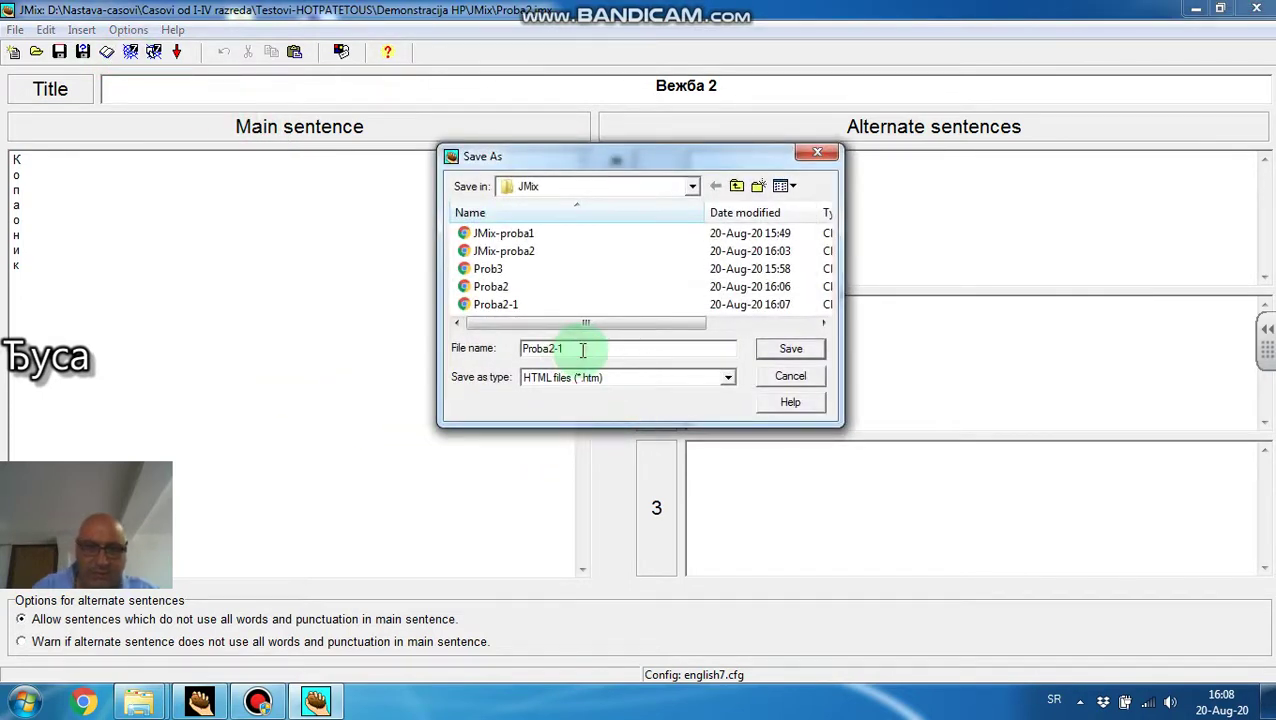
{"action": "key", "text": "BackSpace"}
{"action": "key", "text": "BackSpace"}
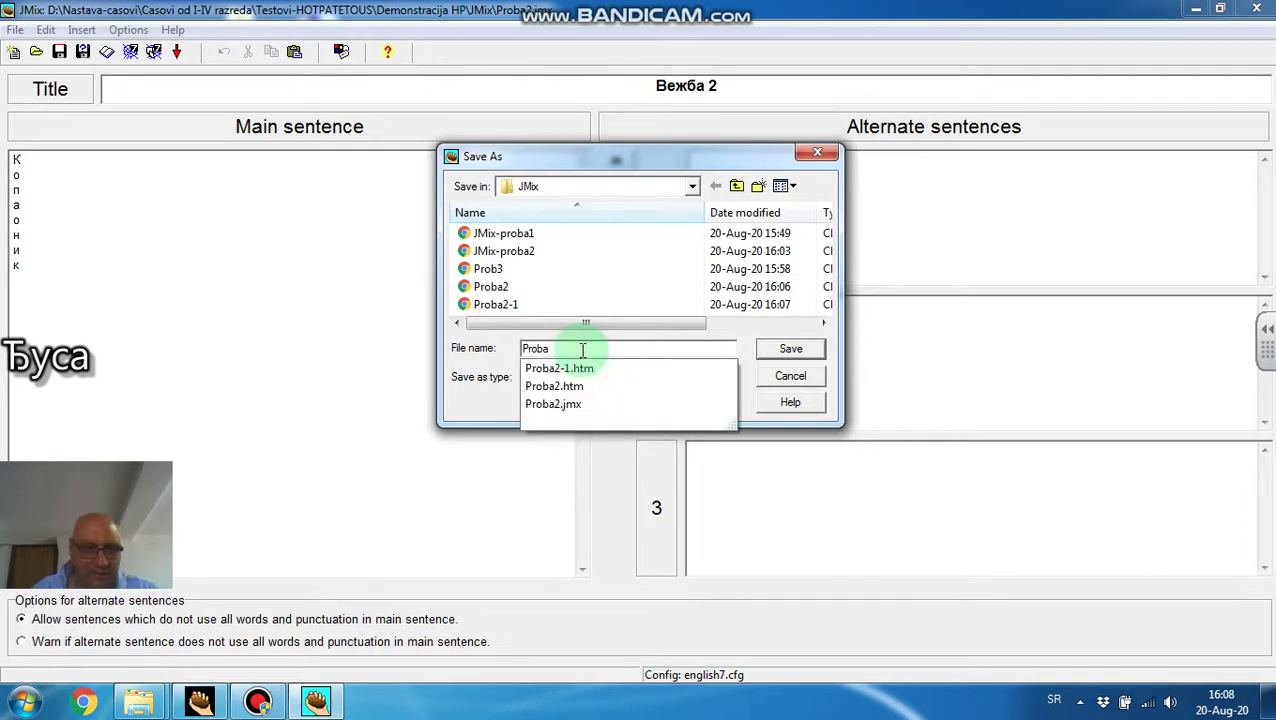
{"action": "type", "text": "3"}
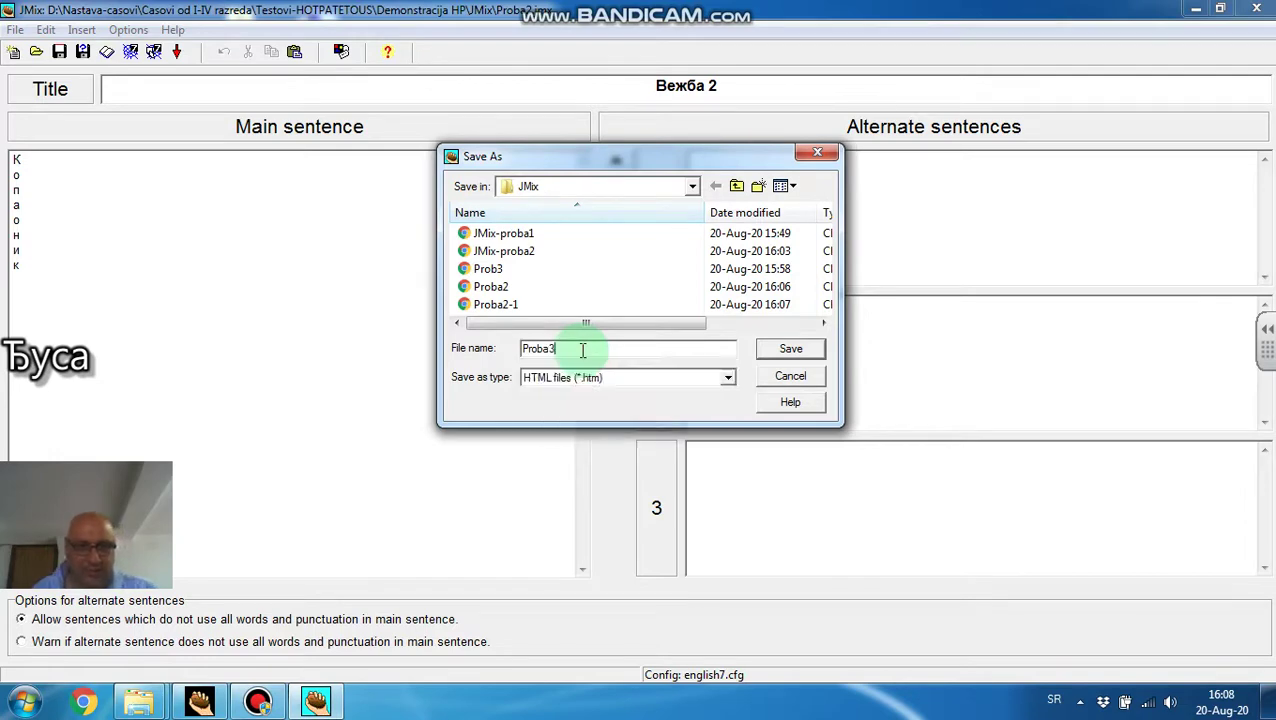
{"action": "left_click", "coordinate": [803, 349]}
{"action": "left_click", "coordinate": [700, 409]}
{"action": "left_click", "coordinate": [648, 339]}
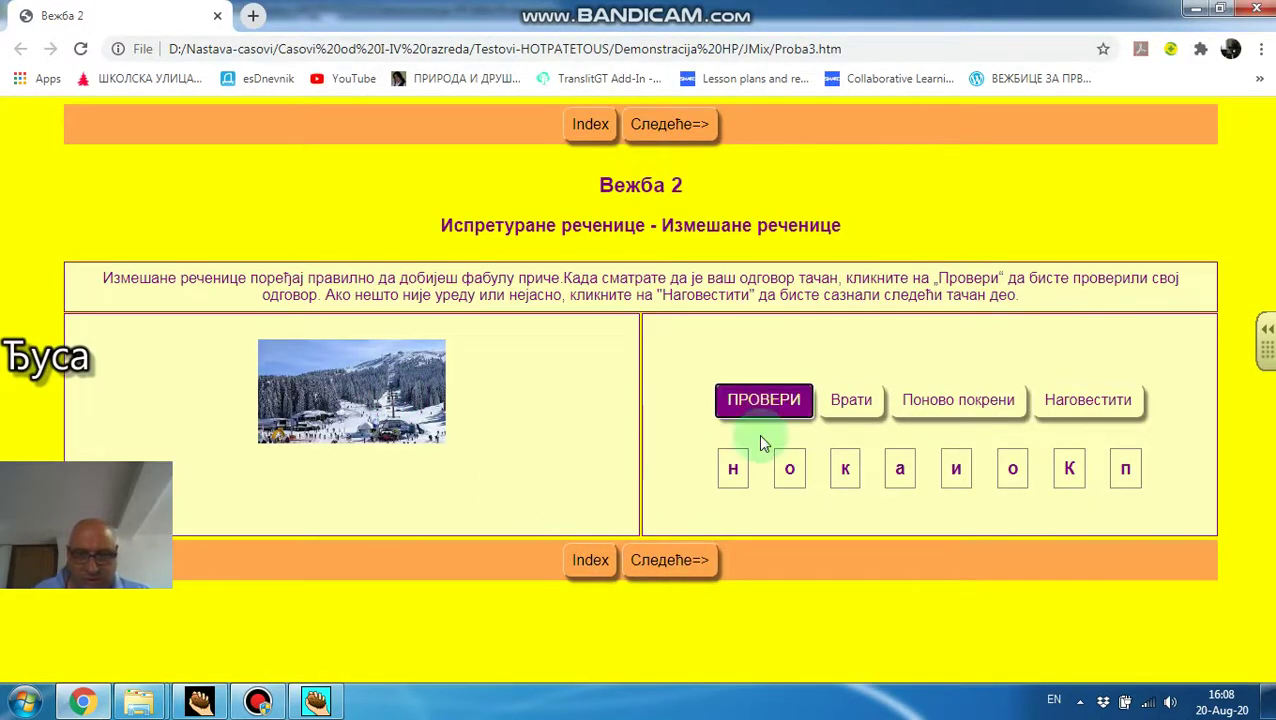
- Test the Proba3 exercise by assembling the letters of "Копаоник" in order and checking the answer, and close the page
{"action": "left_click", "coordinate": [1068, 470]}
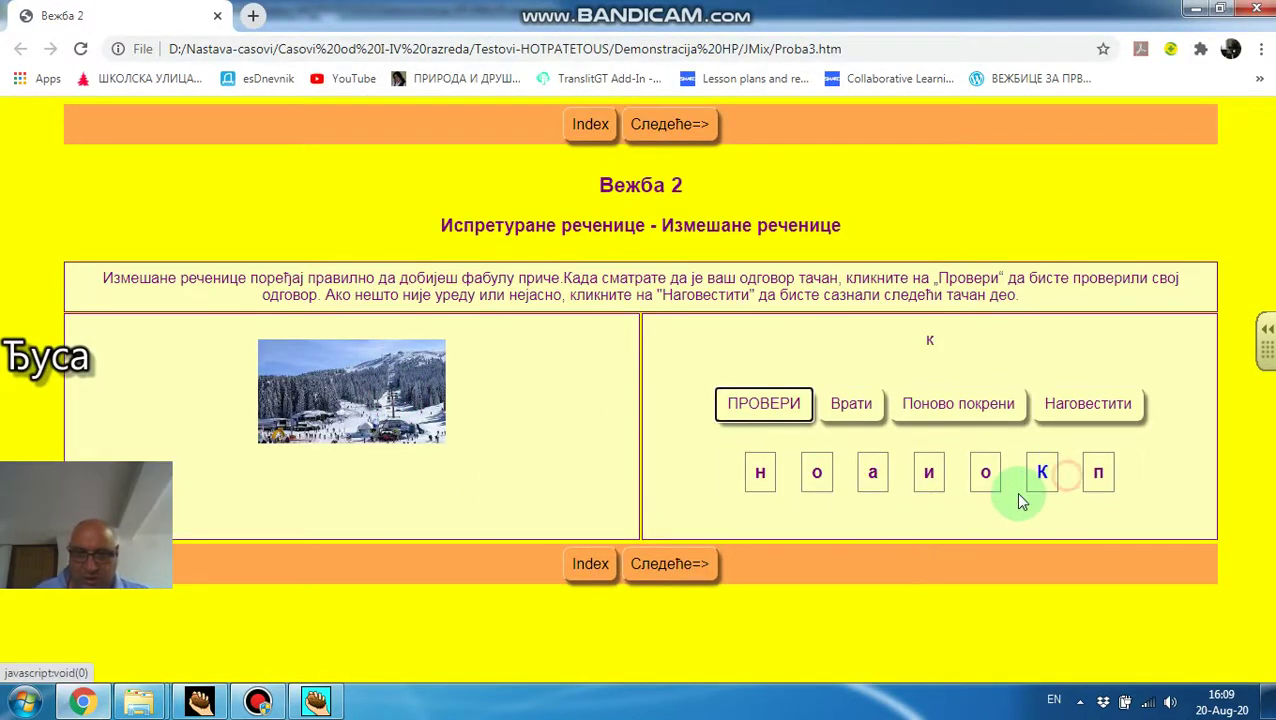
{"action": "left_click", "coordinate": [978, 485]}
{"action": "left_click", "coordinate": [1068, 478]}
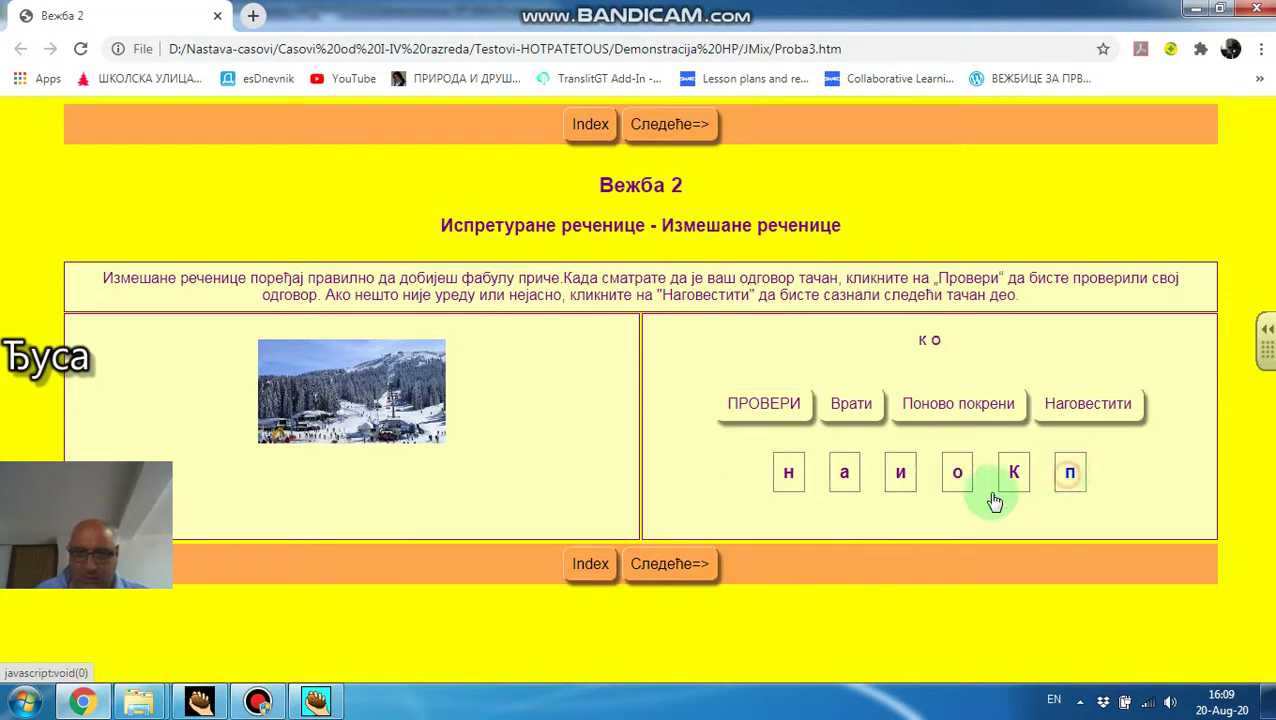
{"action": "left_click", "coordinate": [872, 485]}
{"action": "left_click", "coordinate": [958, 480]}
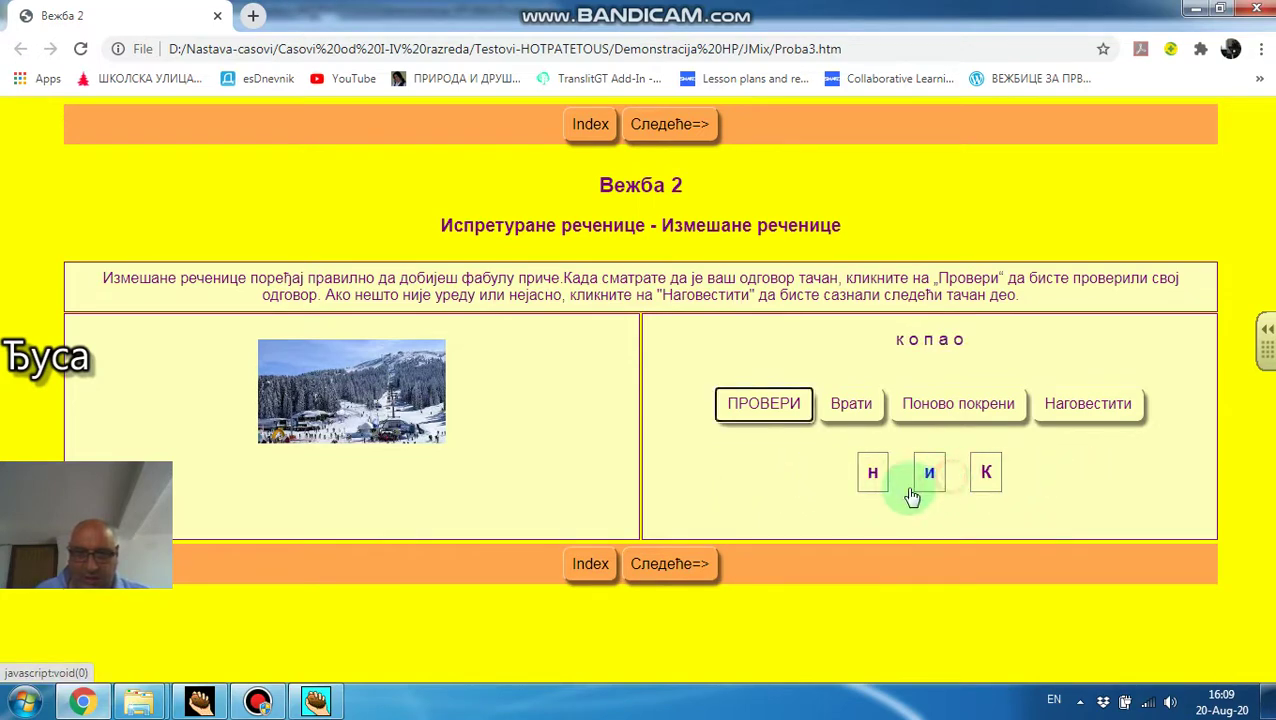
{"action": "left_click", "coordinate": [869, 478]}
{"action": "left_click", "coordinate": [904, 478]}
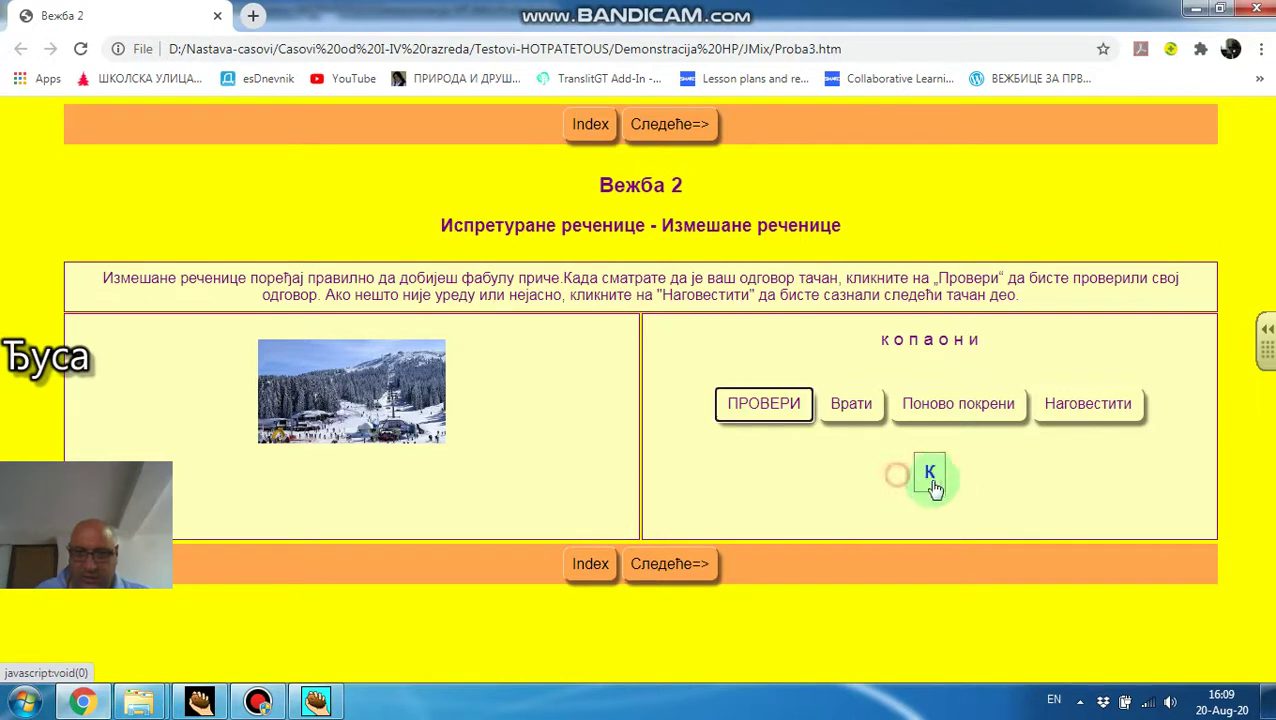
{"action": "left_click", "coordinate": [930, 480]}
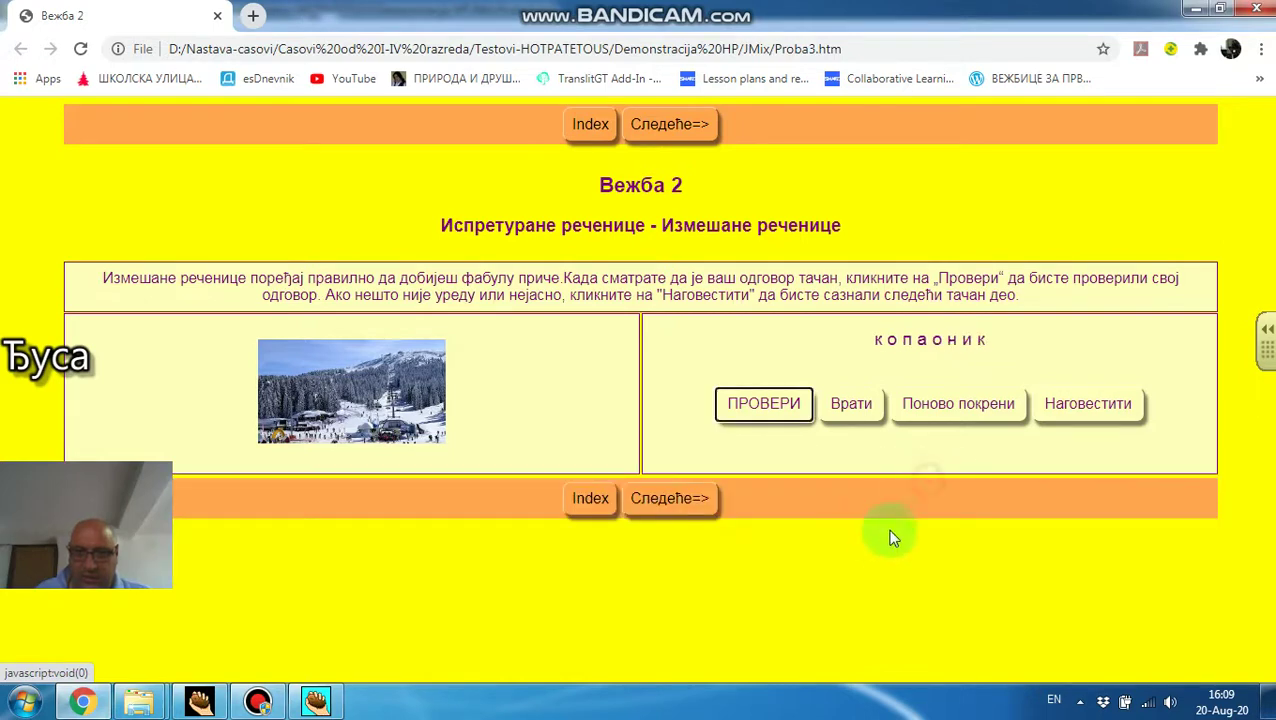
{"action": "left_click", "coordinate": [738, 412]}
{"action": "left_click", "coordinate": [646, 399]}
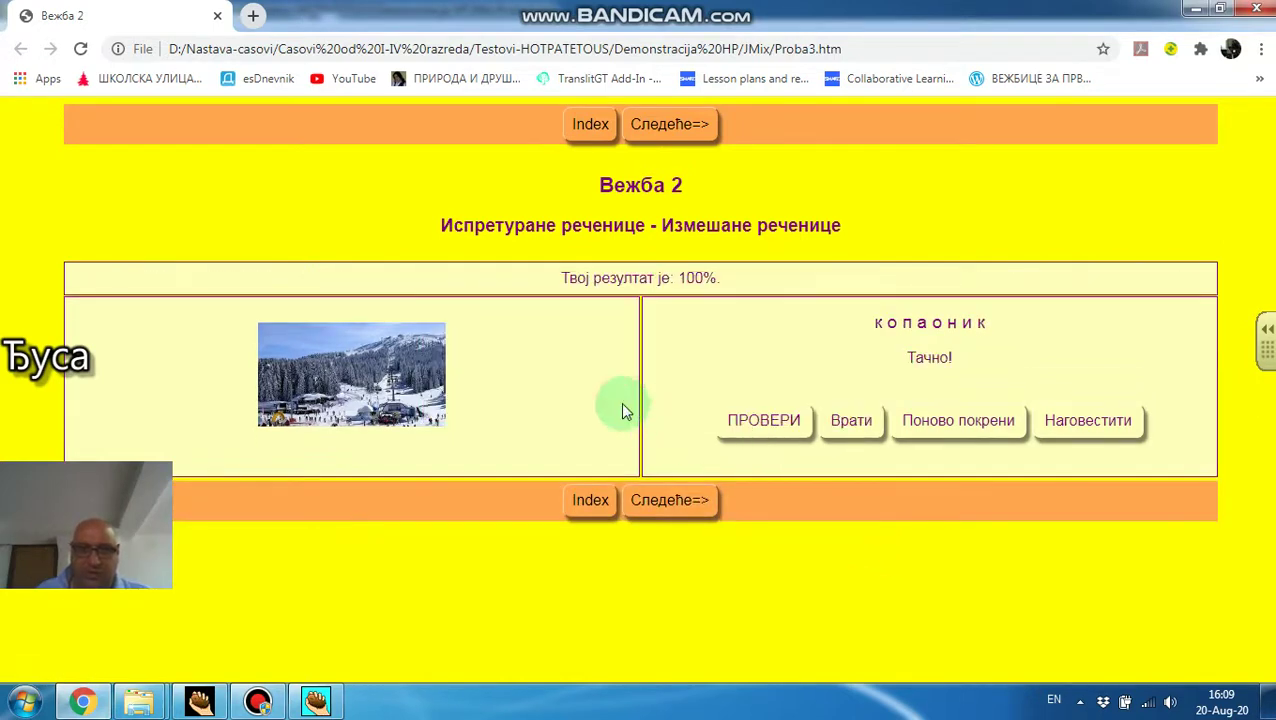
{"action": "left_click", "coordinate": [1260, 10]}
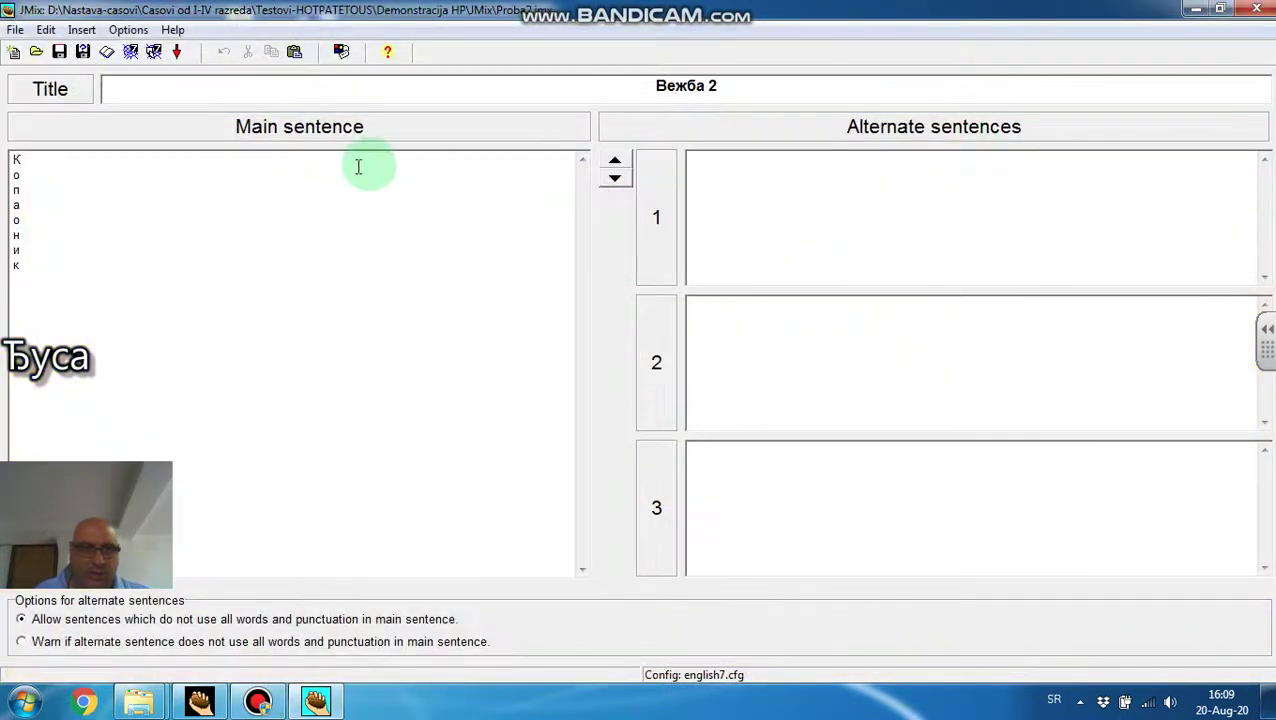
- Export the exercise as a drag-and-drop web page named Proba3-1, keep the capital letter always capitalized, and view it in the browser
{"action": "left_click", "coordinate": [153, 51]}
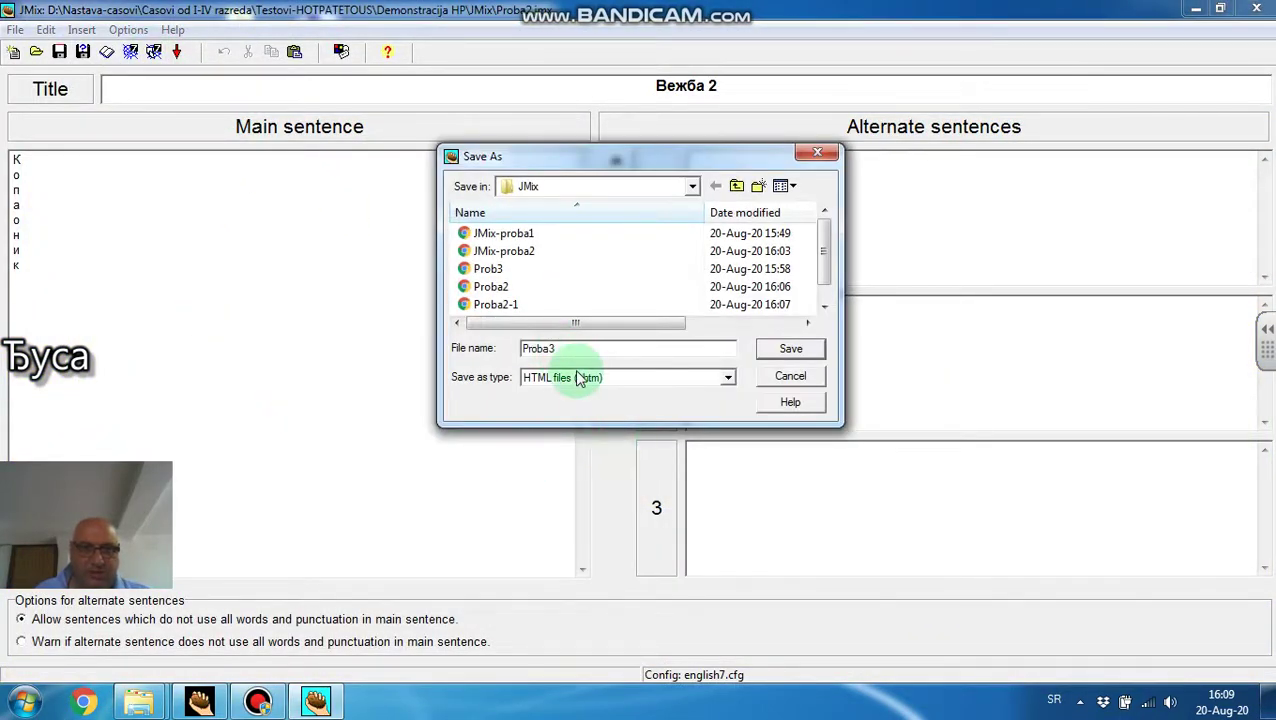
{"action": "type", "text": "-1"}
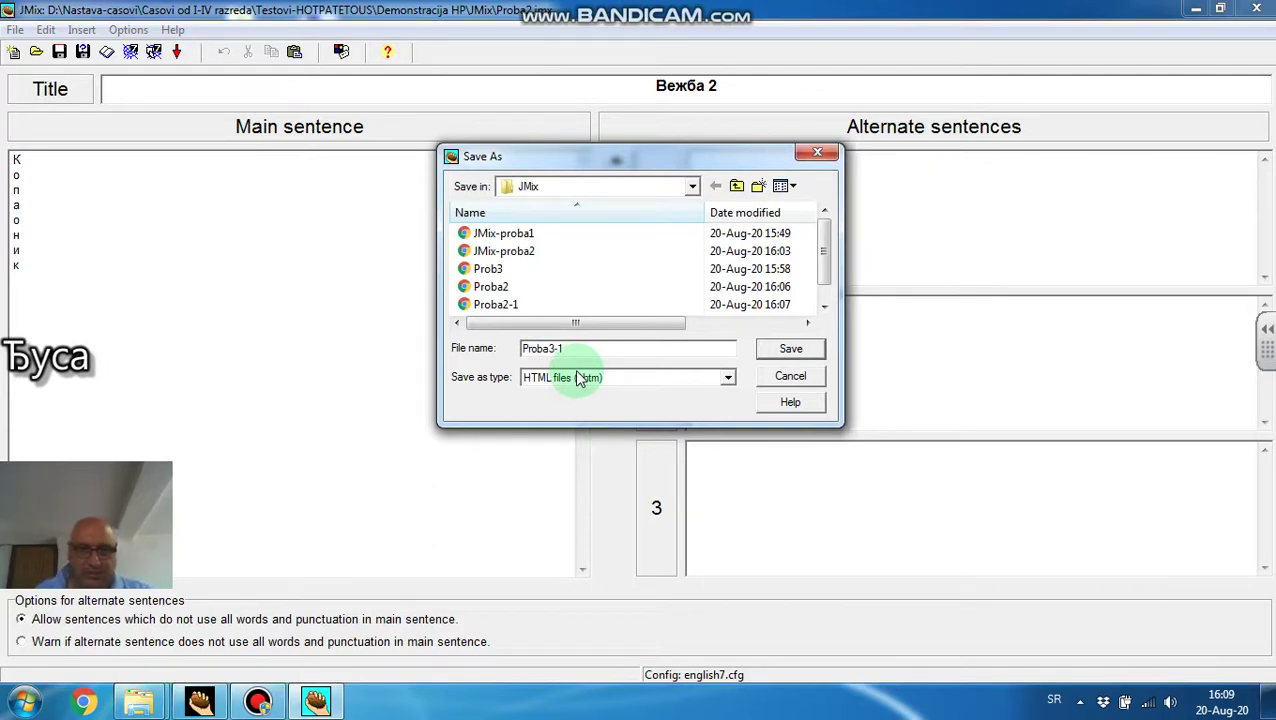
{"action": "left_click", "coordinate": [791, 348]}
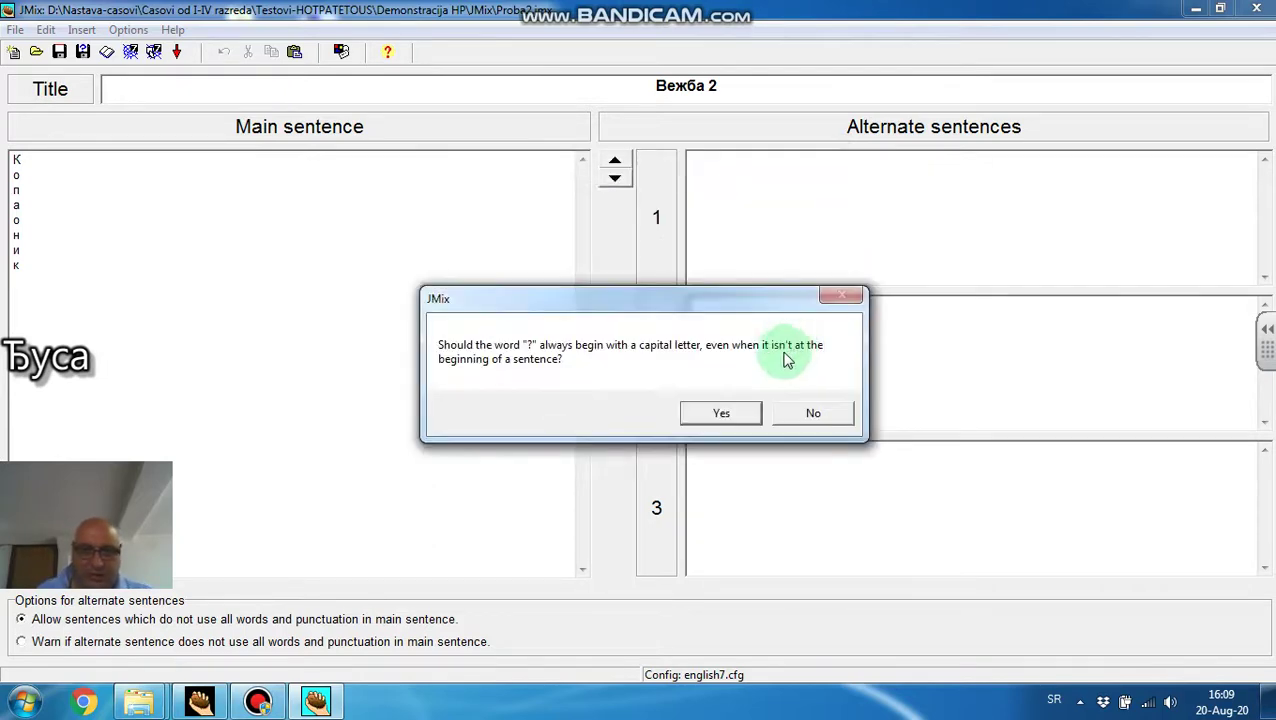
{"action": "left_click", "coordinate": [722, 414]}
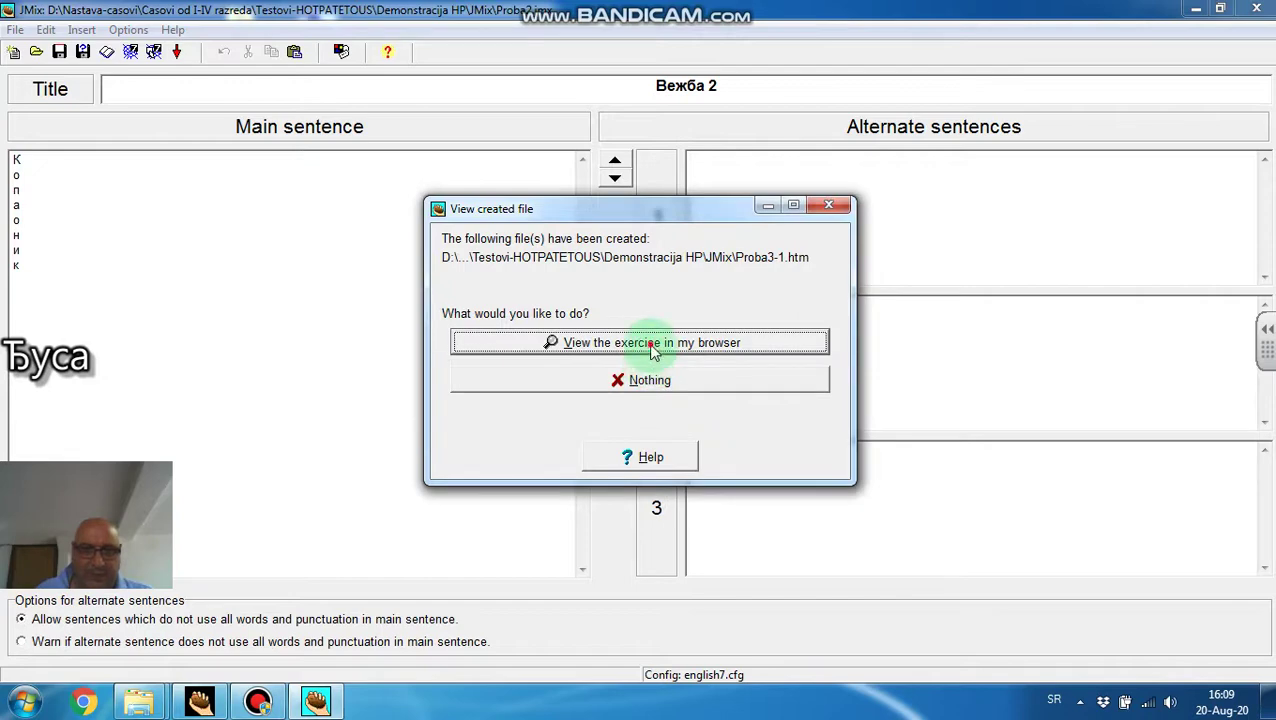
{"action": "left_click", "coordinate": [652, 343]}
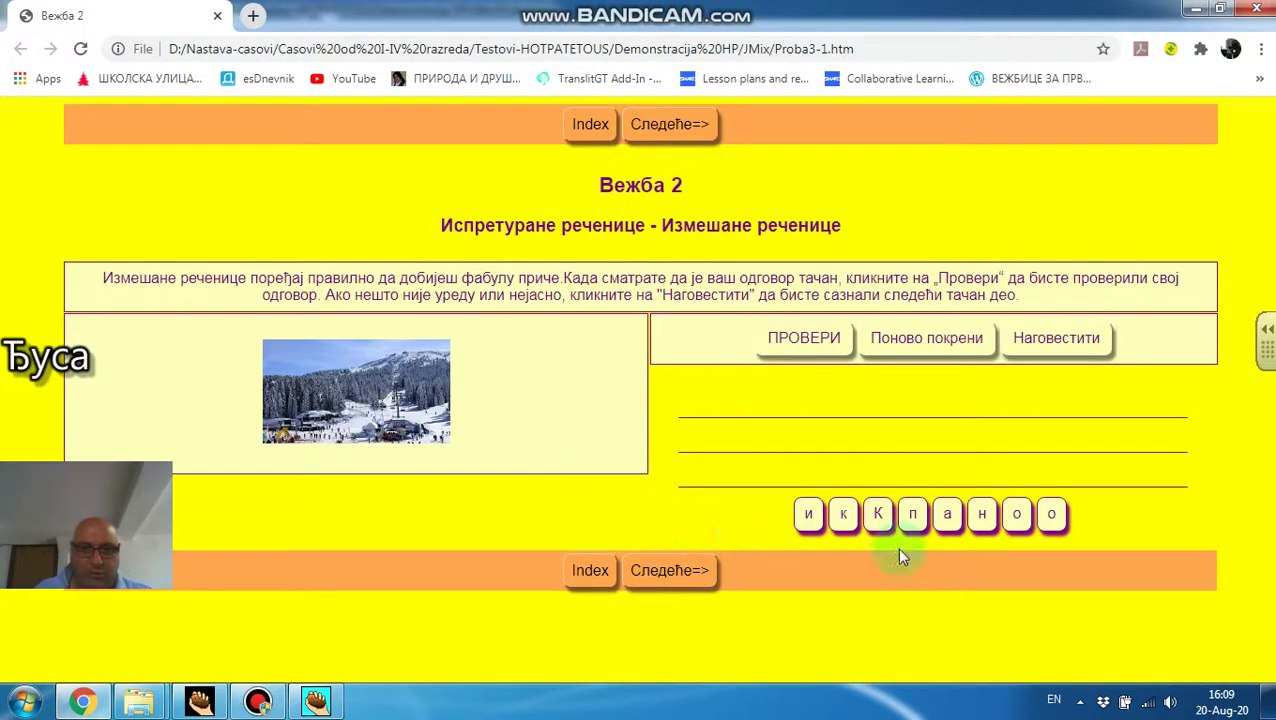
- Test the drag-and-drop version by arranging the letter tiles into "Копаоник" on the first line and checking the answer
{"action": "left_click_drag", "start_coordinate": [878, 516], "coordinate": [837, 396]}
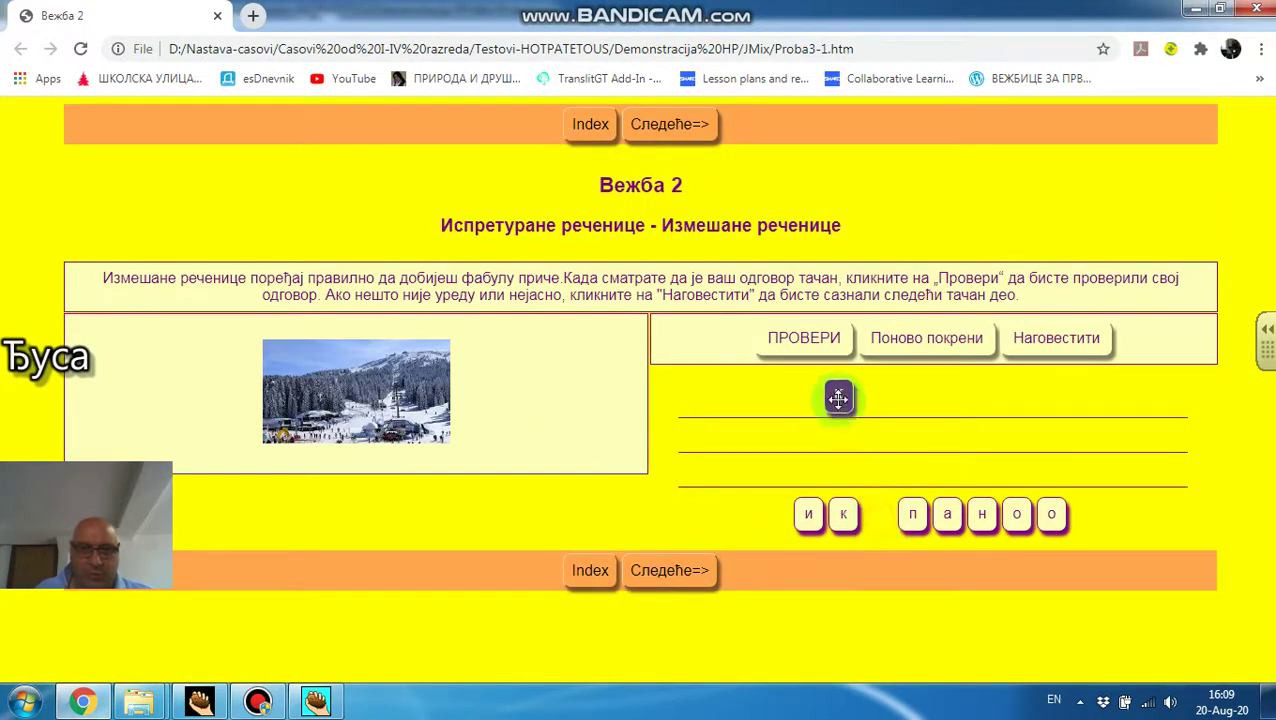
{"action": "left_click_drag", "start_coordinate": [1017, 514], "coordinate": [870, 400]}
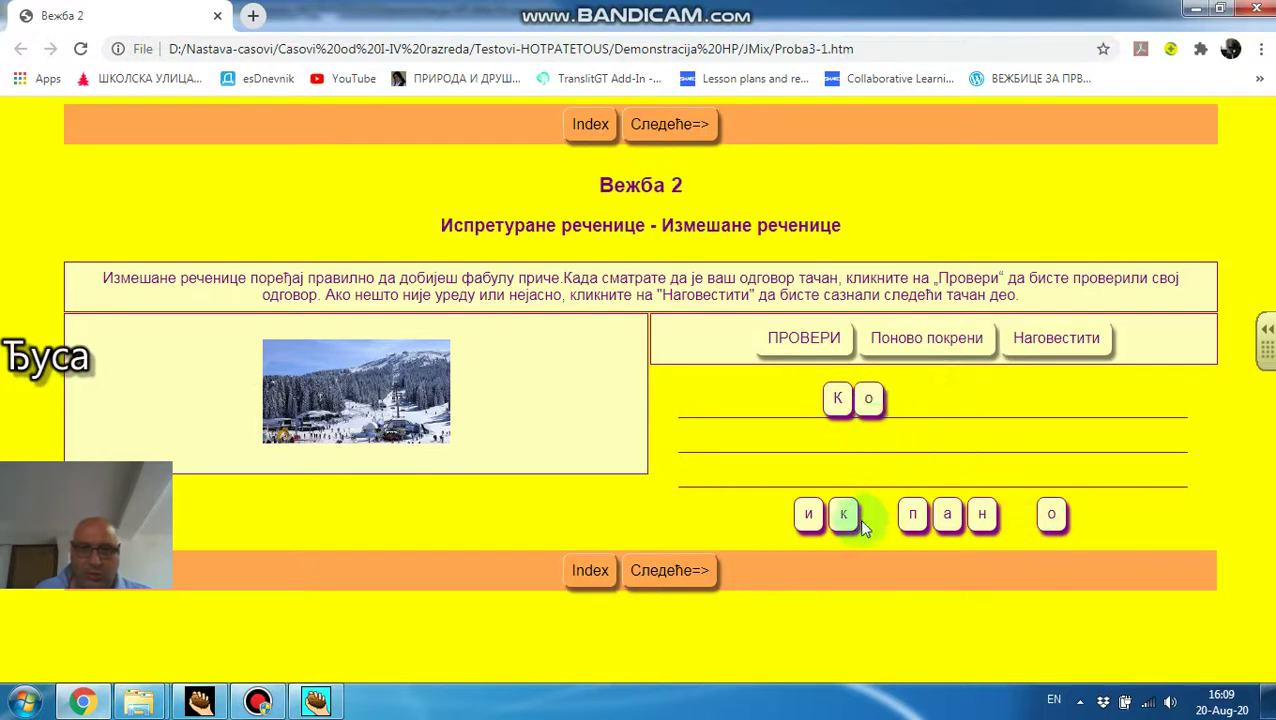
{"action": "left_click_drag", "start_coordinate": [912, 514], "coordinate": [897, 400]}
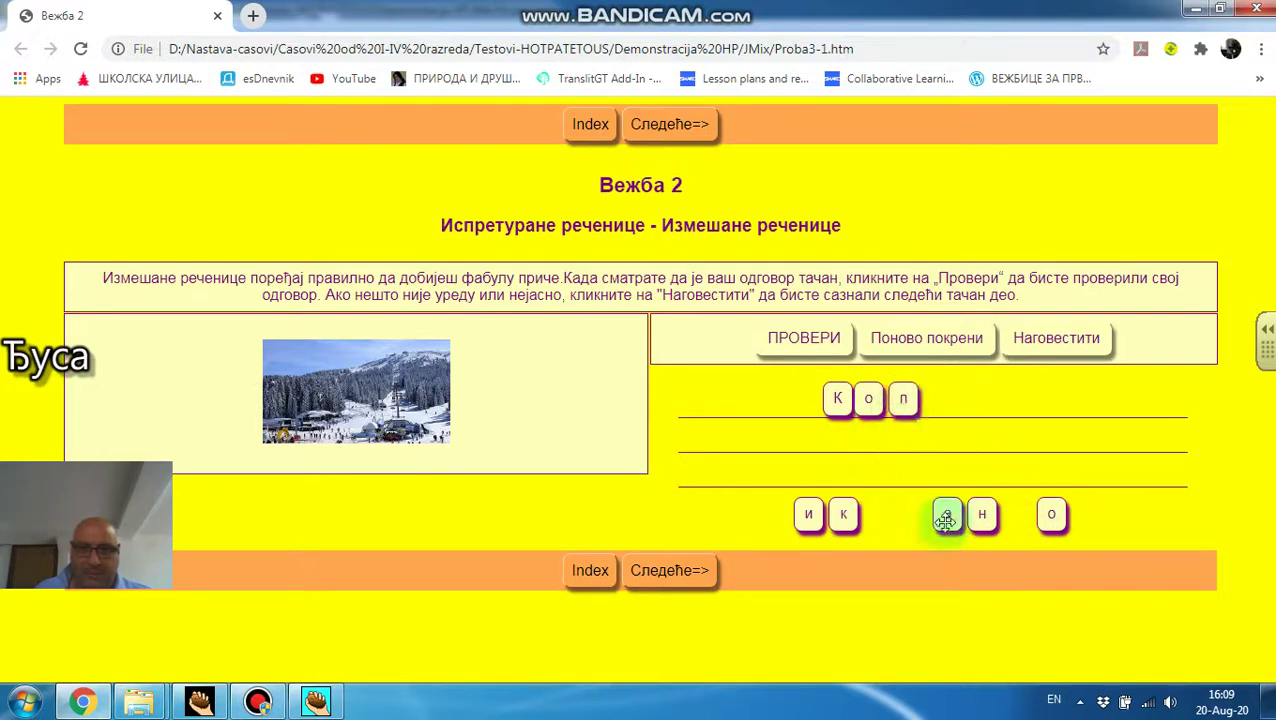
{"action": "left_click_drag", "start_coordinate": [945, 518], "coordinate": [937, 397]}
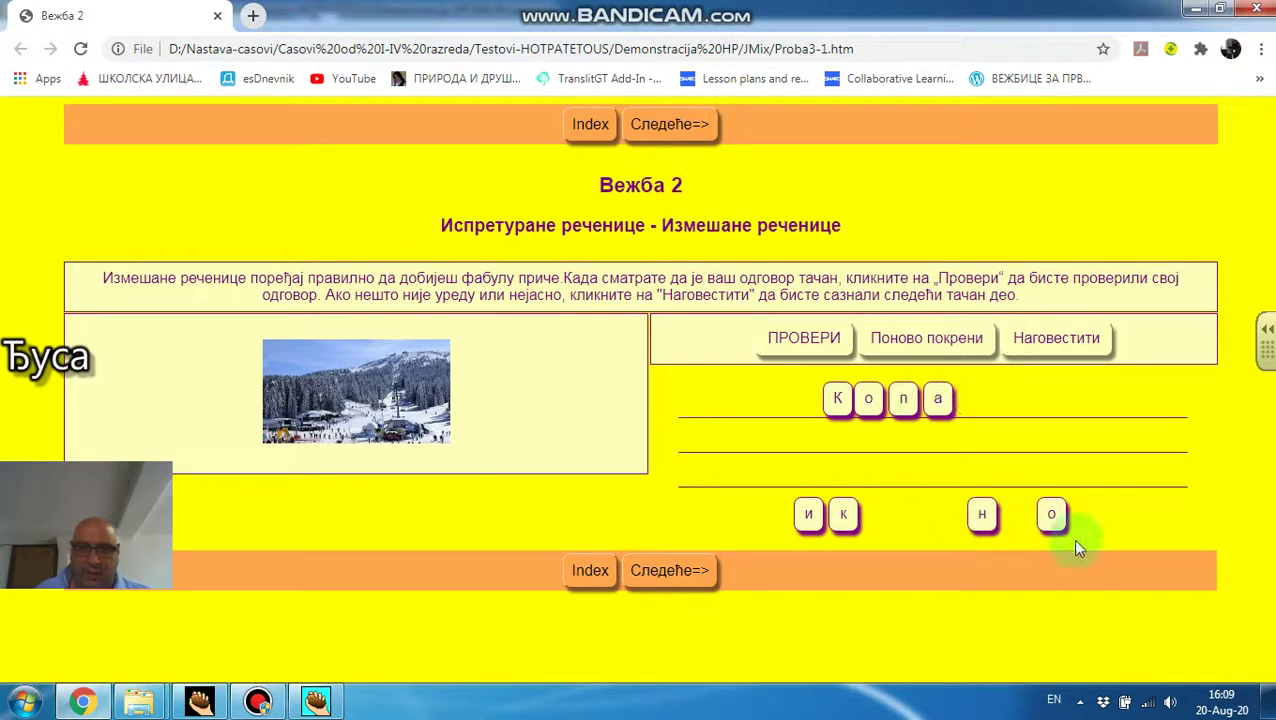
{"action": "left_click_drag", "start_coordinate": [1056, 520], "coordinate": [972, 399]}
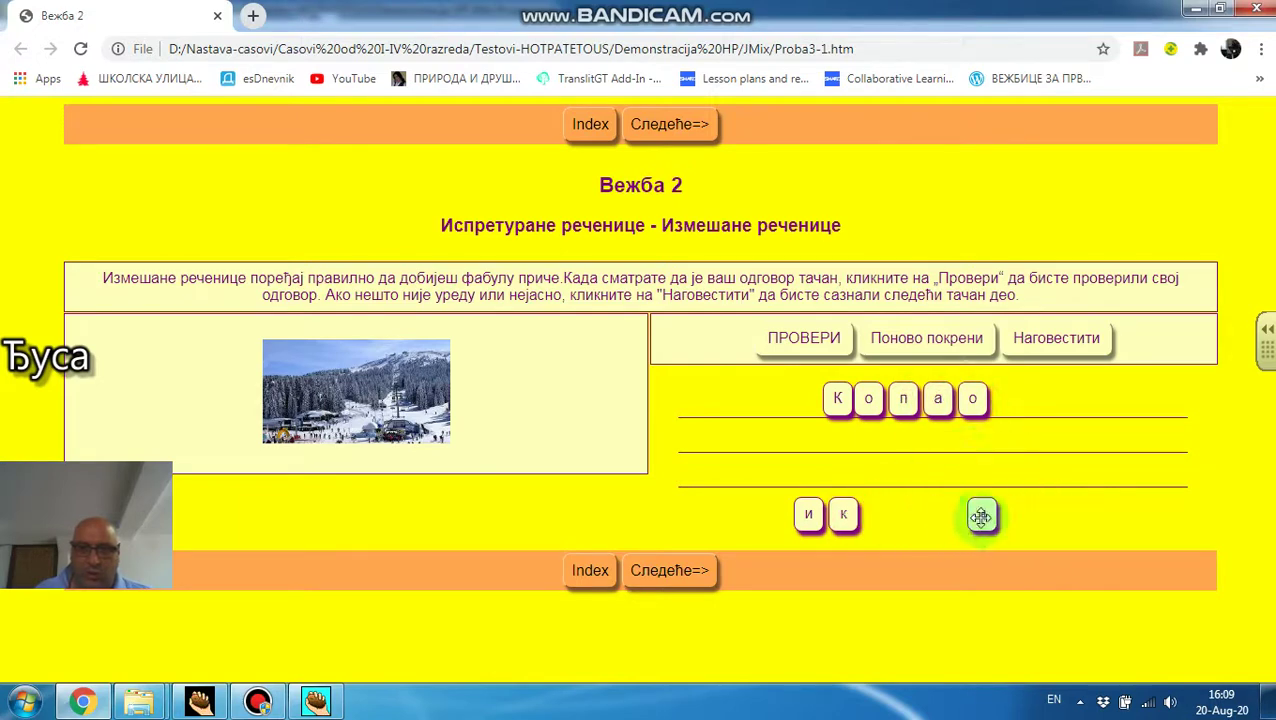
{"action": "left_click_drag", "start_coordinate": [981, 517], "coordinate": [1000, 438]}
{"action": "left_click_drag", "start_coordinate": [828, 520], "coordinate": [1037, 407]}
{"action": "left_click_drag", "start_coordinate": [842, 518], "coordinate": [1075, 405]}
{"action": "left_click", "coordinate": [822, 338]}
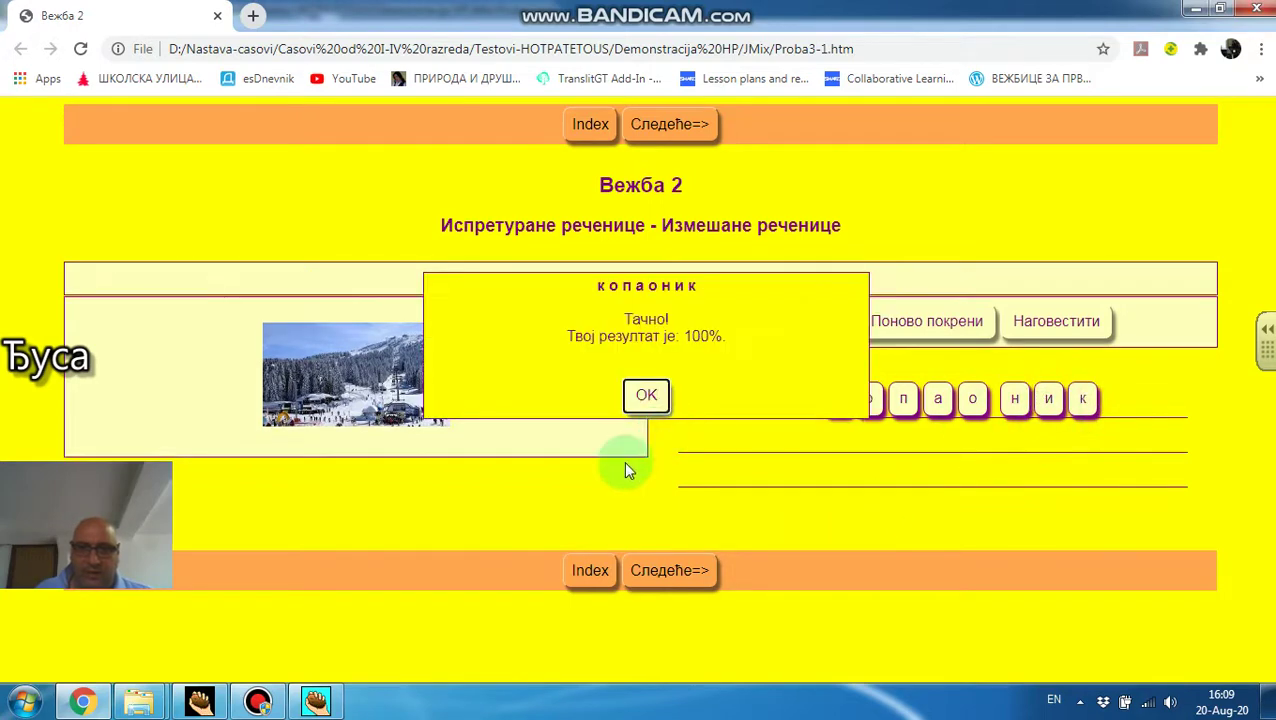
{"action": "left_click", "coordinate": [652, 395]}
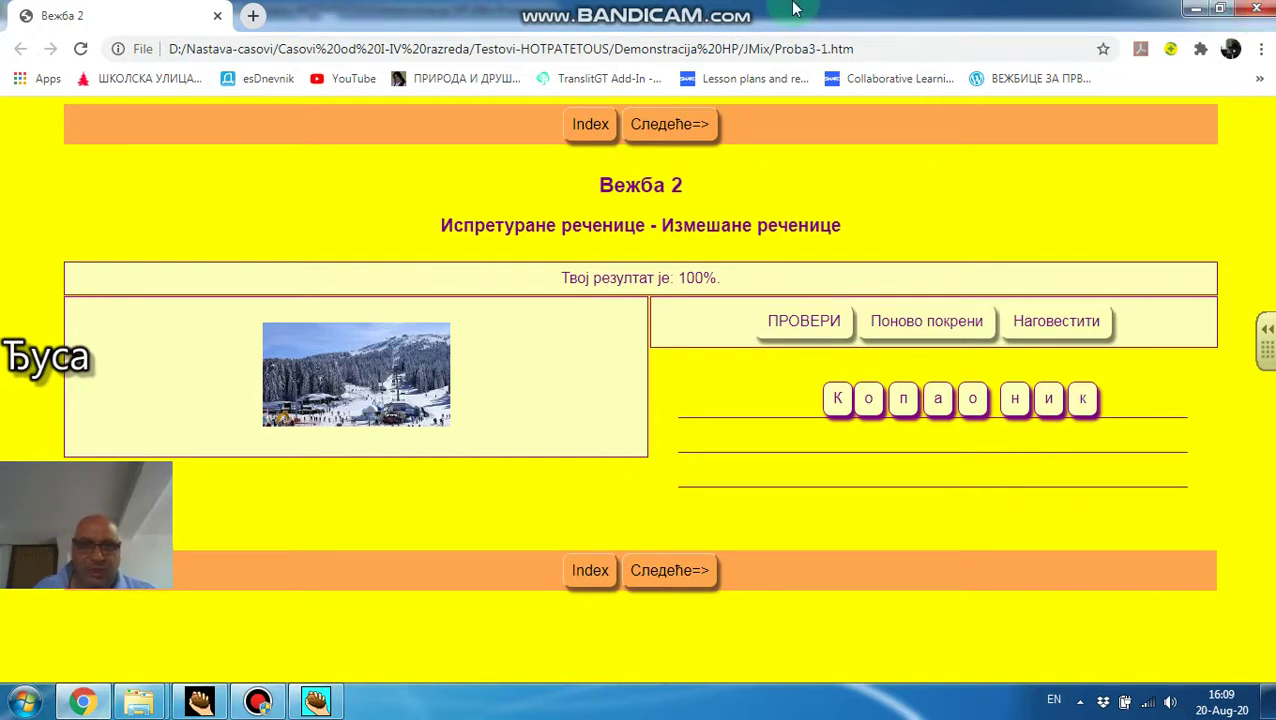
- Close the browser page and JMix, discarding the unsaved changes to Proba2.jmx
{"action": "left_click", "coordinate": [1254, 12]}
{"action": "left_click", "coordinate": [1256, 10]}
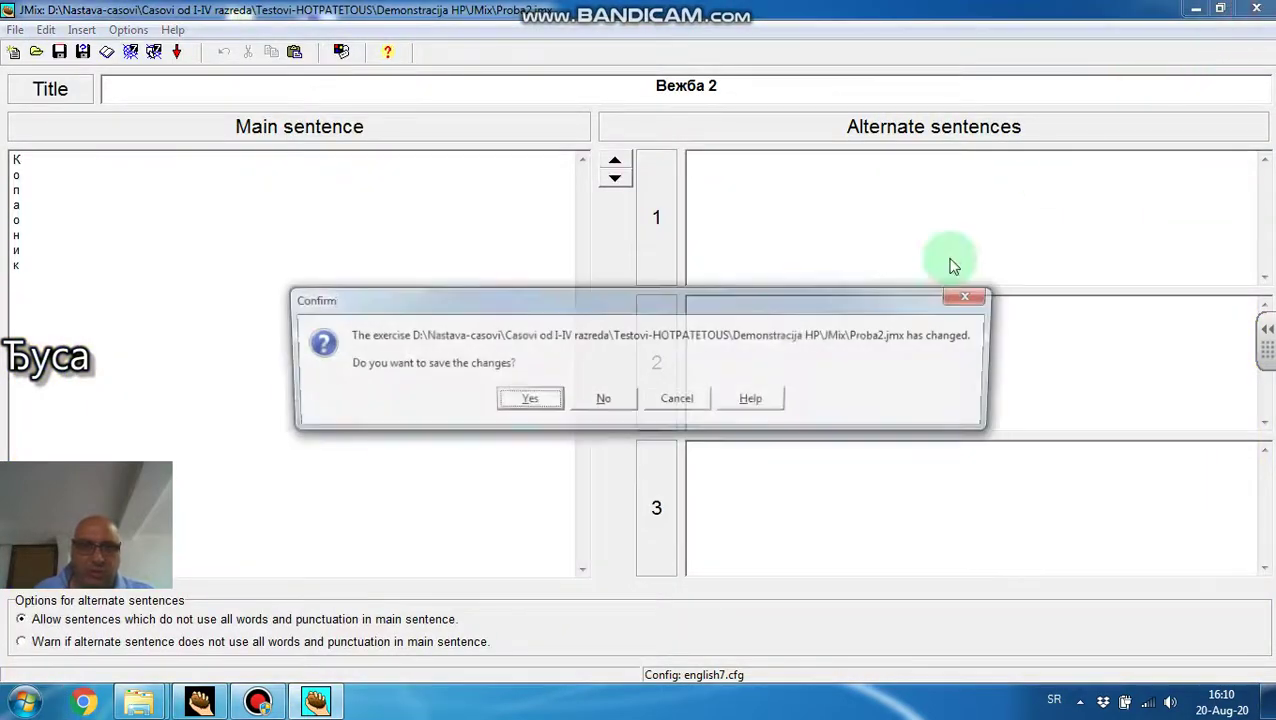
{"action": "left_click", "coordinate": [605, 400]}
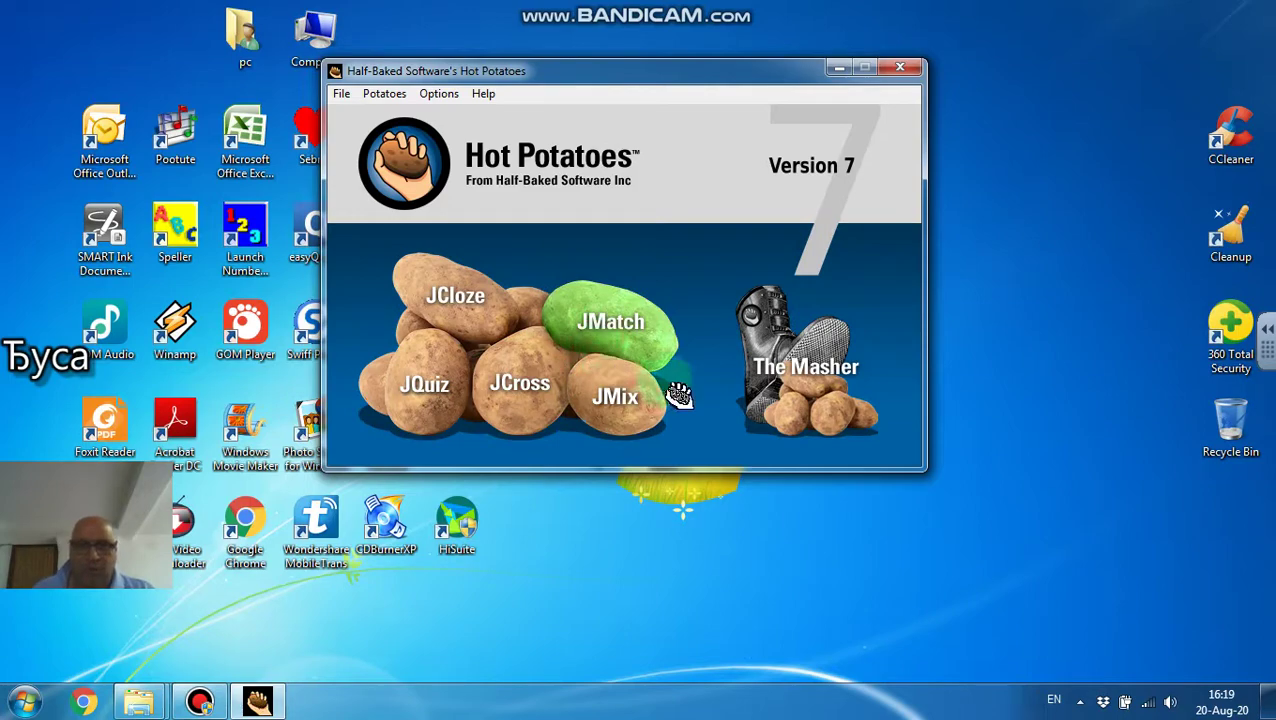
- Open The Masher from the Hot Potatoes launcher and save its project as "Grupni test-proba" in the GrupniTest folder
{"action": "left_click", "coordinate": [730, 362]}
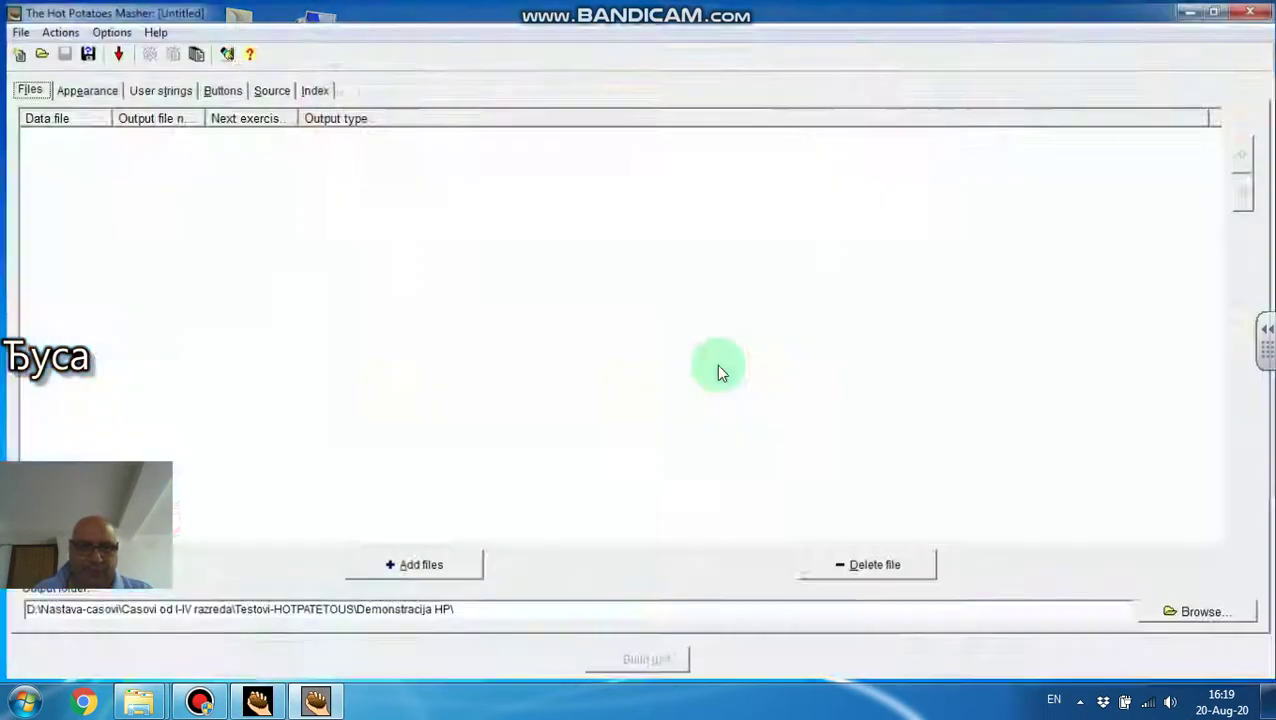
{"action": "left_click", "coordinate": [83, 51]}
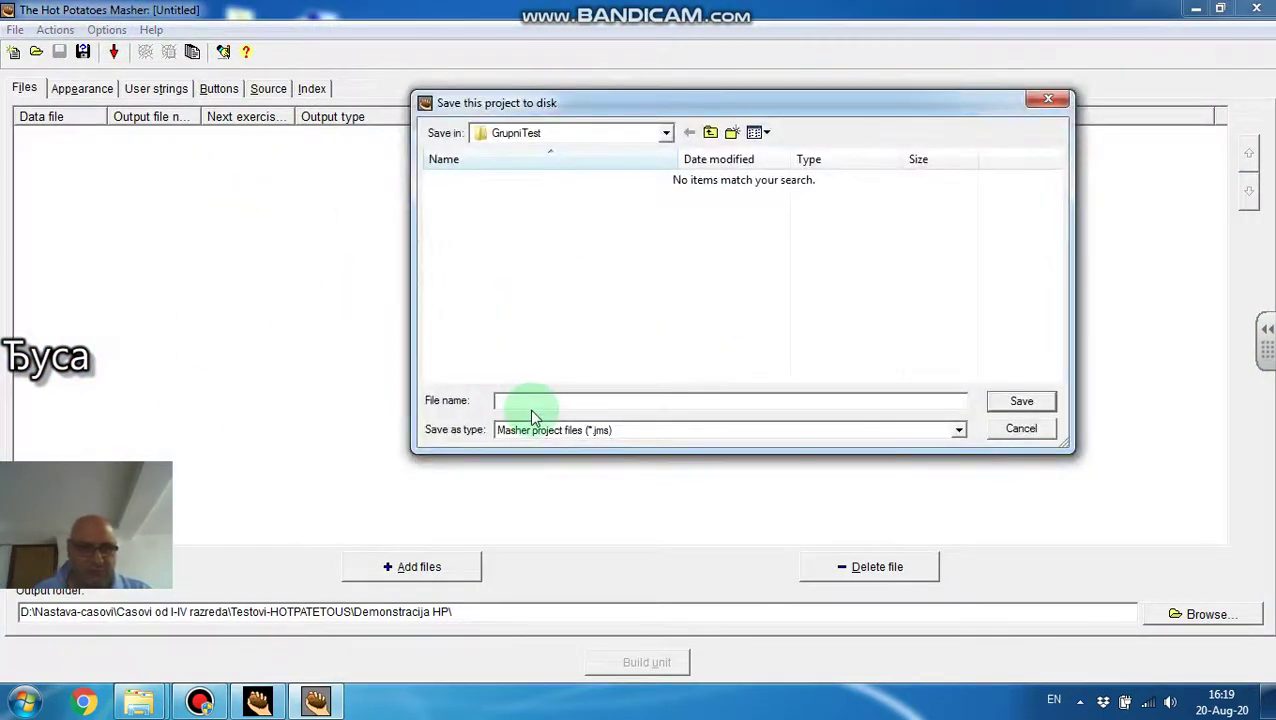
{"action": "type", "text": "Gr"}
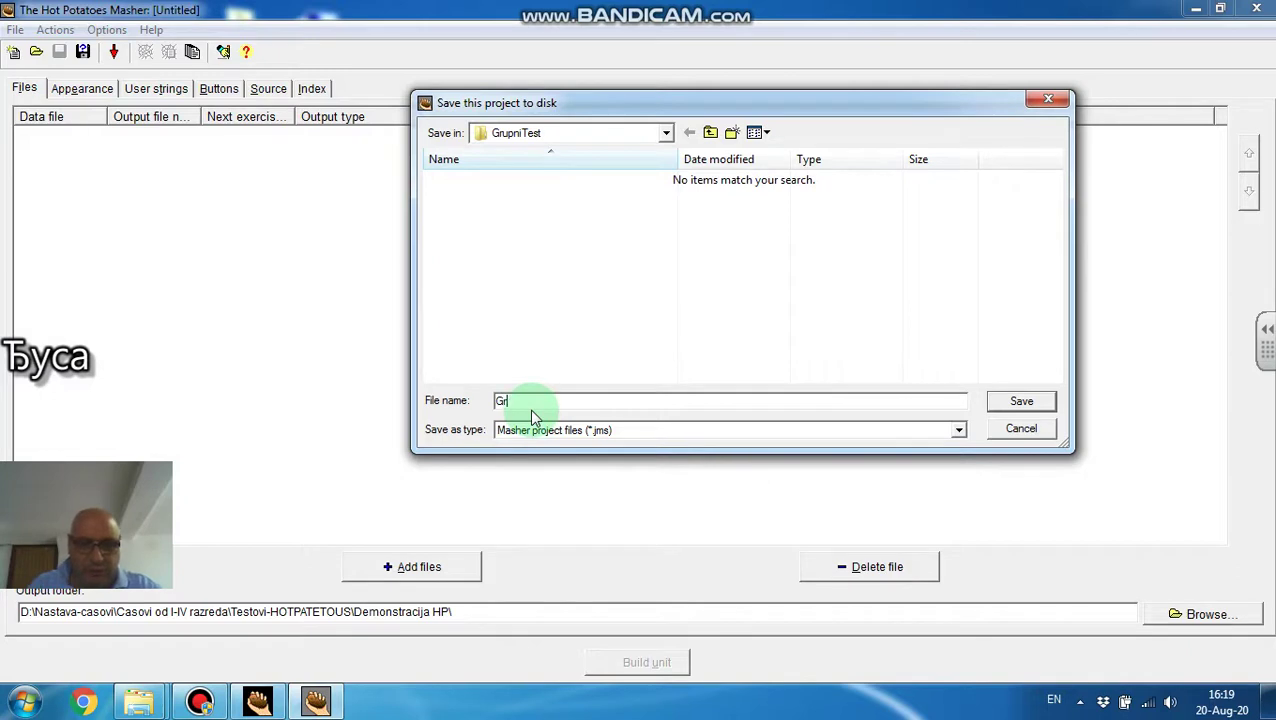
{"action": "type", "text": "upni "}
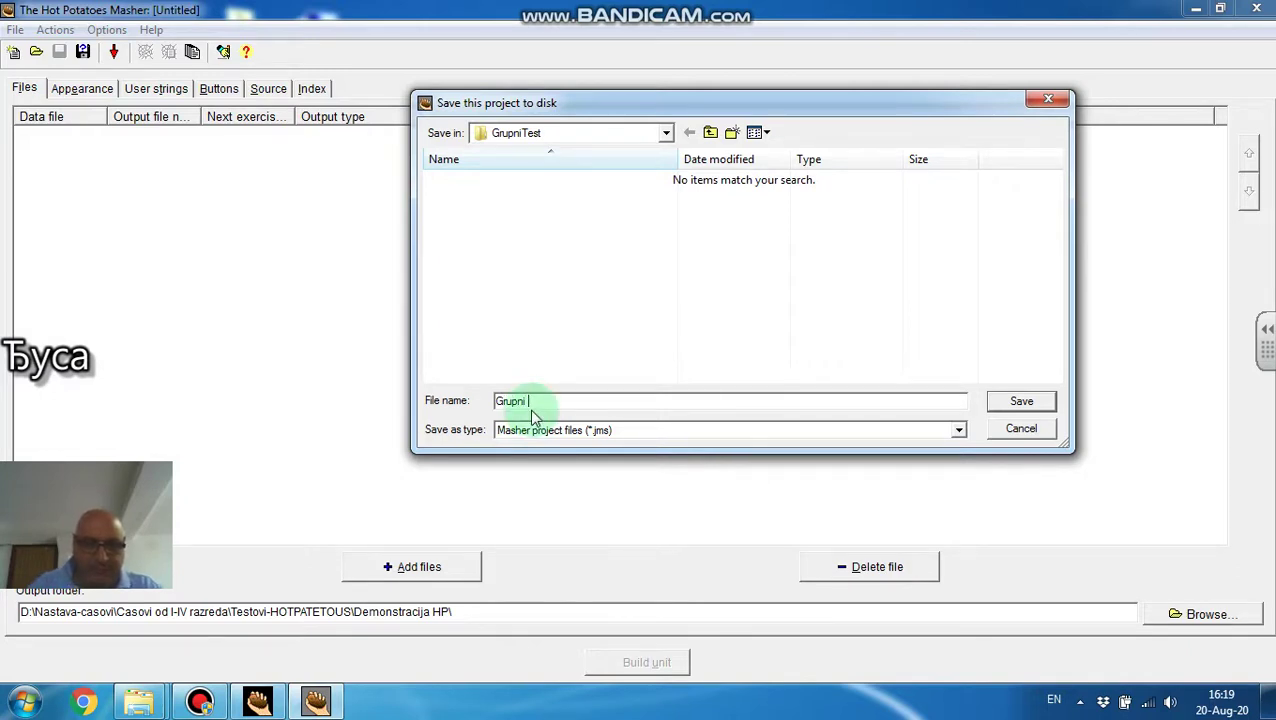
{"action": "type", "text": "test"}
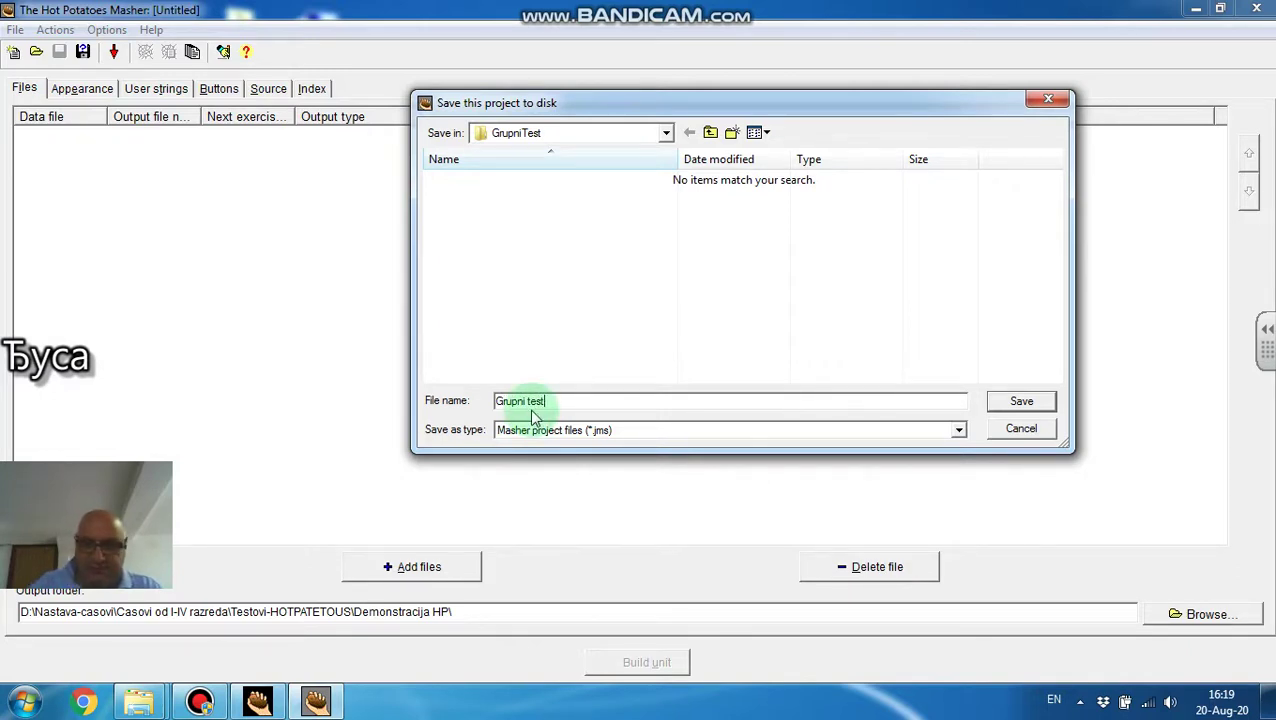
{"action": "type", "text": "-proba"}
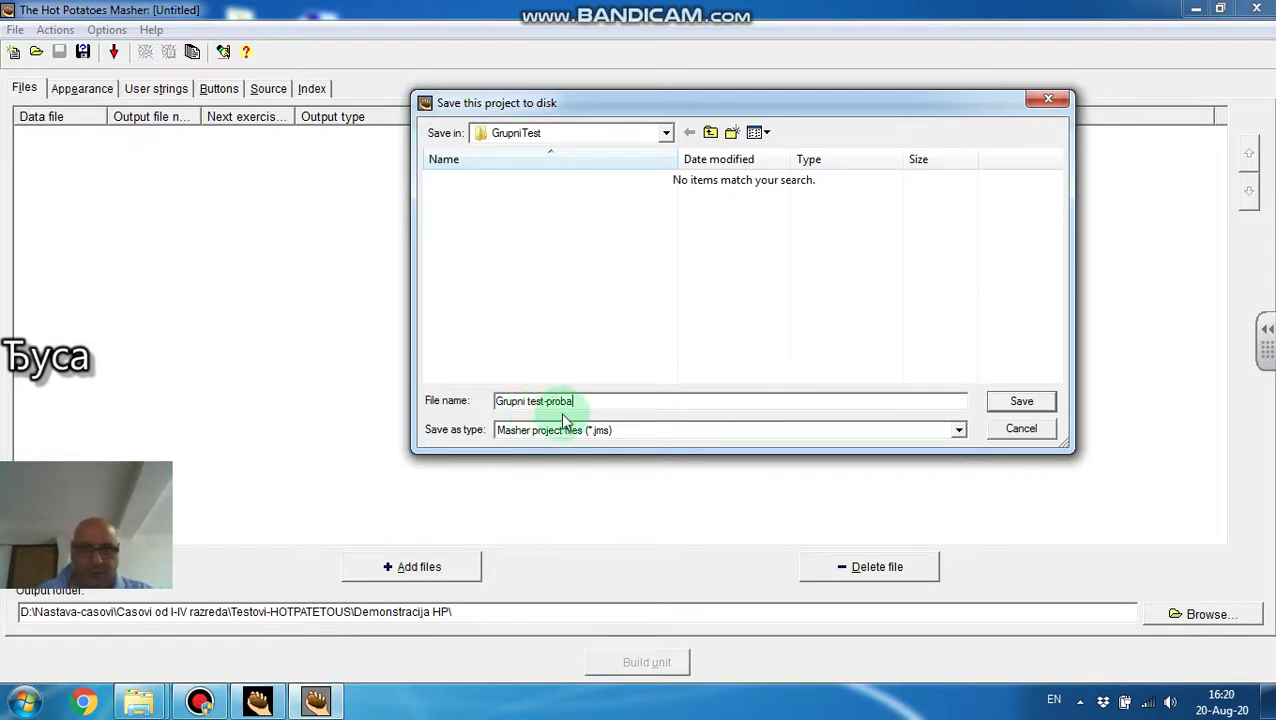
{"action": "left_click", "coordinate": [1017, 405]}
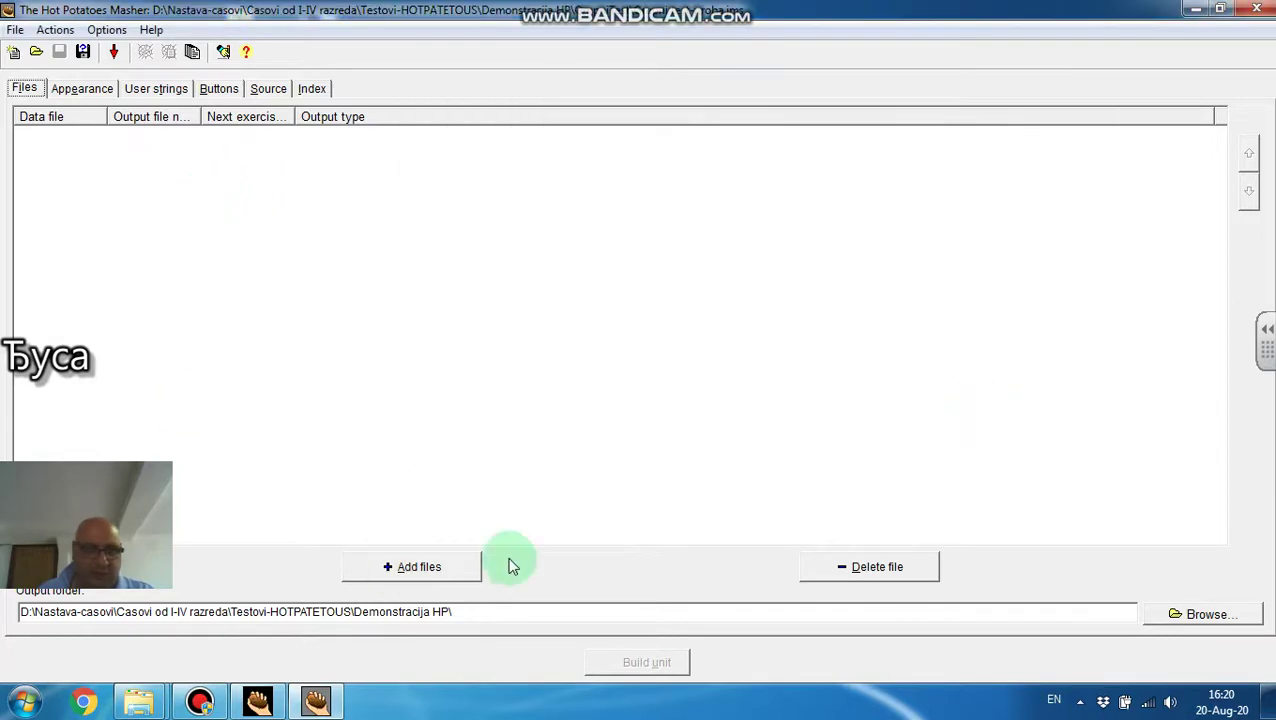
- Add all five exercise files from the GrupniTest folder, JCLOZE-Proba1.jcl through Ukrstenica.jcw, to the Masher project
{"action": "left_click", "coordinate": [452, 568]}
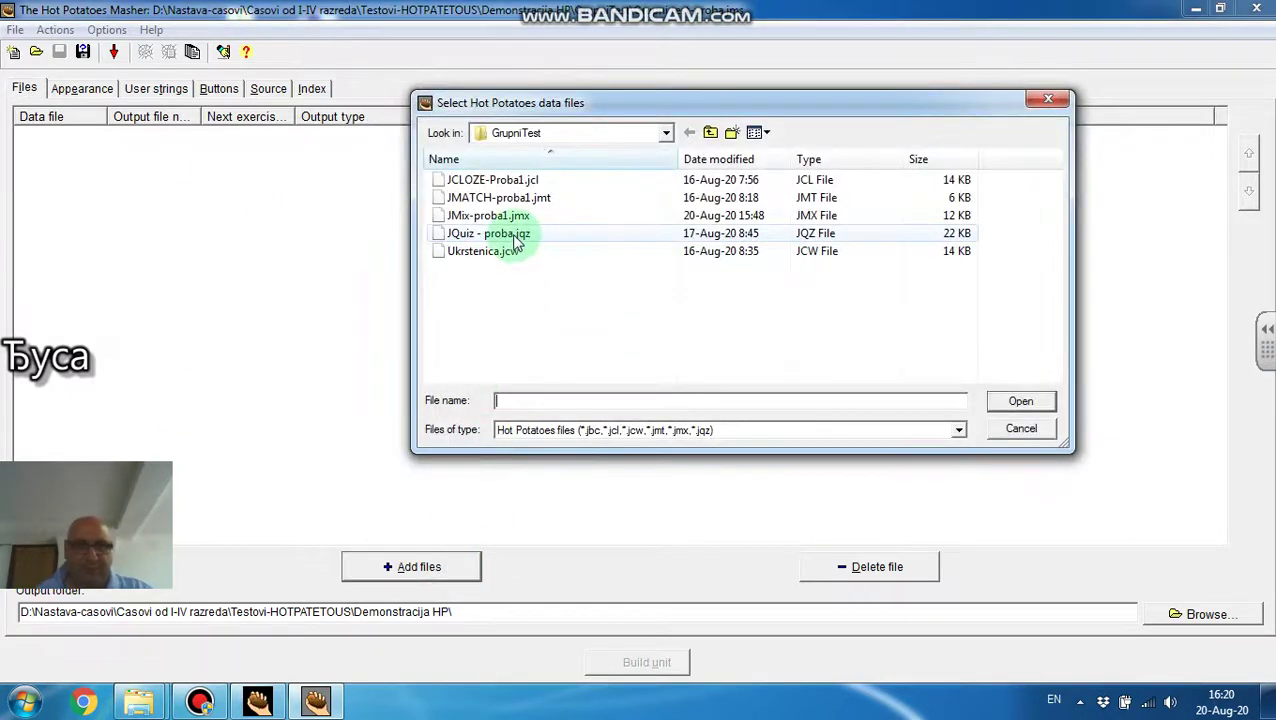
{"action": "left_click", "coordinate": [497, 184]}
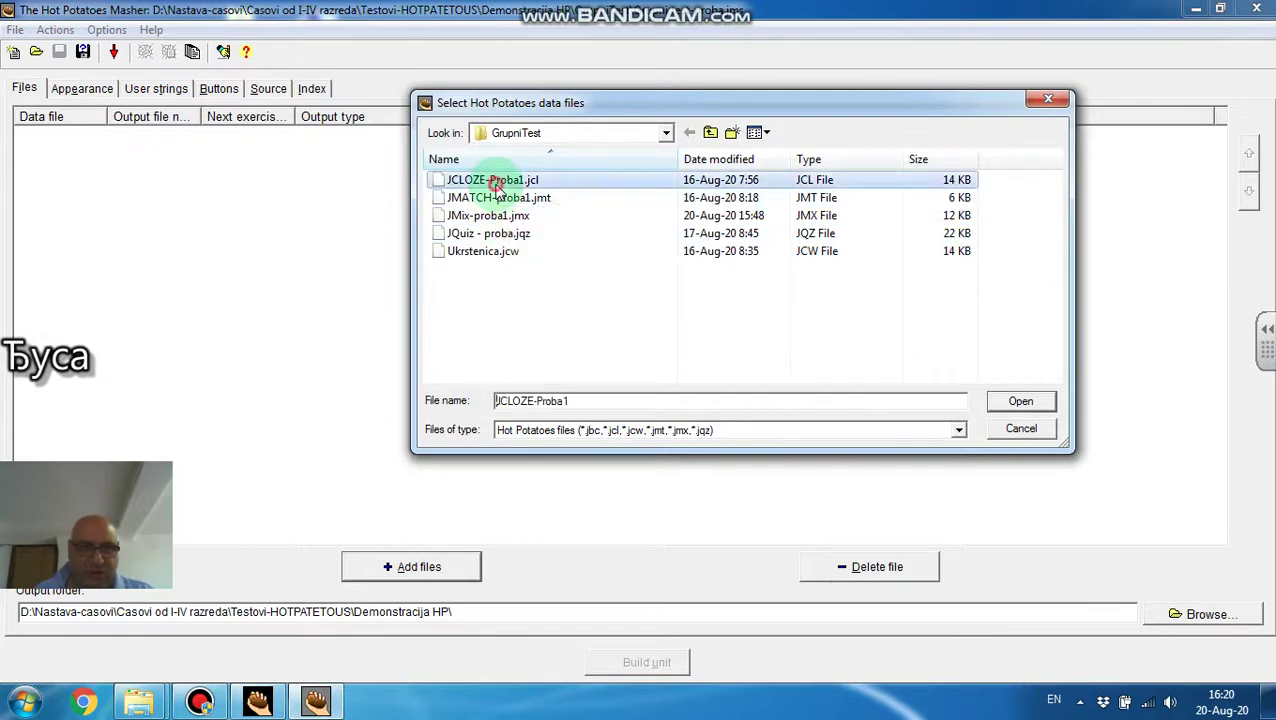
{"action": "left_click", "coordinate": [490, 254], "text": "shift"}
{"action": "left_click", "coordinate": [1020, 401]}
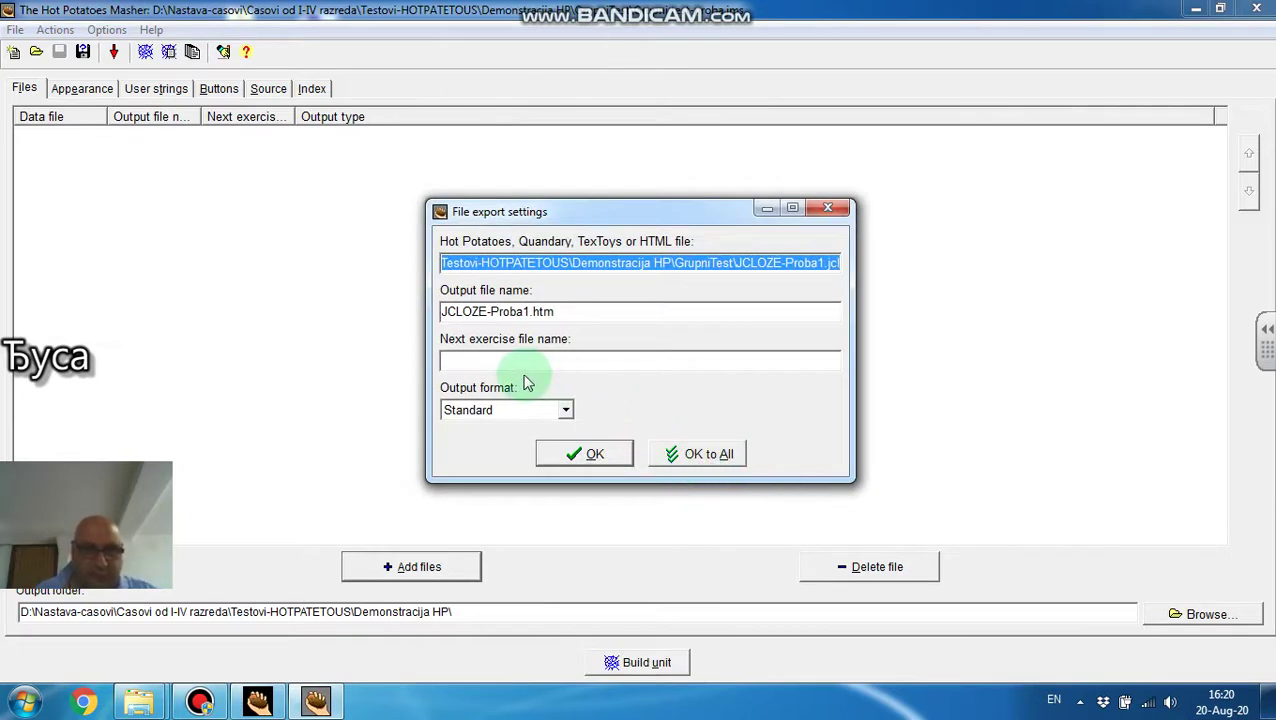
- Enter "Vezba-1" as the next exercise file name, choose Standard output format, and apply the export settings to all added files
{"action": "left_click", "coordinate": [504, 364]}
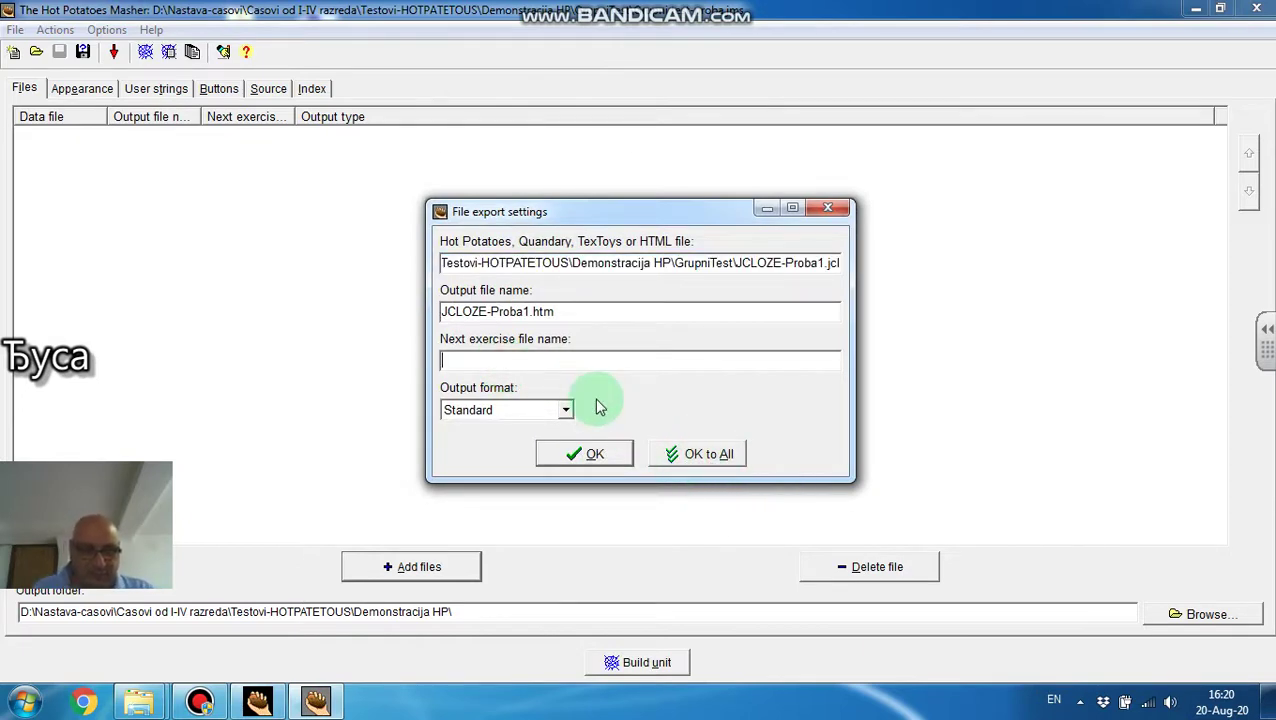
{"action": "type", "text": "Vezba"}
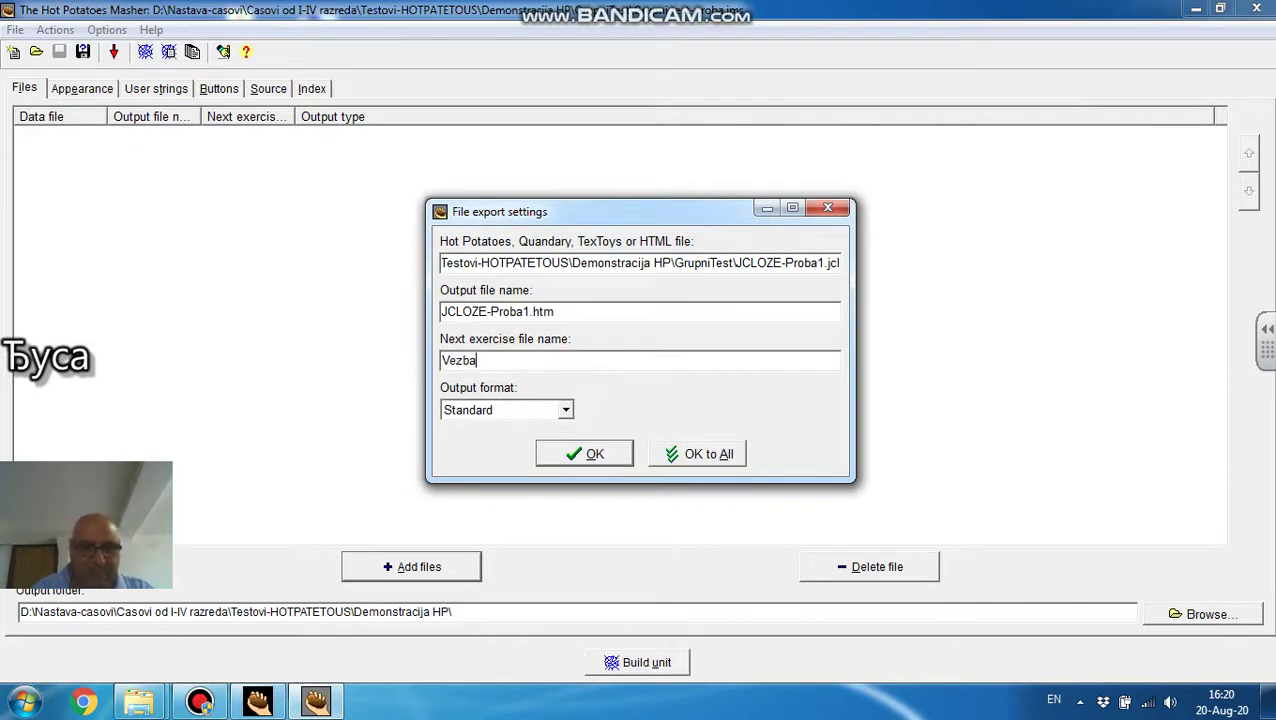
{"action": "type", "text": "-"}
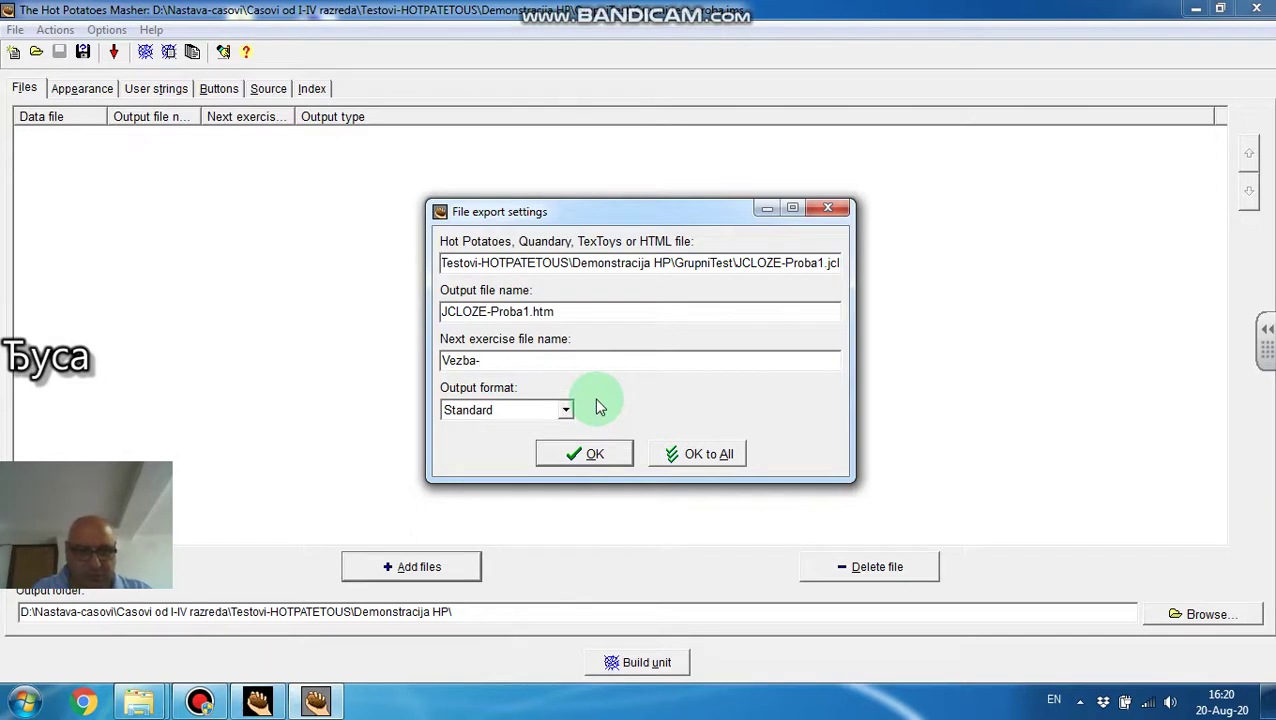
{"action": "type", "text": "1"}
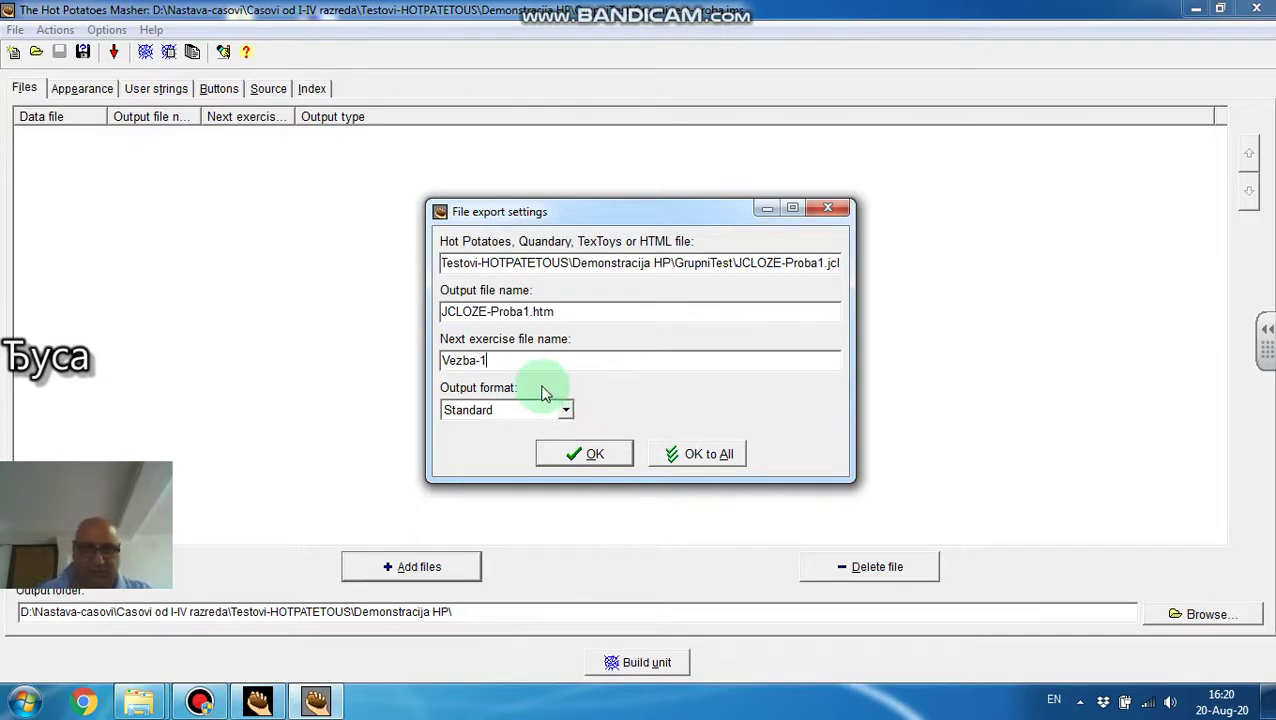
{"action": "left_click", "coordinate": [568, 410]}
{"action": "left_click", "coordinate": [570, 411]}
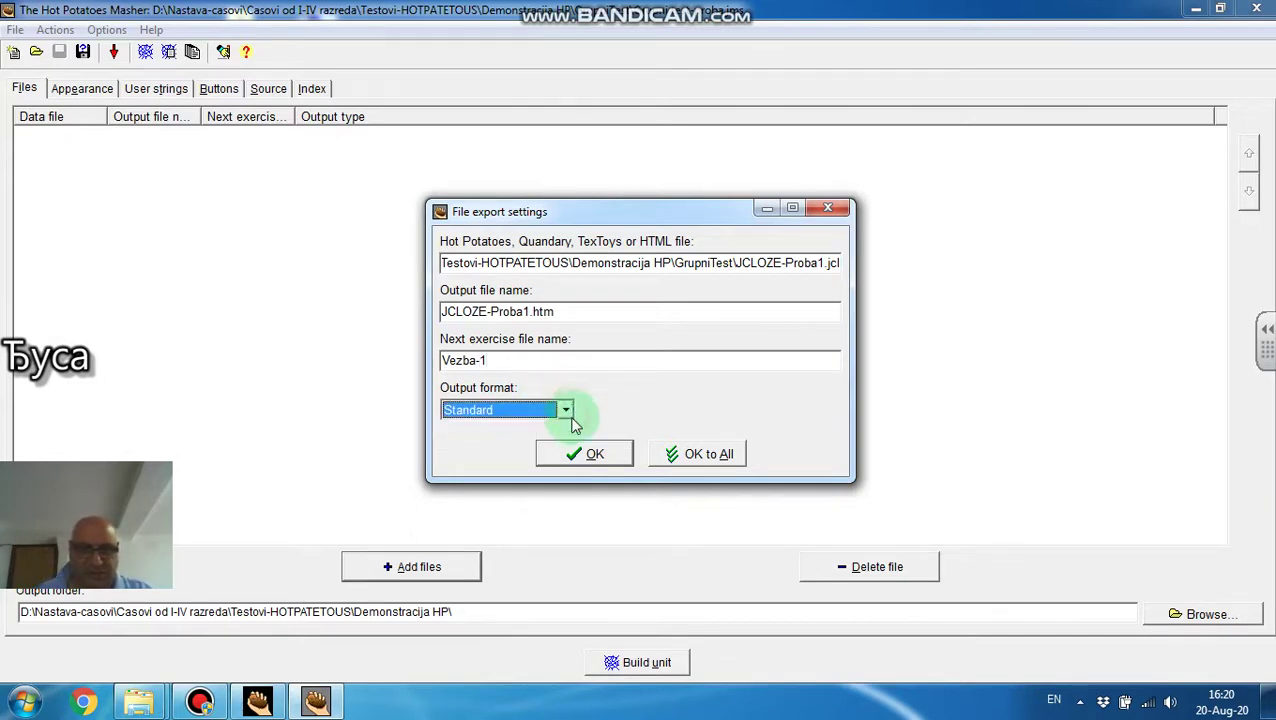
{"action": "left_click", "coordinate": [692, 455]}
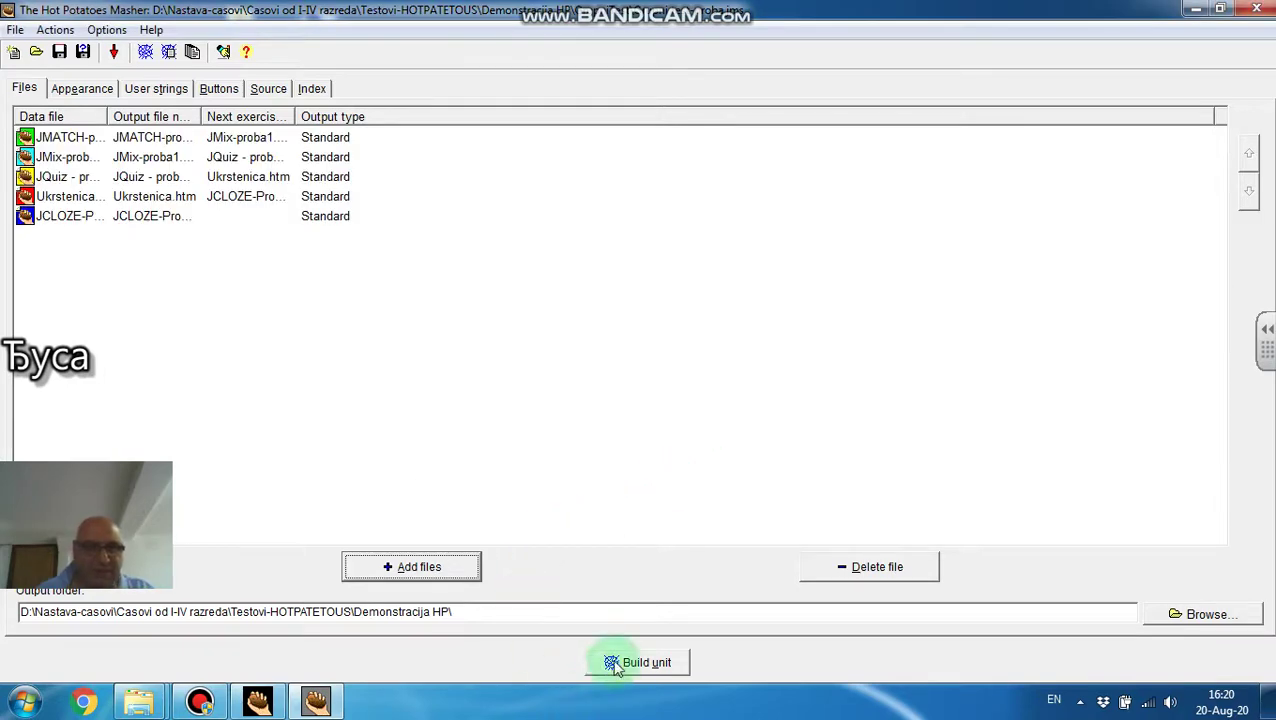
- Switch the input language to Serbian (Cyrillic) and label the unit's Next Exercise navigation button "Следећа страна=>"
{"action": "left_click", "coordinate": [85, 92]}
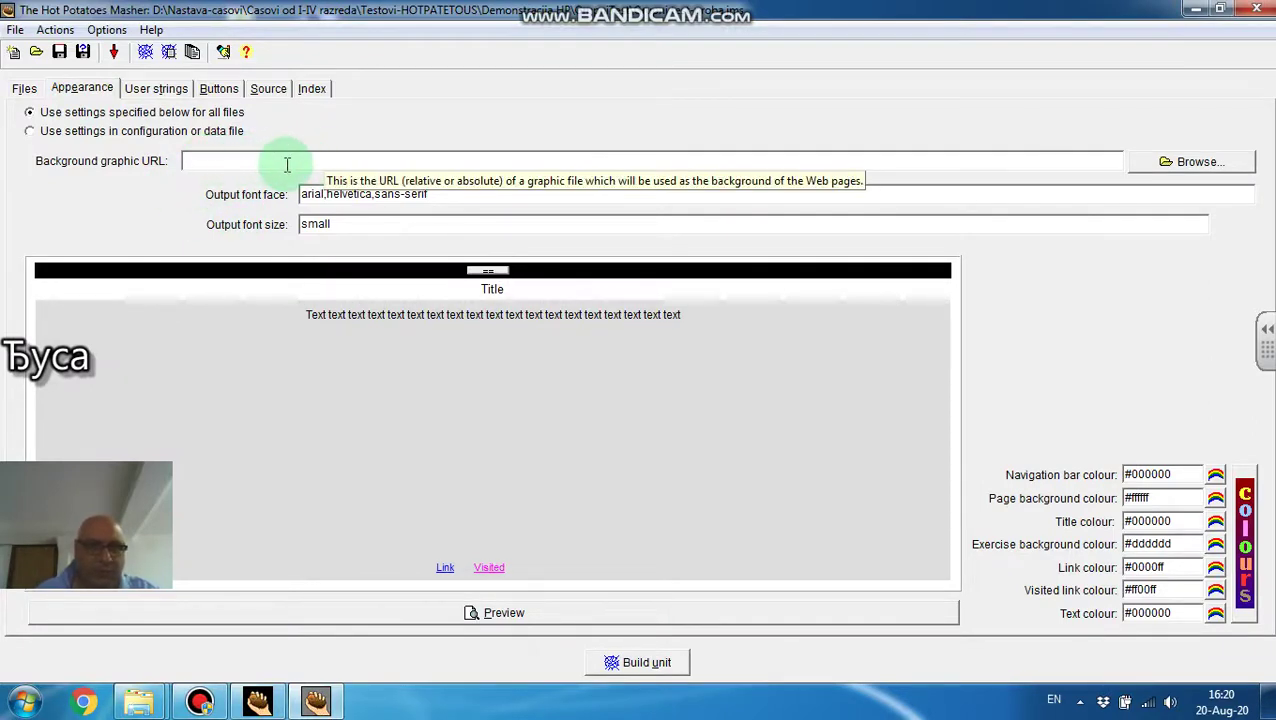
{"action": "left_click", "coordinate": [157, 89]}
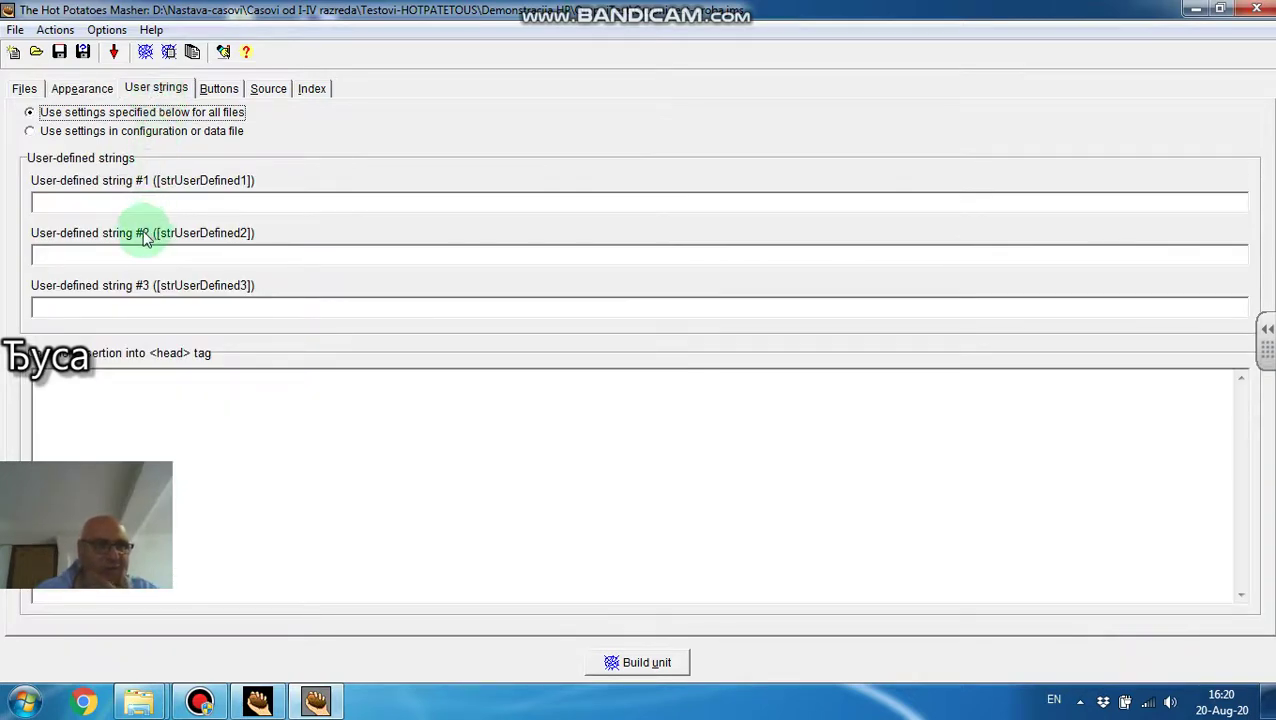
{"action": "left_click", "coordinate": [218, 89]}
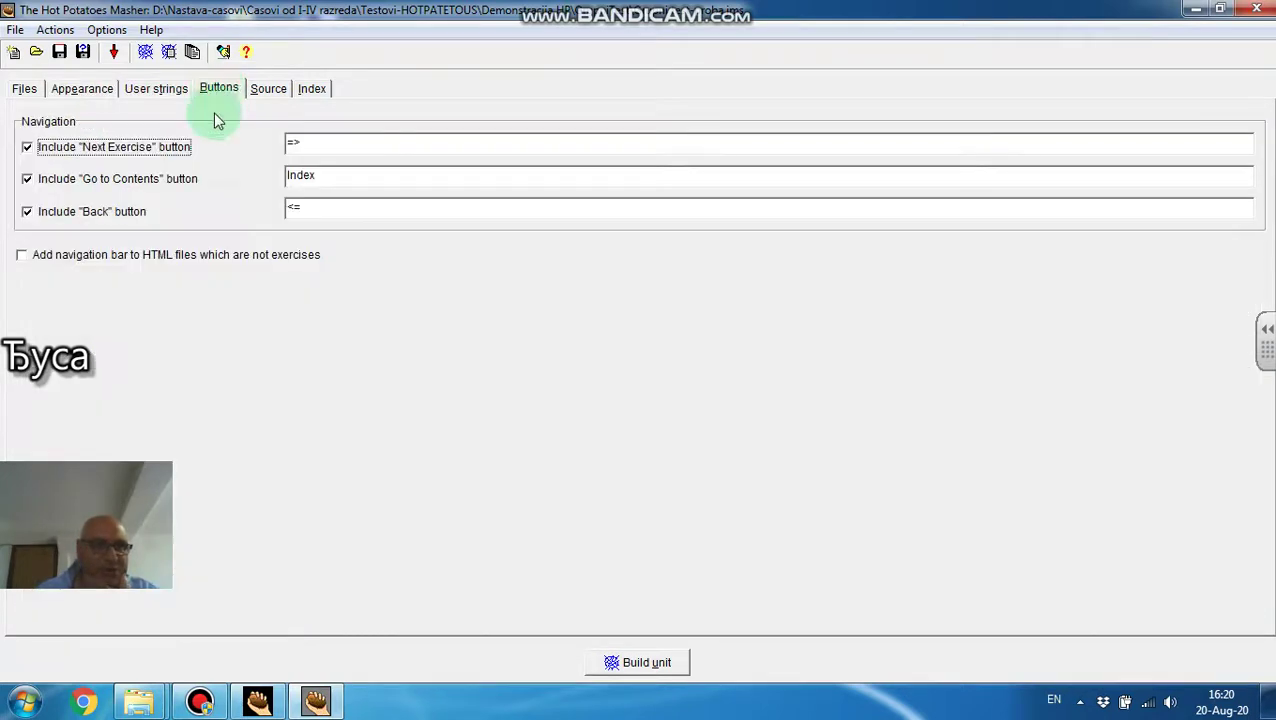
{"action": "left_click", "coordinate": [290, 143]}
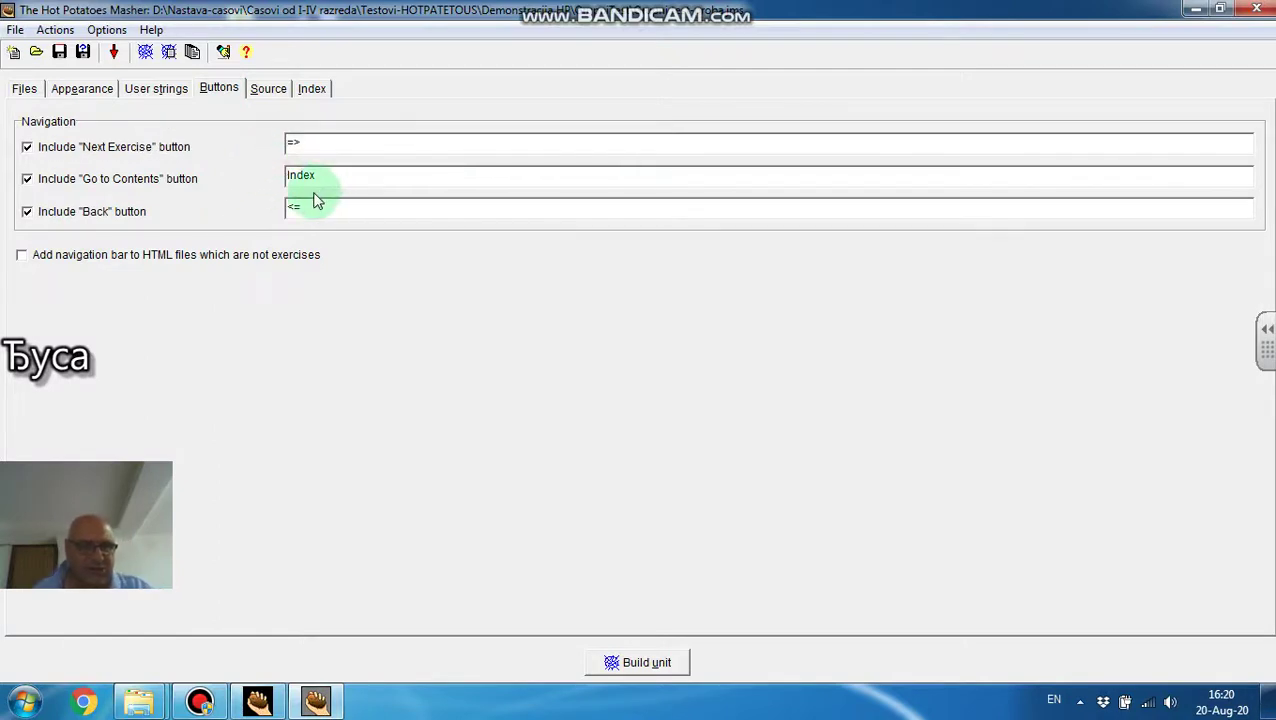
{"action": "type", "text": "S"}
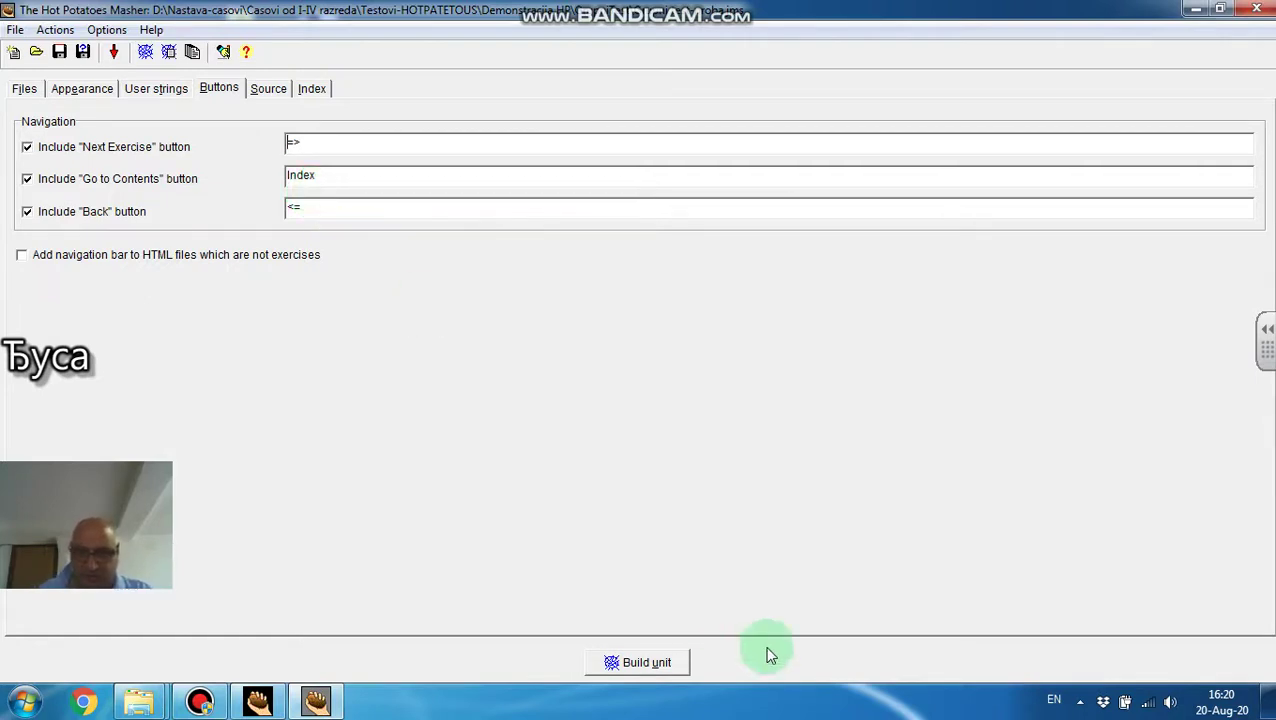
{"action": "left_click", "coordinate": [1053, 699]}
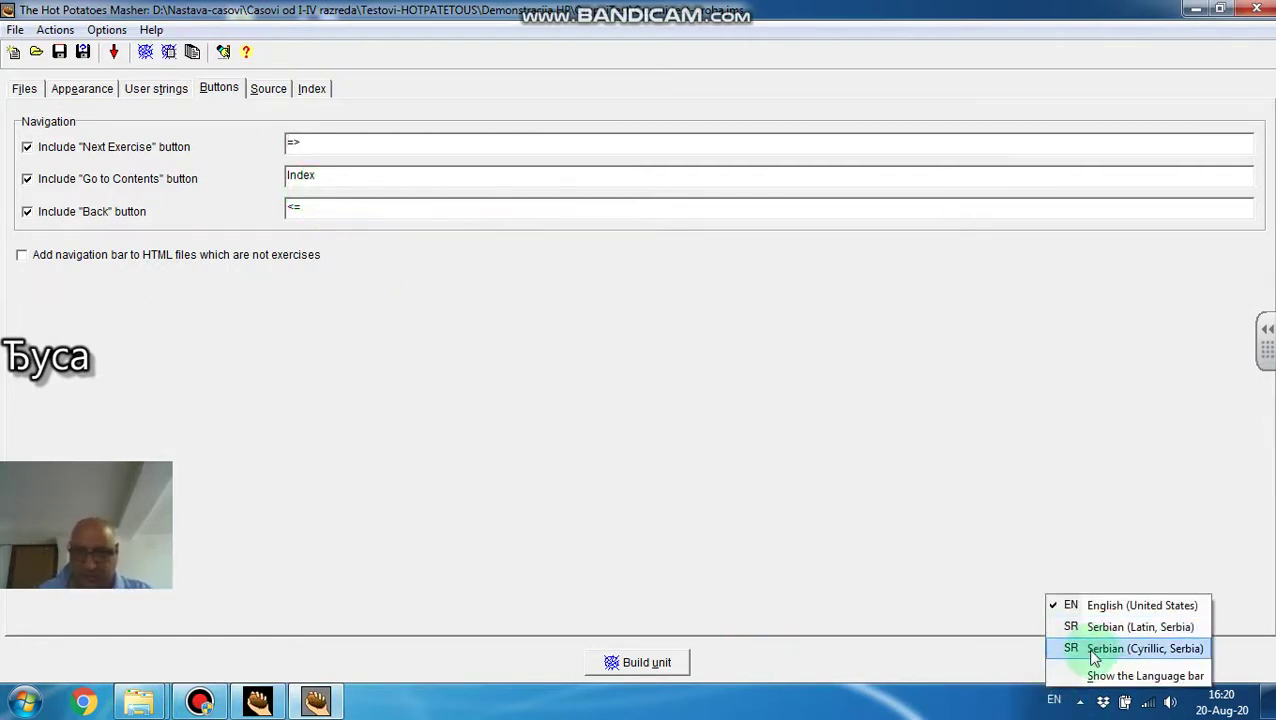
{"action": "left_click", "coordinate": [1120, 648]}
{"action": "type", "text": "Следе"}
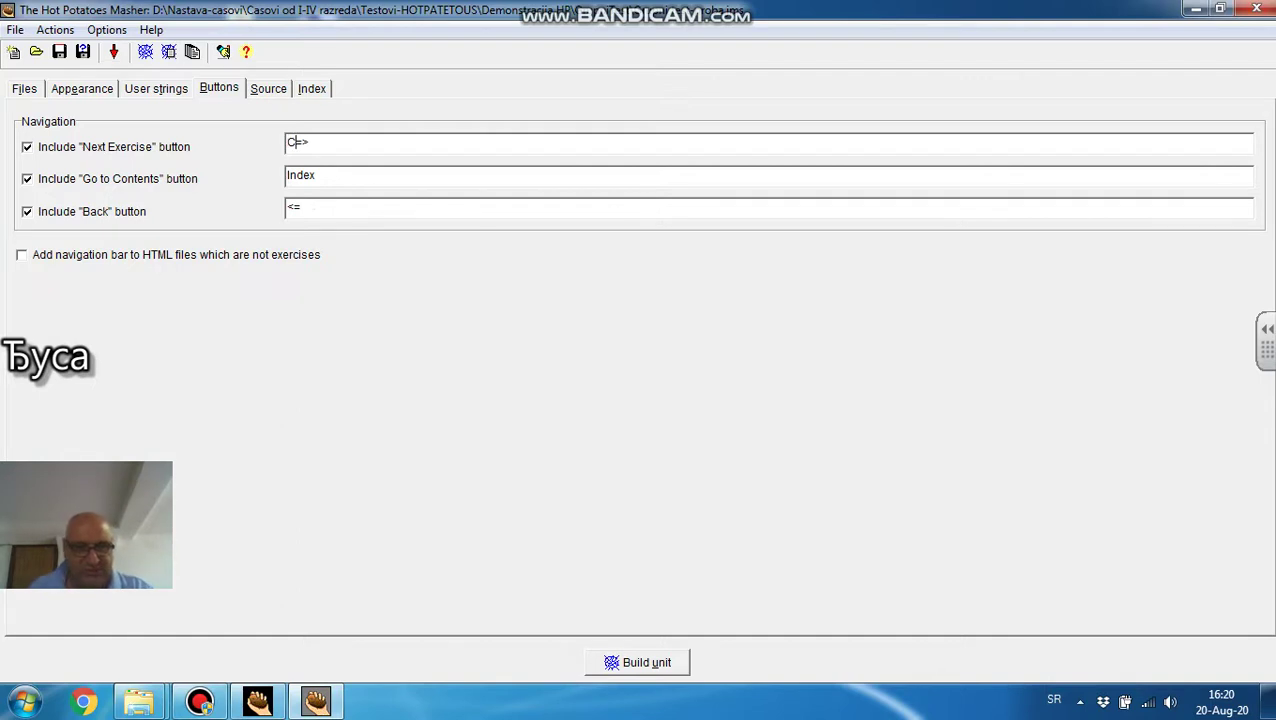
{"action": "type", "text": "ћа"}
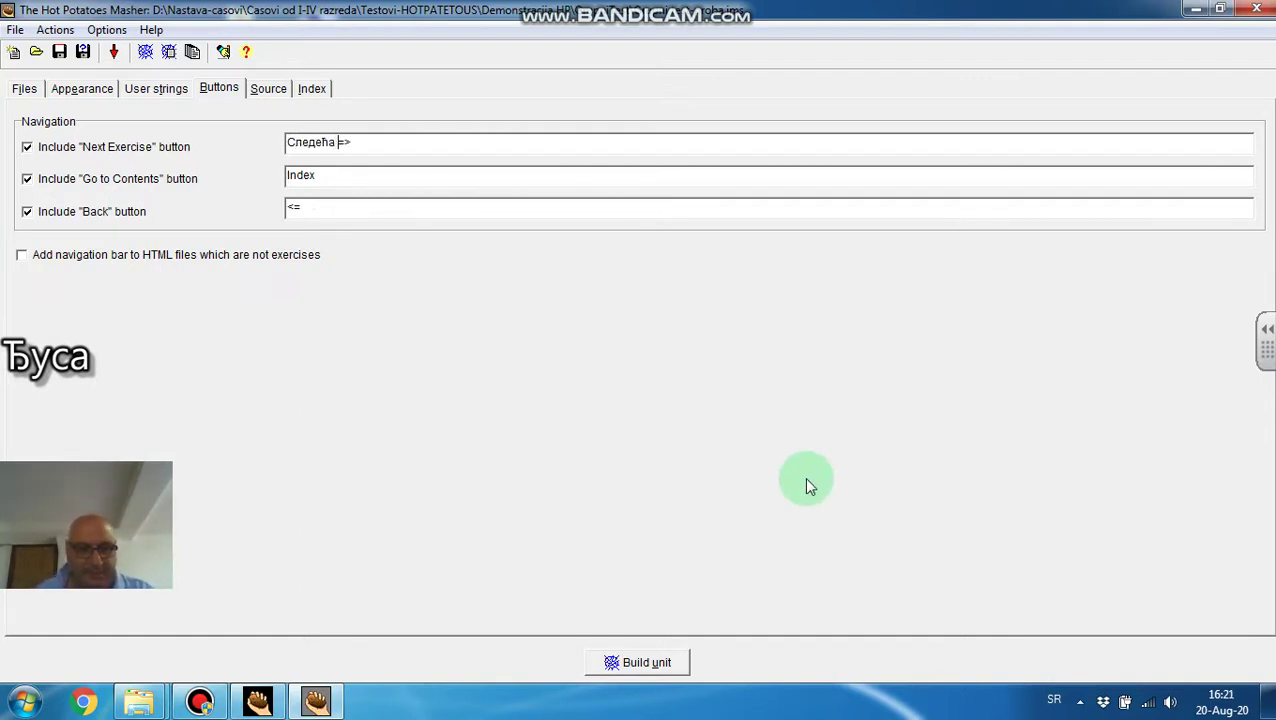
{"action": "type", "text": " страна"}
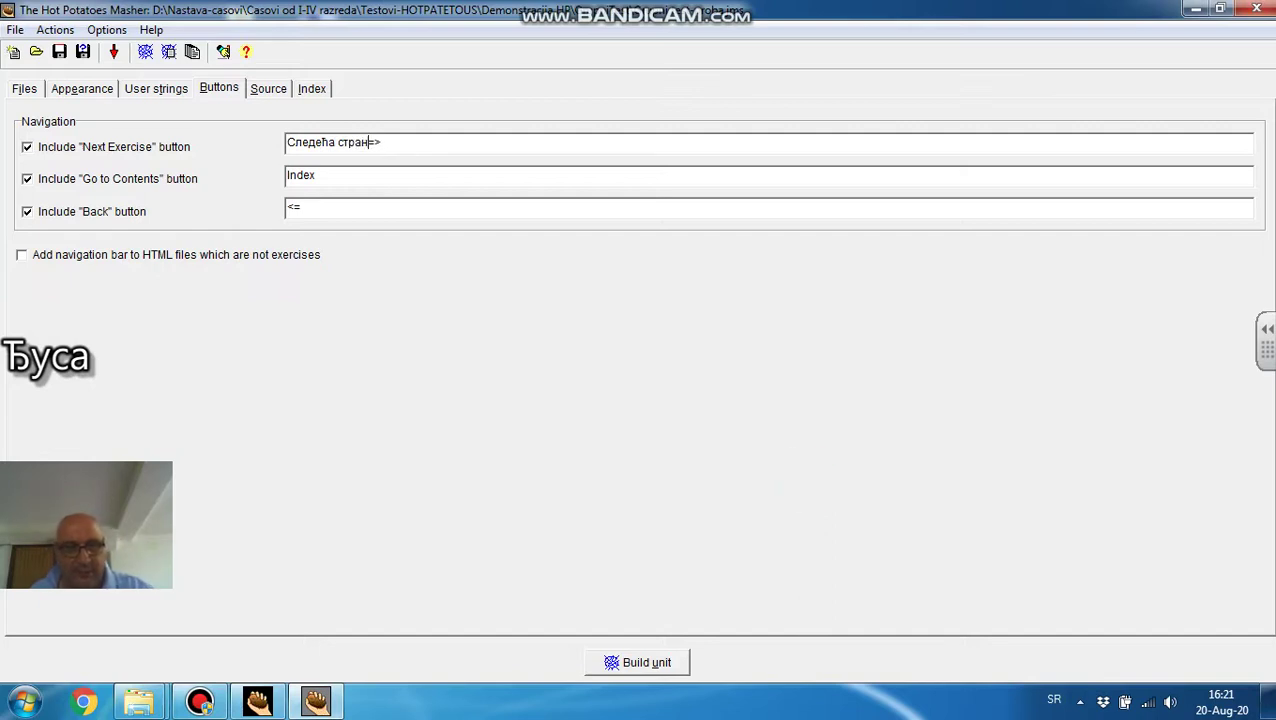
- Label the Back navigation button "<=Предходна страна" and the Go to Contents button "Главна страна"
{"action": "left_click", "coordinate": [298, 208]}
{"action": "type", "text": "П"}
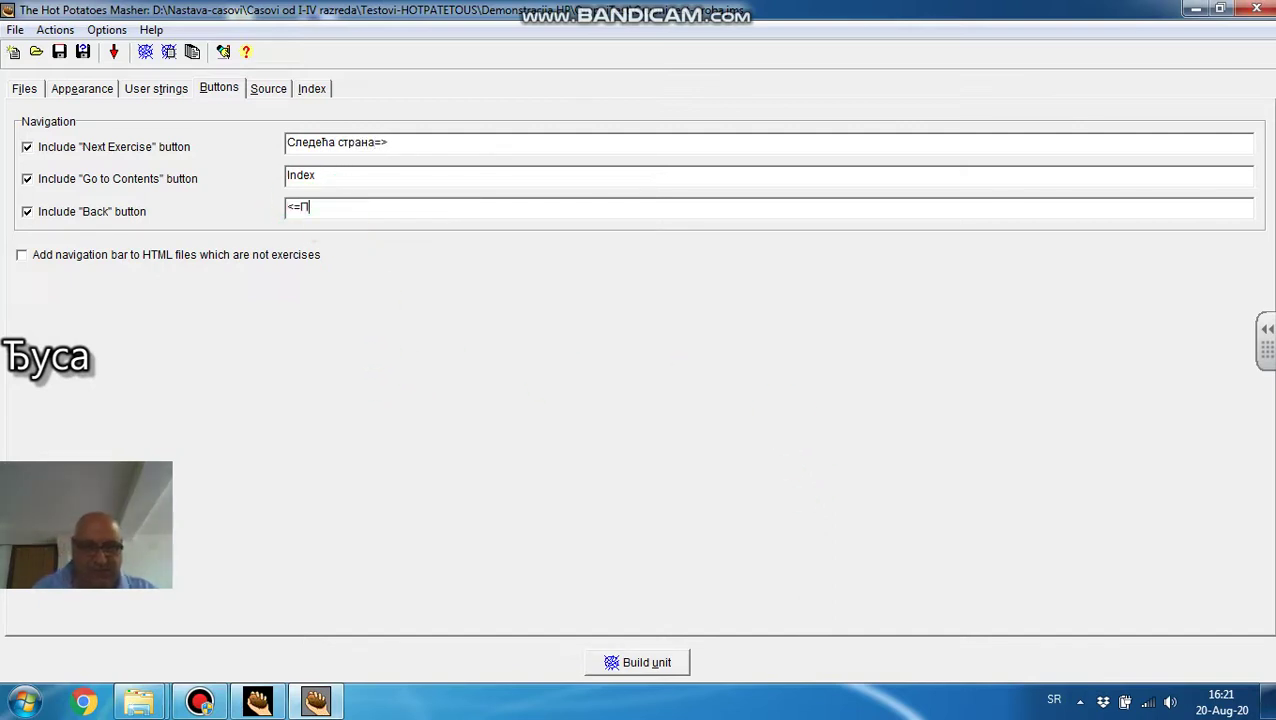
{"action": "type", "text": "редхо"}
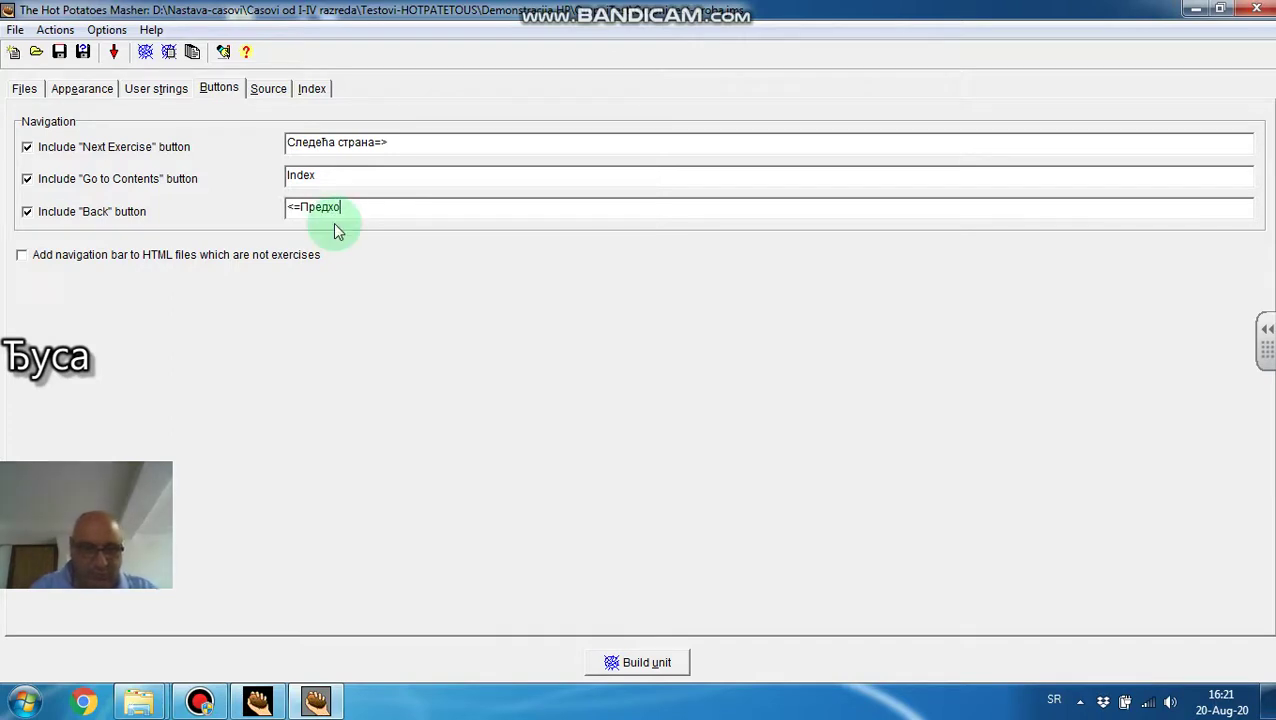
{"action": "type", "text": "дна страна"}
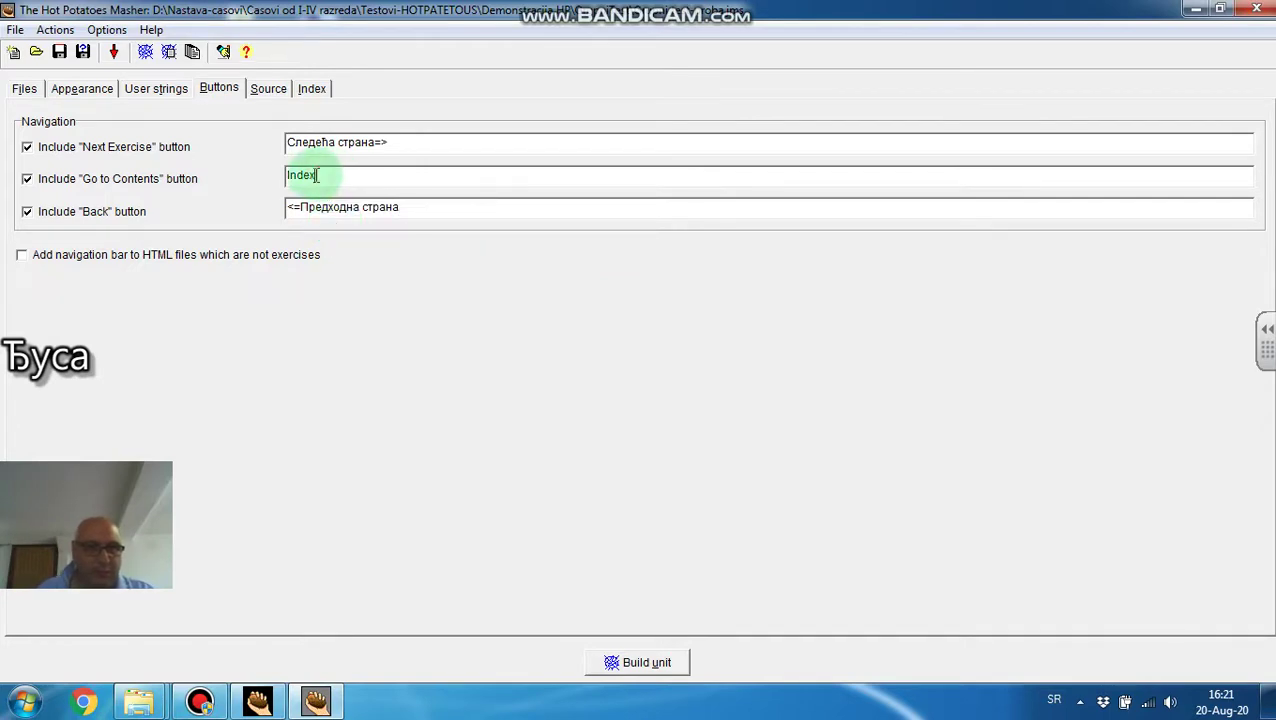
{"action": "left_click_drag", "start_coordinate": [318, 176], "coordinate": [276, 178]}
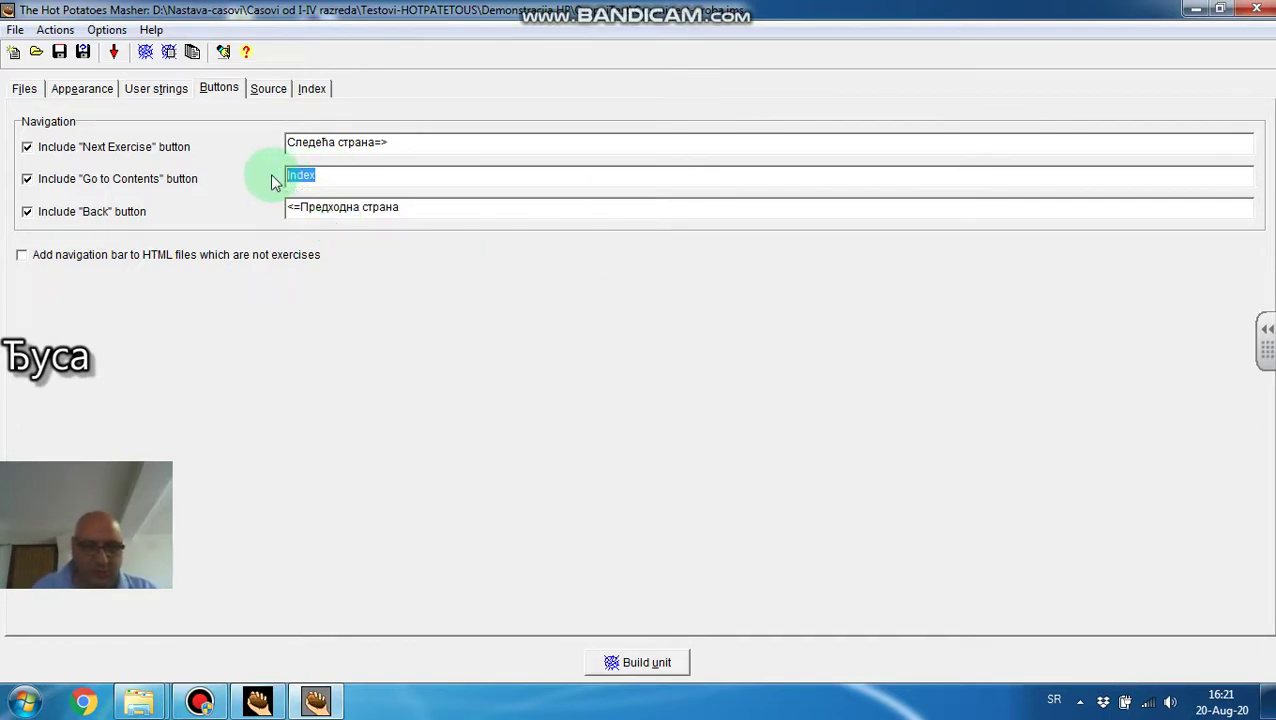
{"action": "type", "text": "Плавна "}
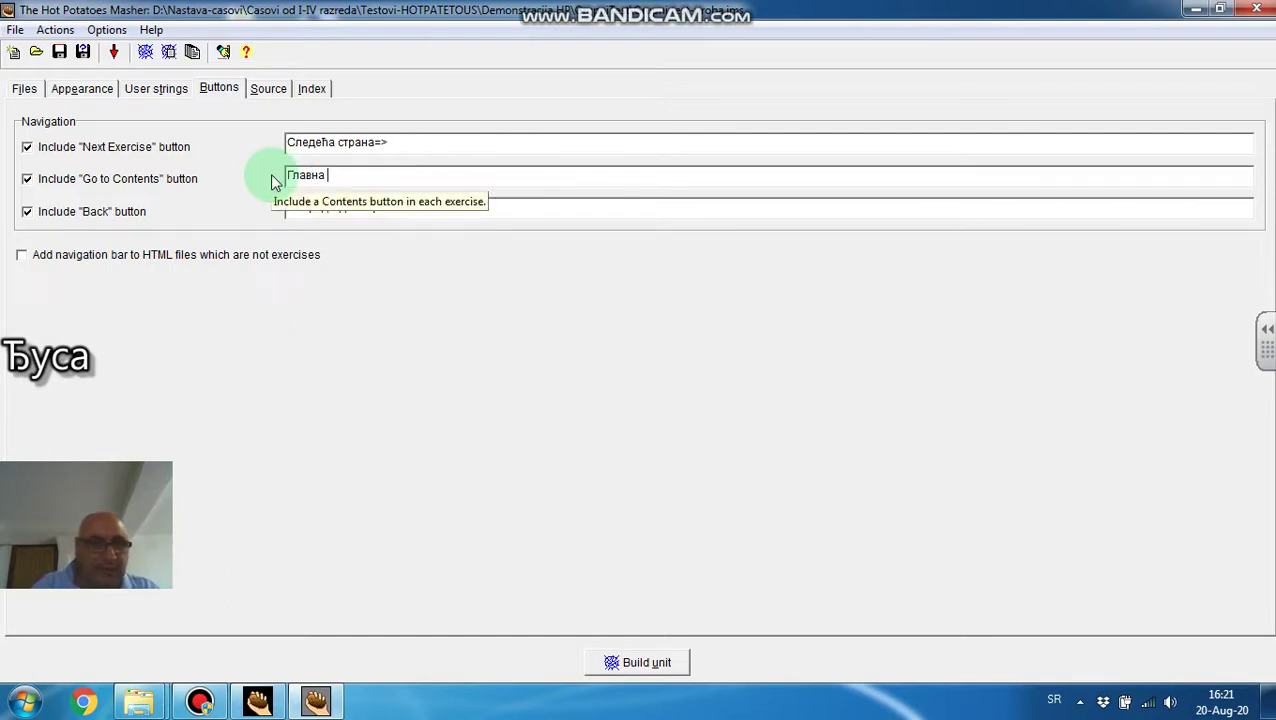
{"action": "type", "text": "стра"}
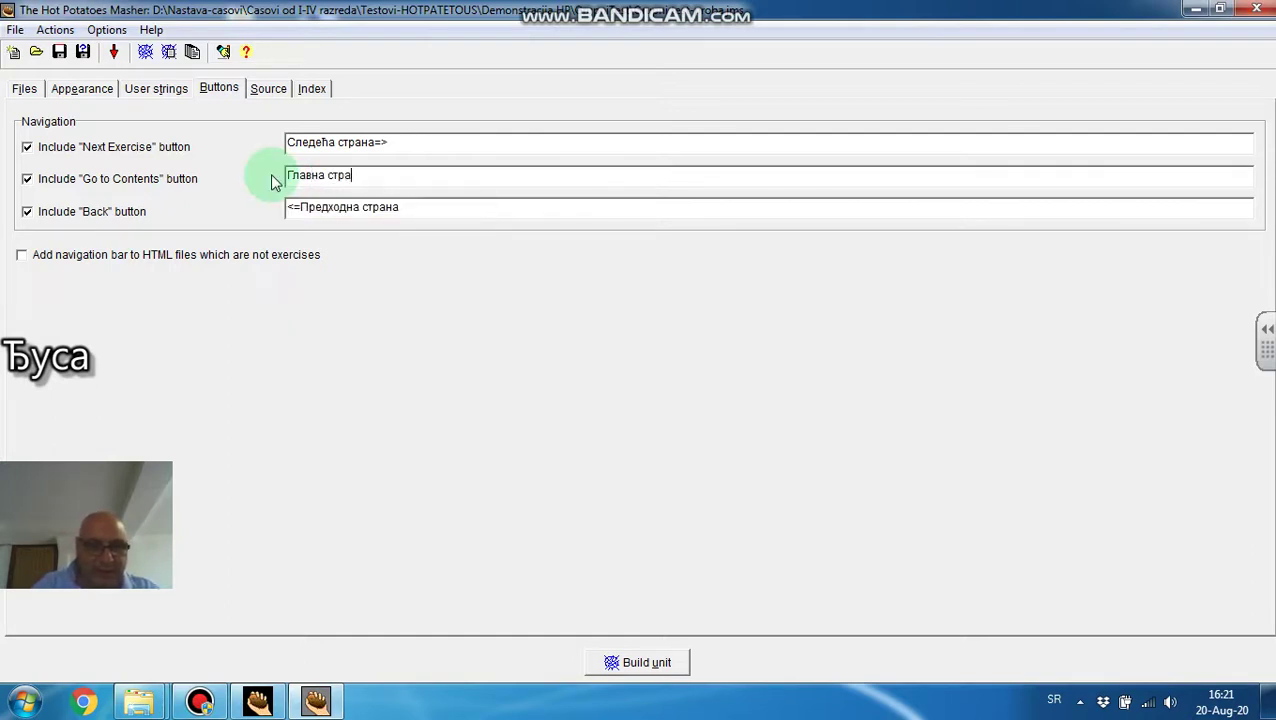
{"action": "type", "text": "на"}
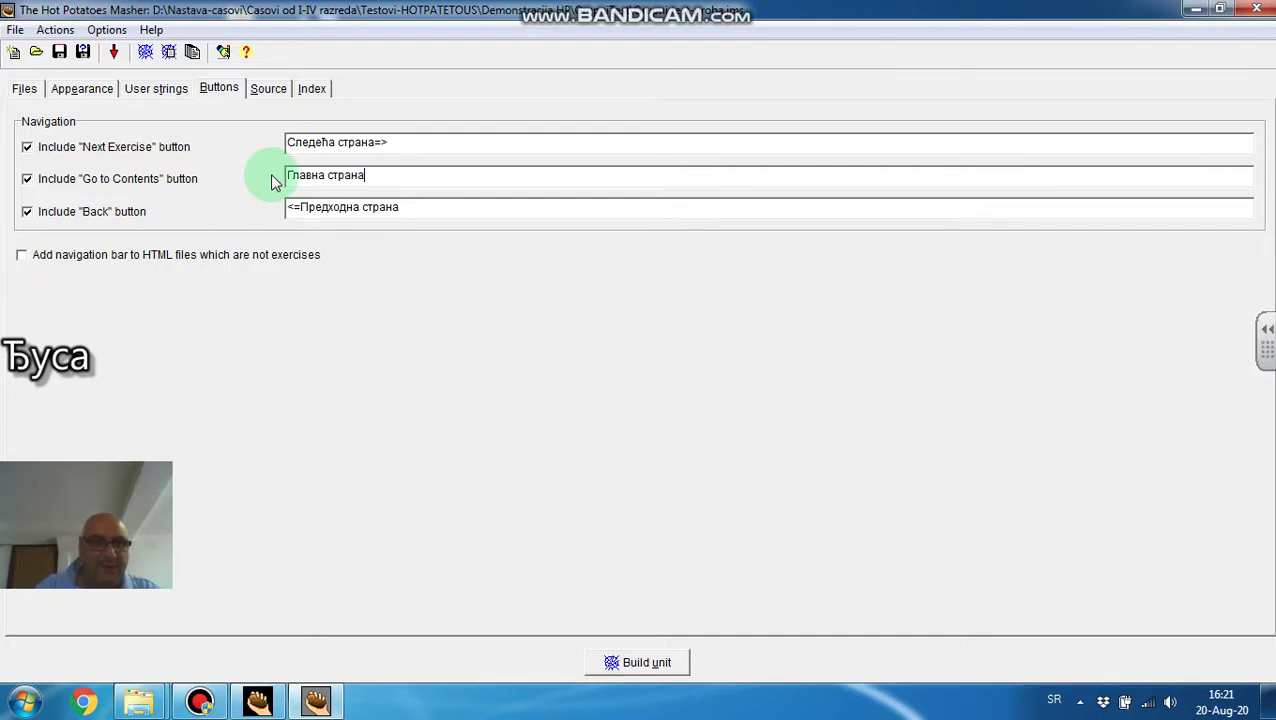
- Enter "Вежба" as the unit or chapter title for the index page
{"action": "left_click", "coordinate": [278, 95]}
{"action": "left_click", "coordinate": [308, 92]}
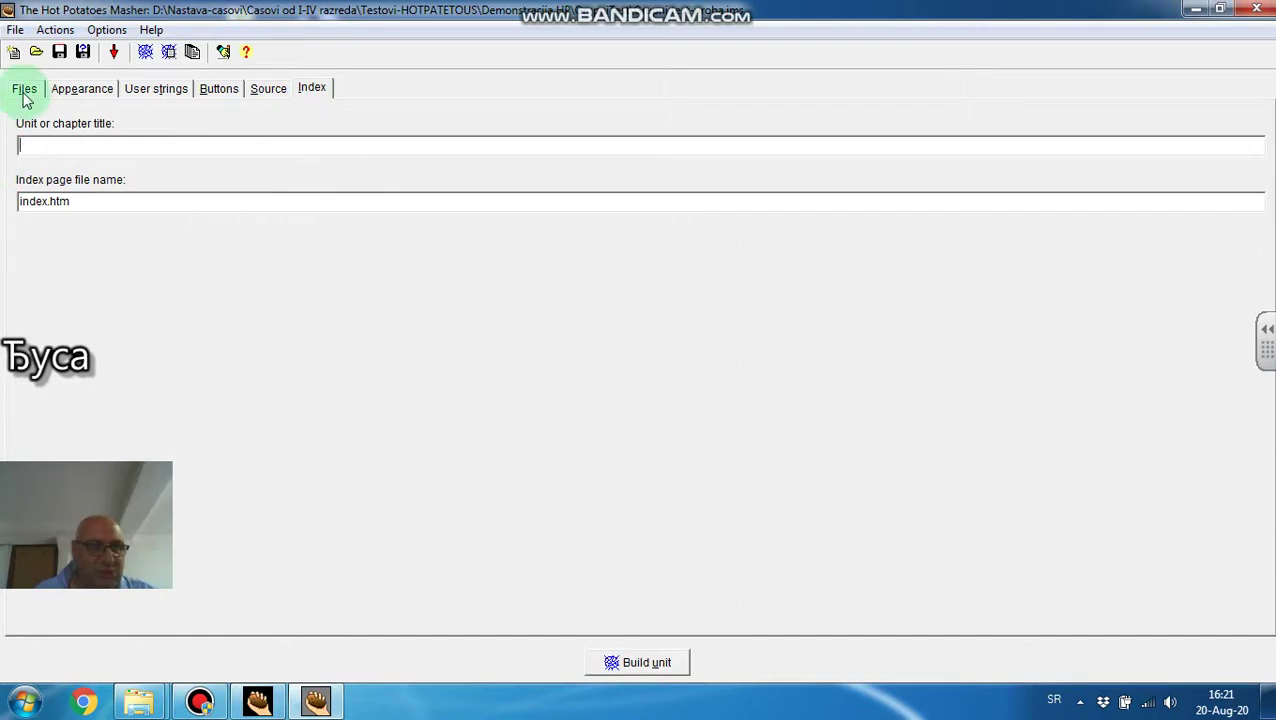
{"action": "left_click", "coordinate": [29, 147]}
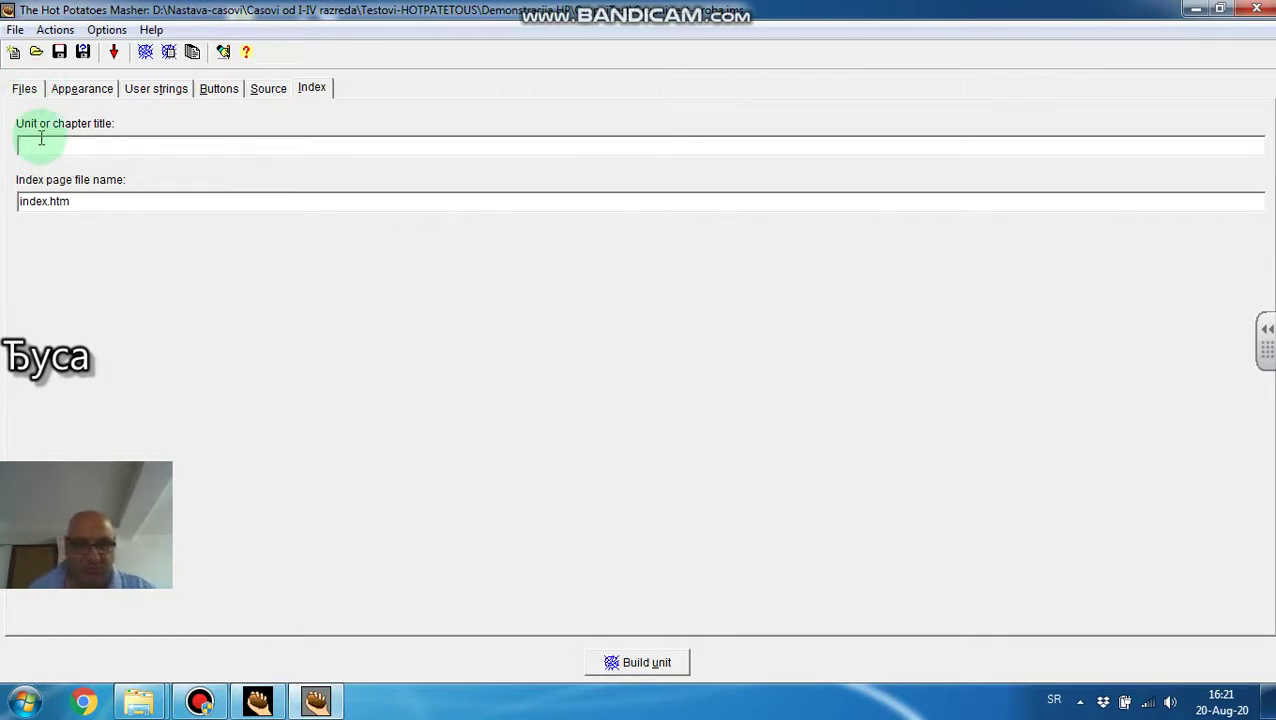
{"action": "type", "text": "Be"}
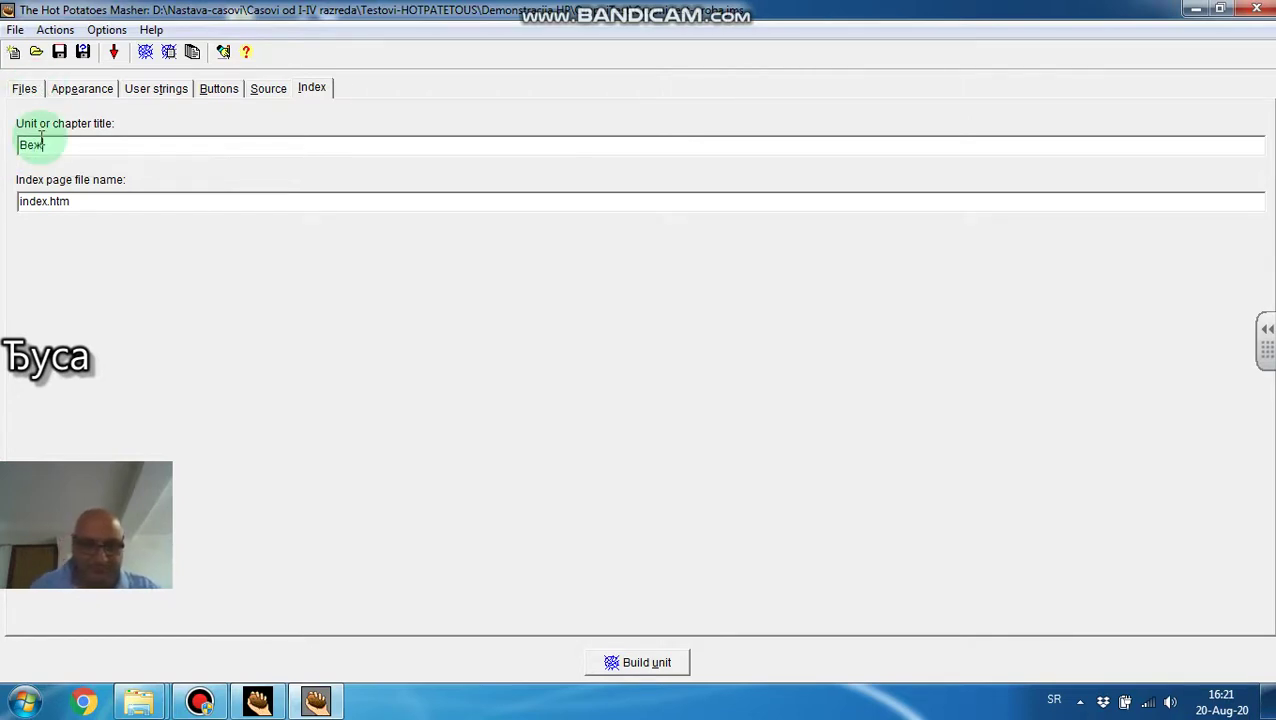
- Build the unit, accepting the capital-letter and file-name-with-space prompts, and view the finished unit in the browser
{"action": "left_click", "coordinate": [24, 88]}
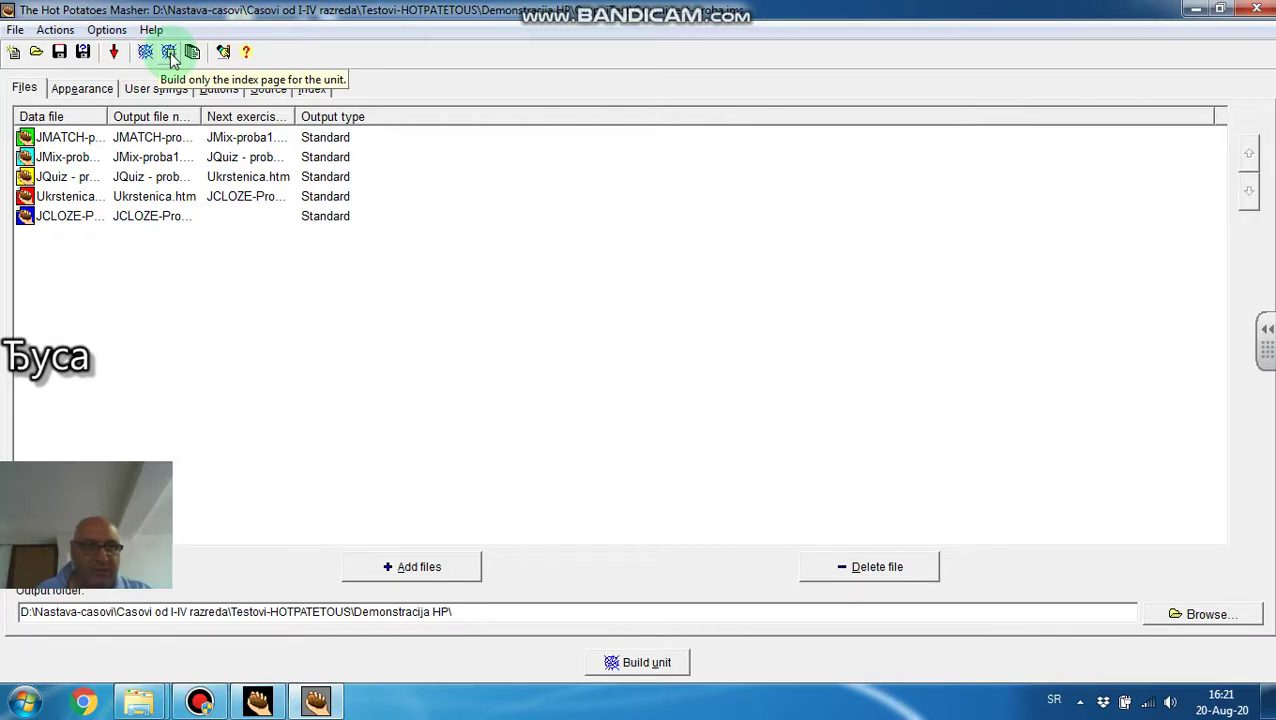
{"action": "left_click", "coordinate": [646, 658]}
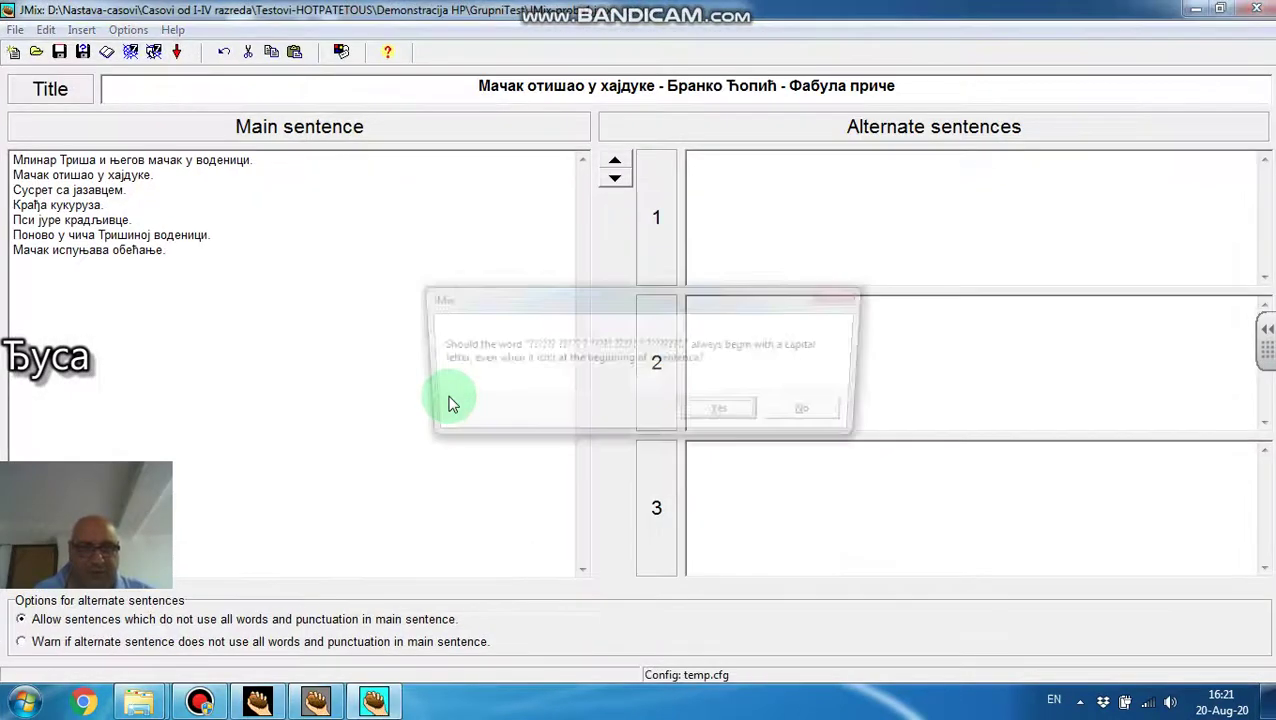
{"action": "left_click", "coordinate": [722, 413]}
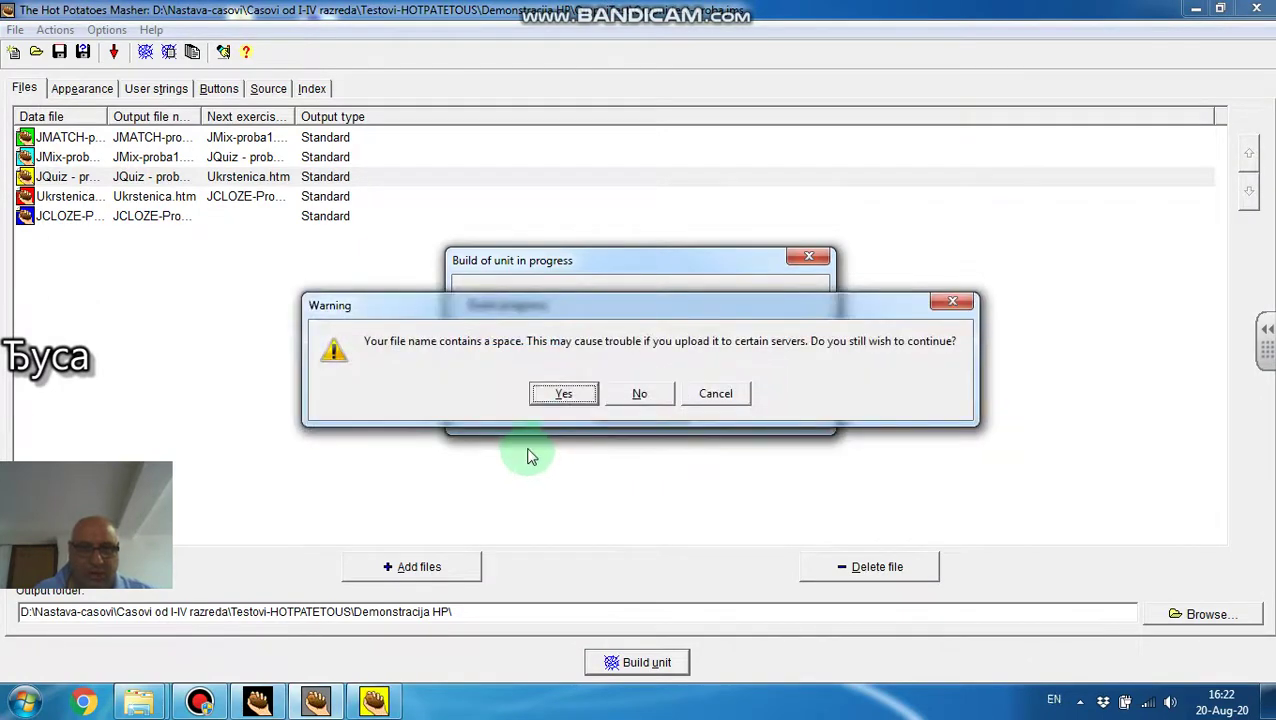
{"action": "left_click", "coordinate": [561, 395]}
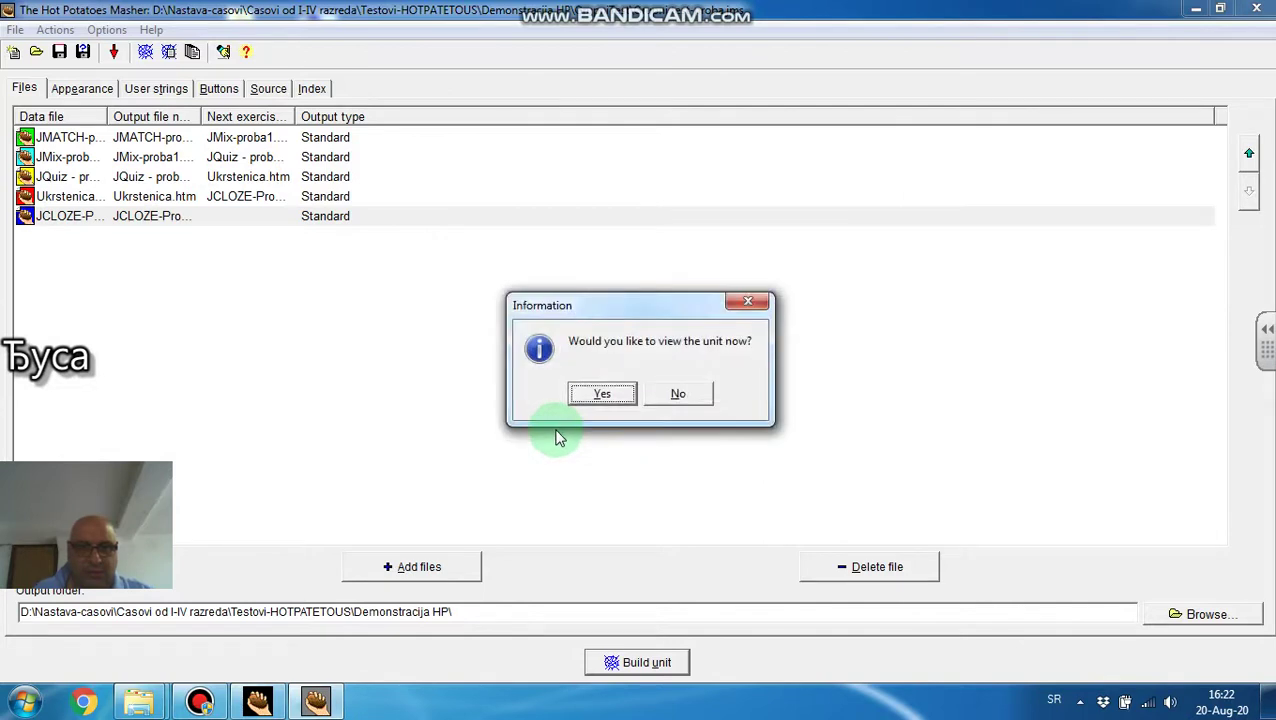
{"action": "left_click", "coordinate": [601, 394]}
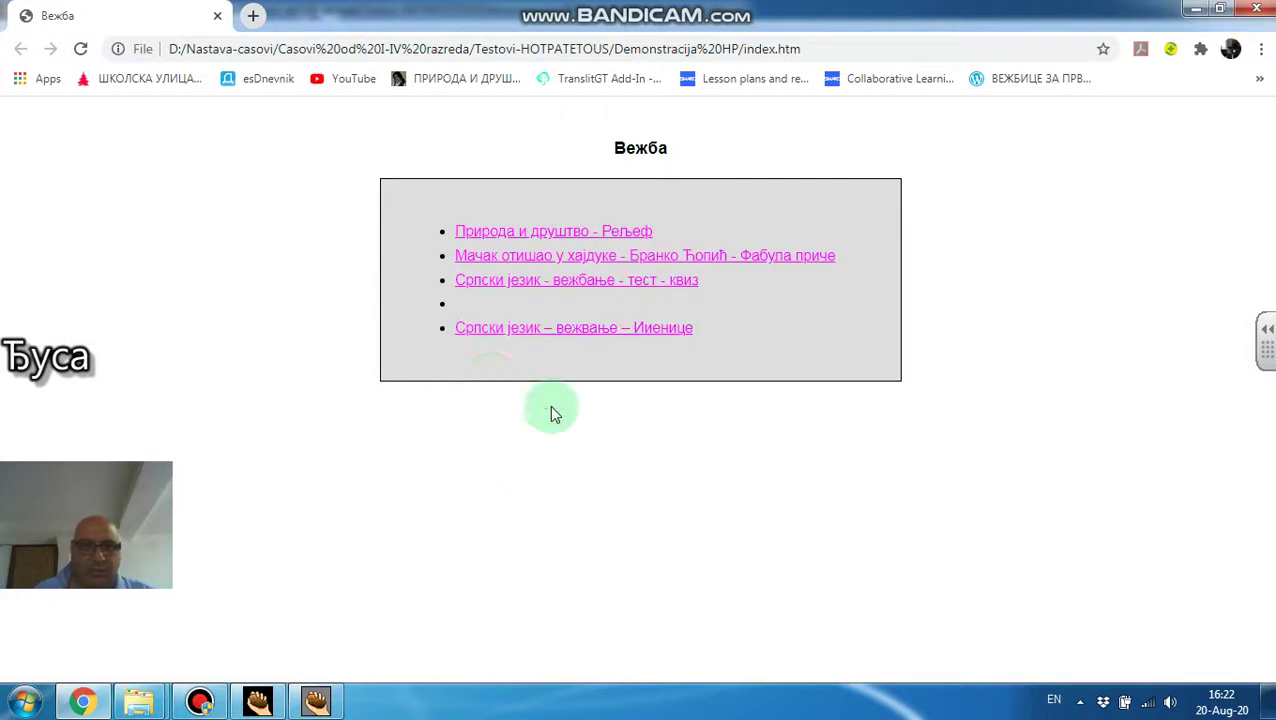
- Open the "Природа и друштво - Рељеф" exercise from the index page and examine the answer choices for Авала
{"action": "left_click", "coordinate": [577, 238]}
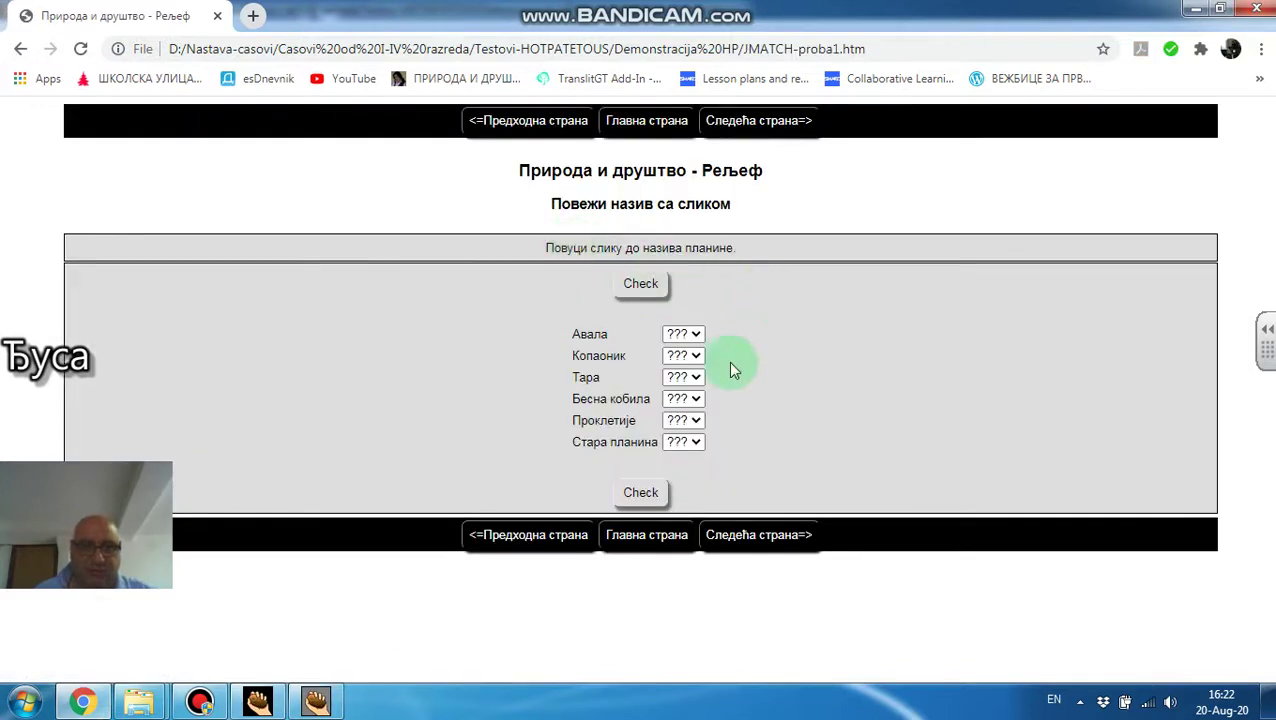
{"action": "left_click", "coordinate": [697, 336]}
{"action": "left_click", "coordinate": [695, 333]}
{"action": "left_click", "coordinate": [693, 334]}
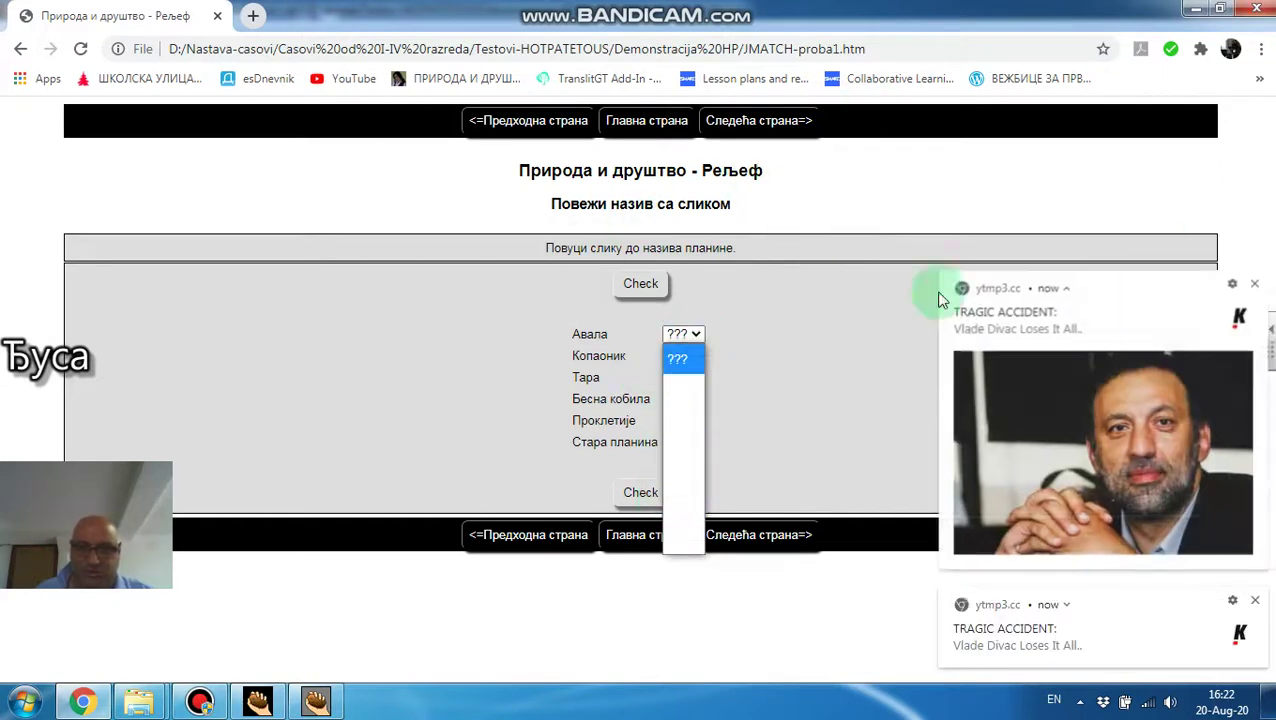
- Dismiss the browser notifications covering the exercise page
{"action": "left_click", "coordinate": [1254, 188]}
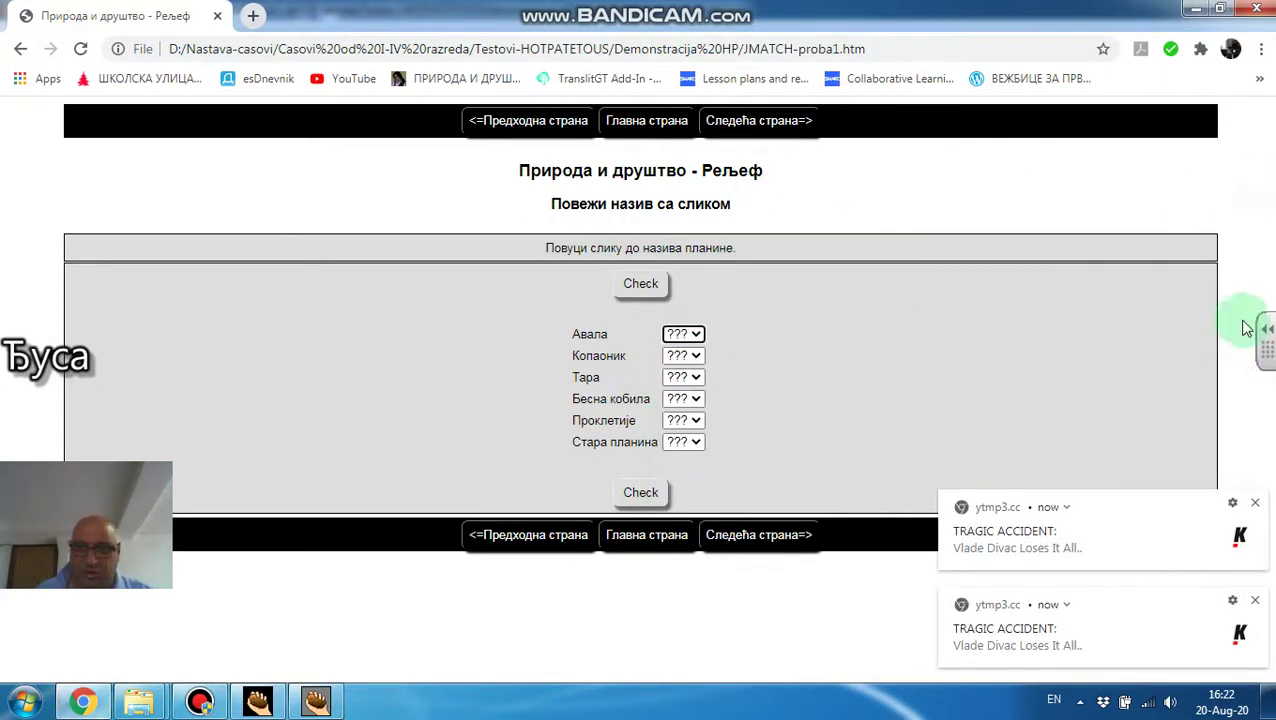
{"action": "left_click", "coordinate": [1254, 503]}
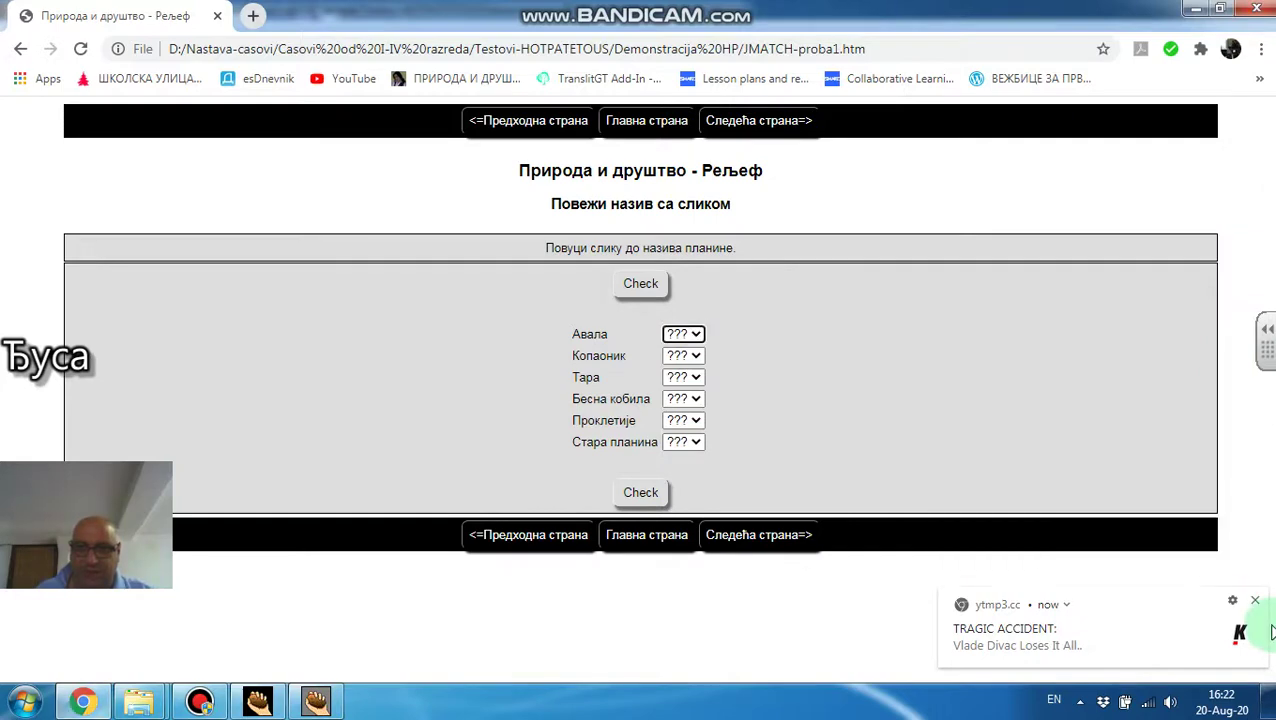
{"action": "left_click", "coordinate": [1254, 600]}
{"action": "left_click", "coordinate": [1254, 381]}
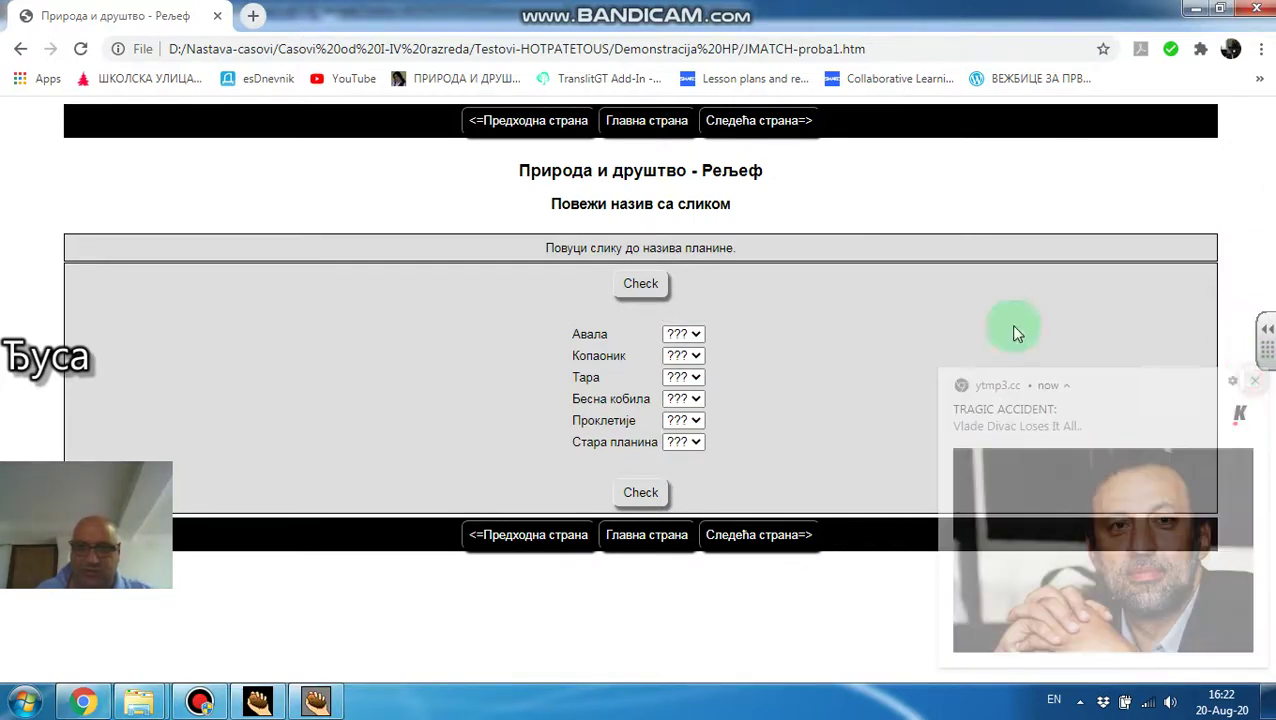
- Return to the index page and open the "Мачак отишао у хајдуке - Бранко Ћопић - Фабула приче" exercise, entering a student's name when asked
{"action": "left_click", "coordinate": [532, 124]}
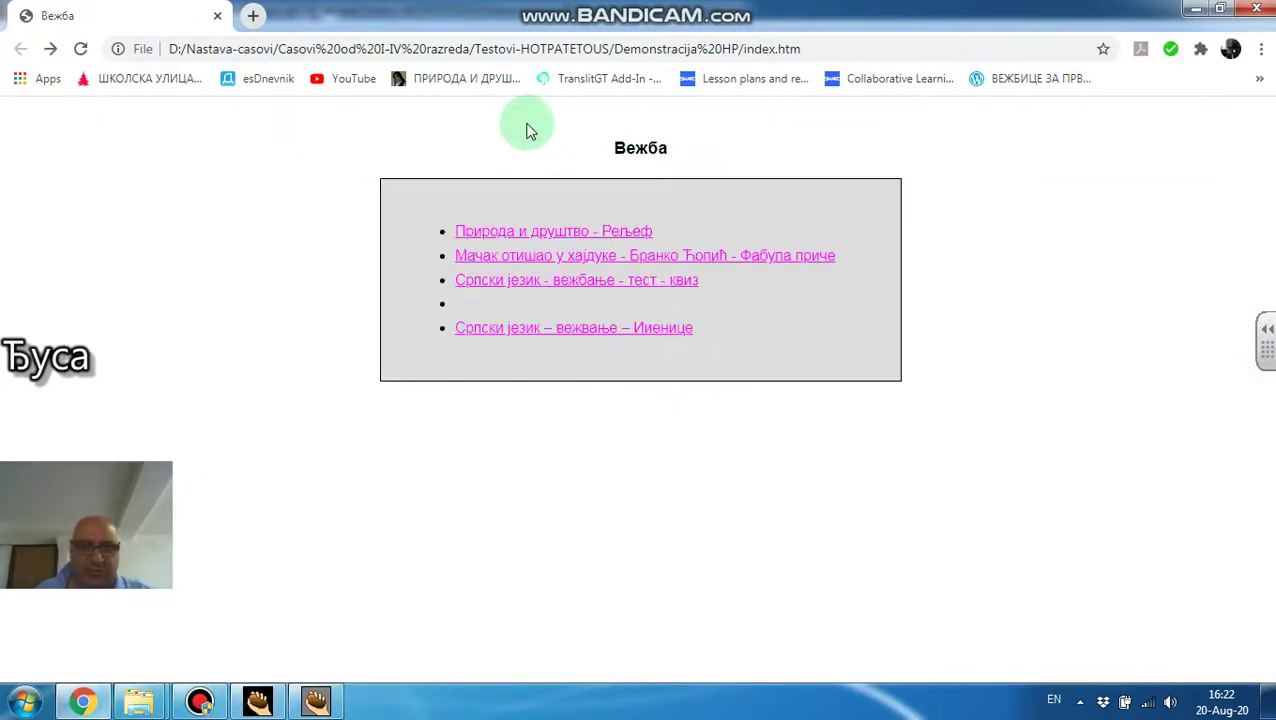
{"action": "left_click", "coordinate": [561, 260]}
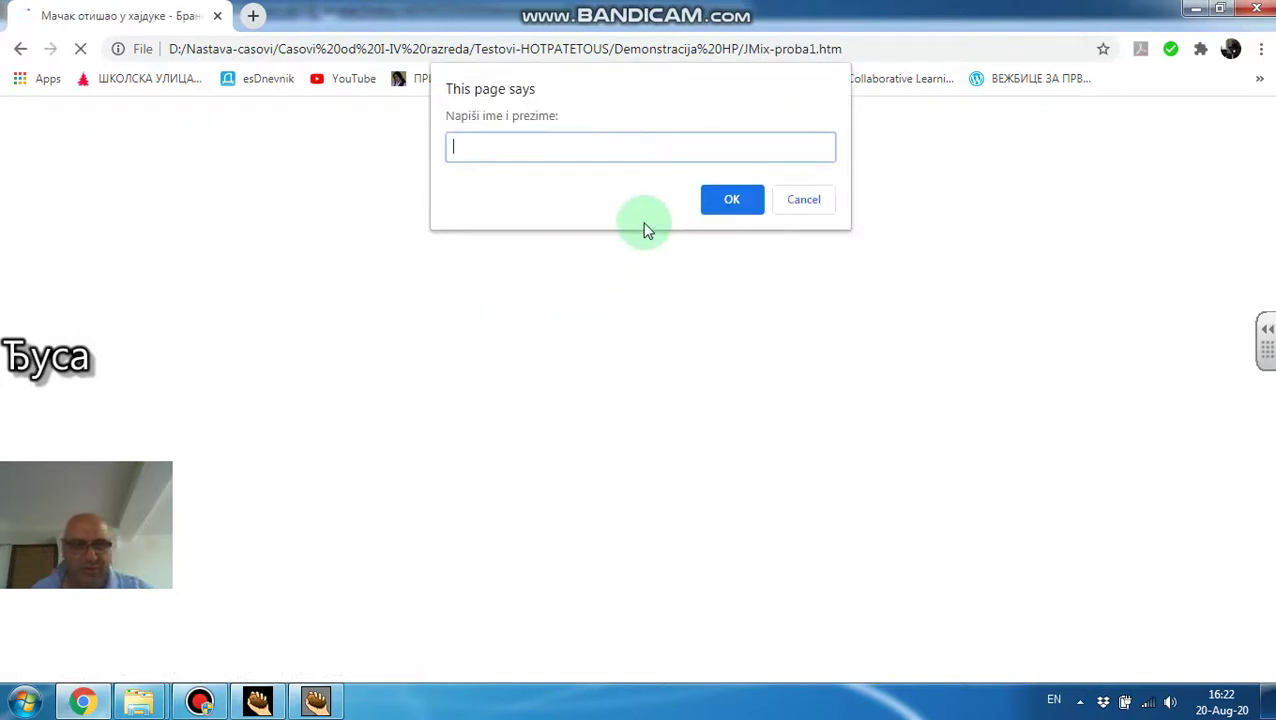
{"action": "type", "text": "Sladja"}
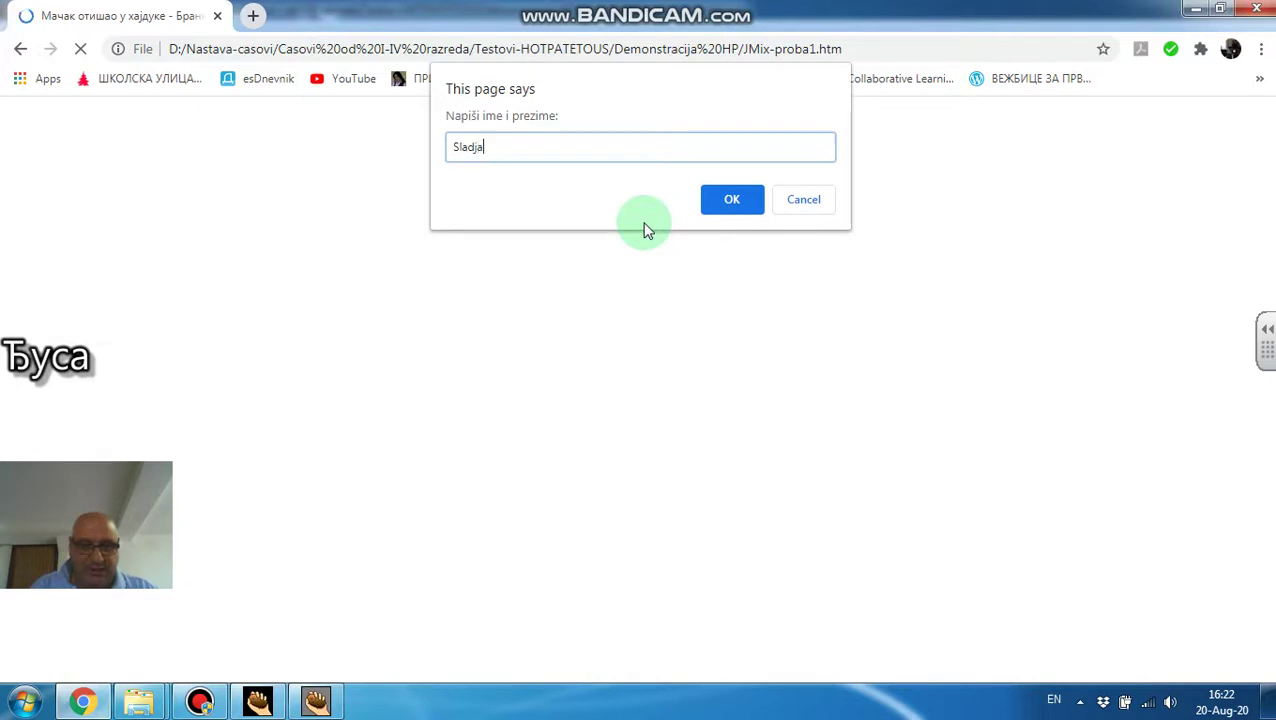
{"action": "type", "text": "n"}
{"action": "left_click", "coordinate": [731, 199]}
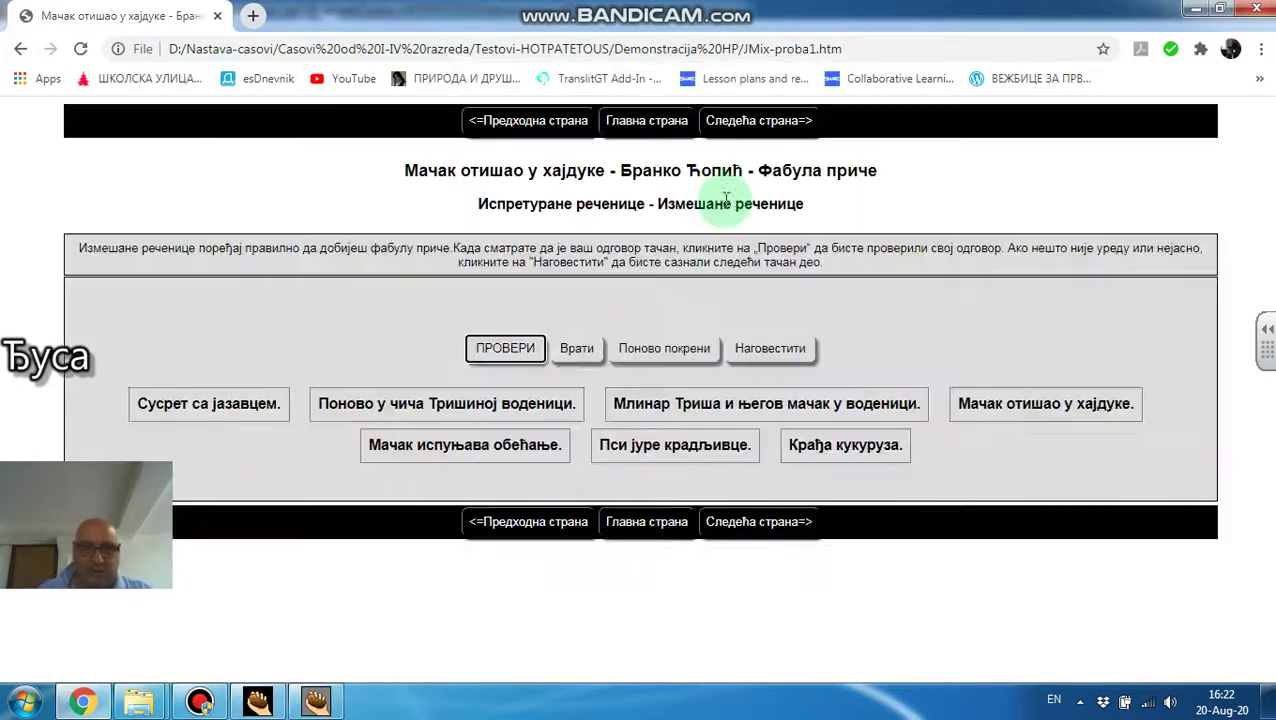
- Go back to the index page, open the "Српски језик - вежбање - тест - квиз" exercise and review all its questions at once
{"action": "left_click", "coordinate": [625, 121]}
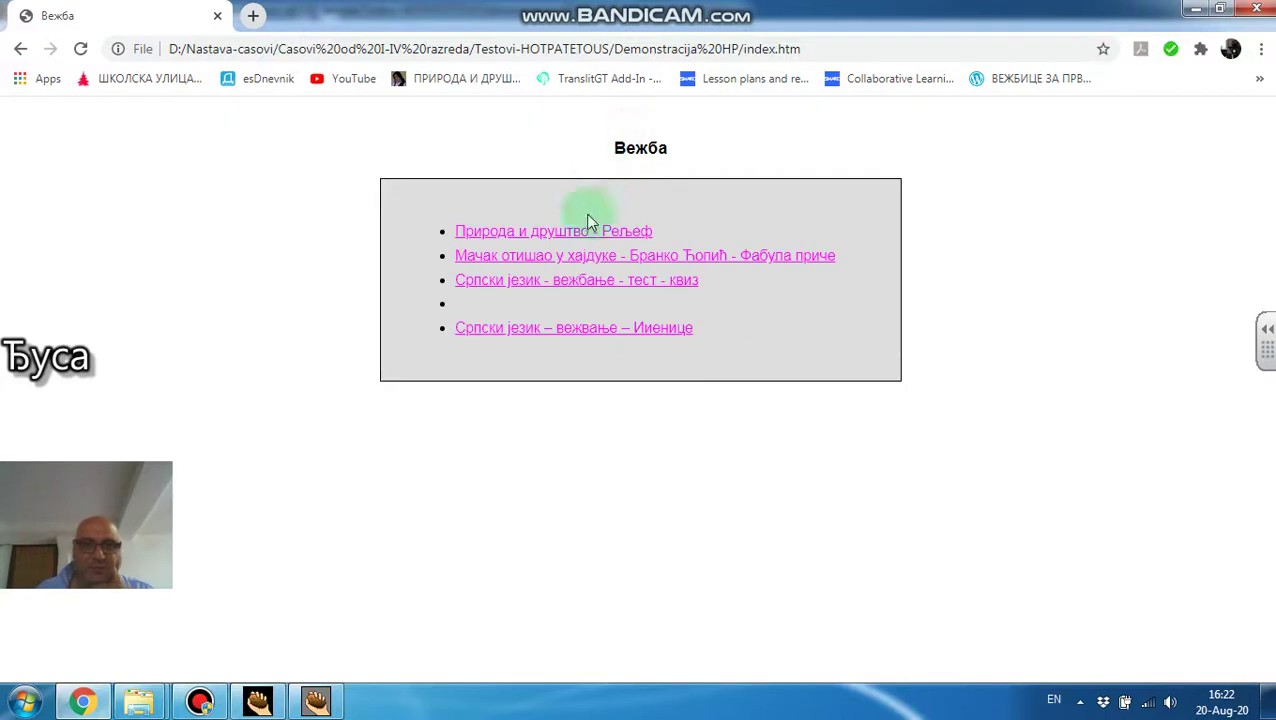
{"action": "left_click", "coordinate": [541, 282]}
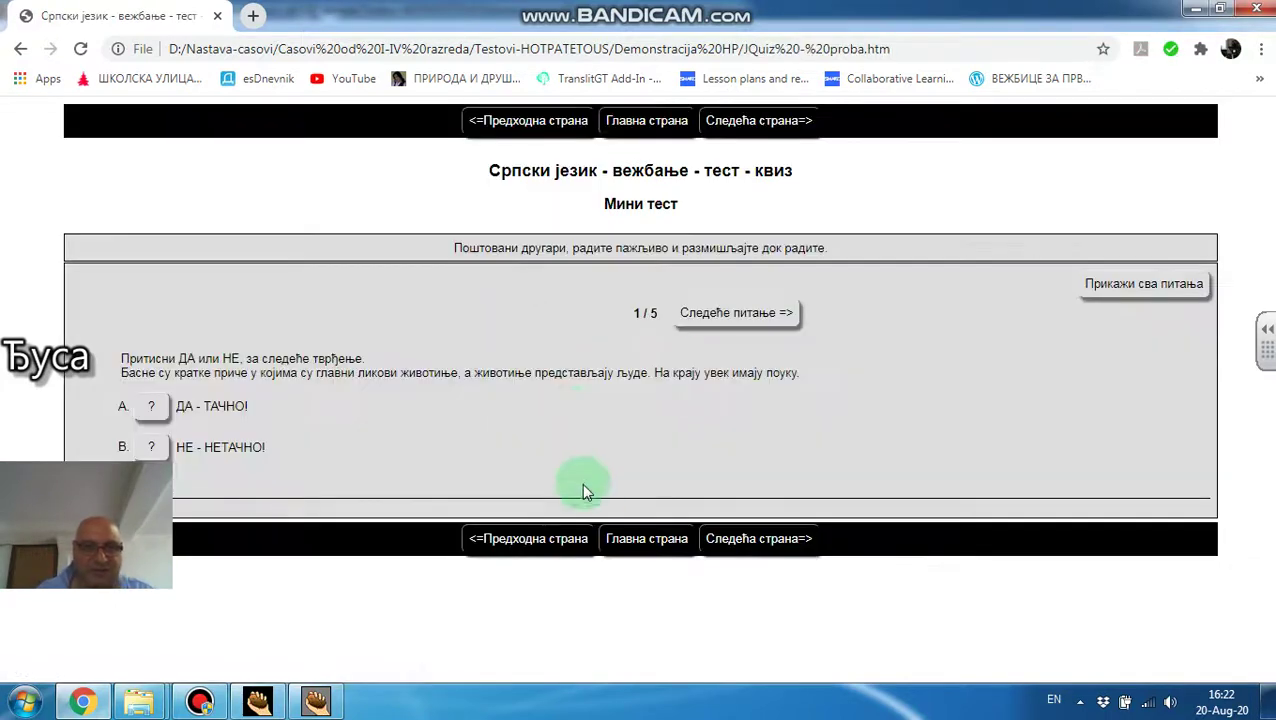
{"action": "left_click", "coordinate": [1141, 285]}
{"action": "scroll", "coordinate": [767, 505], "scroll_direction": "down", "scroll_amount": 5}
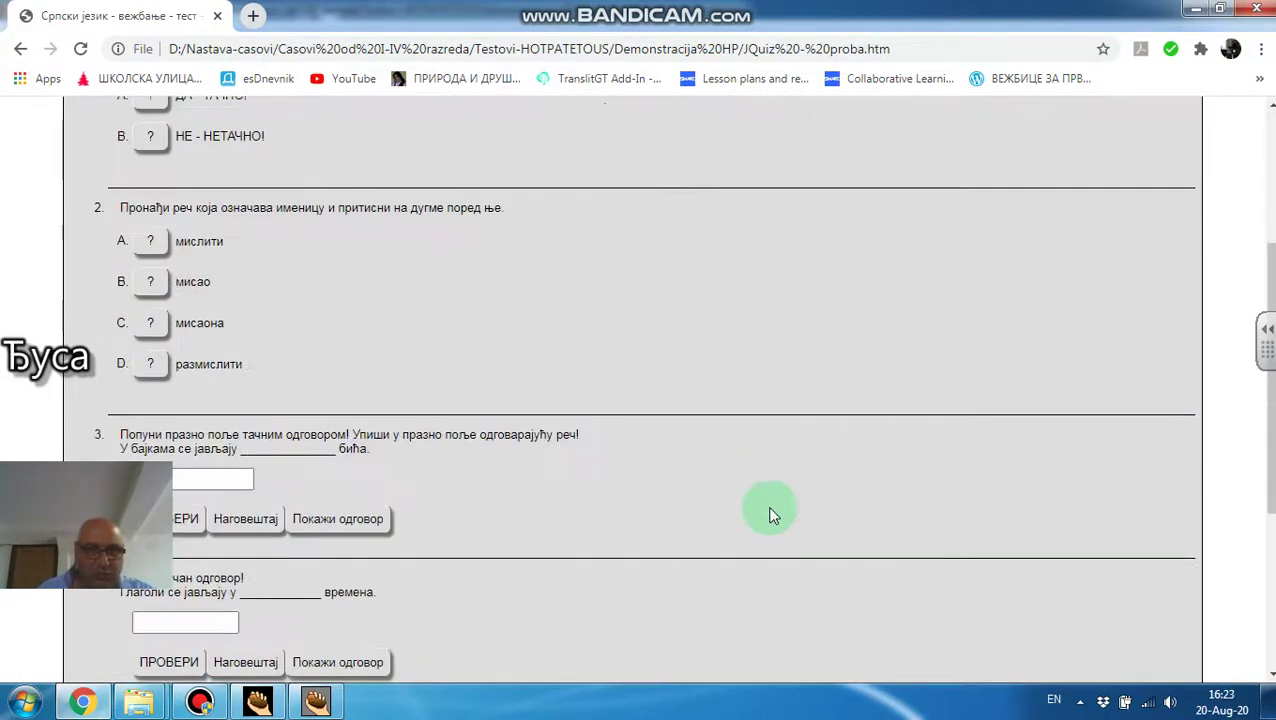
{"action": "scroll", "coordinate": [767, 505], "scroll_direction": "up", "scroll_amount": 2}
{"action": "scroll", "coordinate": [752, 461], "scroll_direction": "up", "scroll_amount": 3}
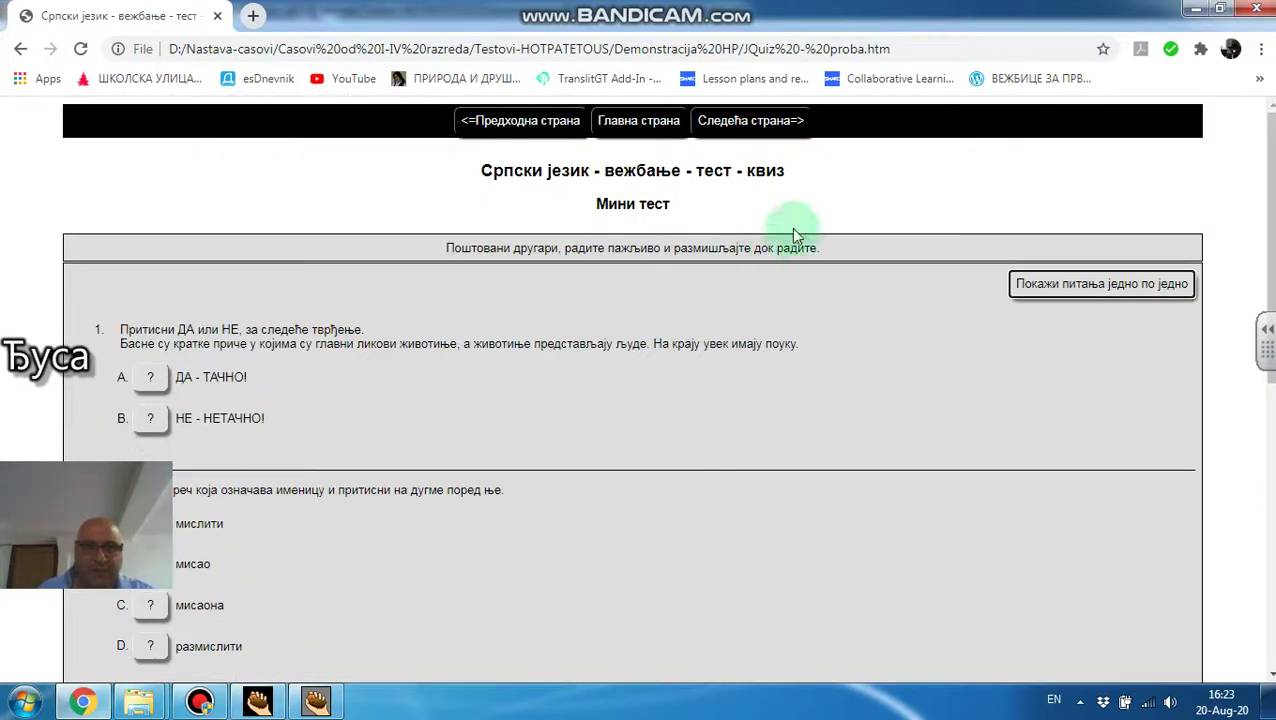
- From the index page, view the "Српски језик – вежвање – Ииенице" gap-fill exercise and close the browser
{"action": "left_click", "coordinate": [650, 124]}
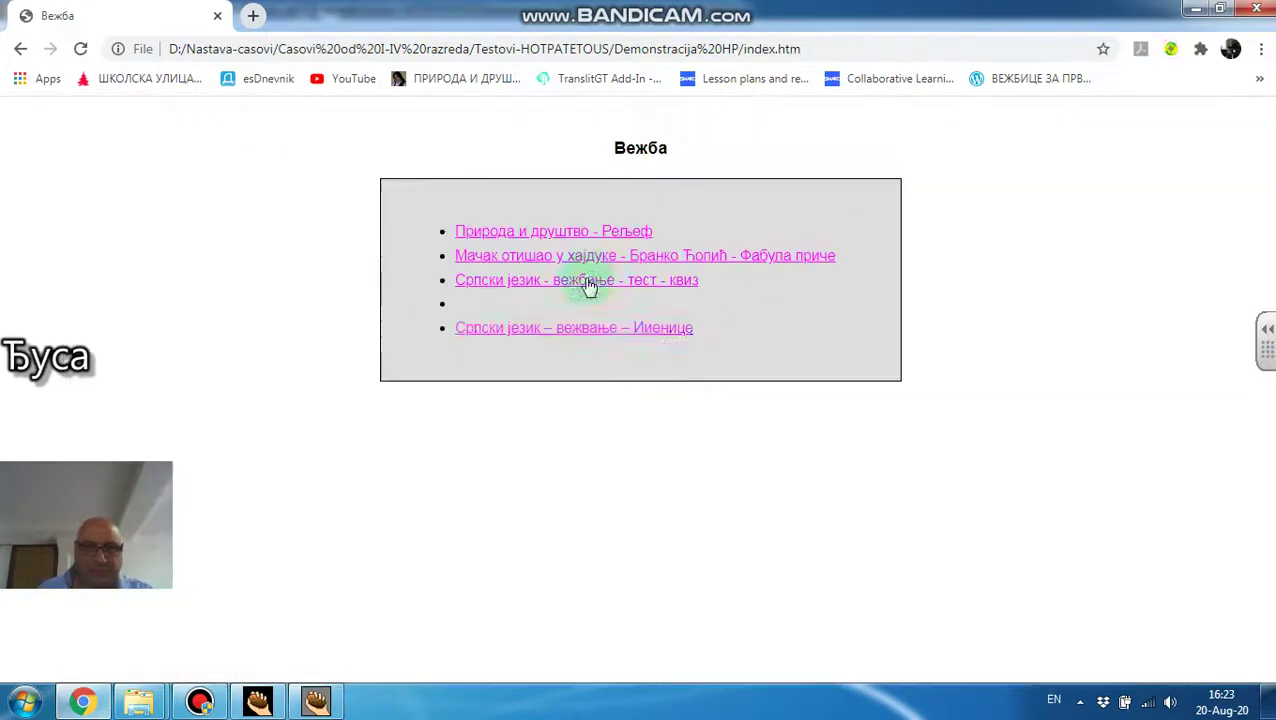
{"action": "left_click", "coordinate": [550, 330]}
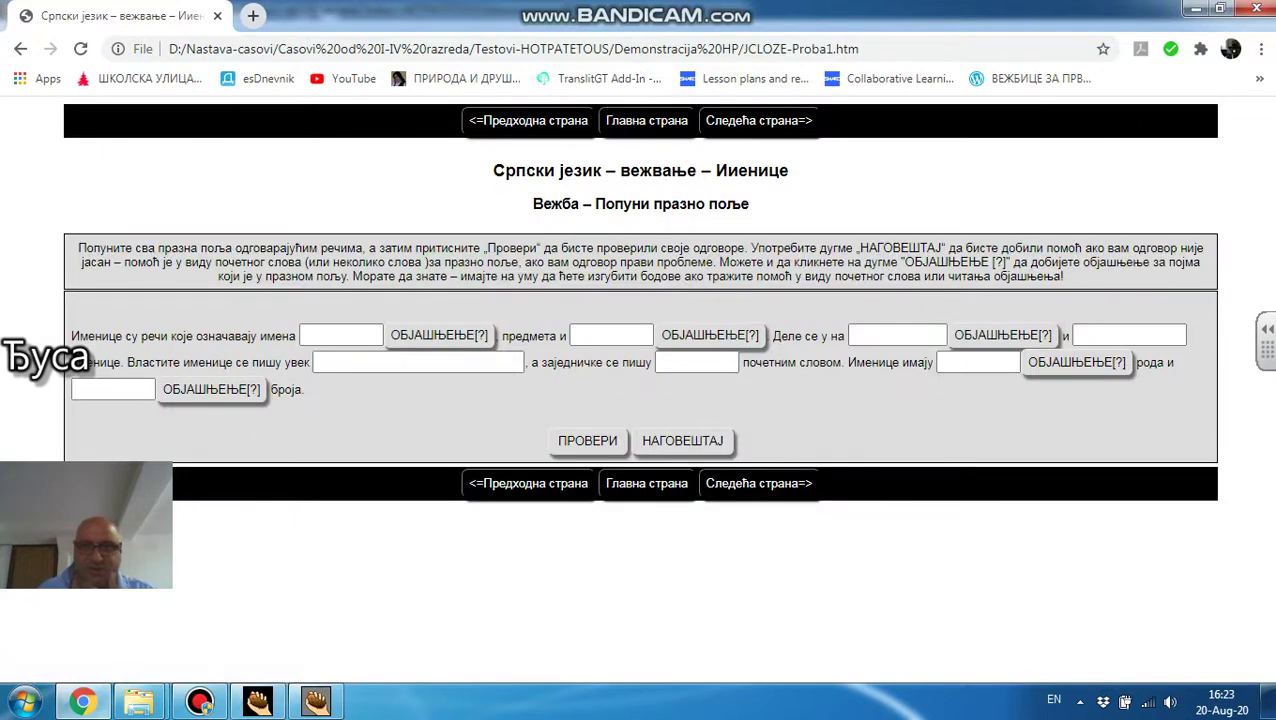
{"action": "left_click", "coordinate": [1256, 9]}
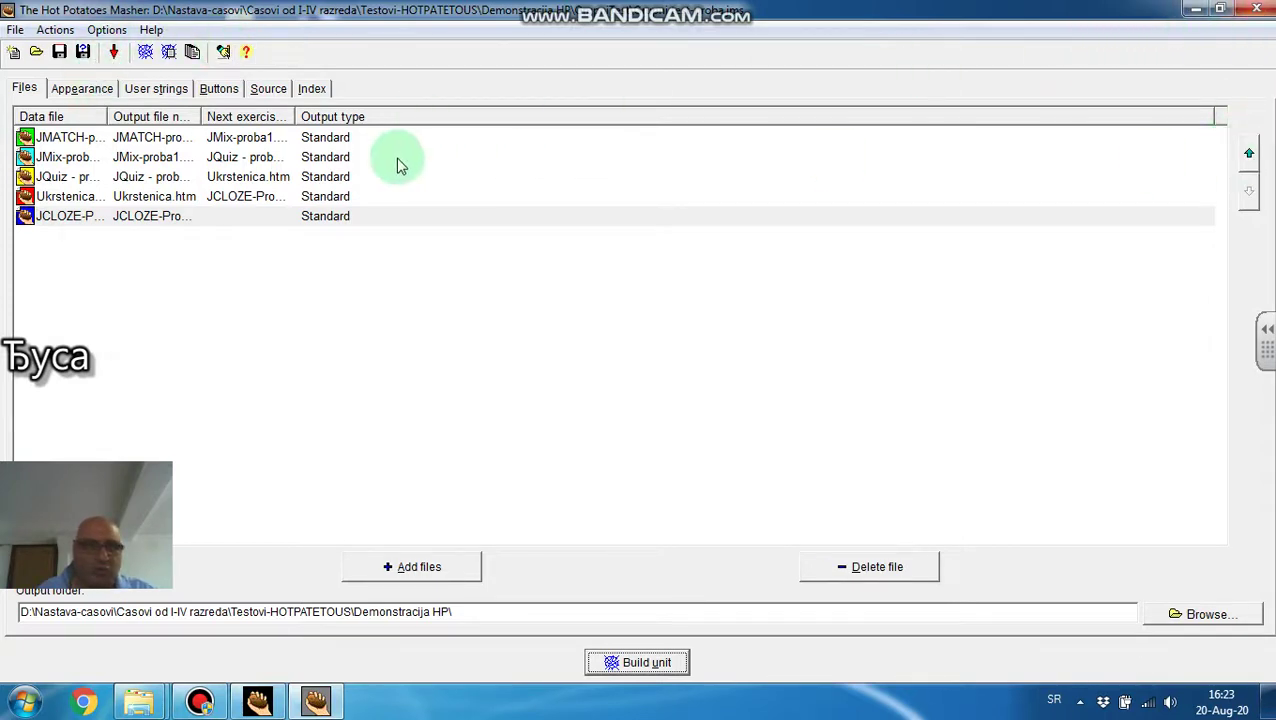
- Move the JMix exercise ahead of JMATCH in the unit's file list and close the Masher, saving the project changes
{"action": "left_click", "coordinate": [197, 158]}
{"action": "left_click", "coordinate": [1249, 158]}
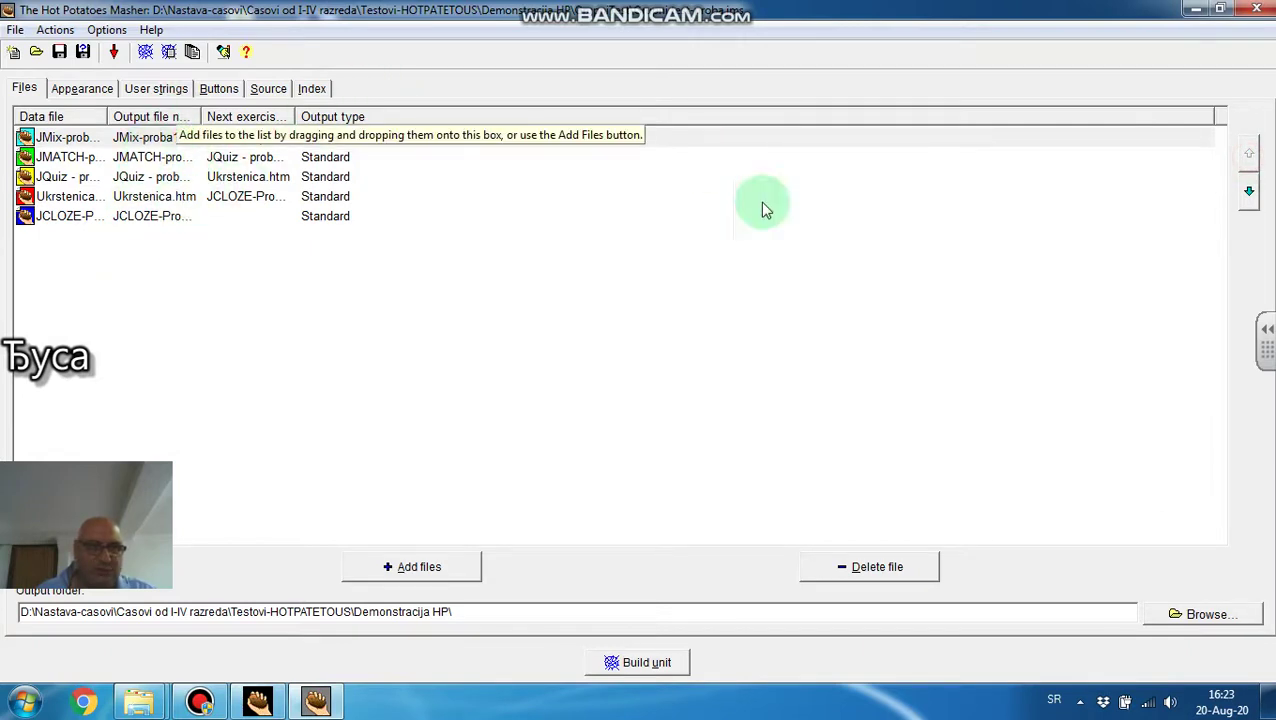
{"action": "left_click", "coordinate": [1260, 10]}
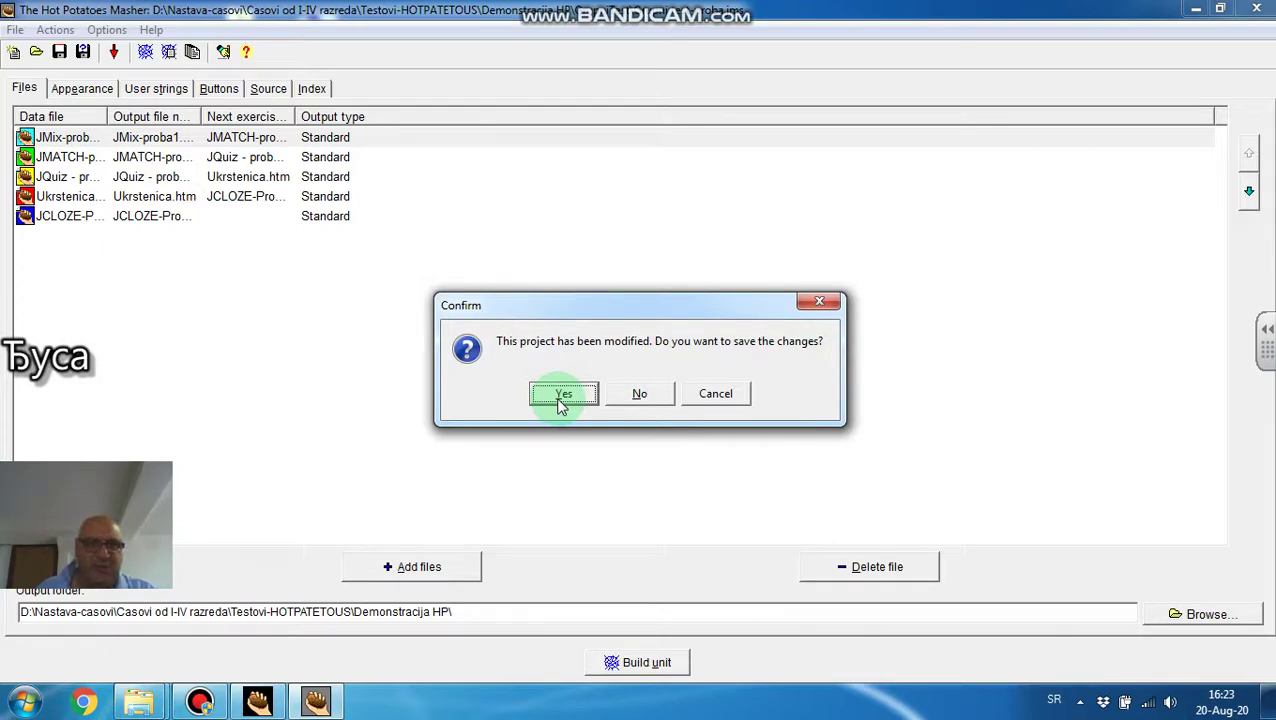
{"action": "left_click", "coordinate": [562, 396]}
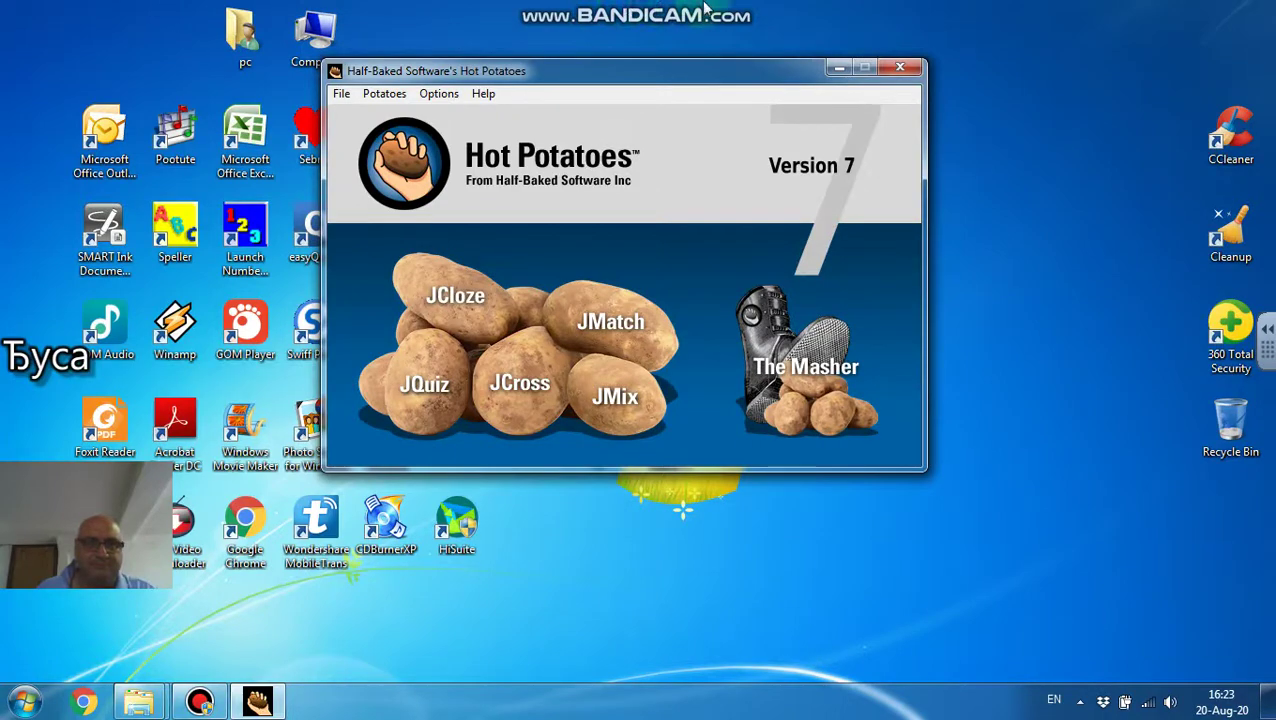
{"action": "mouse_move", "coordinate": [706, 9]}
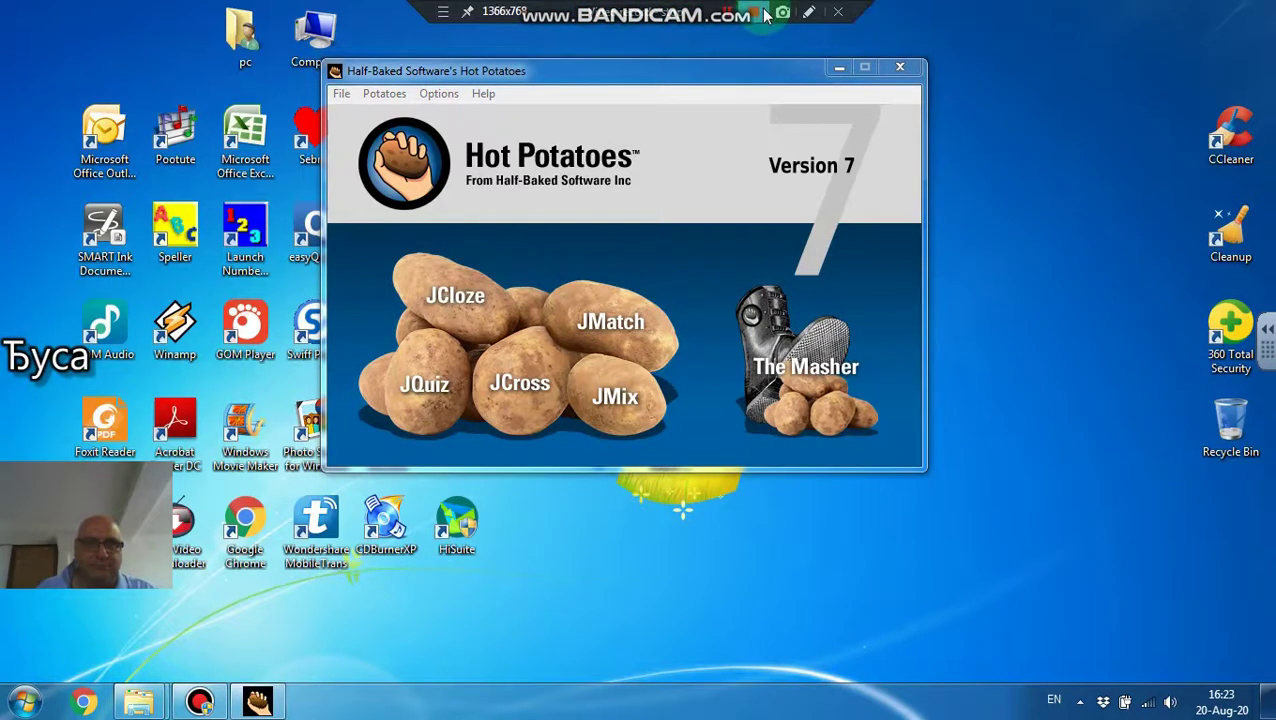